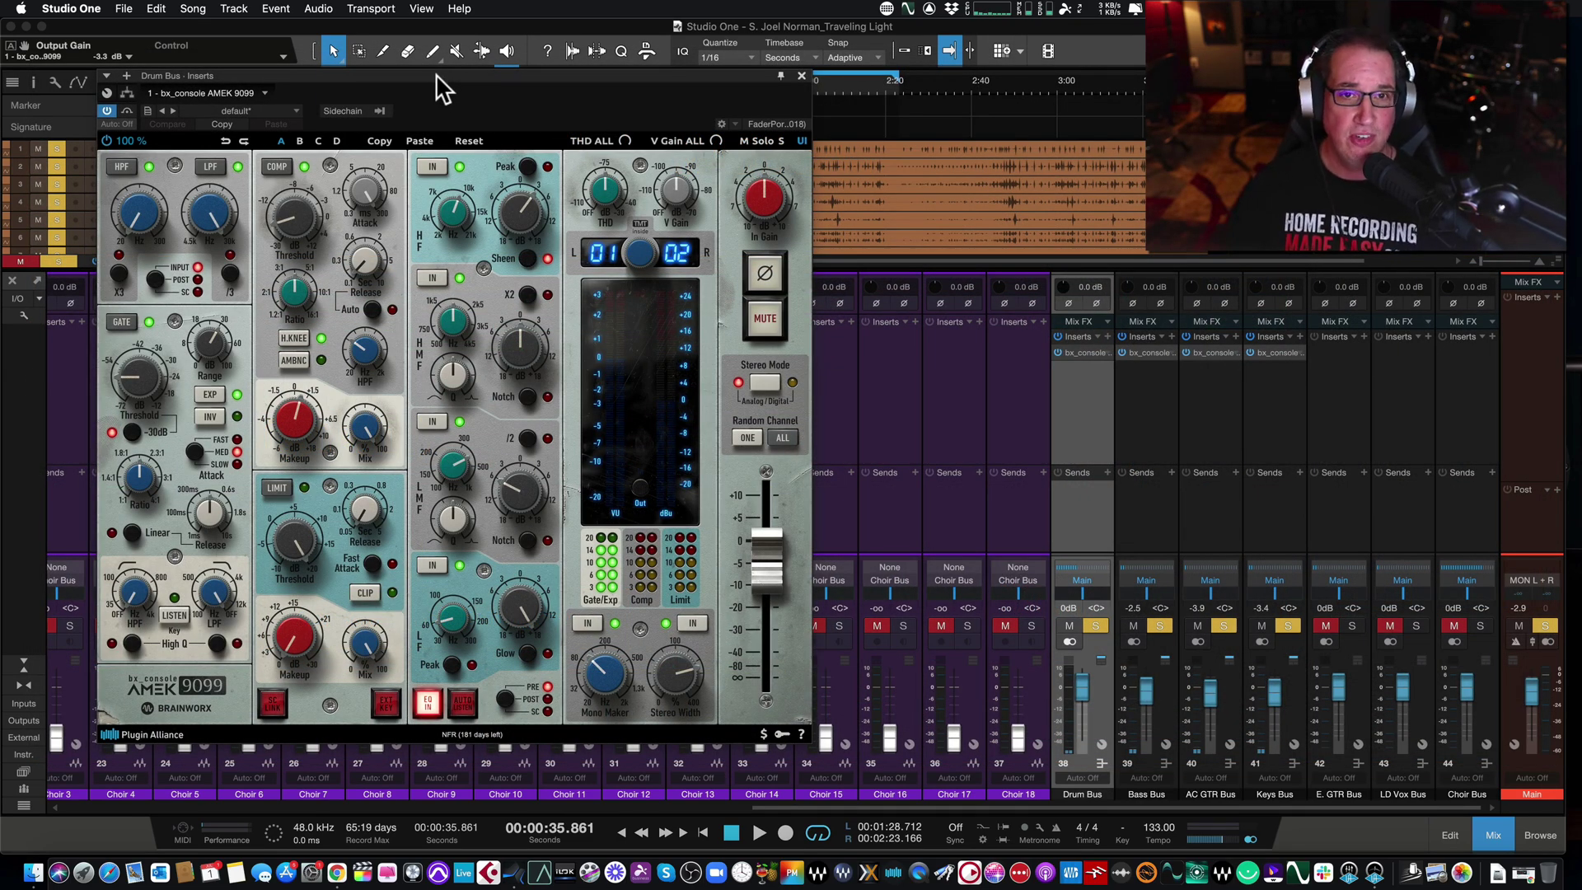
{"action": "left_click_drag", "start_coordinate": [432, 72], "coordinate": [451, 77]}
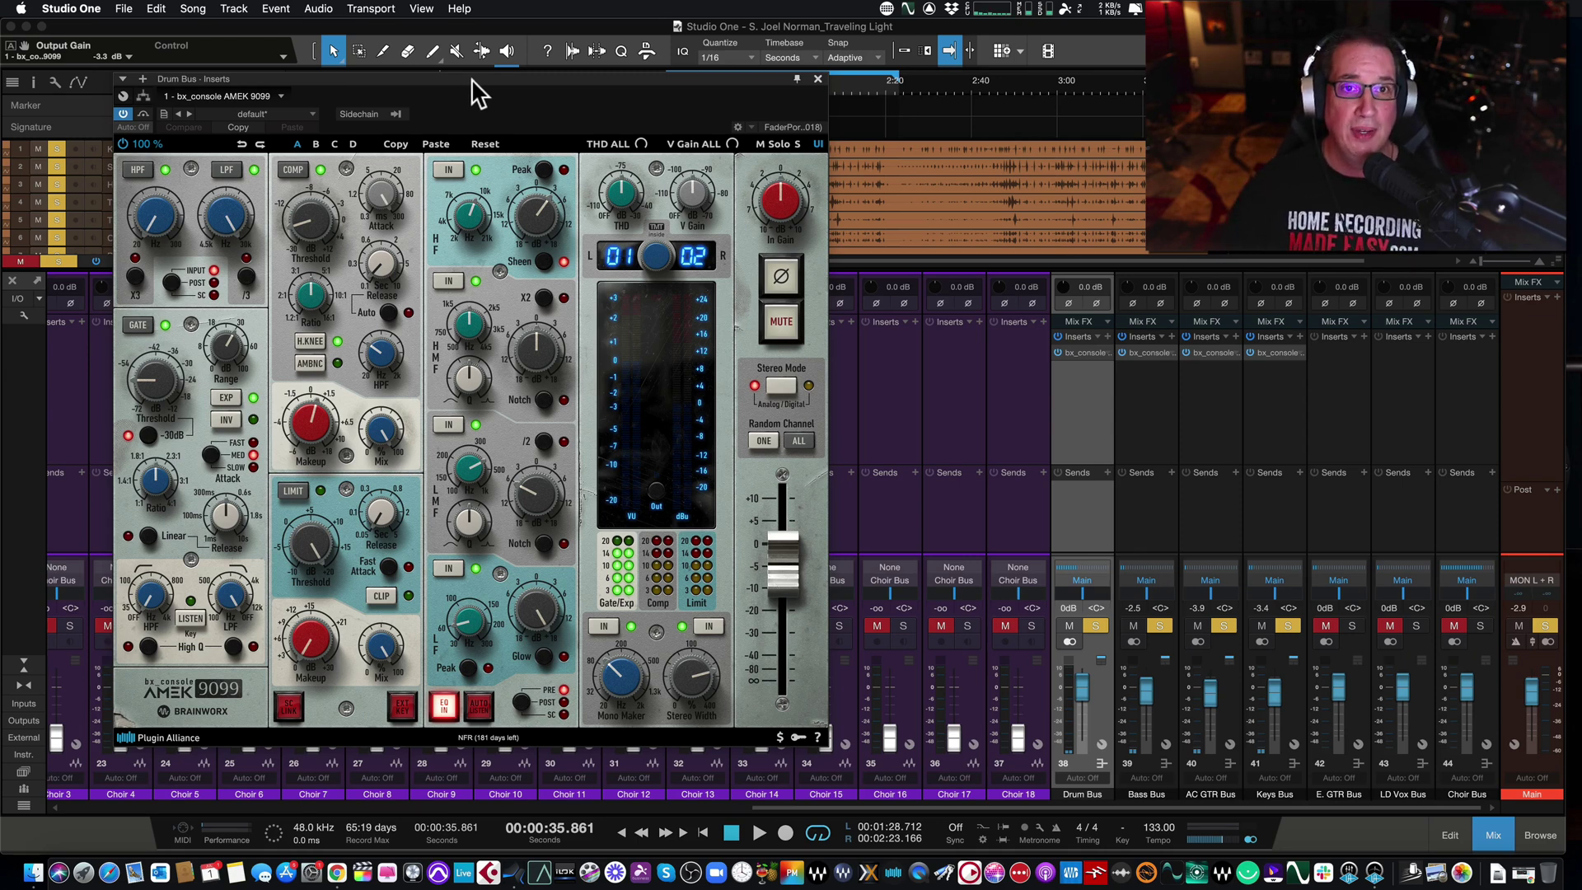
{"action": "left_click_drag", "start_coordinate": [476, 76], "coordinate": [501, 81]}
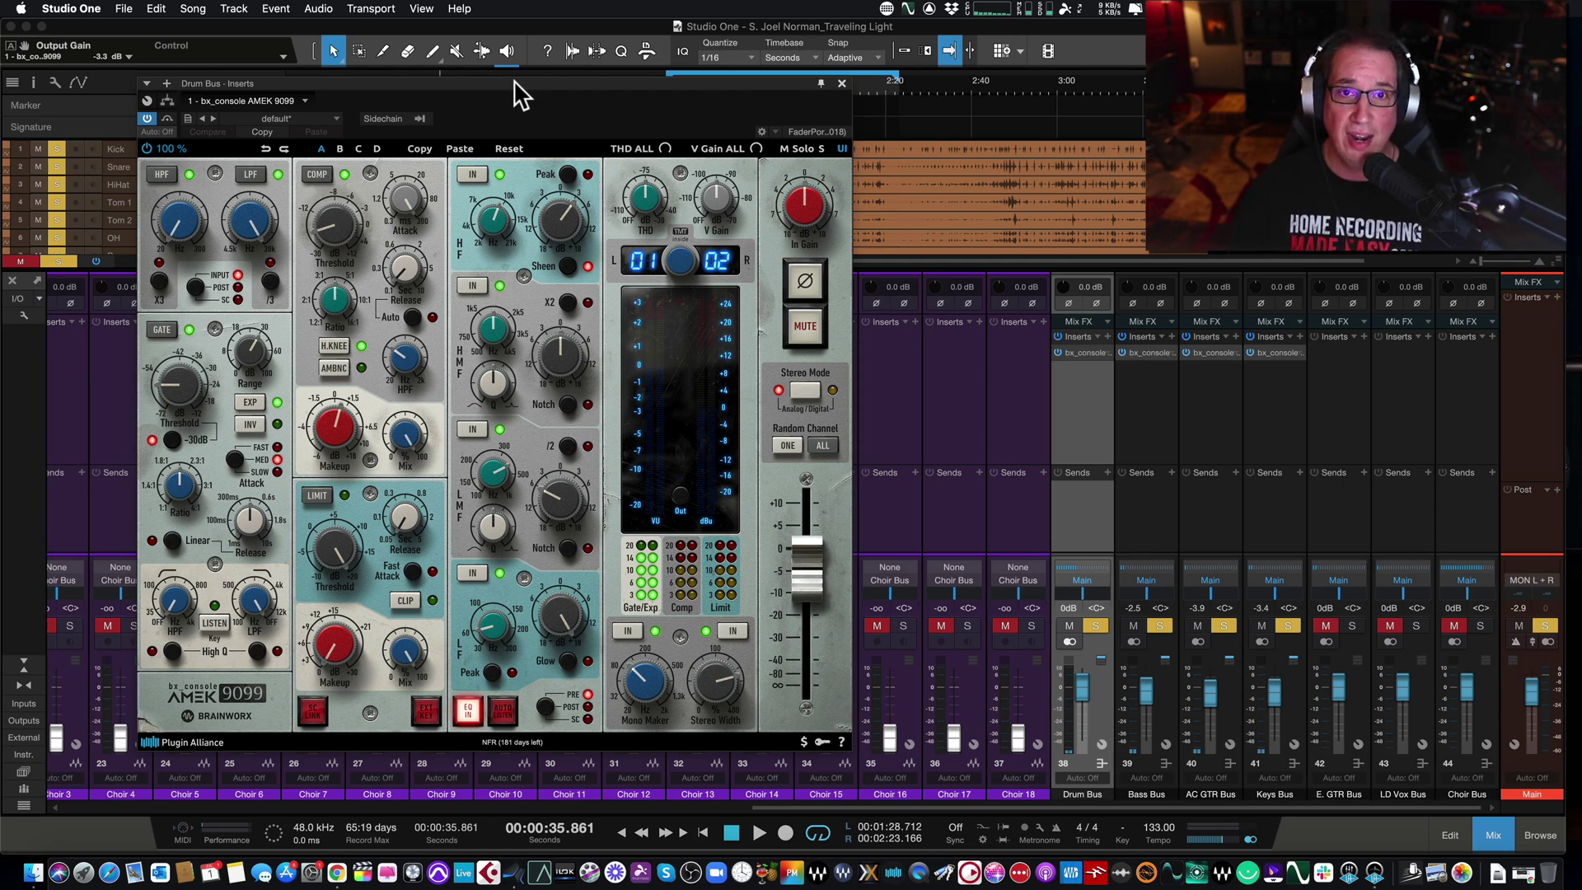
{"action": "left_click_drag", "start_coordinate": [515, 80], "coordinate": [519, 78]}
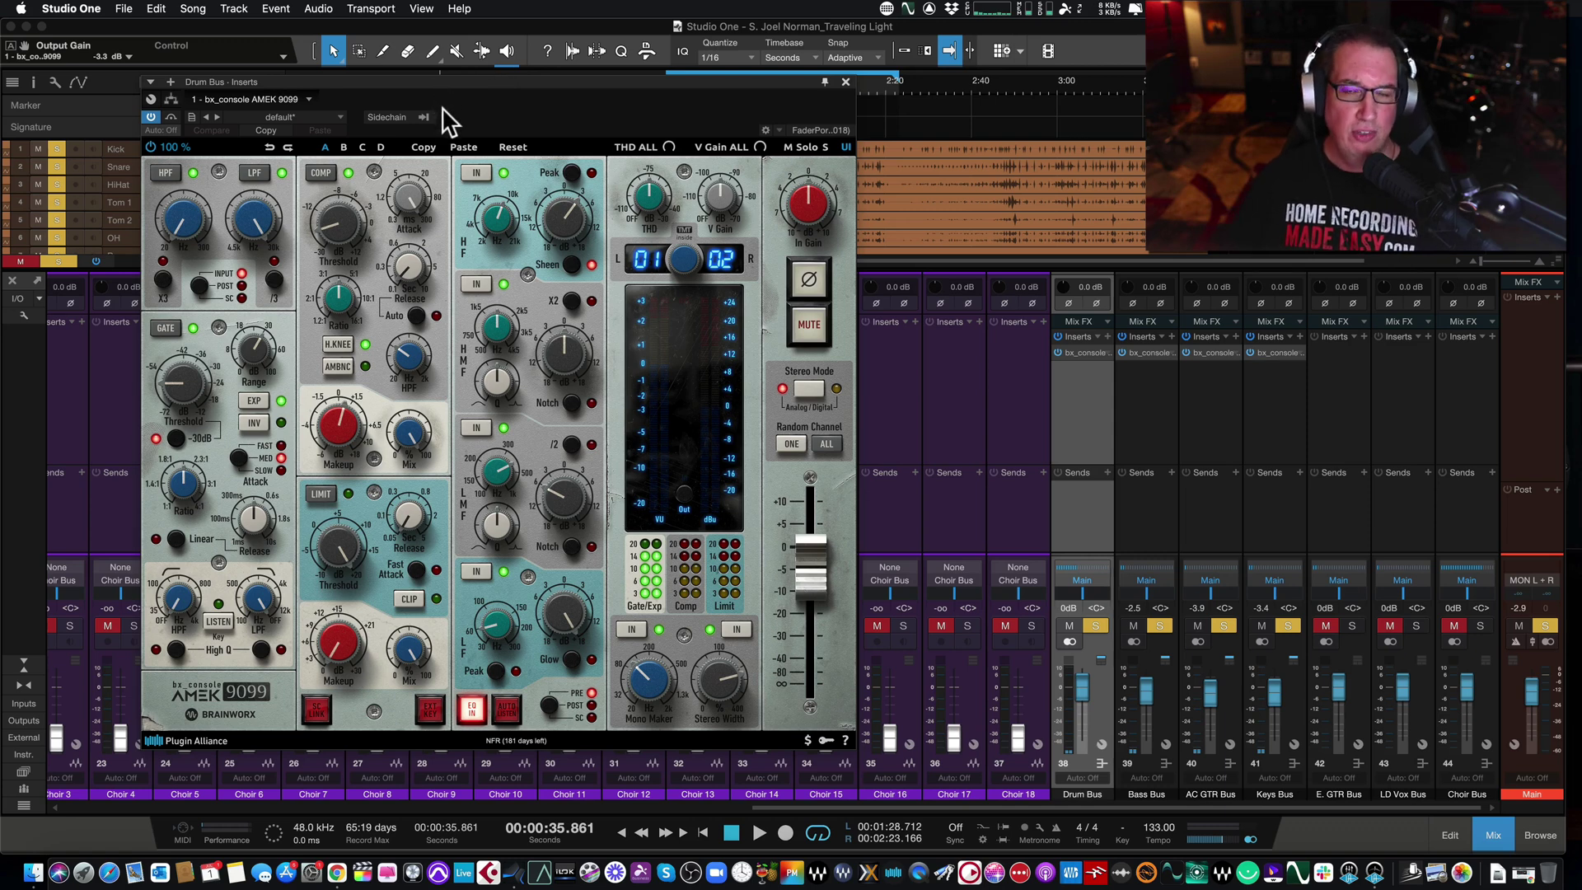
{"action": "left_click_drag", "start_coordinate": [443, 81], "coordinate": [447, 78]}
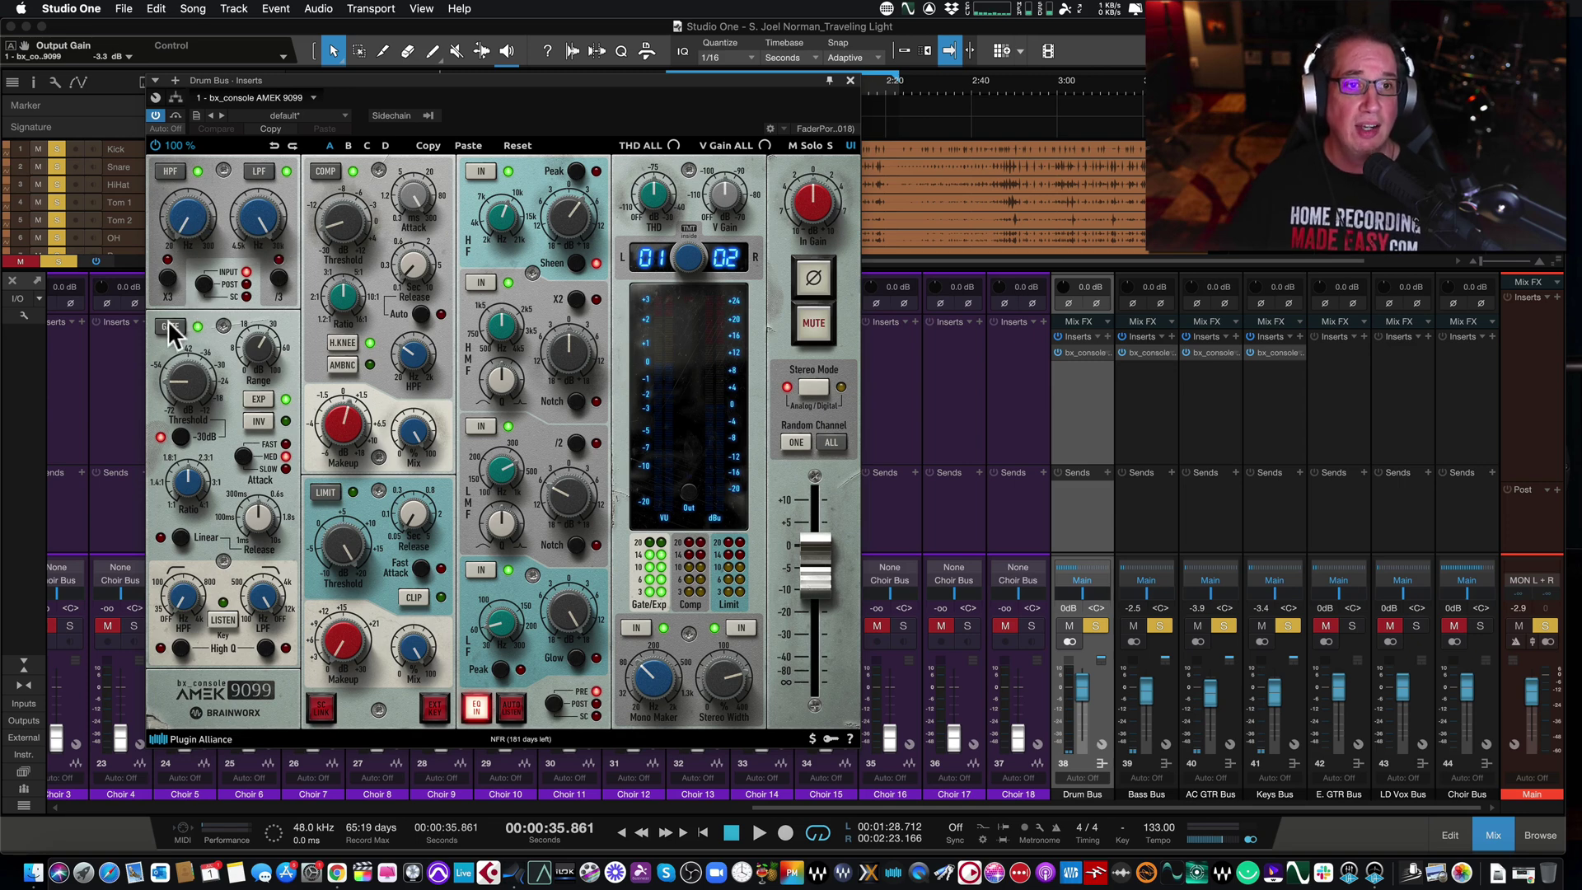
Try the filter position switch between Input and Post Dyn and the high-pass filter's X3 multiplier.
{"action": "left_click", "coordinate": [205, 284]}
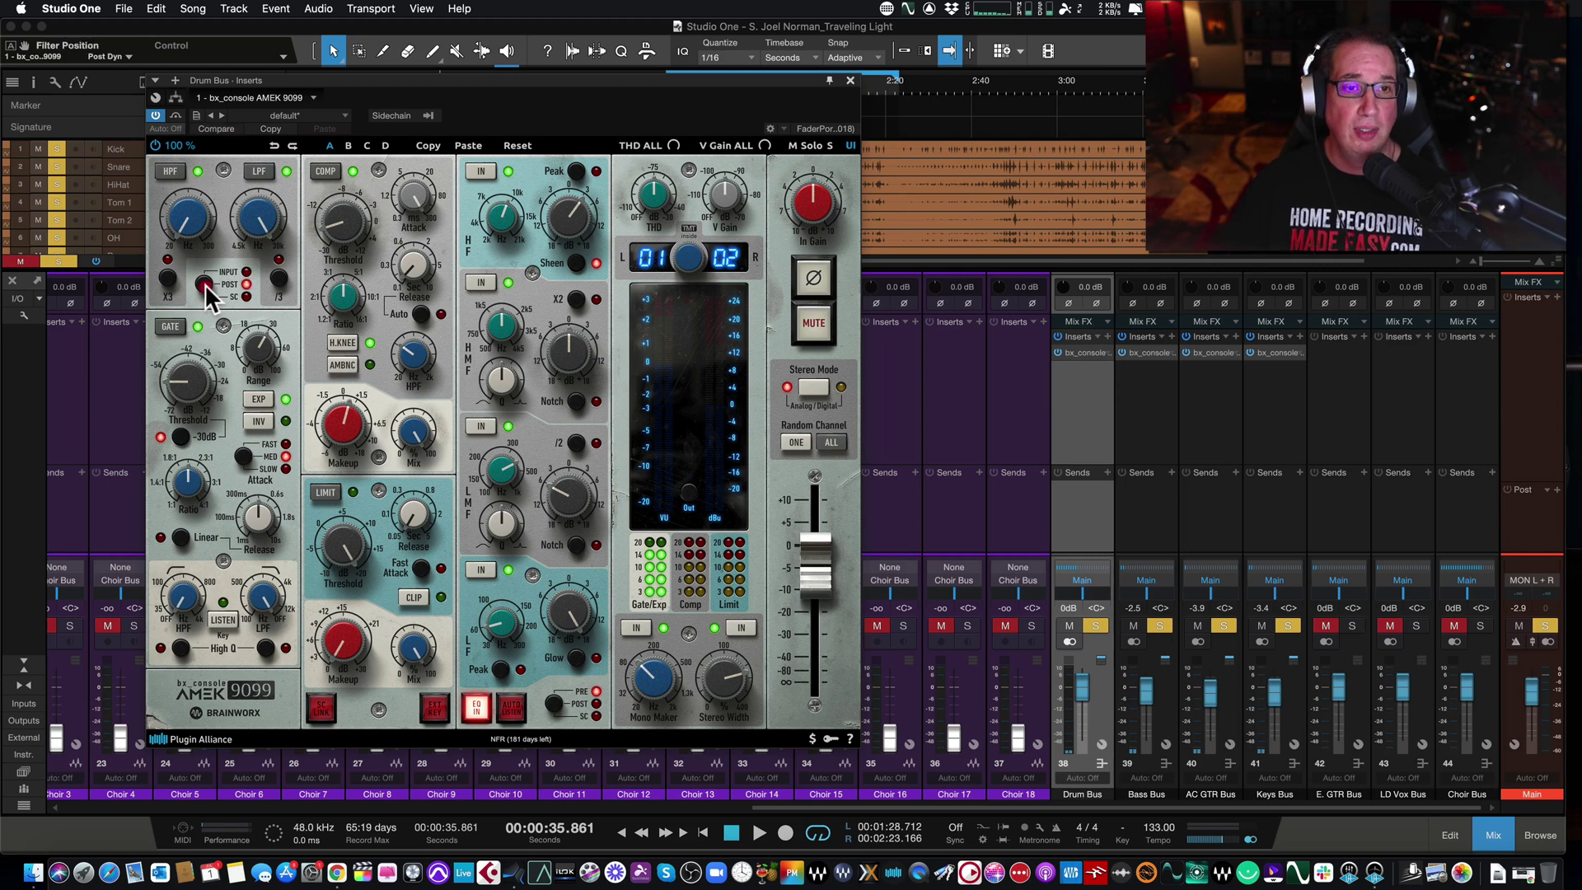
{"action": "left_click", "coordinate": [205, 284]}
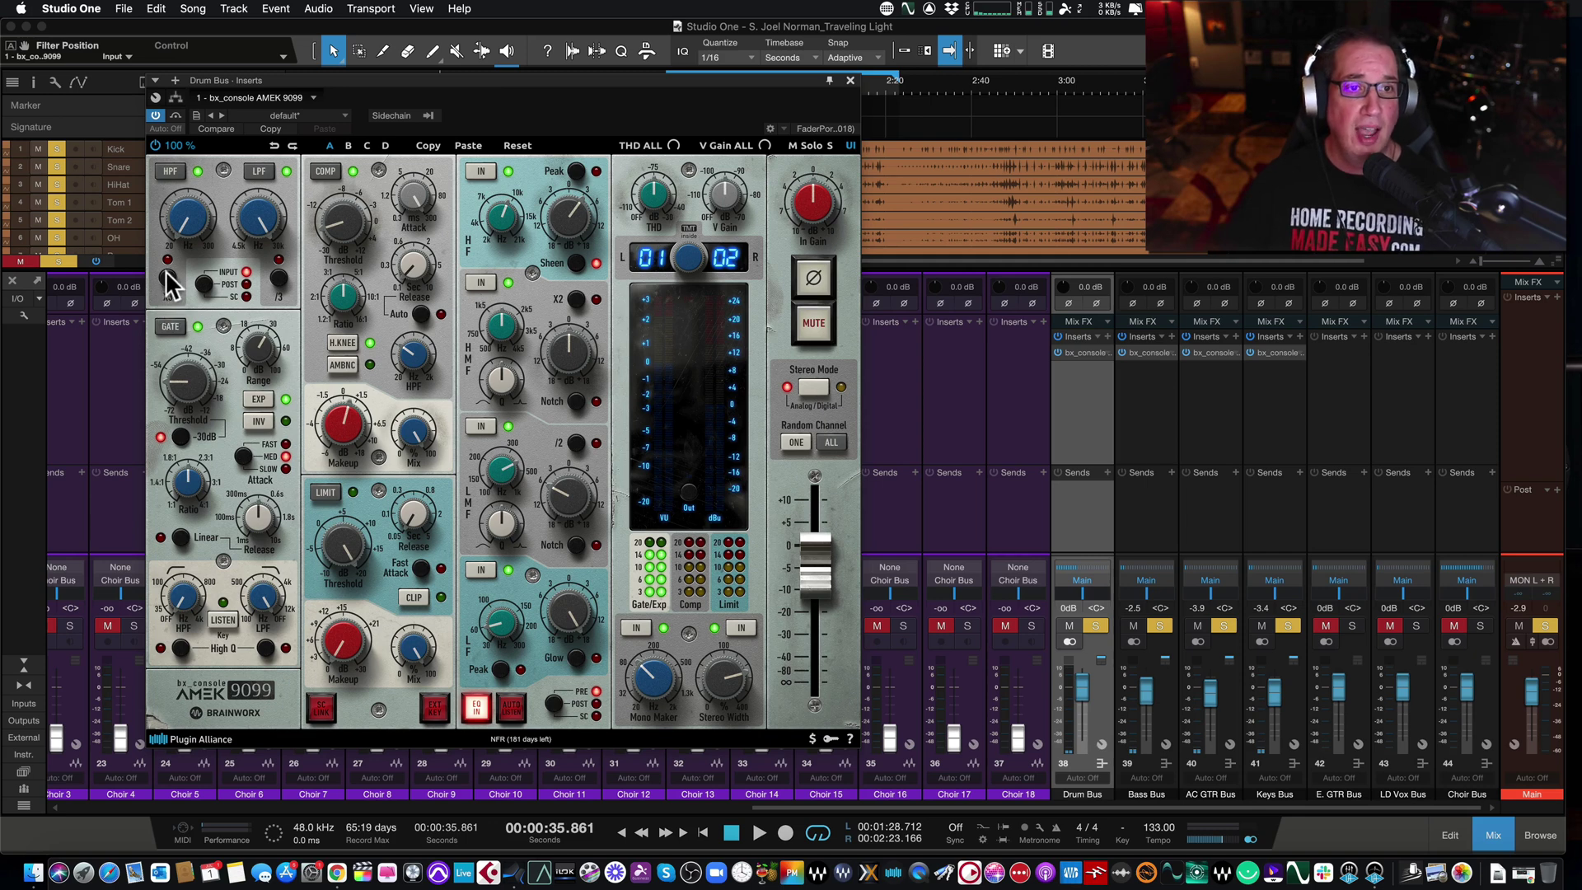
{"action": "left_click", "coordinate": [166, 273]}
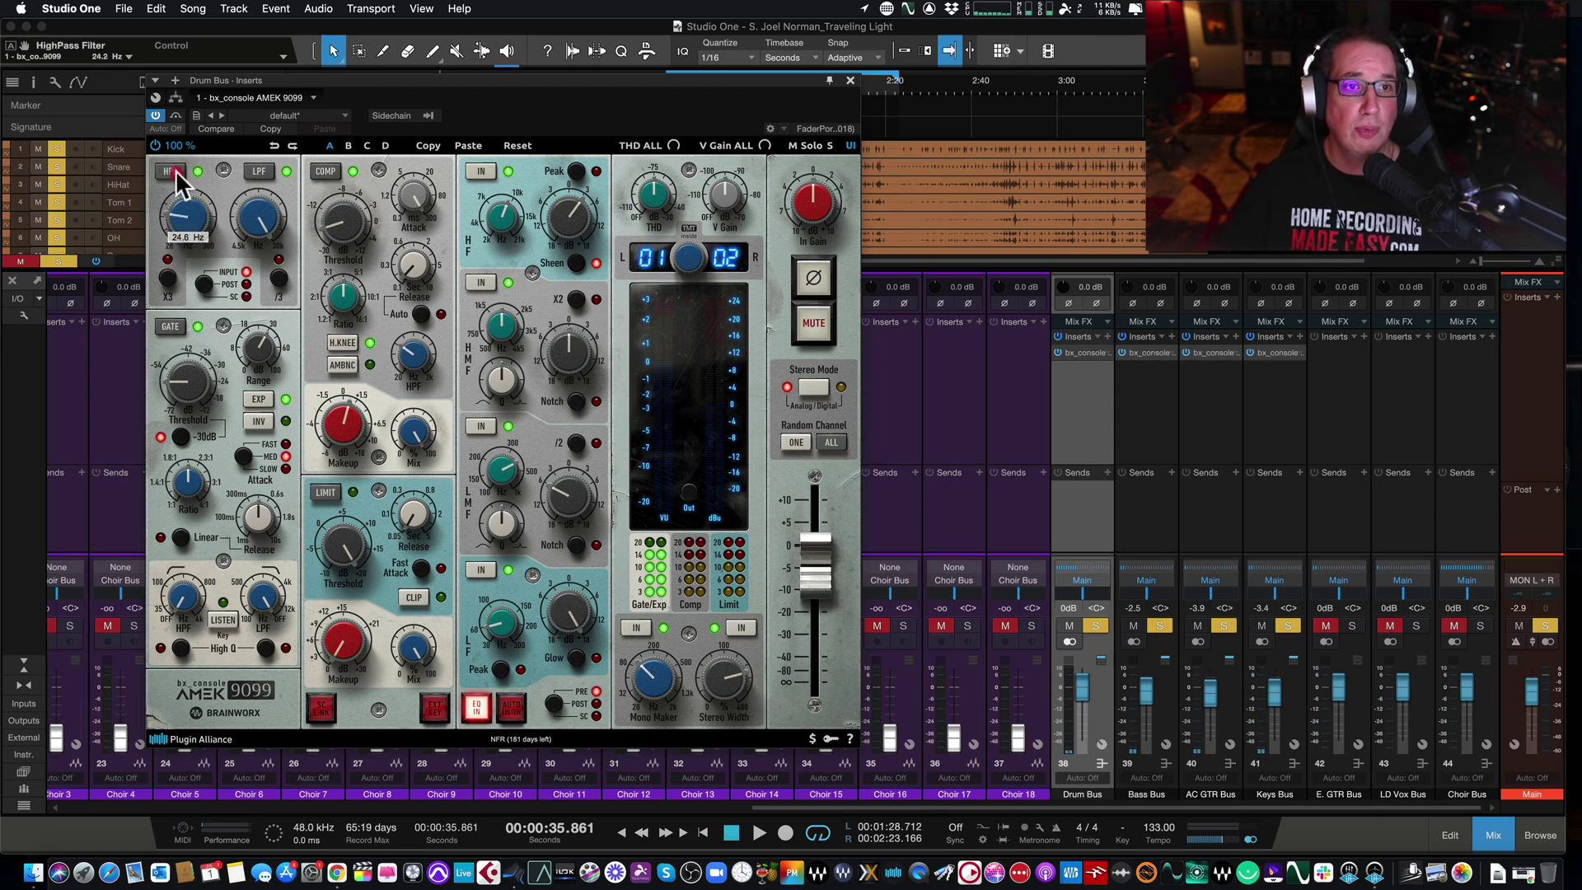
{"action": "left_click", "coordinate": [167, 282]}
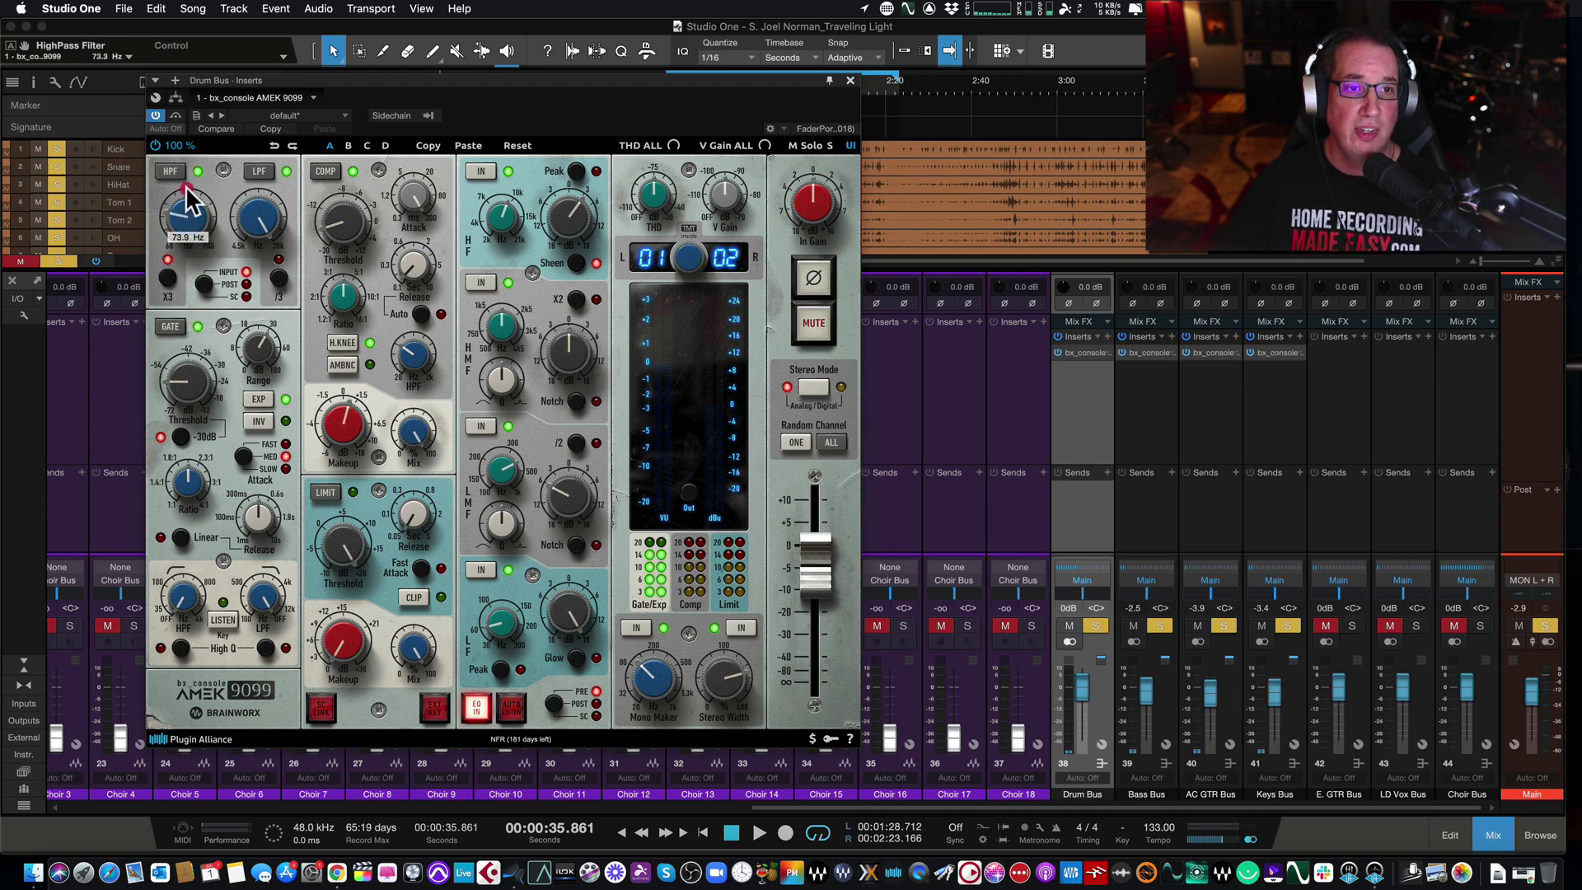
{"action": "left_click", "coordinate": [162, 279]}
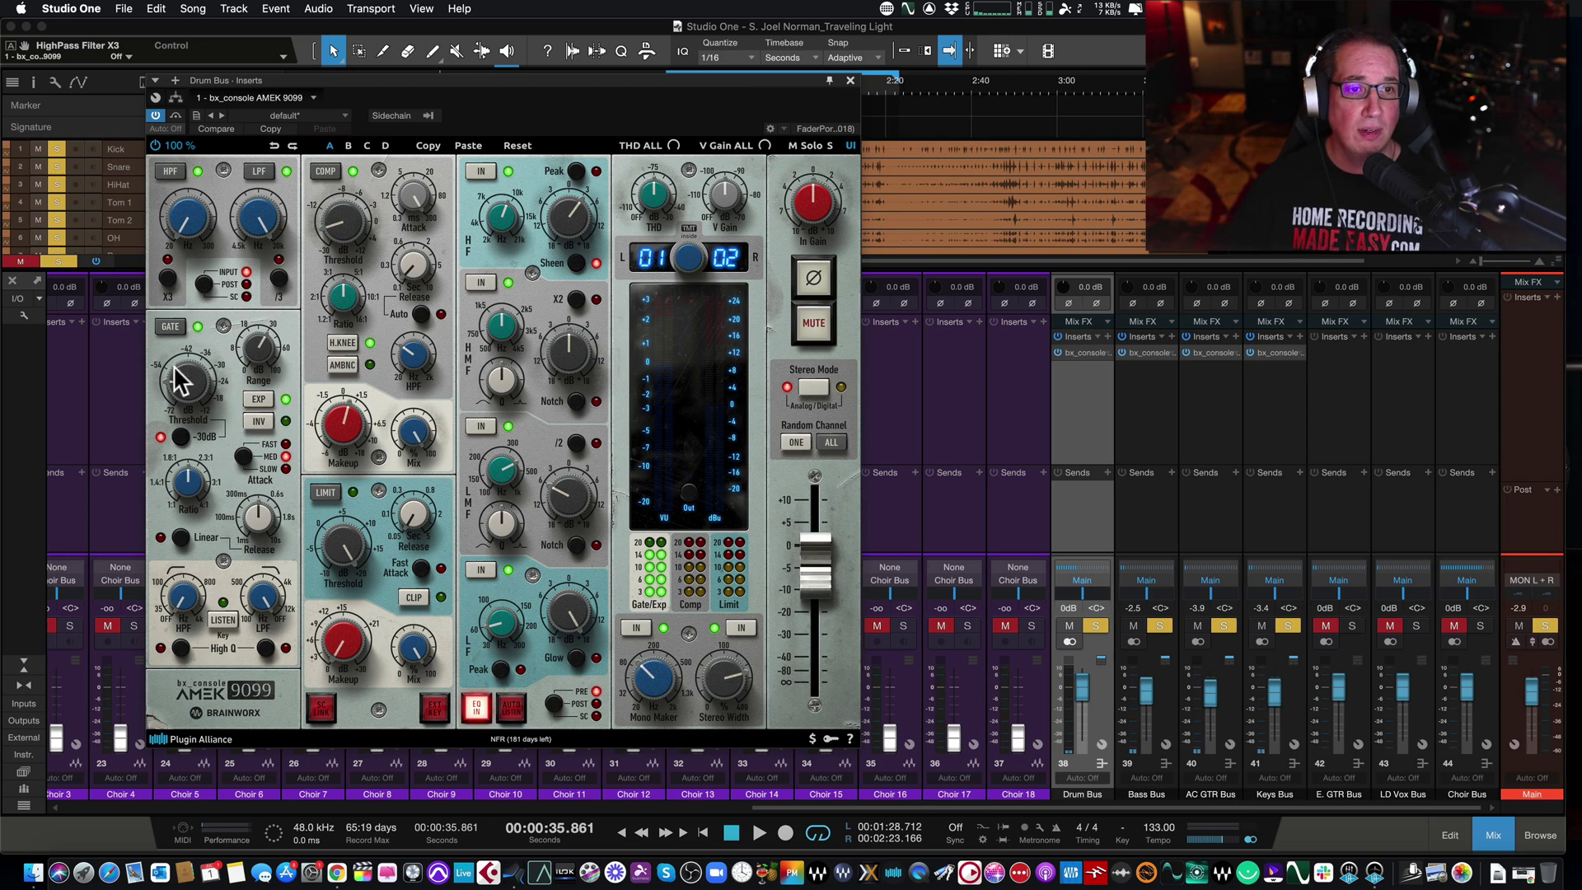
Switch off the gate and try its -30 dB threshold range switch.
{"action": "left_click", "coordinate": [168, 323]}
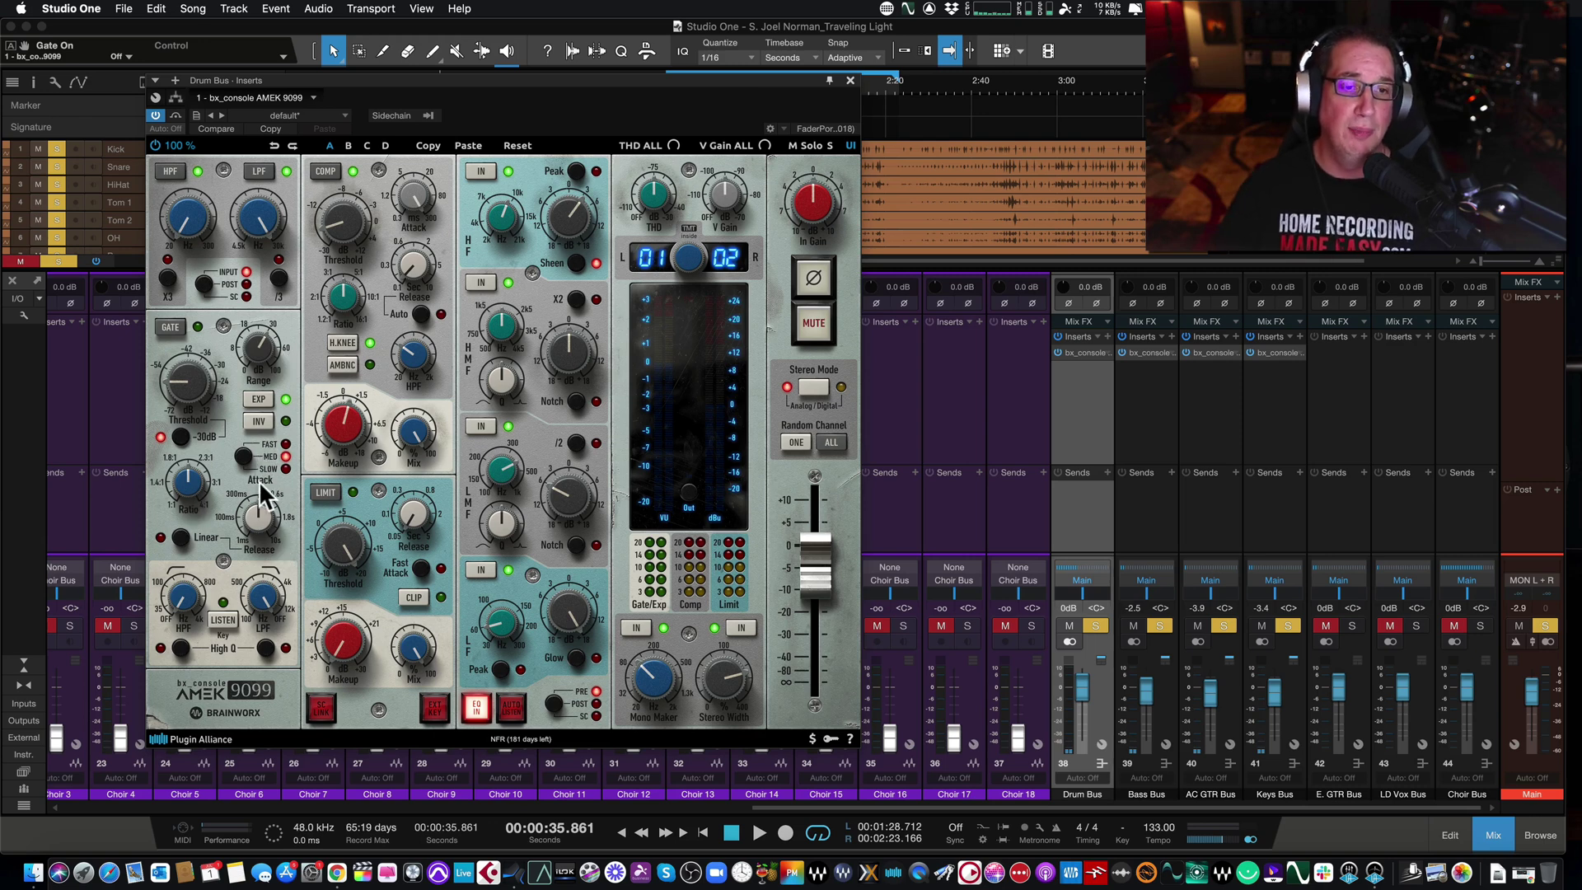
{"action": "left_click", "coordinate": [181, 436]}
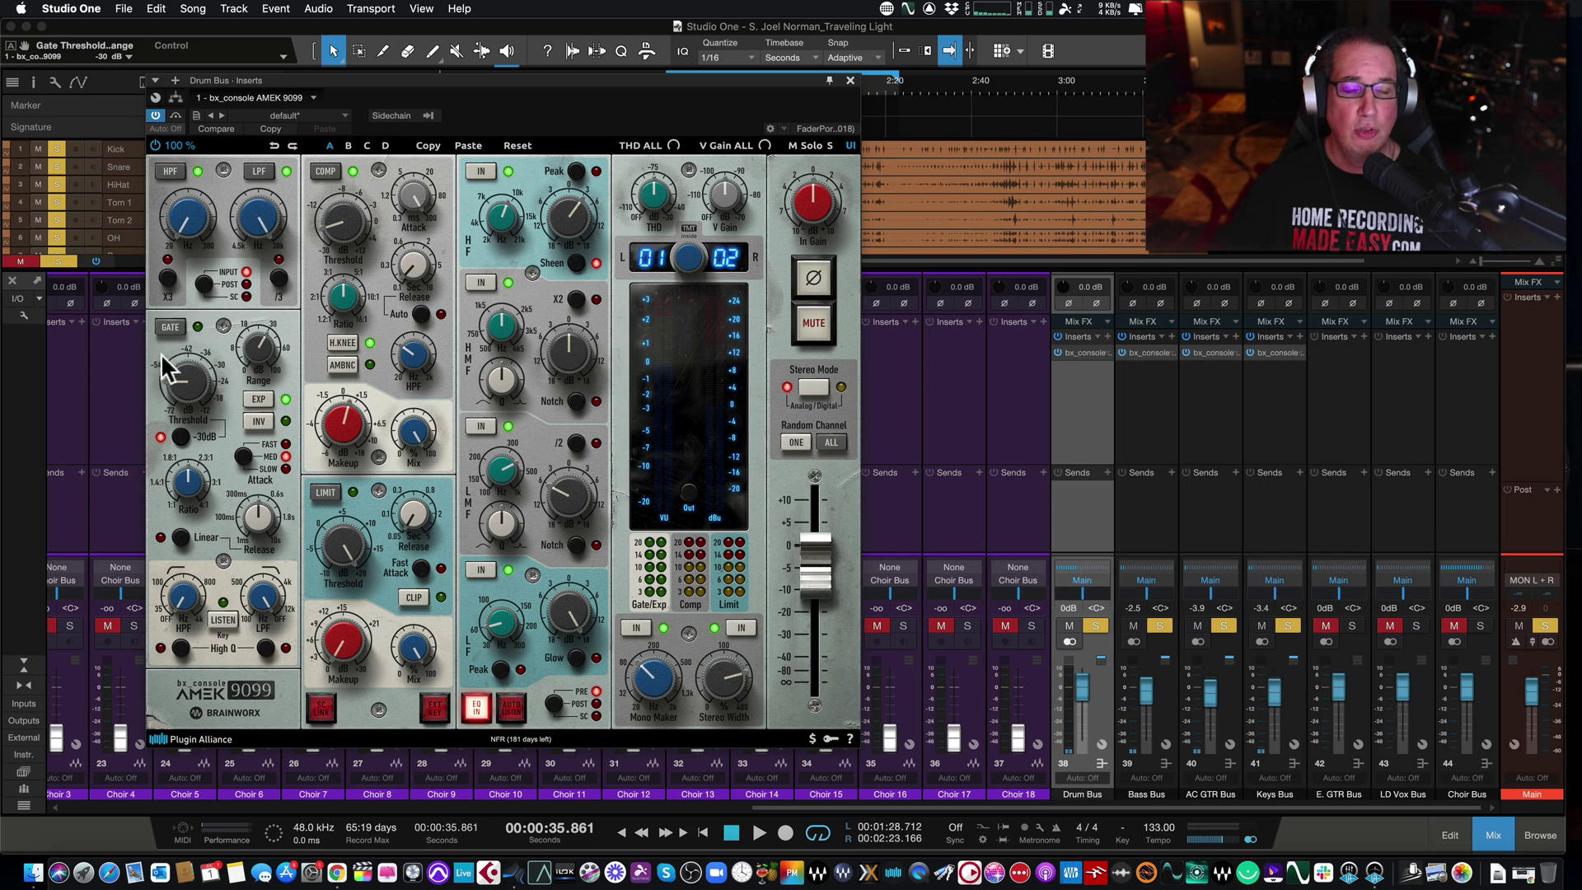
{"action": "left_click_drag", "start_coordinate": [161, 355], "coordinate": [174, 386]}
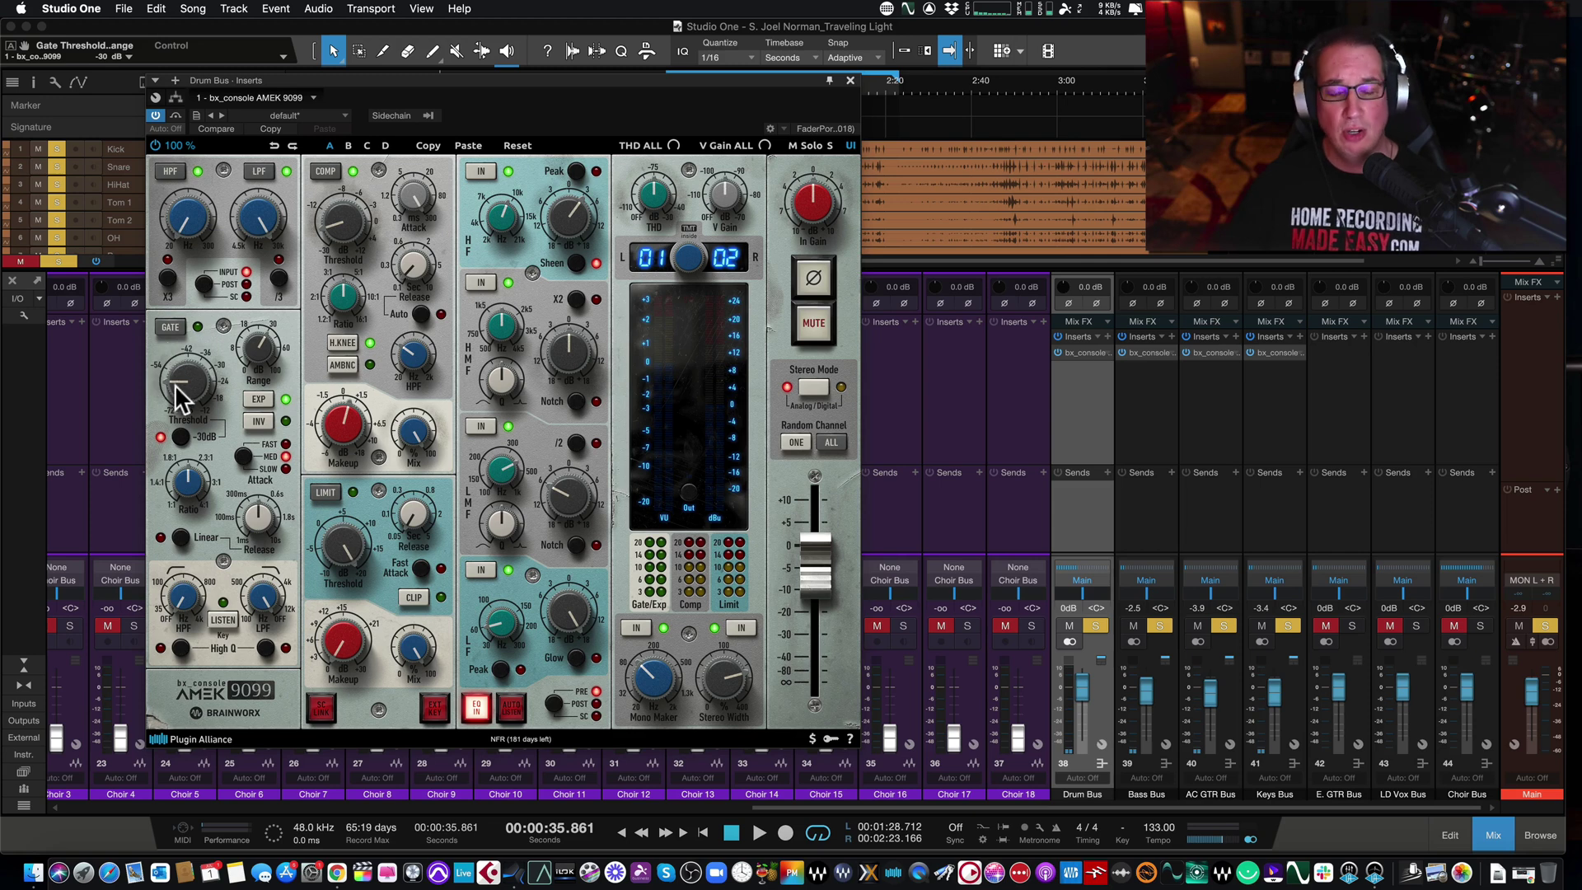
{"action": "left_click", "coordinate": [179, 434]}
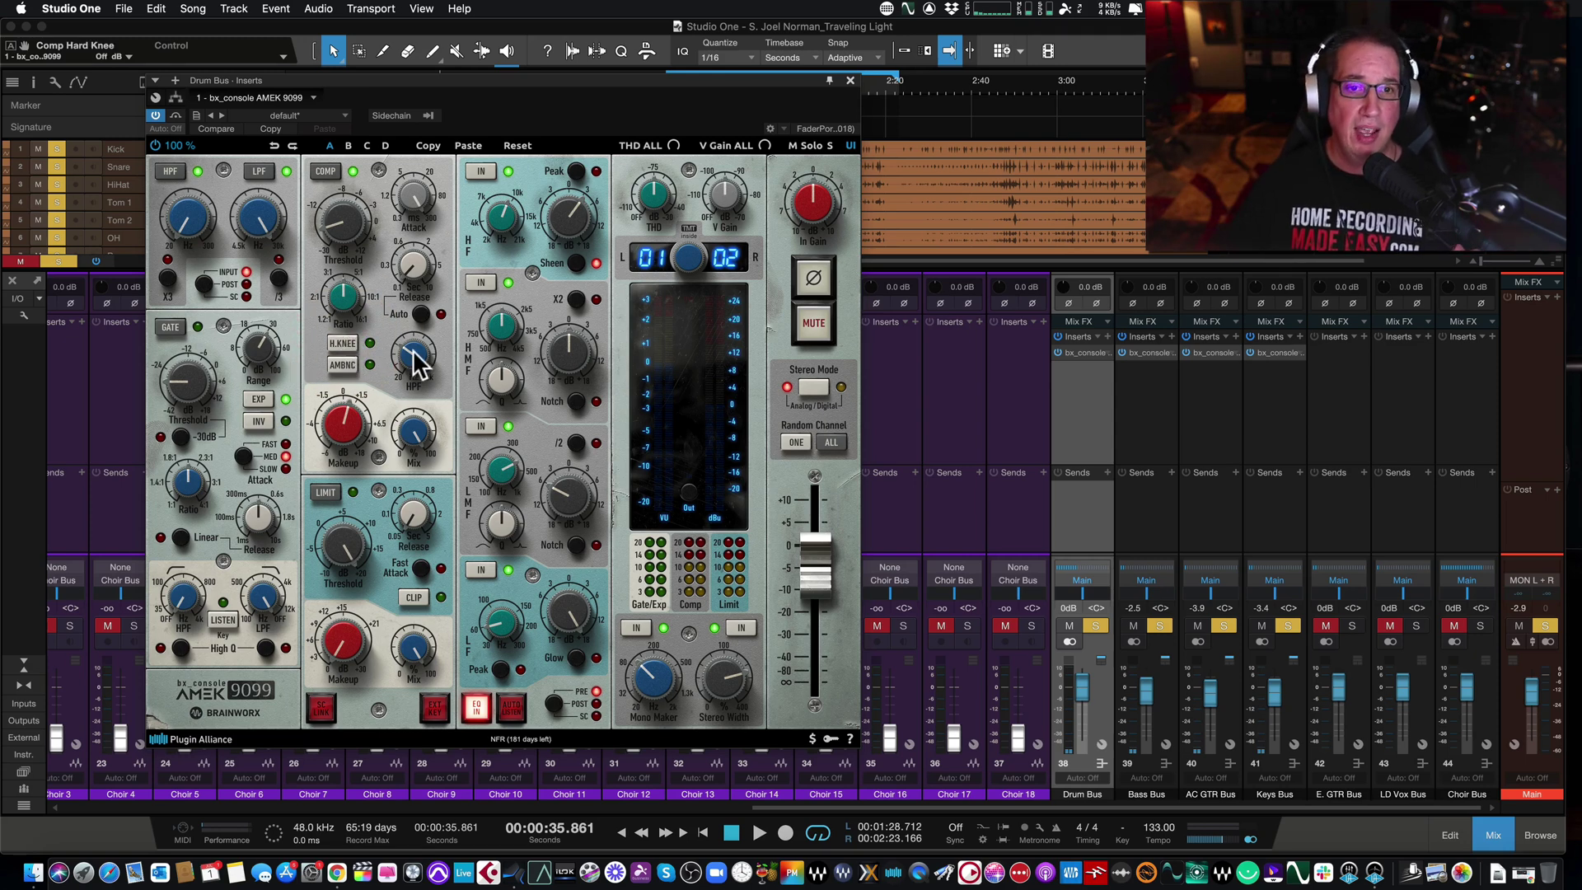
Try the compressor's ambience mode on and off.
{"action": "left_click", "coordinate": [341, 361]}
{"action": "left_click", "coordinate": [341, 361]}
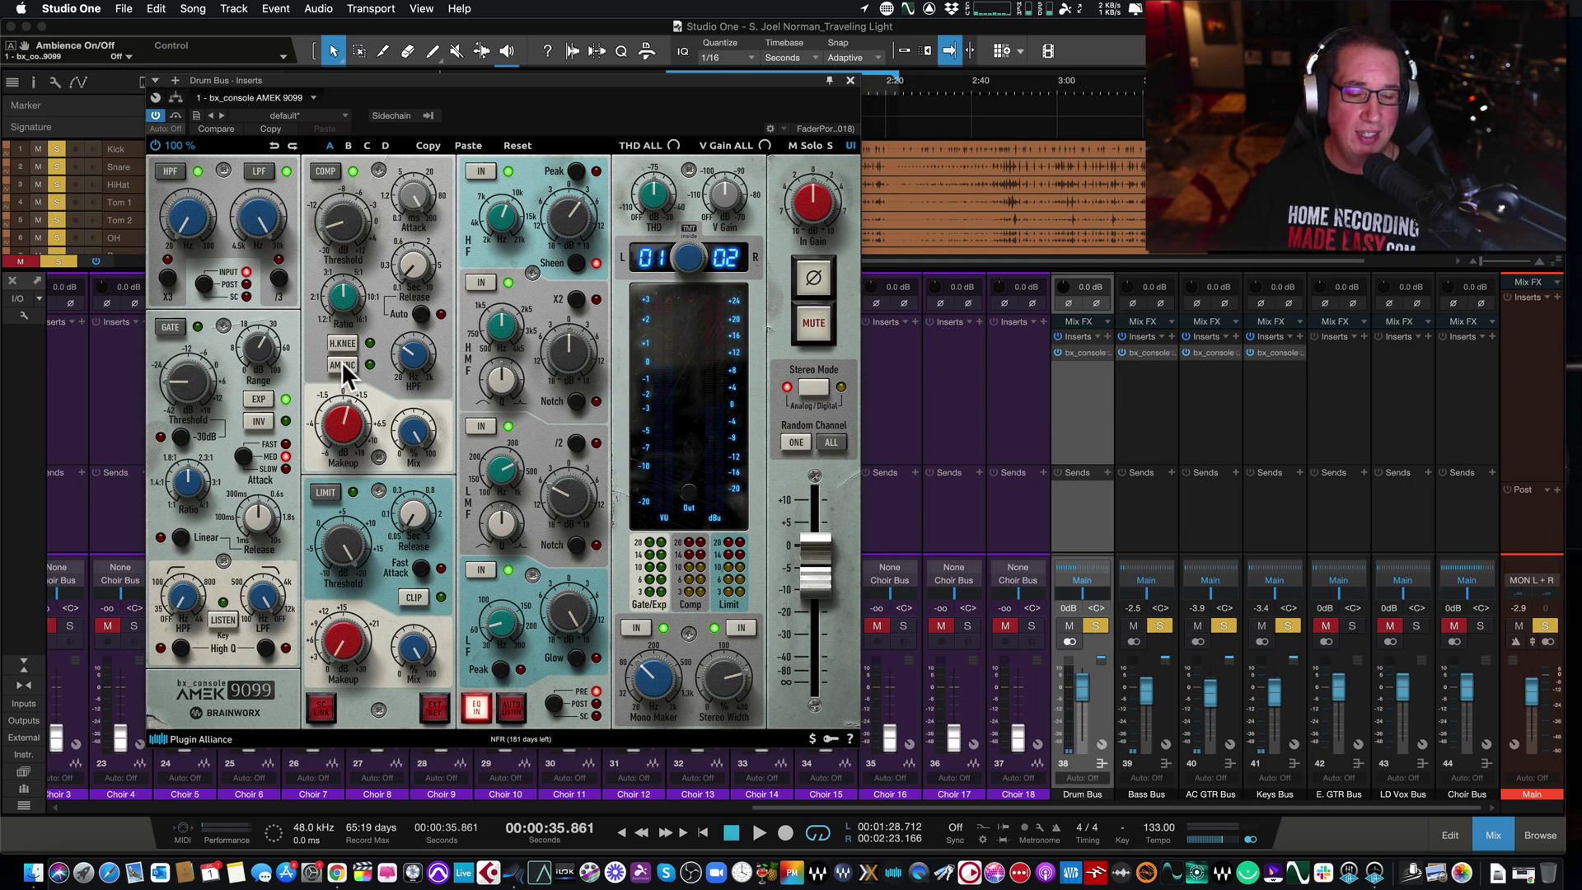
{"action": "left_click", "coordinate": [340, 362]}
{"action": "left_click", "coordinate": [340, 363]}
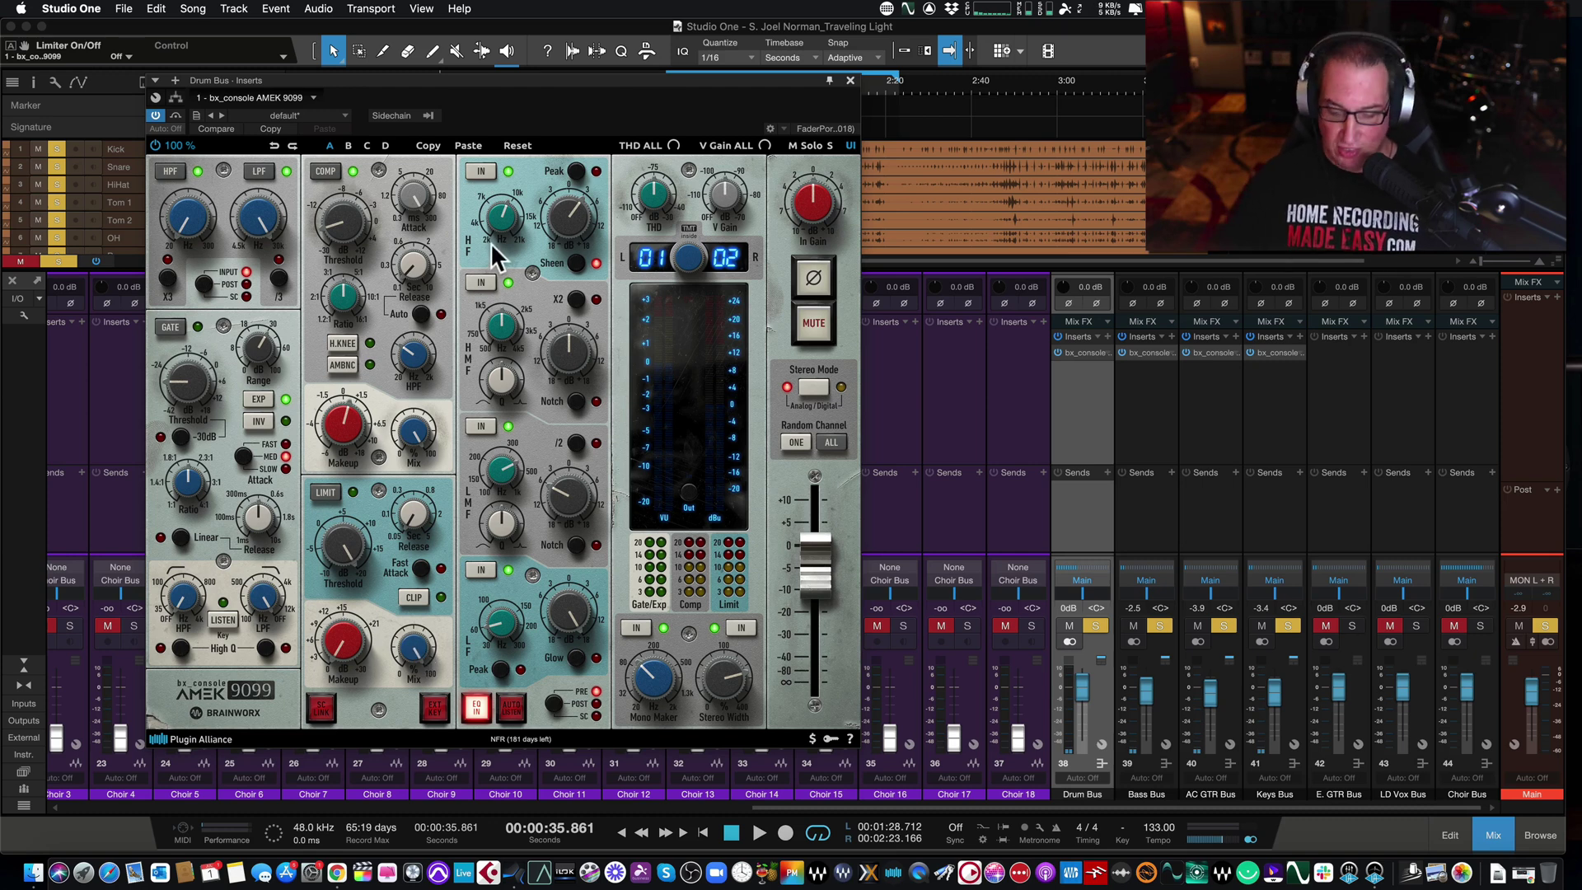
Try the high-frequency EQ band's In, Peak and Sheen switches.
{"action": "left_click", "coordinate": [469, 168]}
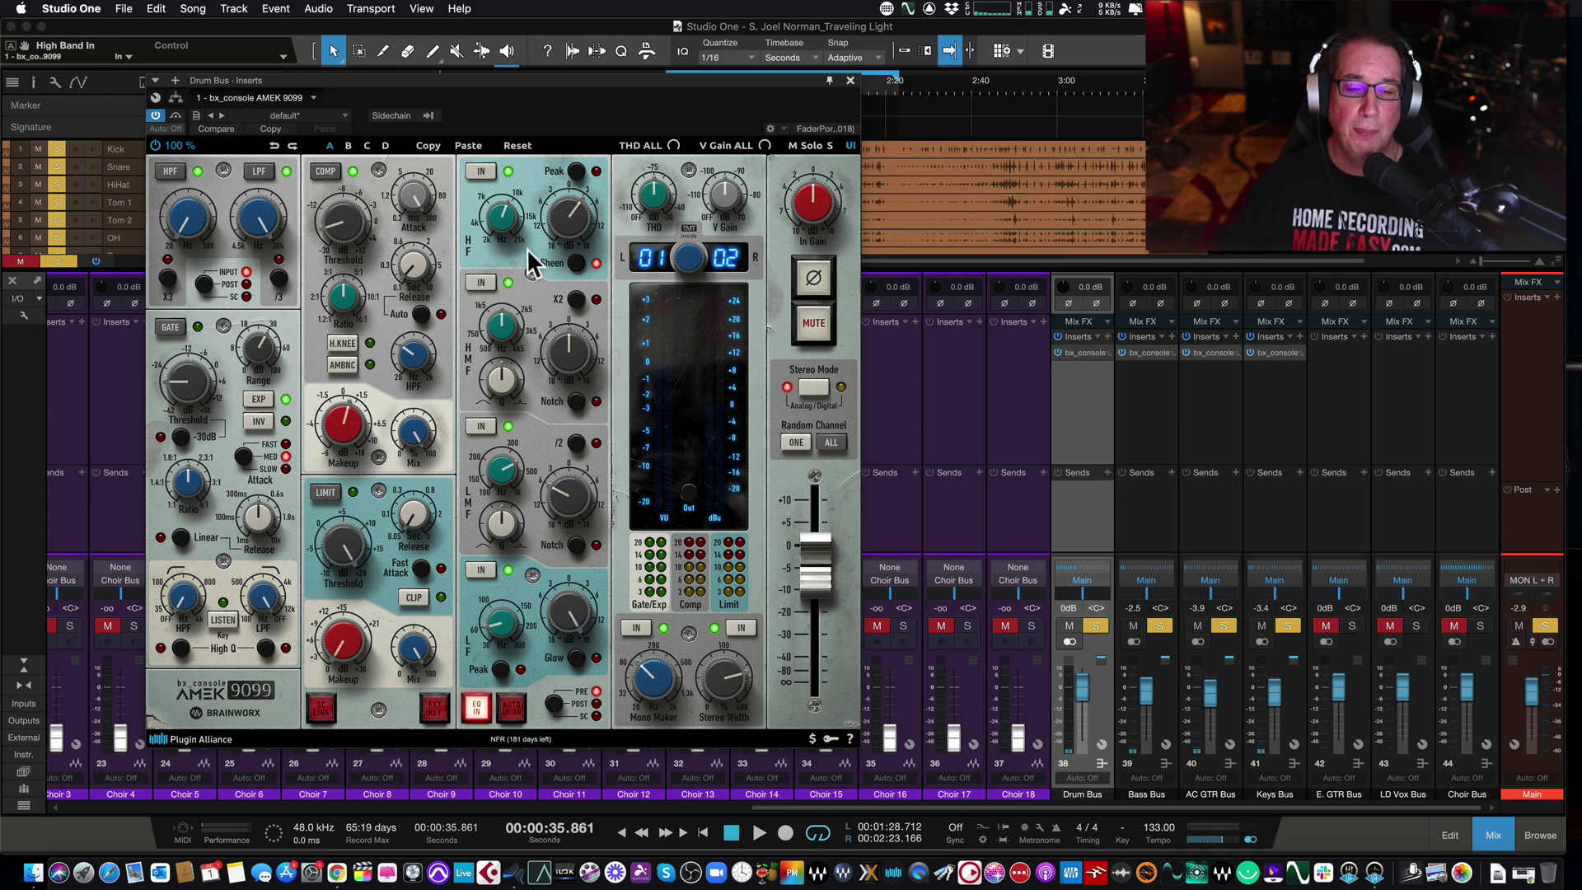
{"action": "left_click", "coordinate": [577, 170]}
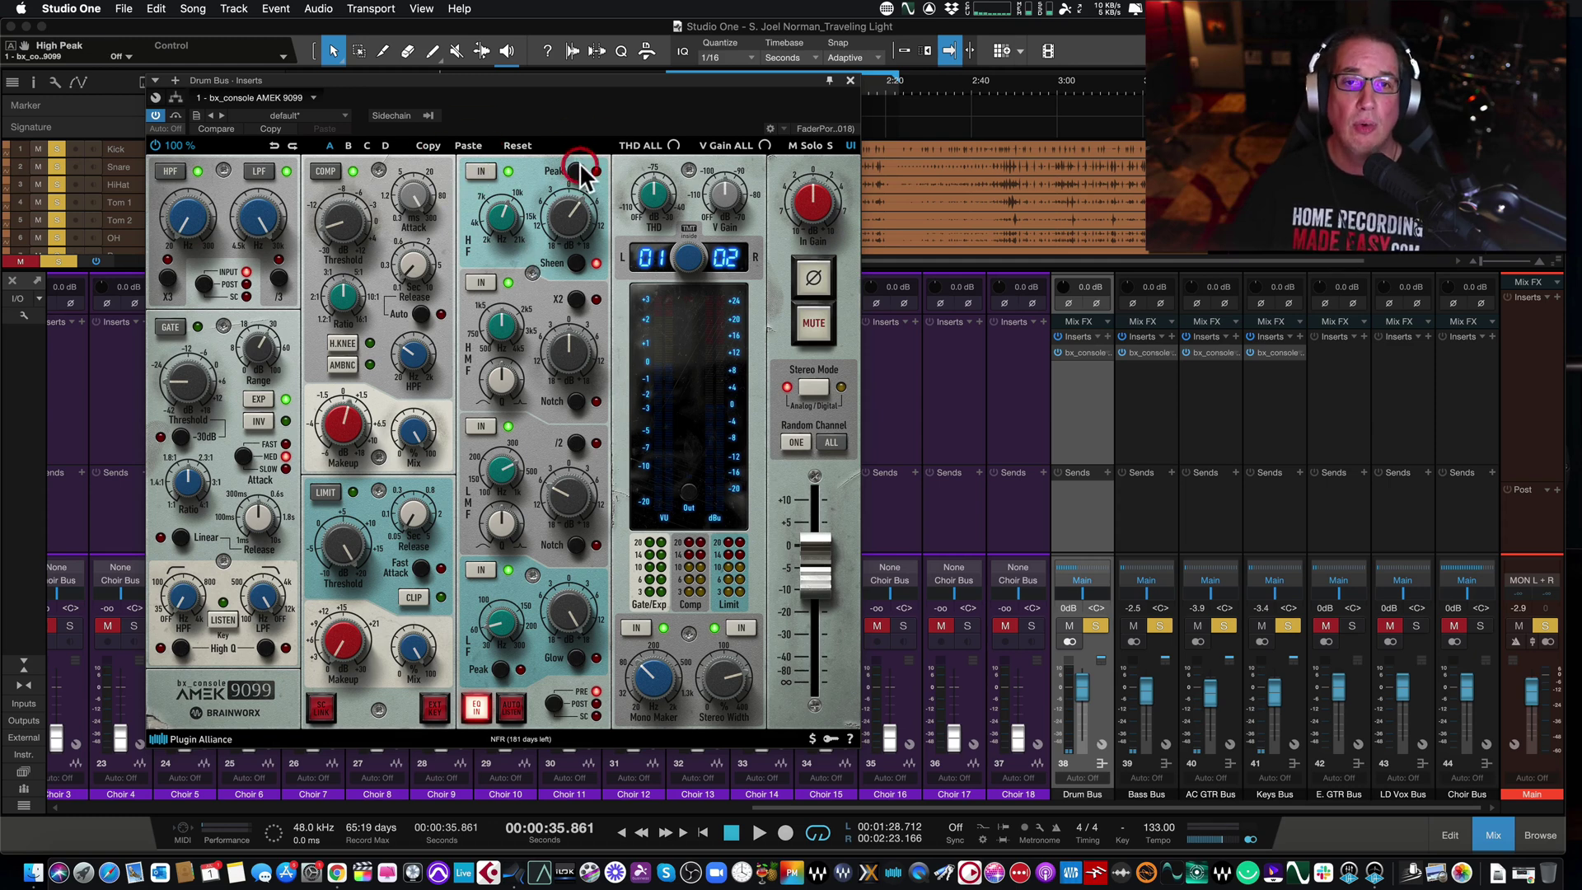
{"action": "left_click", "coordinate": [577, 264]}
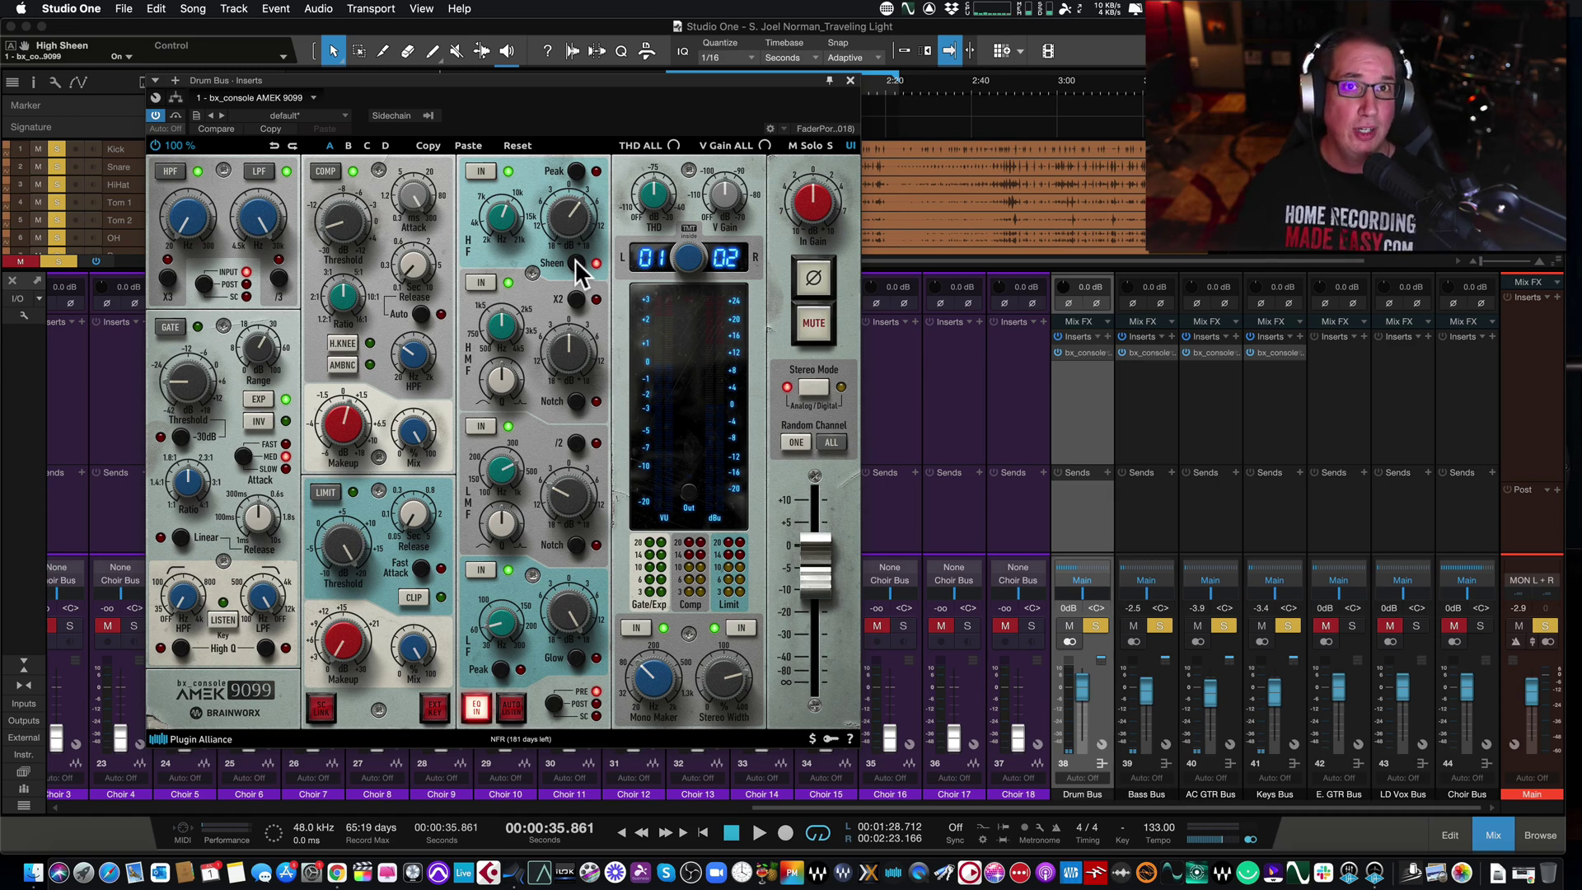
{"action": "left_click", "coordinate": [575, 261]}
{"action": "left_click", "coordinate": [575, 261]}
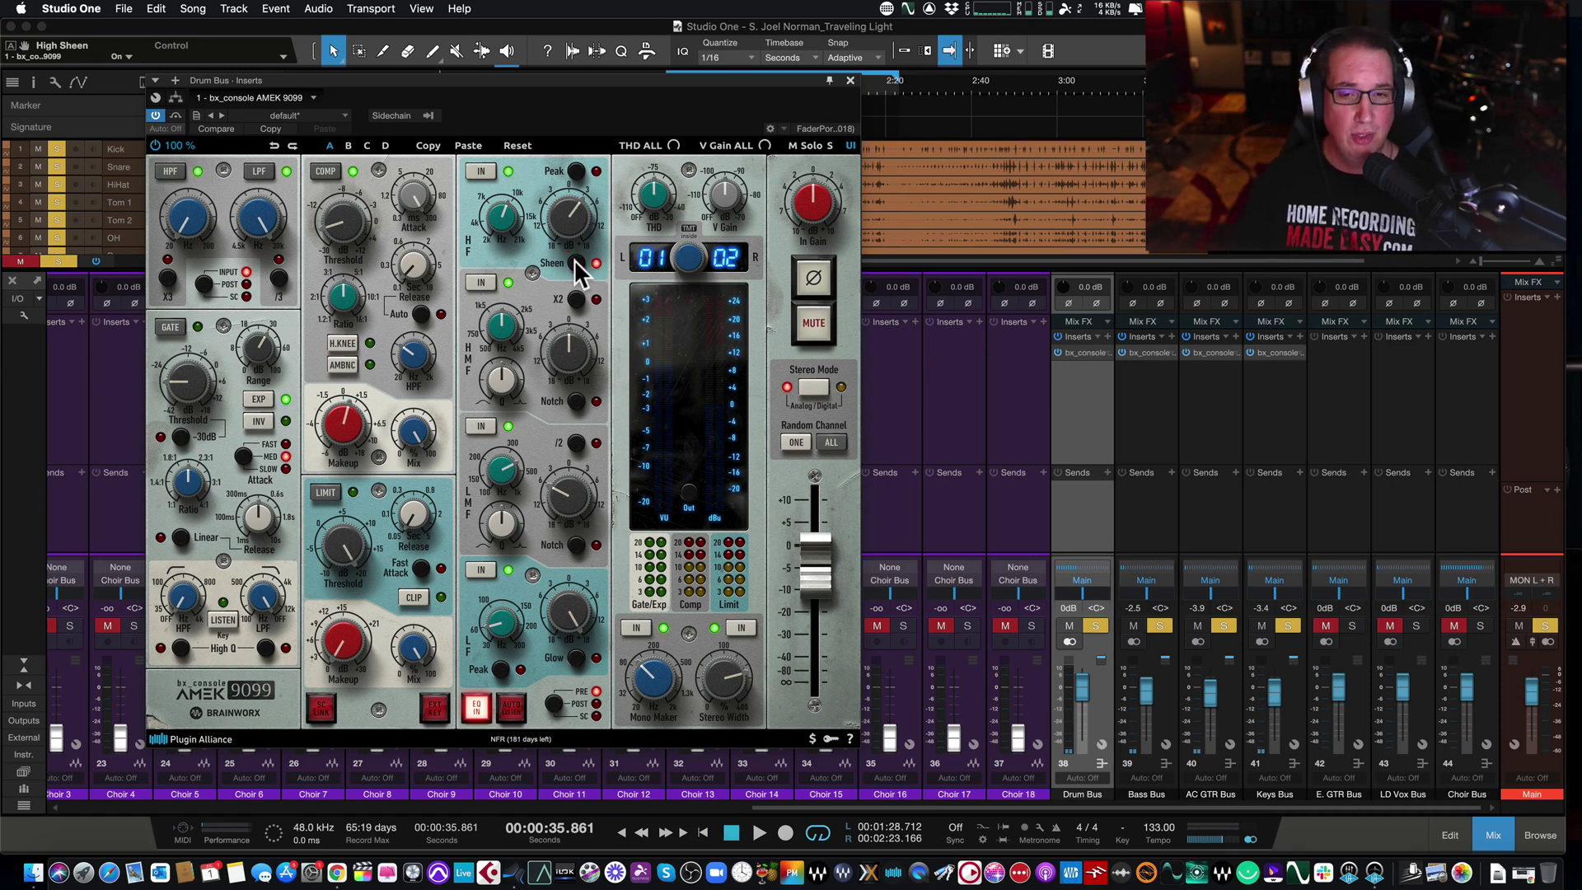
Try the high-mid EQ band's X2 frequency multiplier and its Notch mode.
{"action": "left_click", "coordinate": [575, 298]}
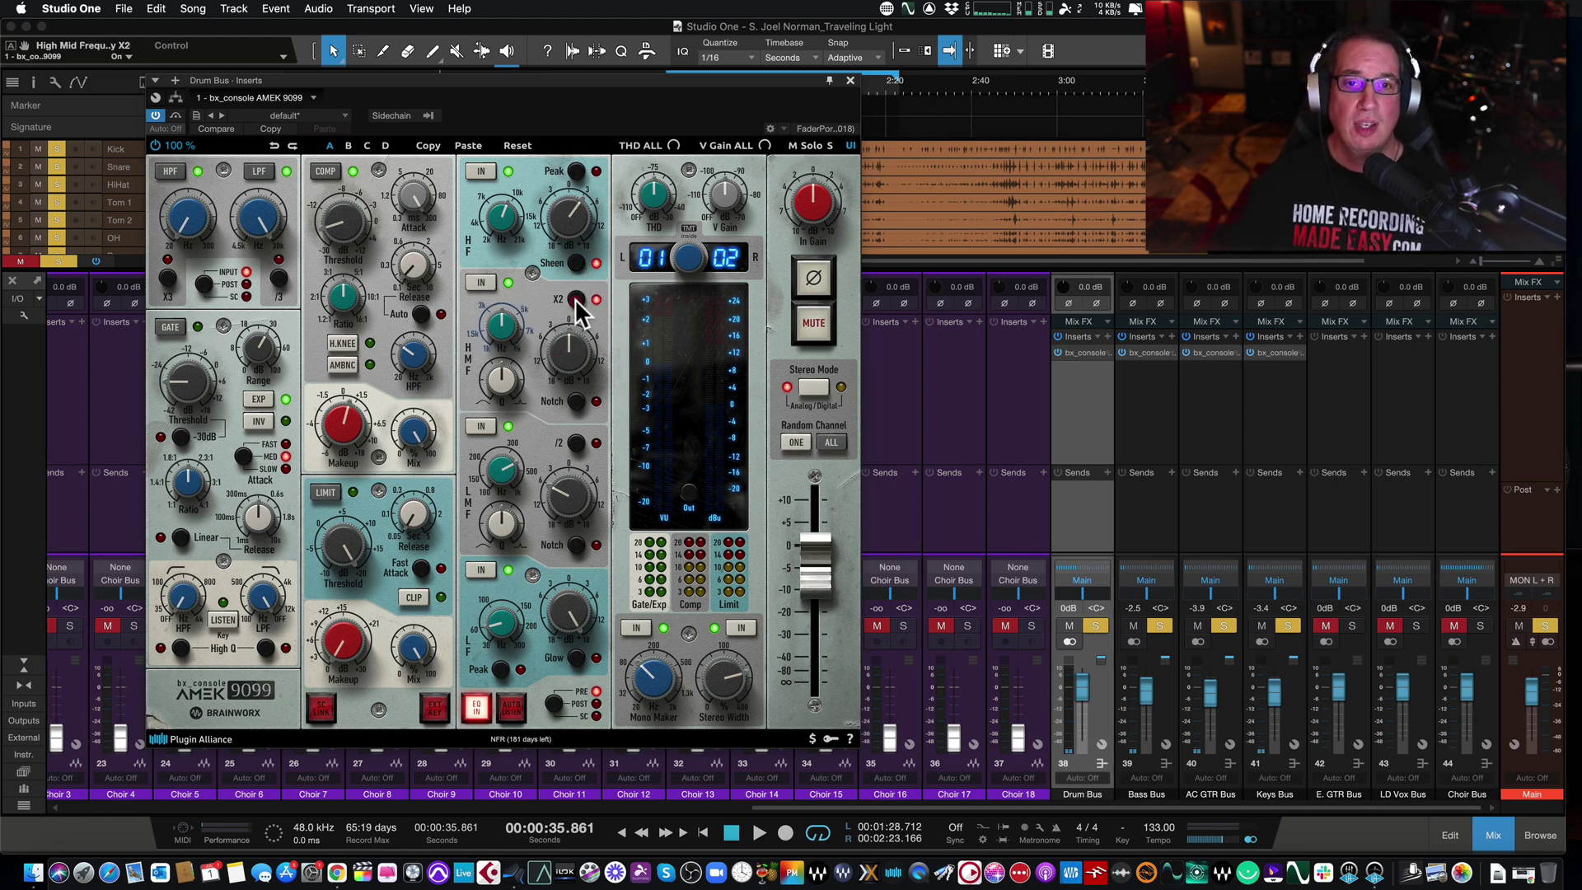
{"action": "left_click", "coordinate": [575, 298]}
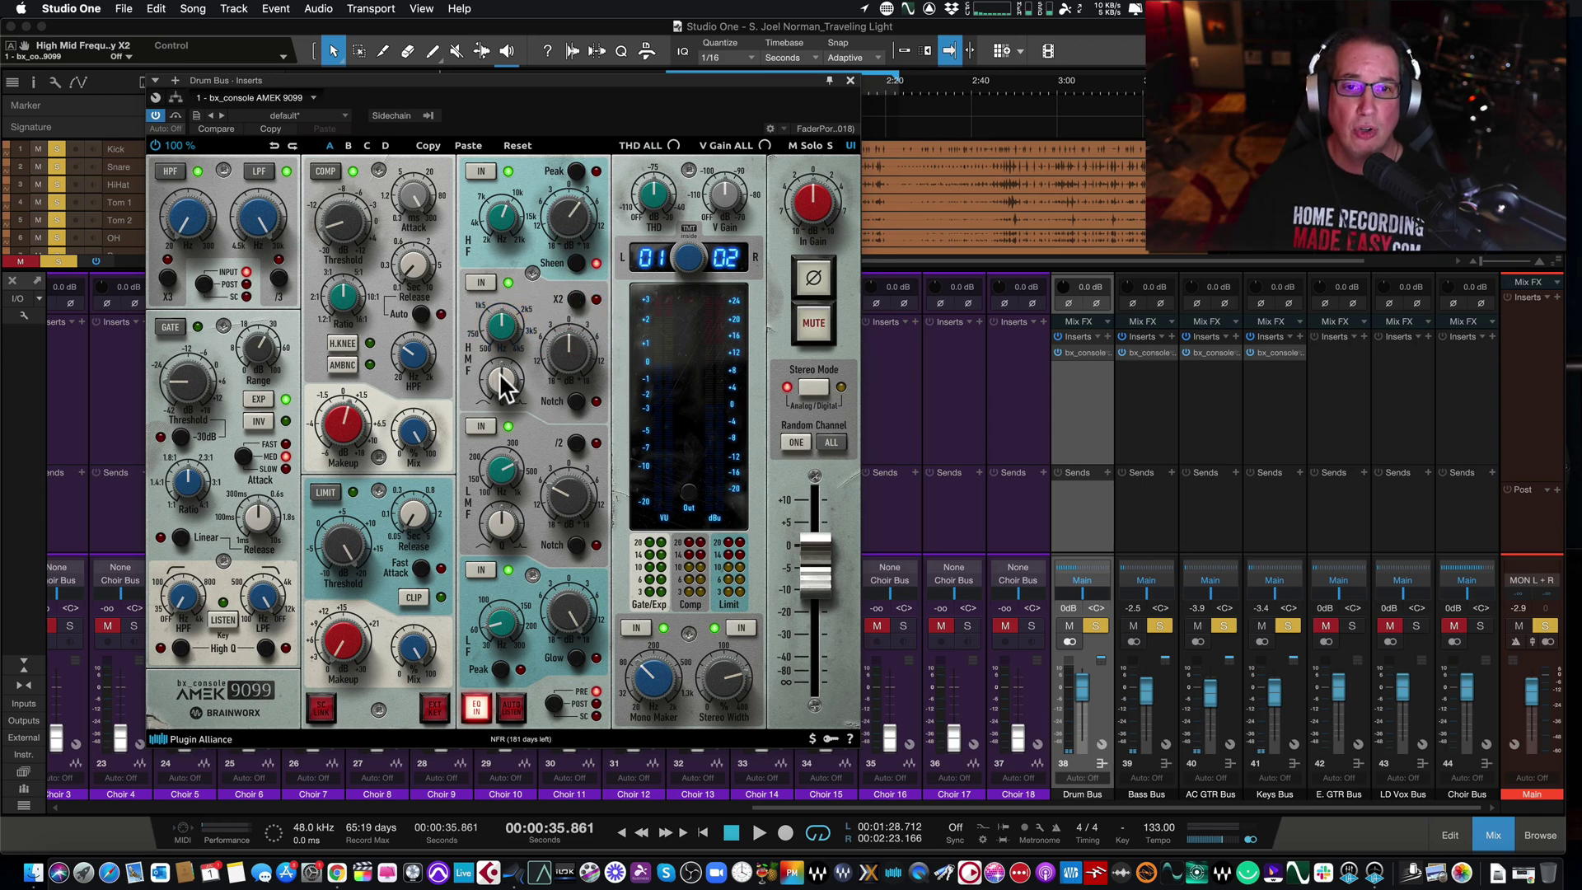
{"action": "left_click", "coordinate": [576, 402]}
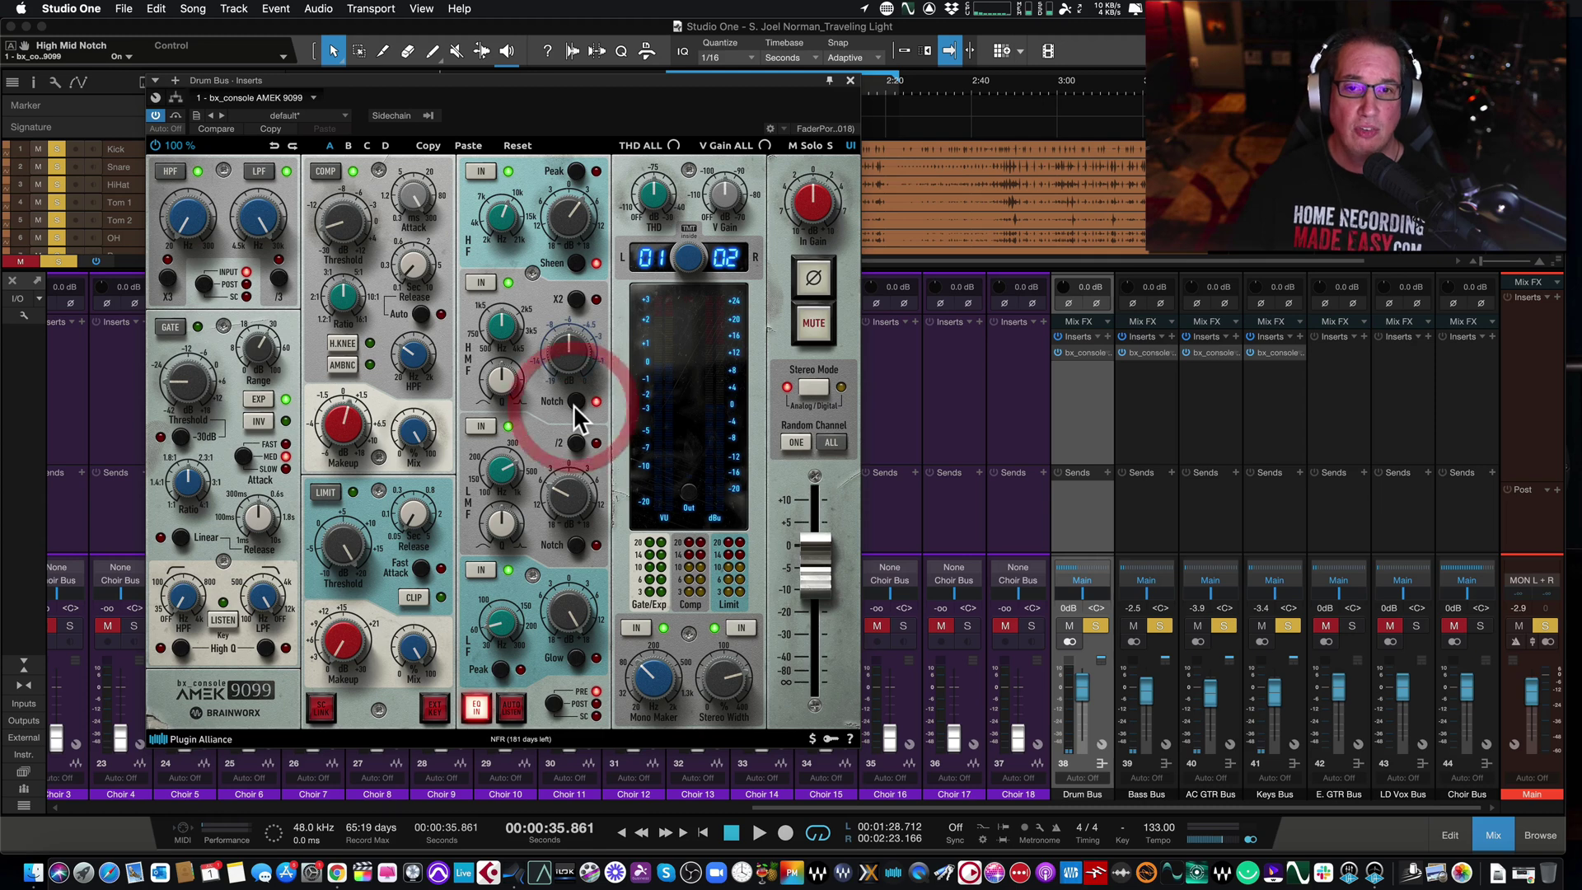
{"action": "left_click", "coordinate": [576, 400]}
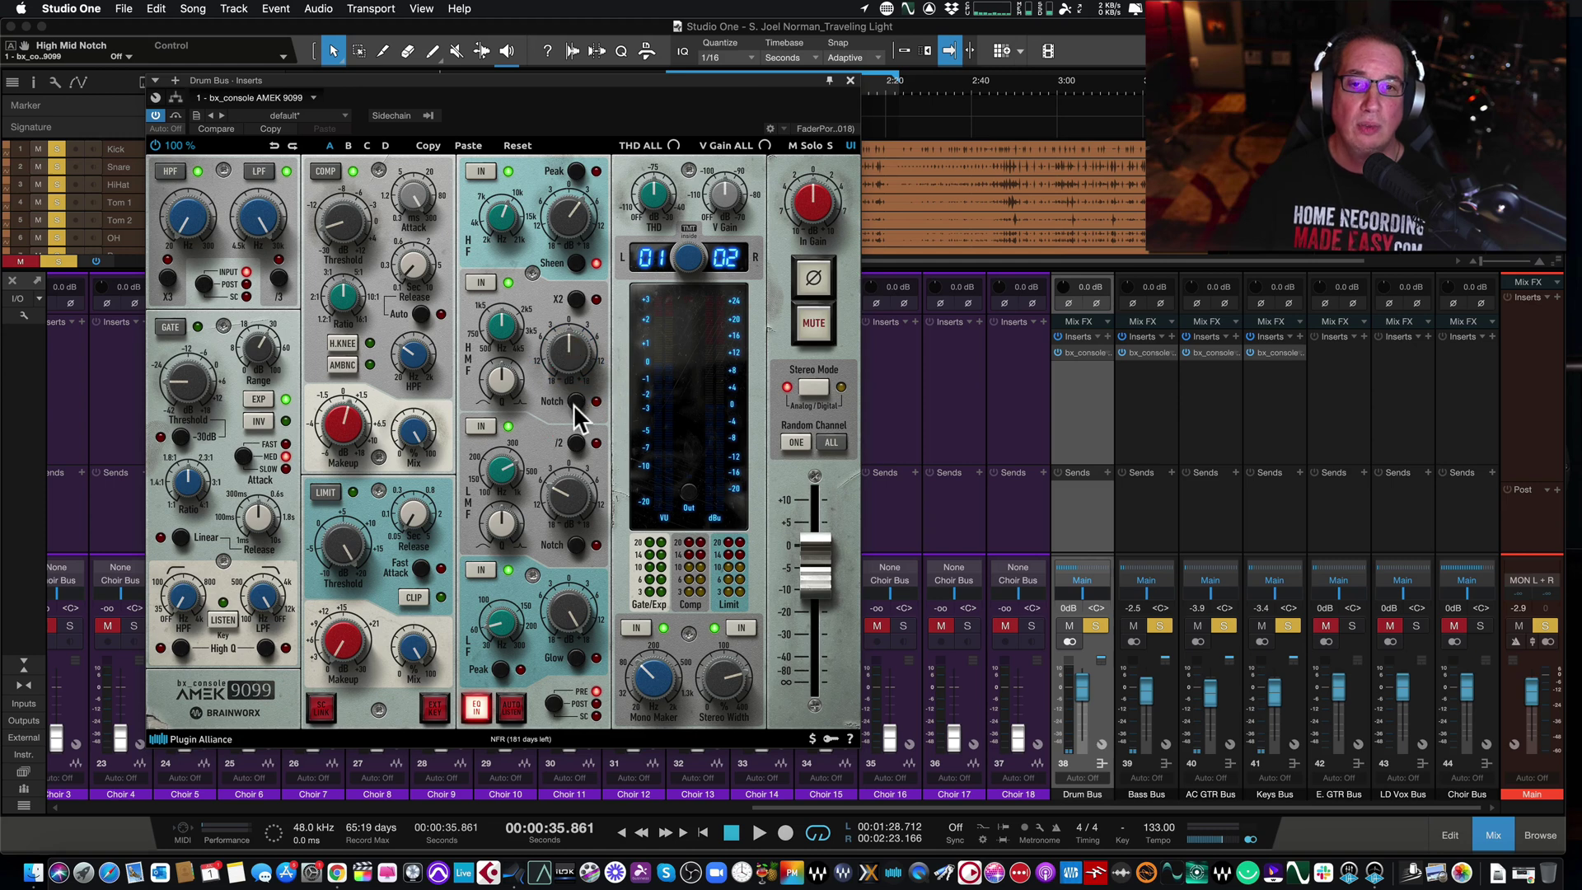
{"action": "left_click", "coordinate": [575, 402]}
{"action": "left_click", "coordinate": [575, 402]}
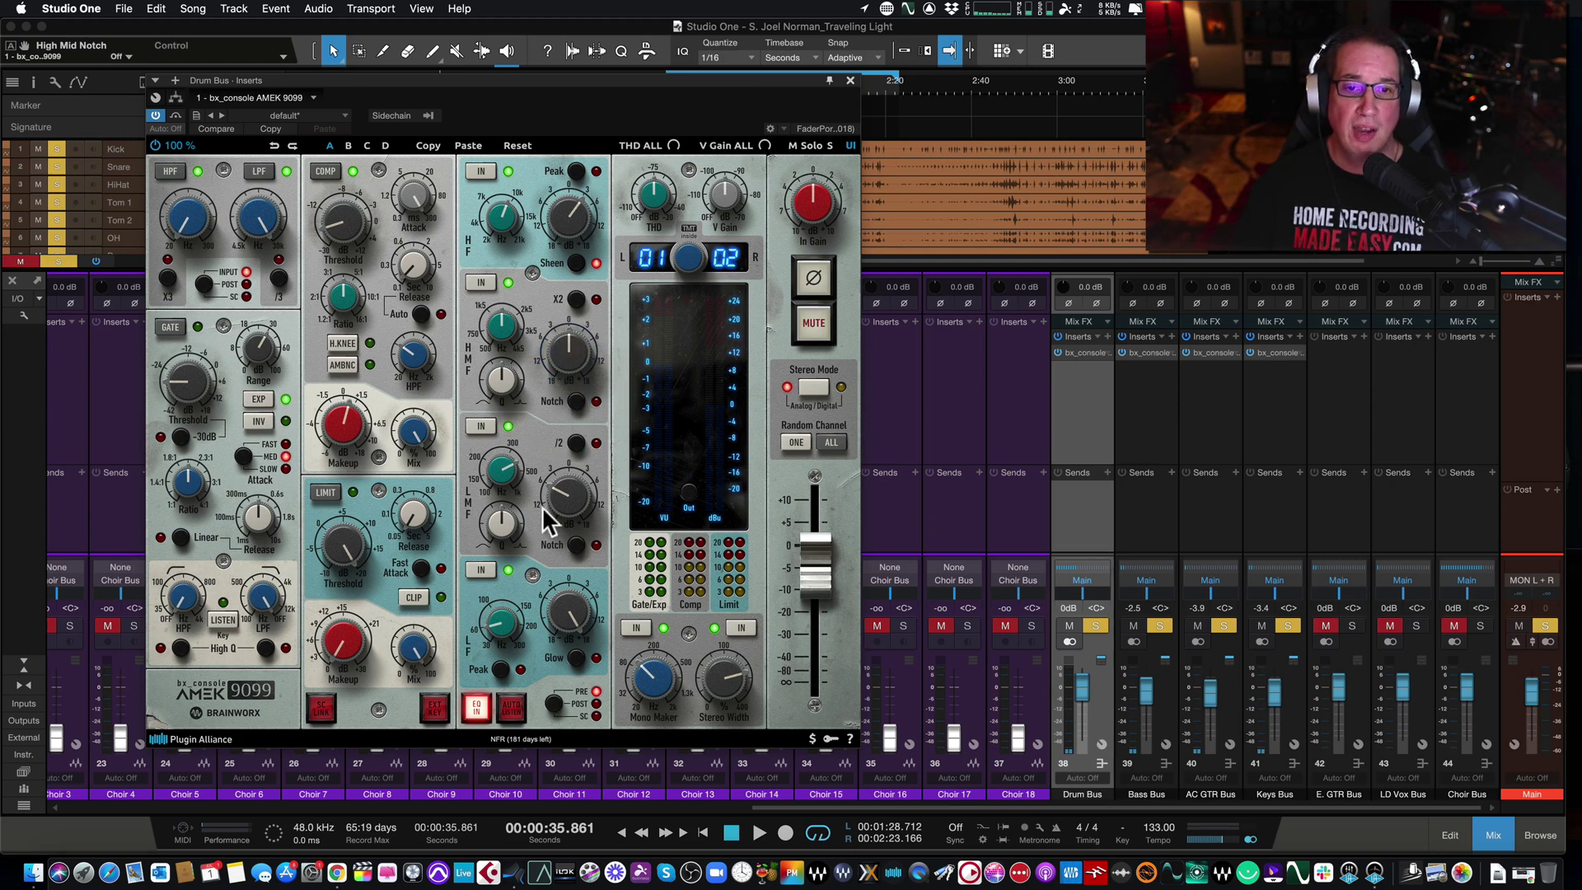
Try switching the low-mid and high-mid EQ bands out and in, and toggle the low band's Glow mode.
{"action": "left_click", "coordinate": [474, 419]}
{"action": "left_click", "coordinate": [474, 419]}
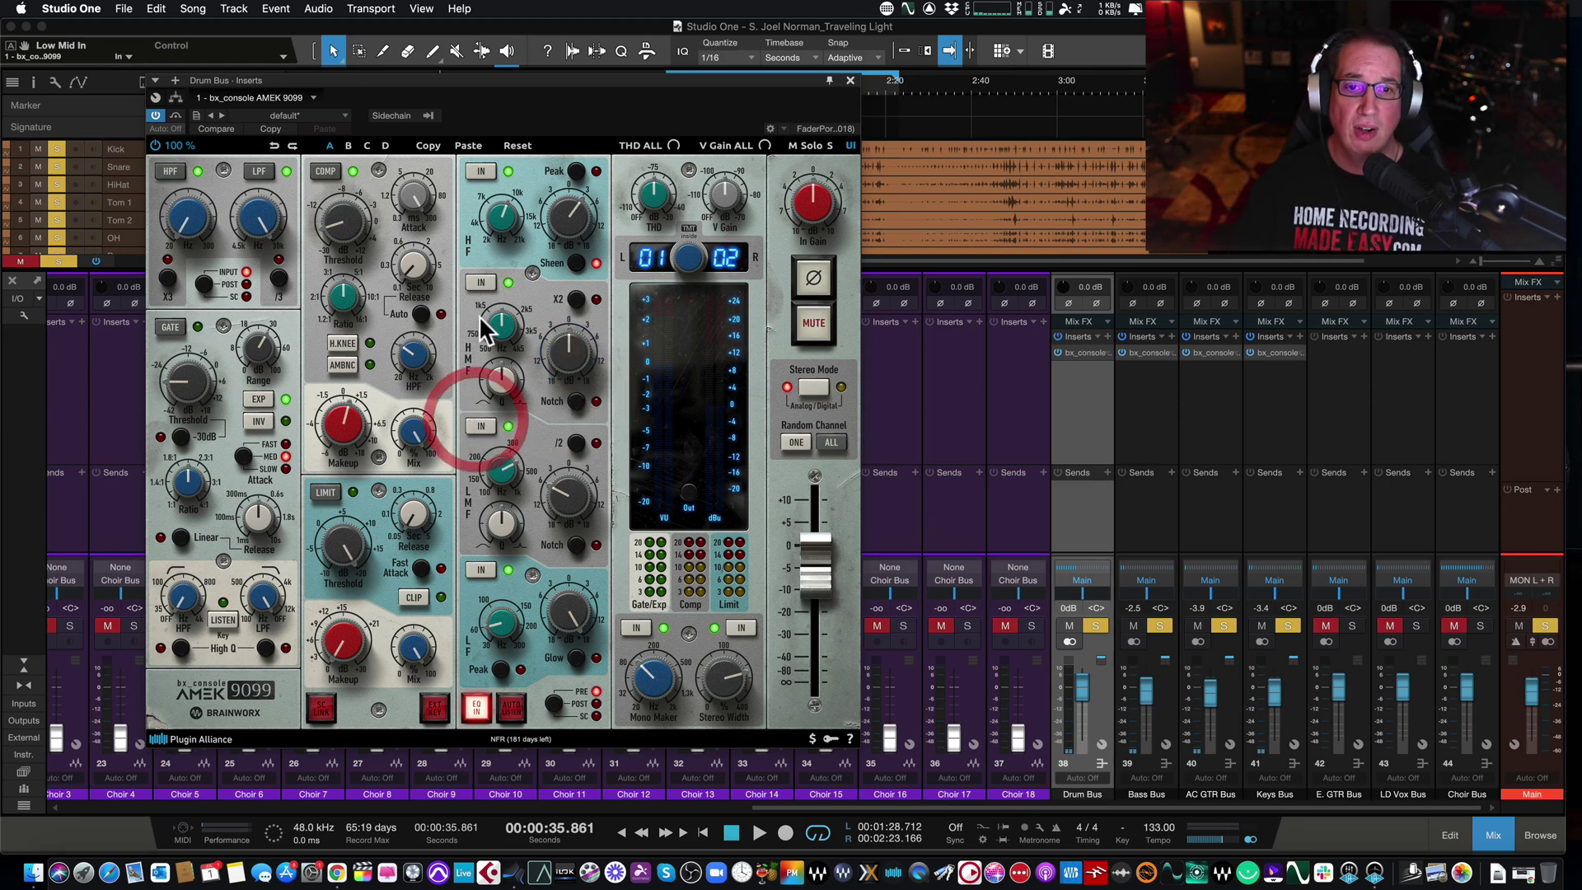
{"action": "left_click", "coordinate": [480, 279]}
{"action": "left_click", "coordinate": [480, 279]}
{"action": "left_click", "coordinate": [488, 428]}
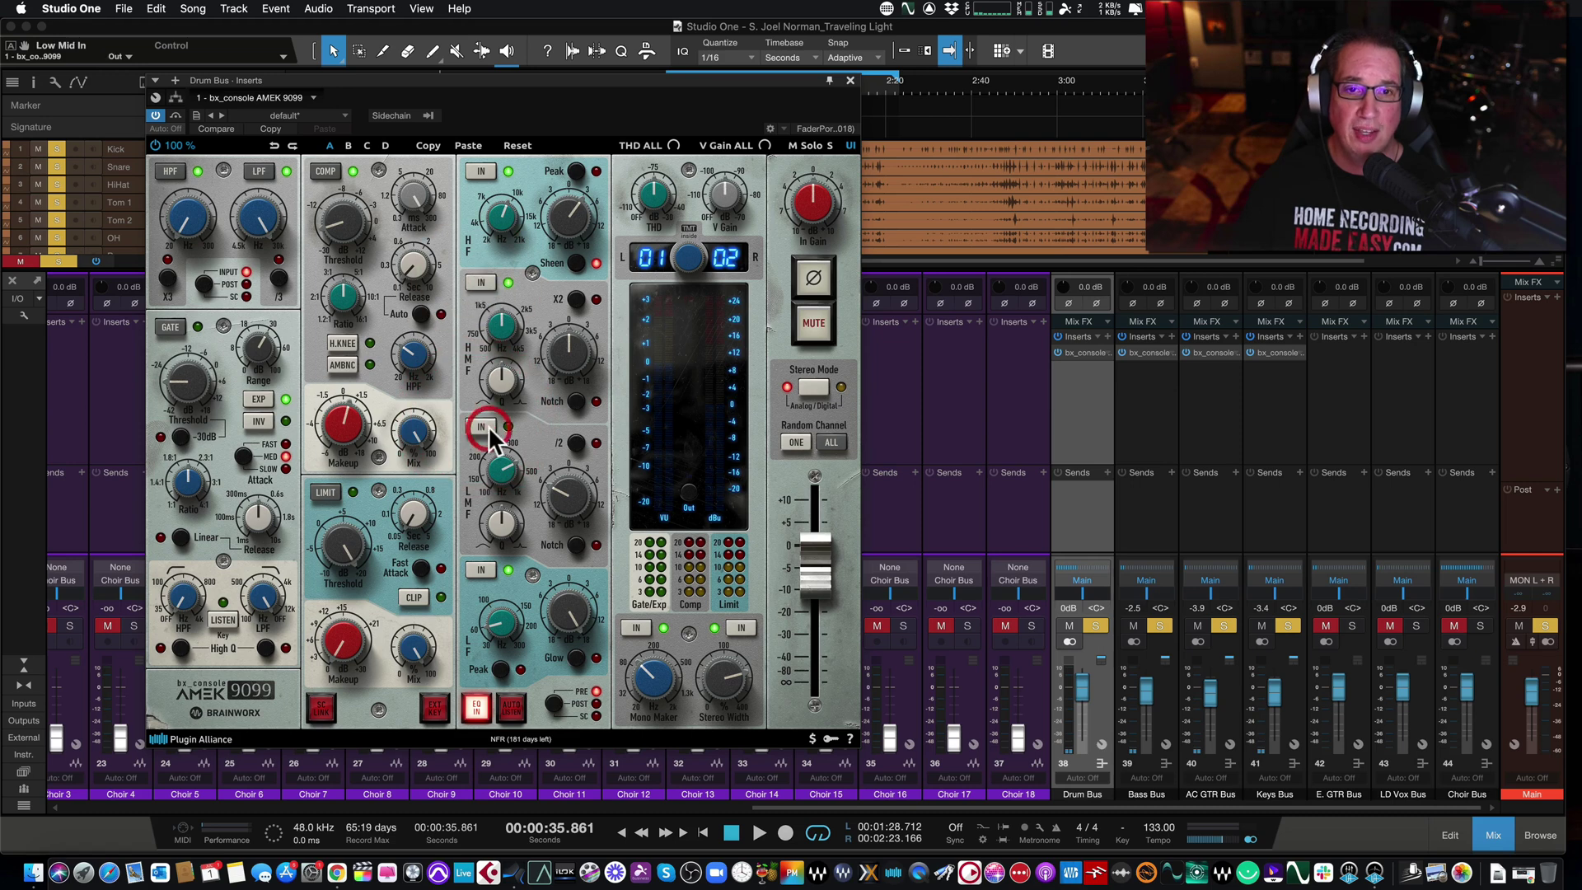
{"action": "left_click", "coordinate": [488, 428]}
{"action": "left_click", "coordinate": [488, 427]}
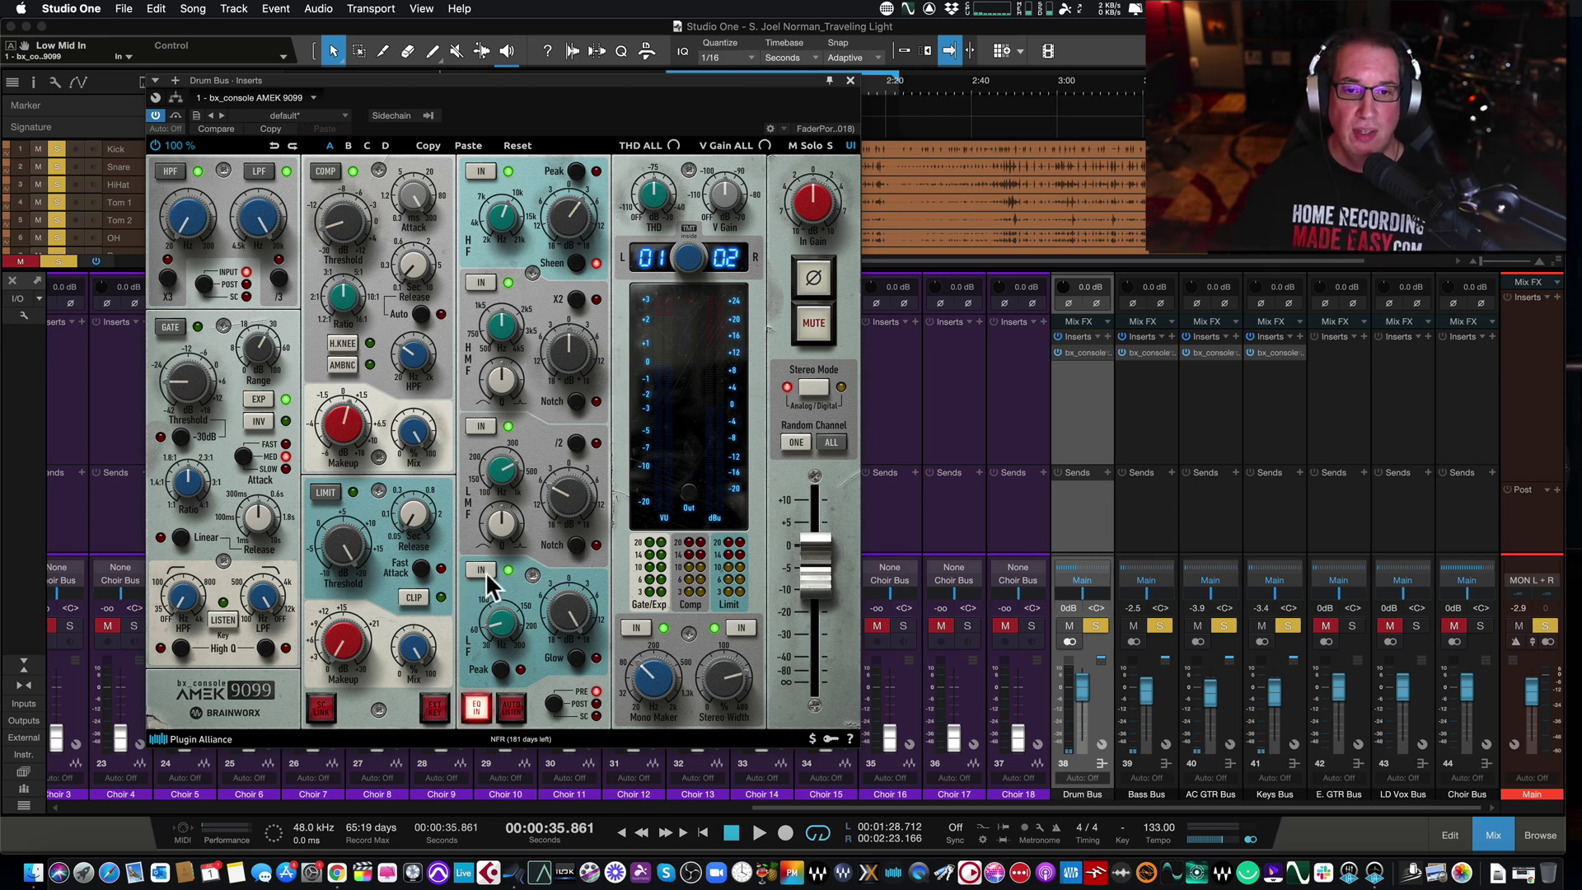
{"action": "left_click", "coordinate": [576, 658]}
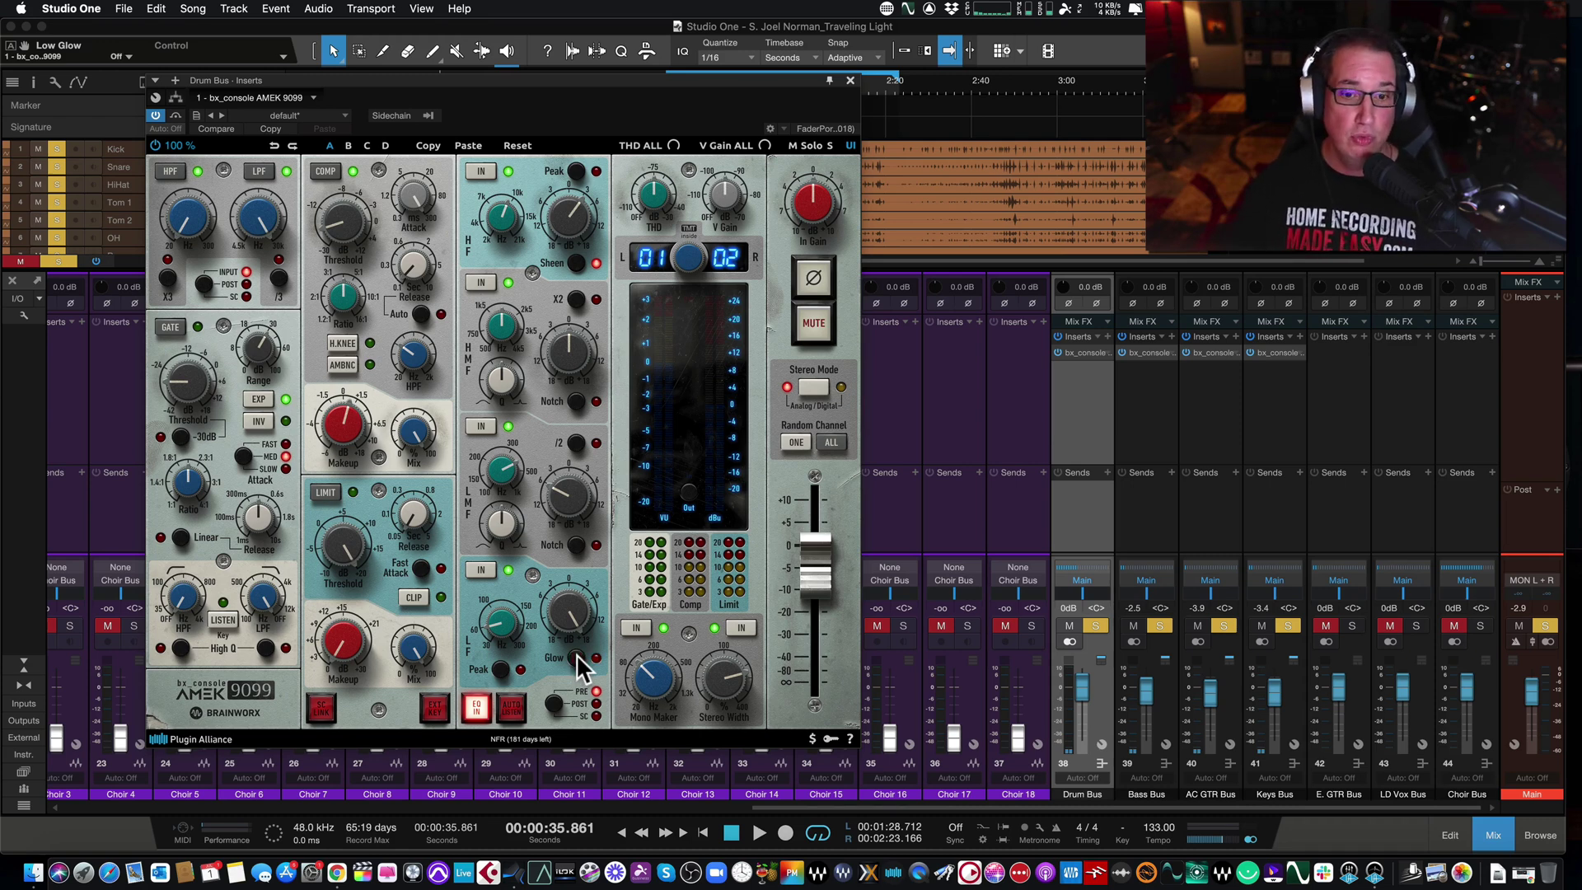
{"action": "left_click", "coordinate": [576, 657]}
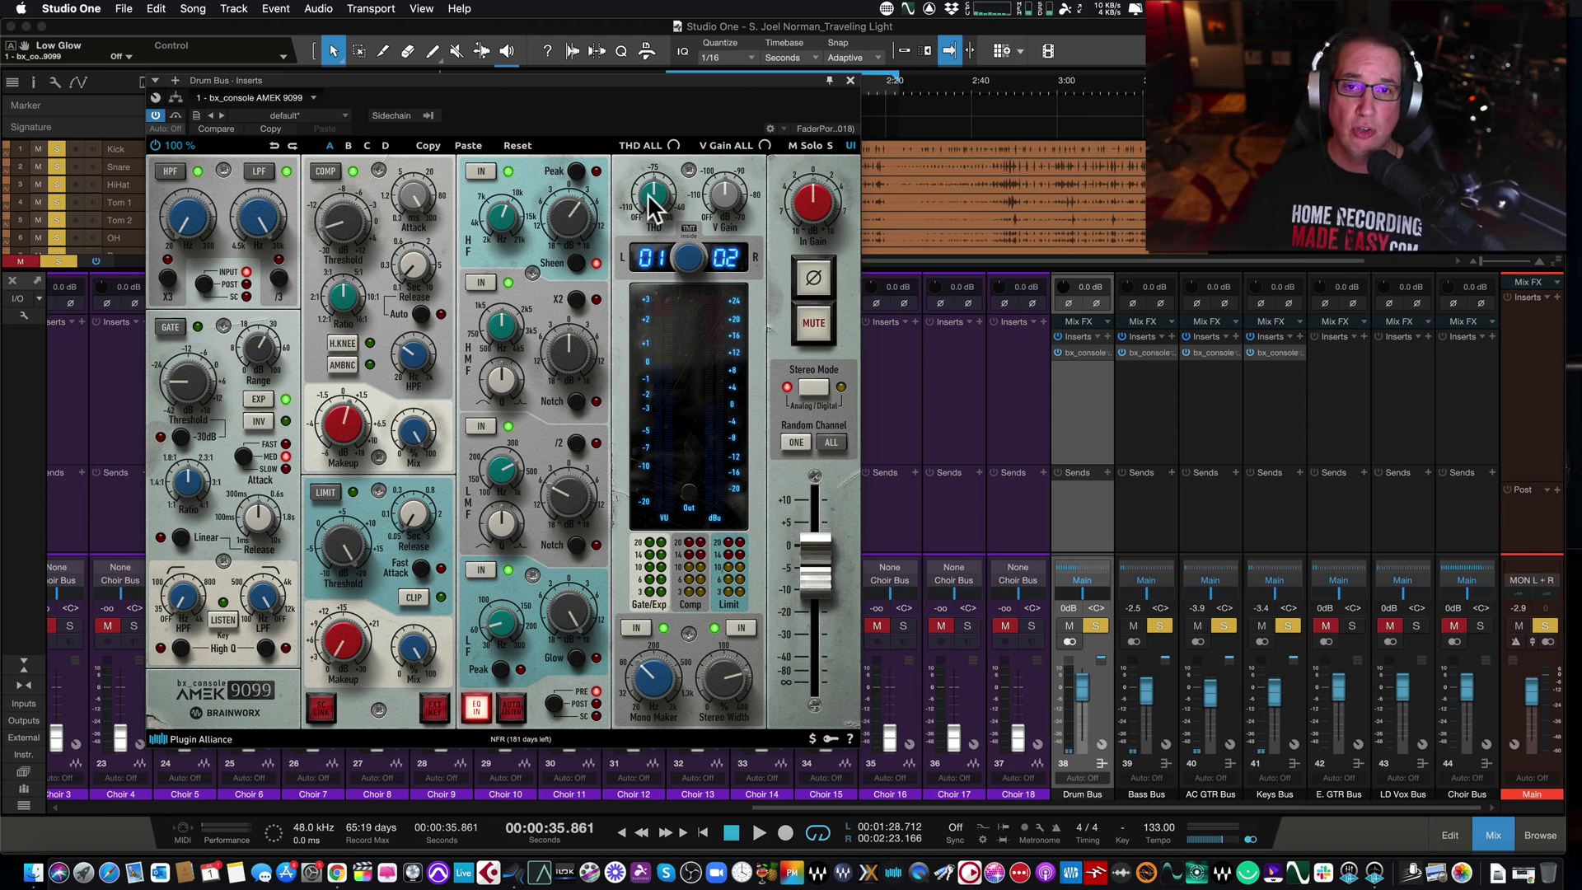
Set THD to -74.3 dB, V-Gain to -93.5 dB and the console channel to 1.
{"action": "left_click_drag", "start_coordinate": [646, 193], "coordinate": [643, 191]}
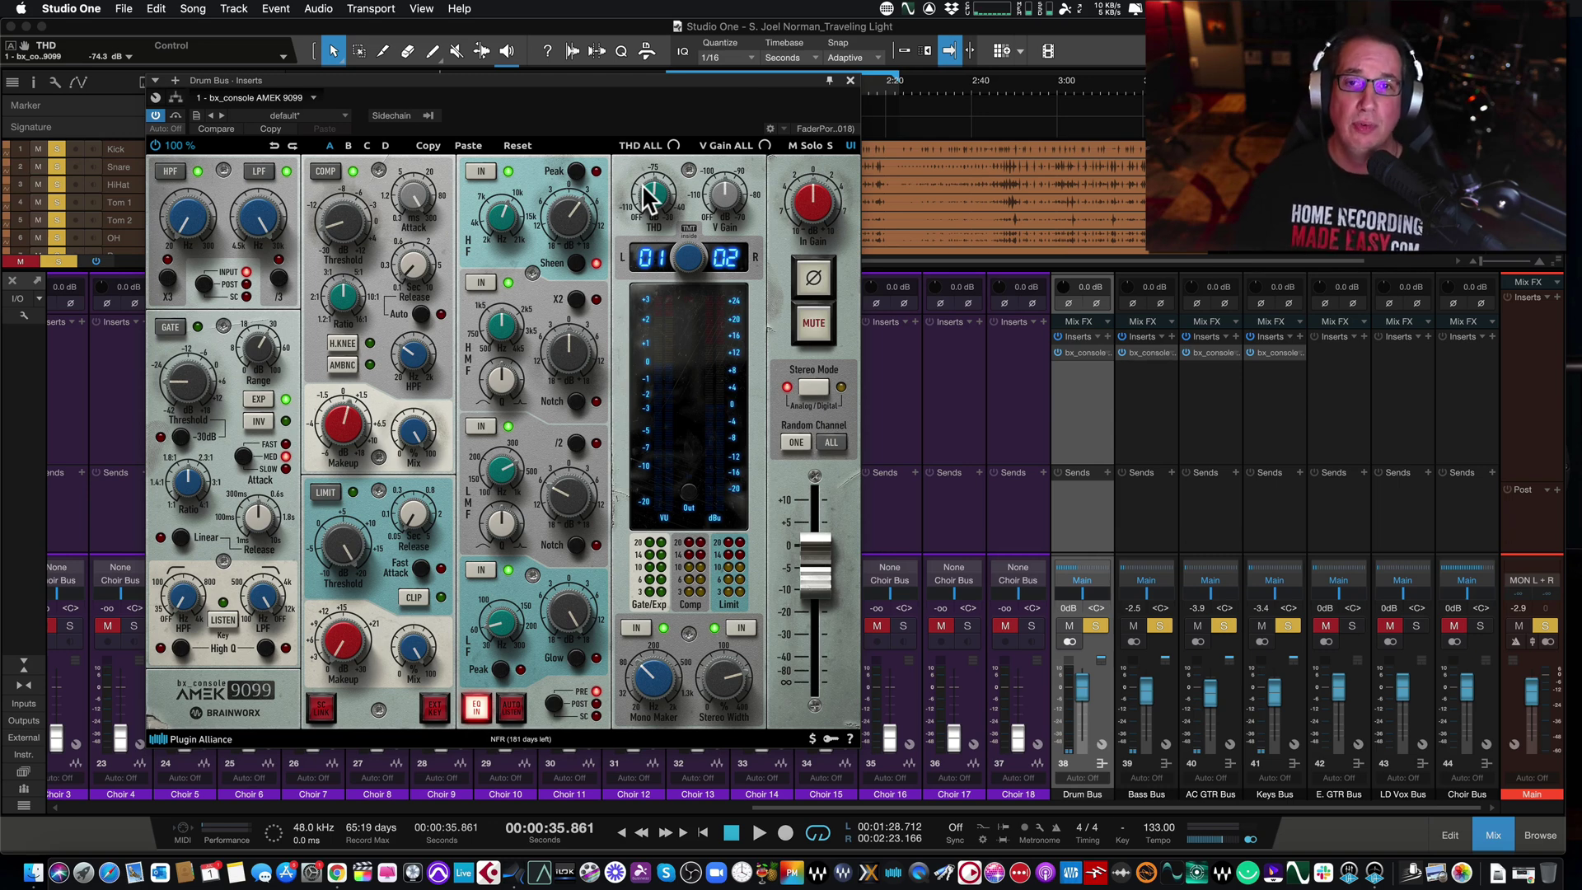
{"action": "mouse_move", "coordinate": [720, 186]}
{"action": "left_mouse_down"}
{"action": "mouse_move", "coordinate": [724, 126]}
{"action": "mouse_move", "coordinate": [705, 170]}
{"action": "left_mouse_up"}
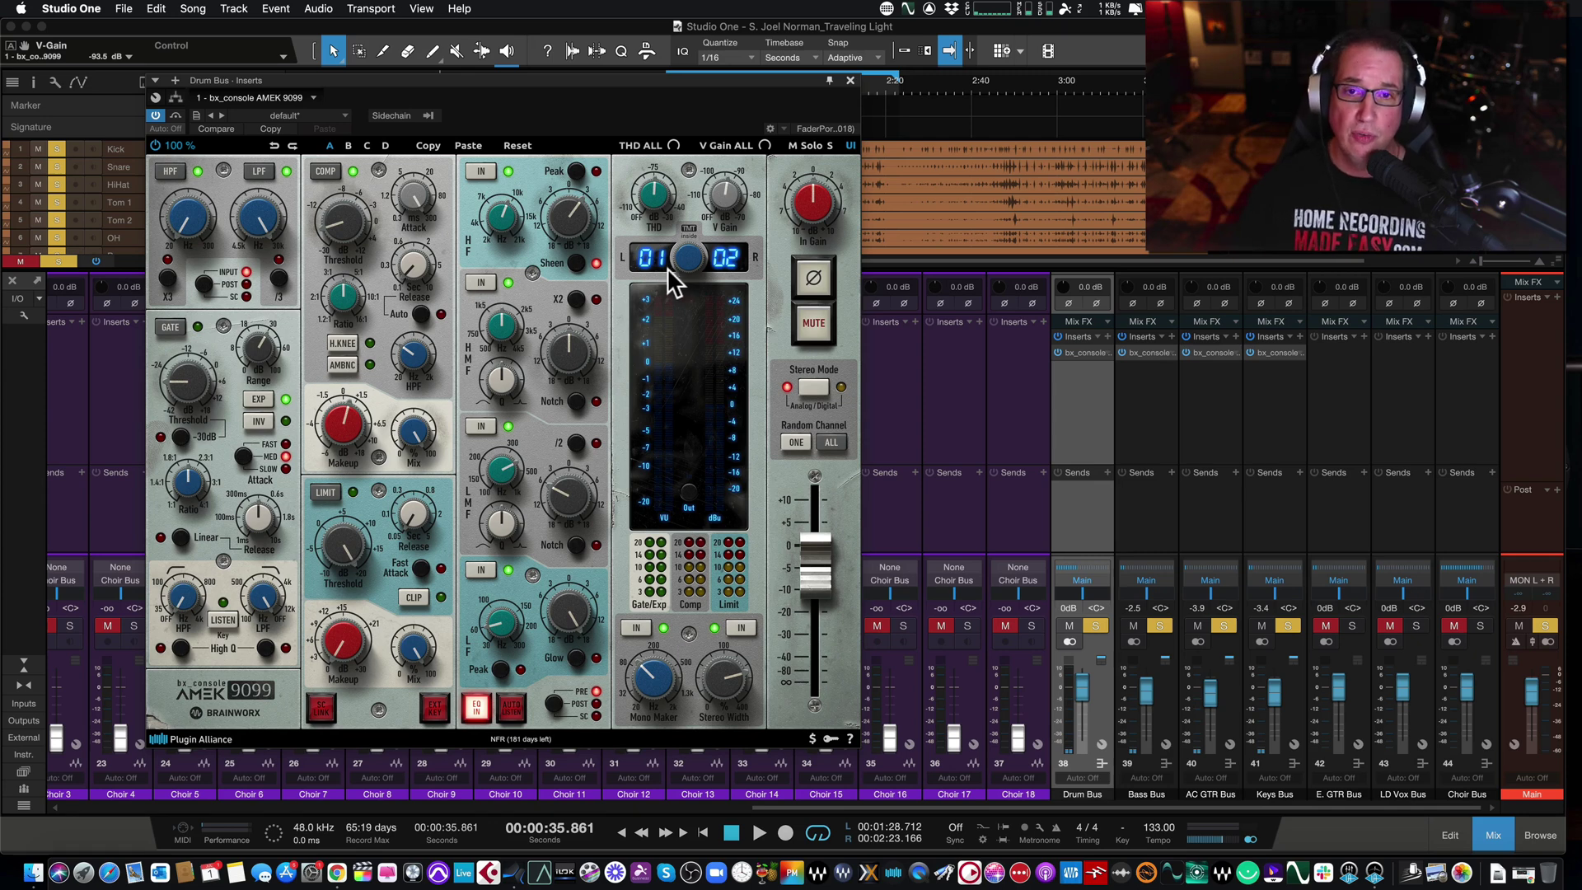
{"action": "mouse_move", "coordinate": [674, 259]}
{"action": "left_mouse_down"}
{"action": "mouse_move", "coordinate": [684, 226]}
{"action": "mouse_move", "coordinate": [680, 266]}
{"action": "left_mouse_up"}
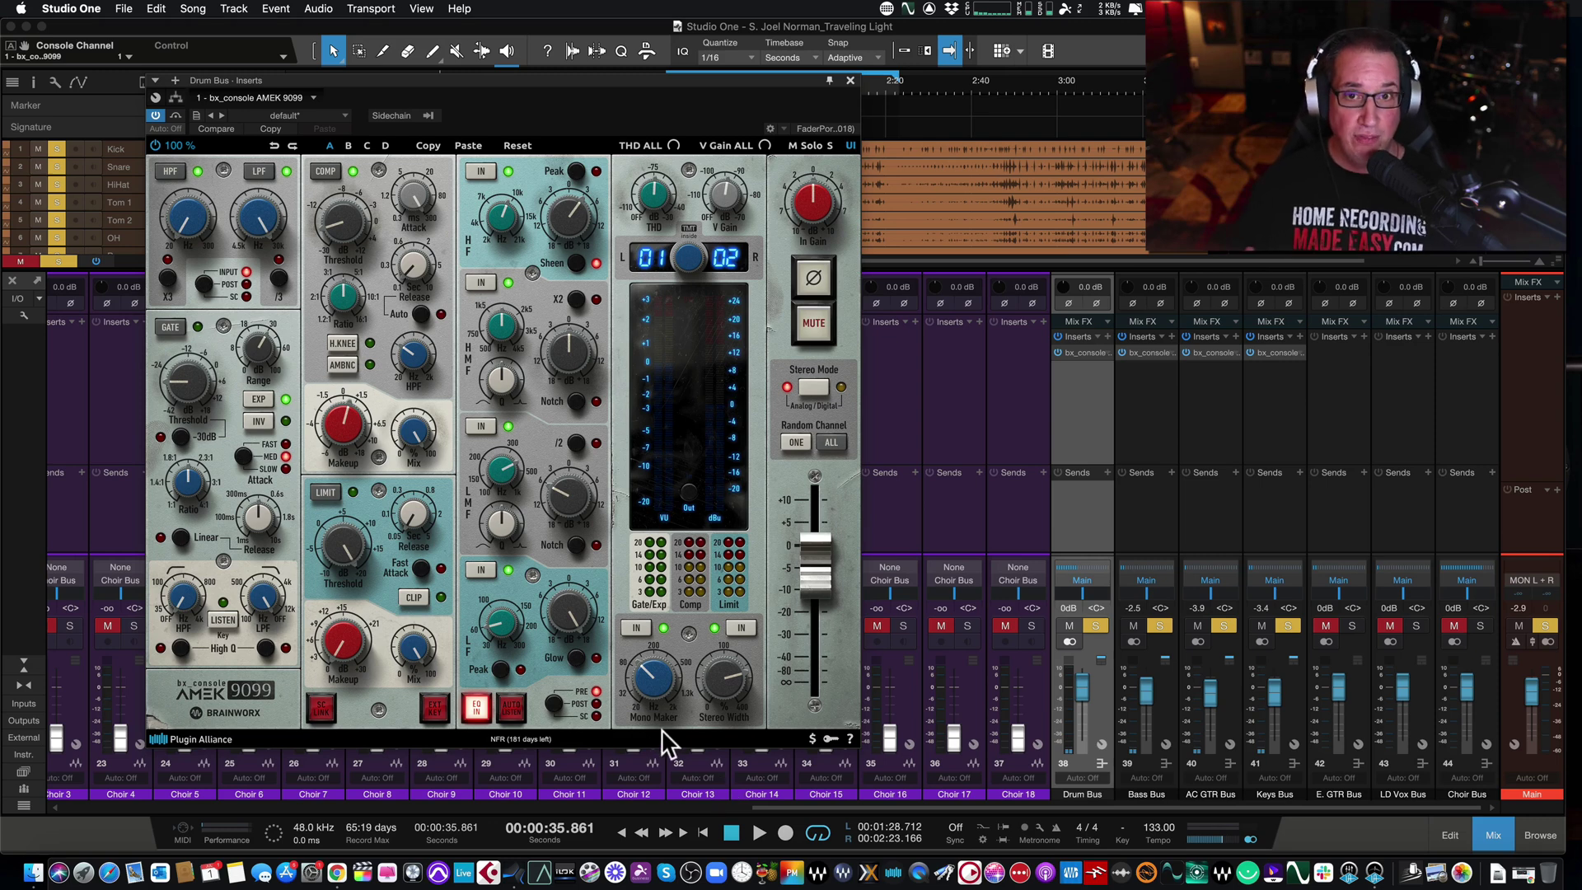
Set the Mono Maker to 100 Hz and the Stereo Width to 175%, and try both sections' In switches.
{"action": "left_click", "coordinate": [653, 677]}
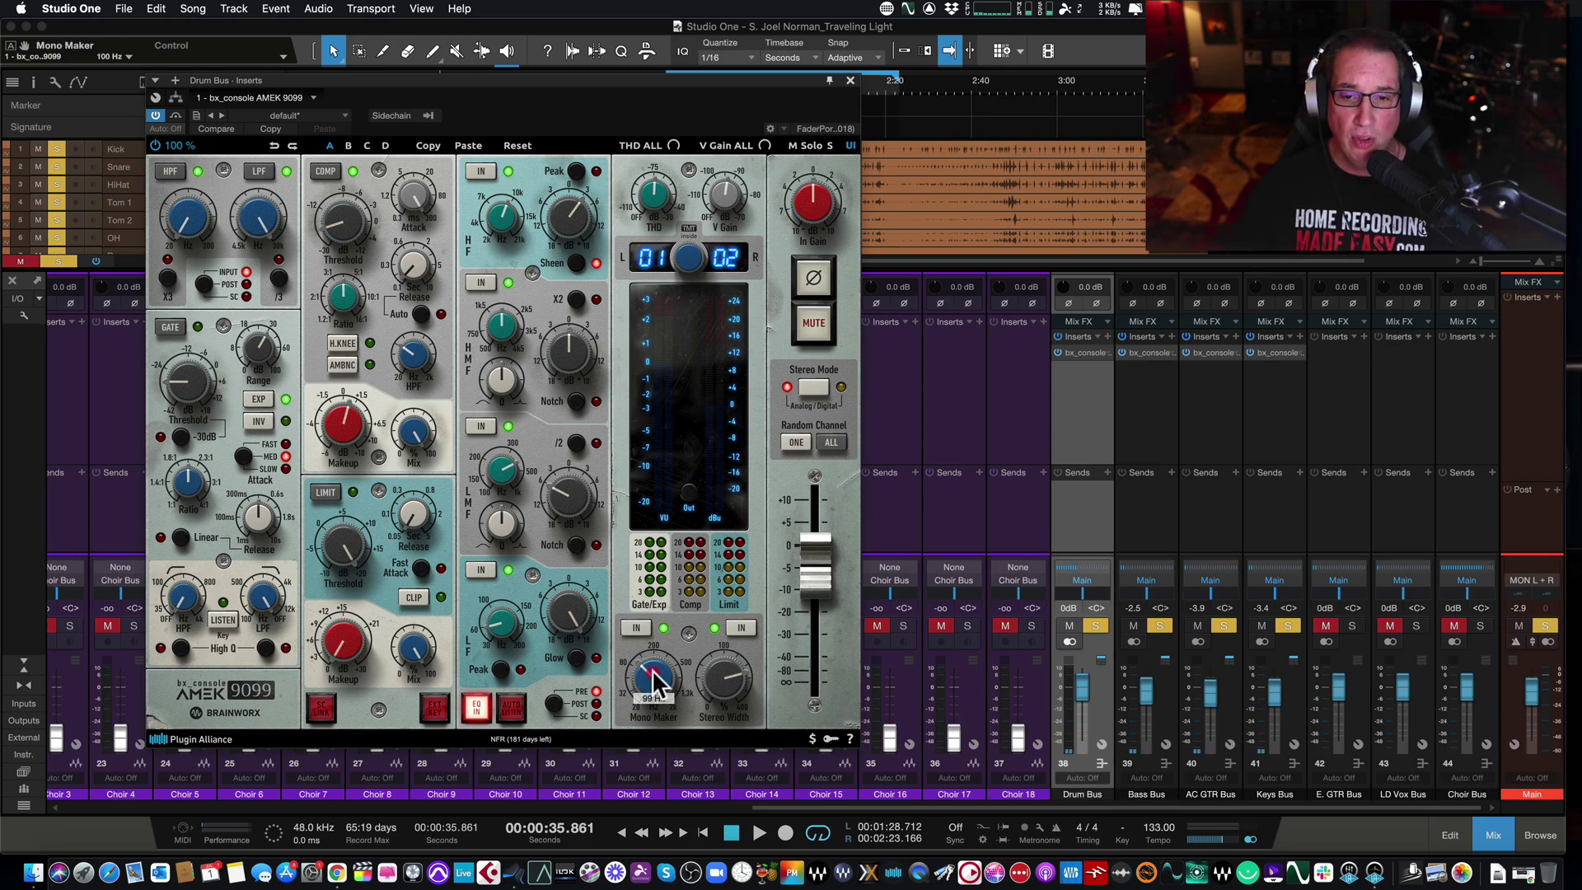
{"action": "left_click_drag", "start_coordinate": [652, 672], "coordinate": [713, 704]}
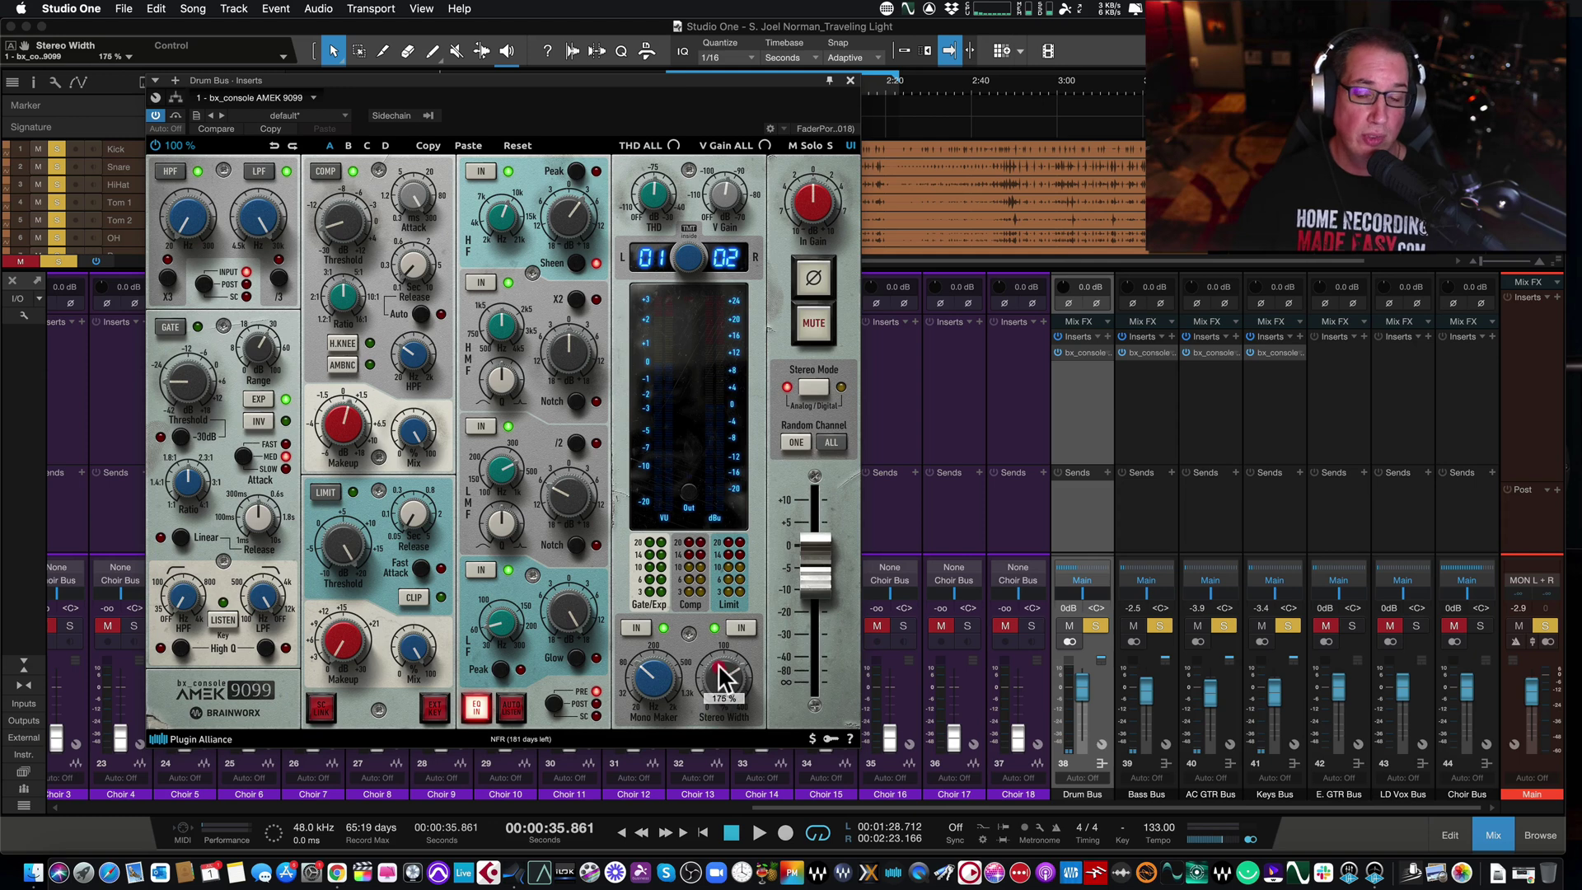
{"action": "left_click", "coordinate": [634, 627]}
{"action": "left_click", "coordinate": [741, 628]}
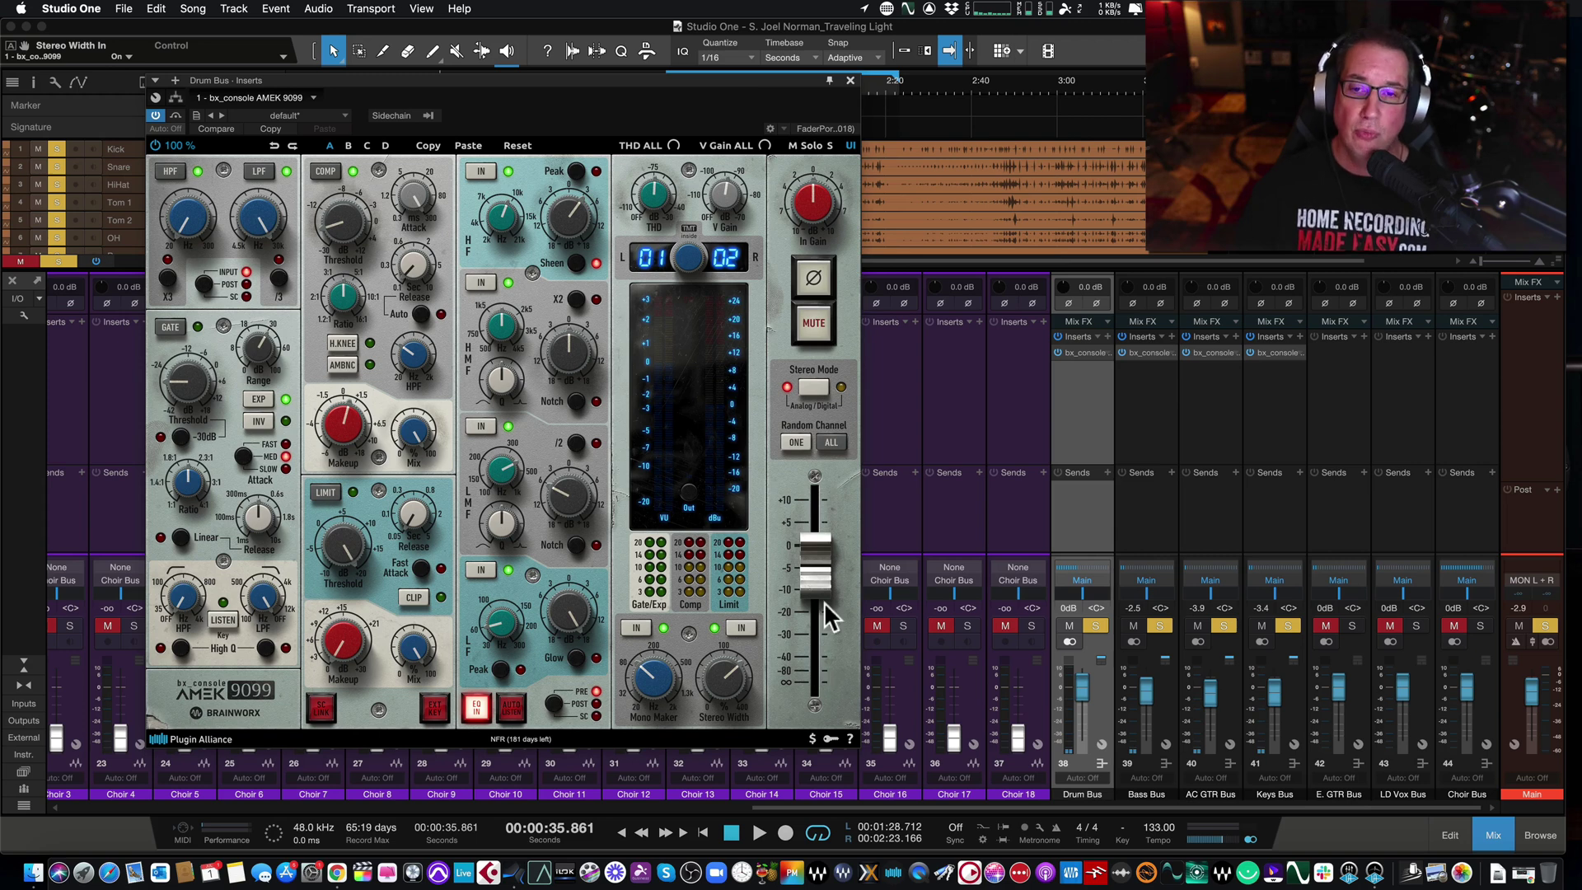
Try the Stereo Mode switch between Digital and Analog, and try assigning a random console channel to this one instance.
{"action": "left_click", "coordinate": [814, 388]}
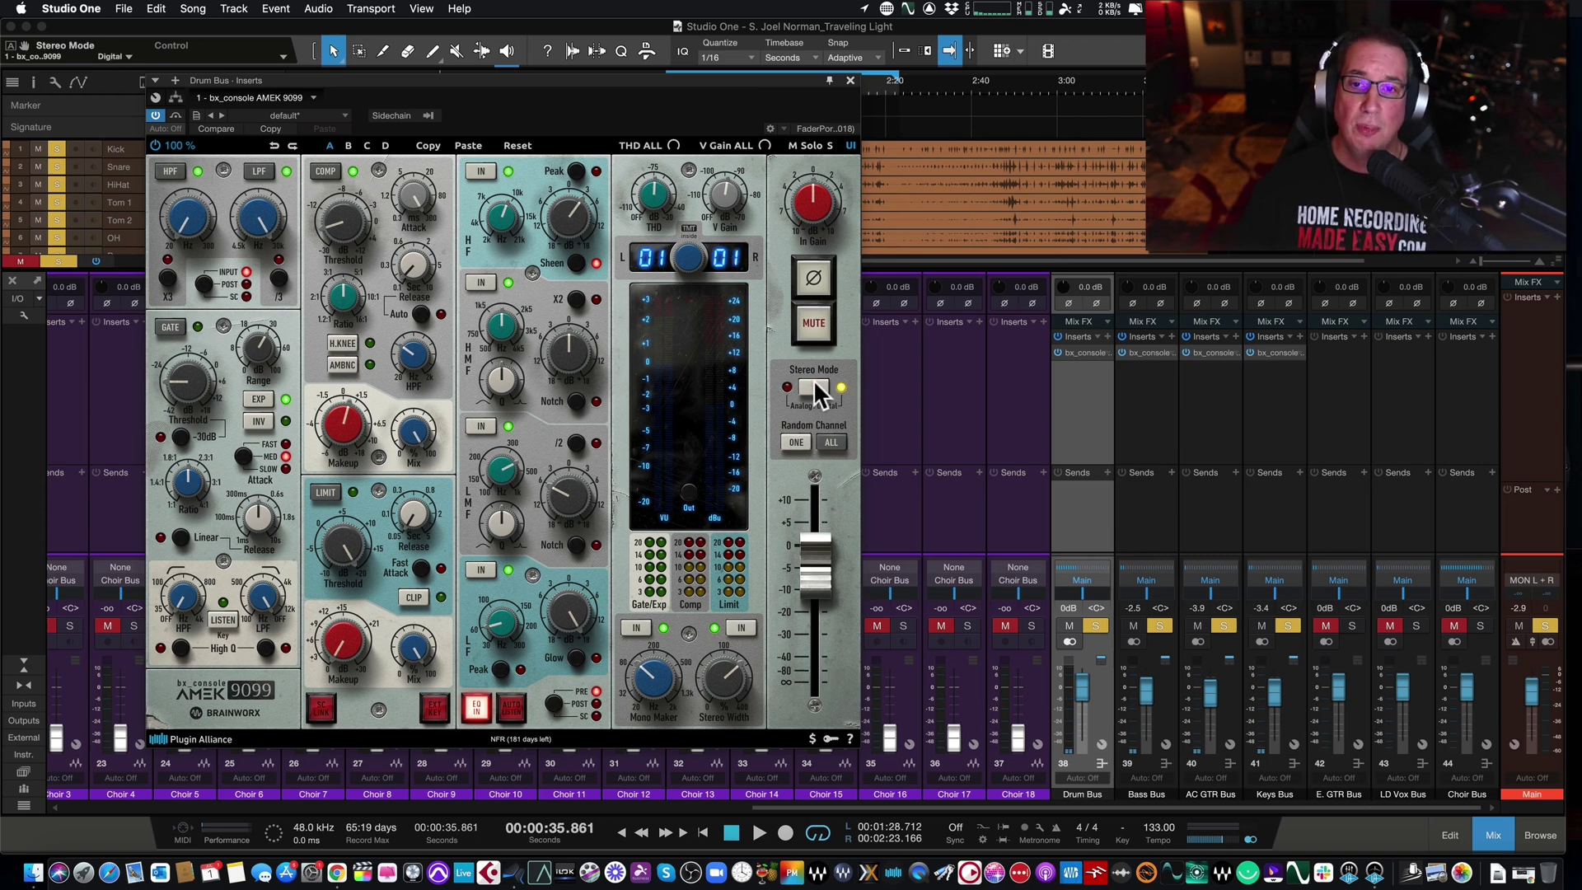
{"action": "left_click", "coordinate": [813, 387]}
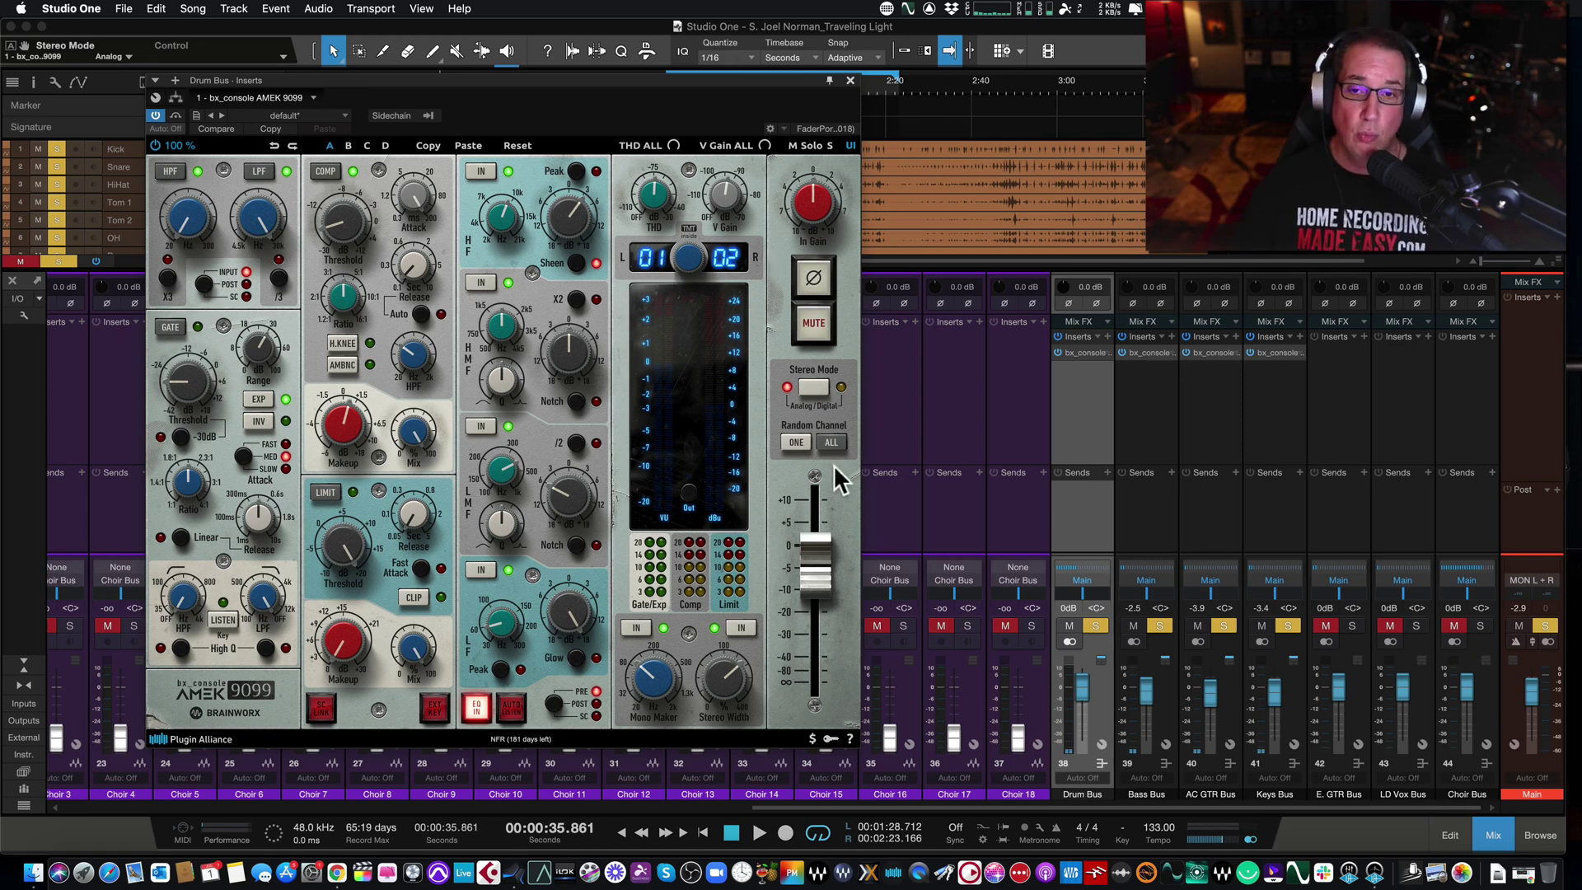
{"action": "left_click", "coordinate": [796, 443]}
{"action": "left_click", "coordinate": [799, 440]}
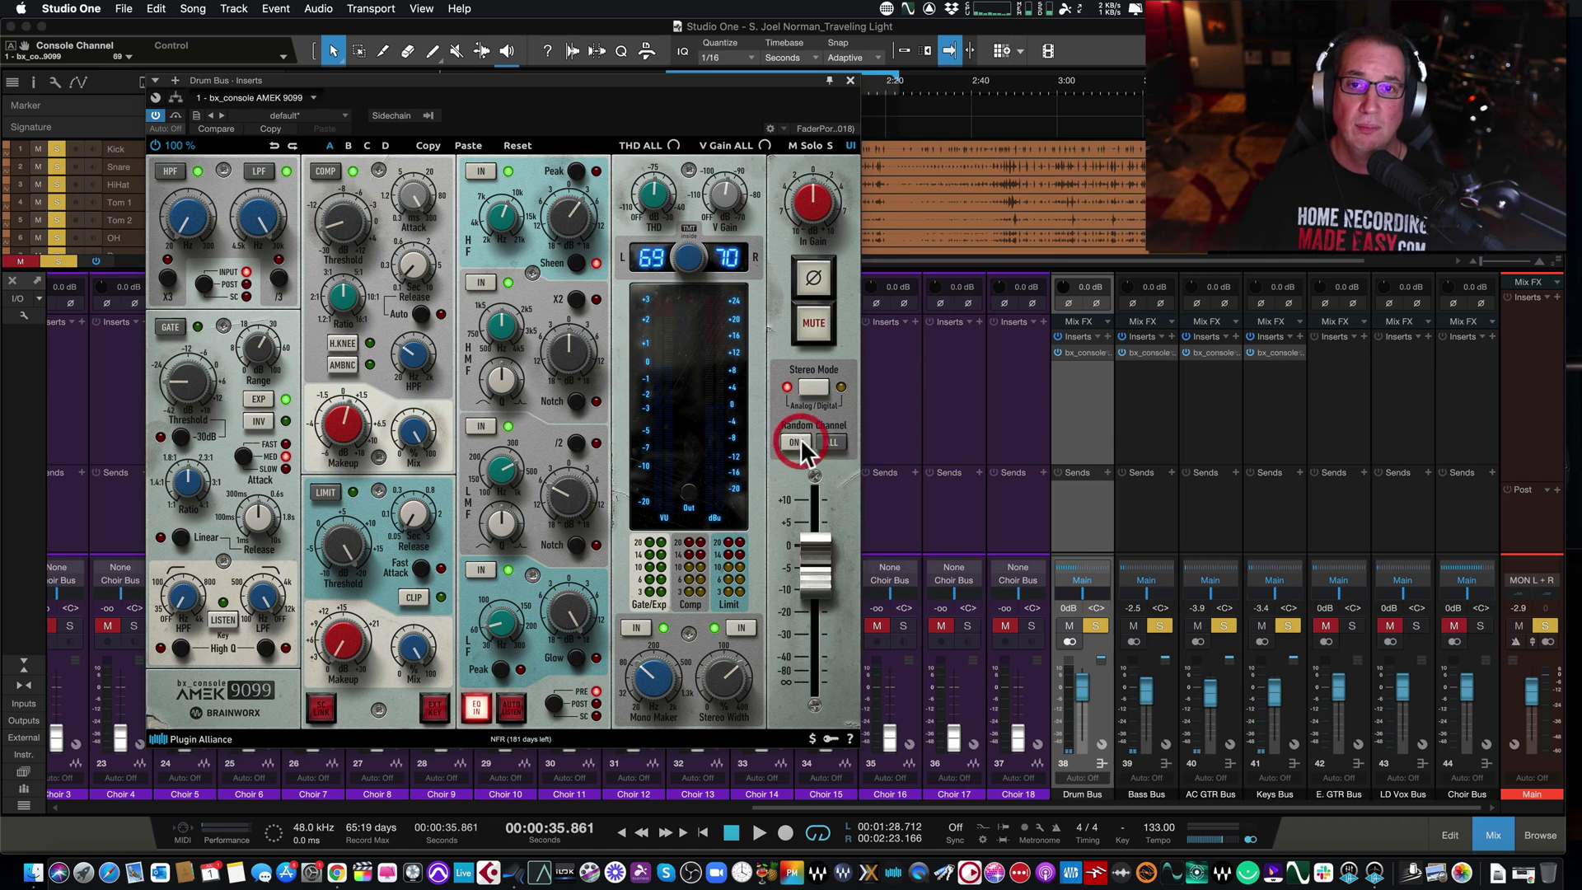
{"action": "left_click", "coordinate": [799, 440]}
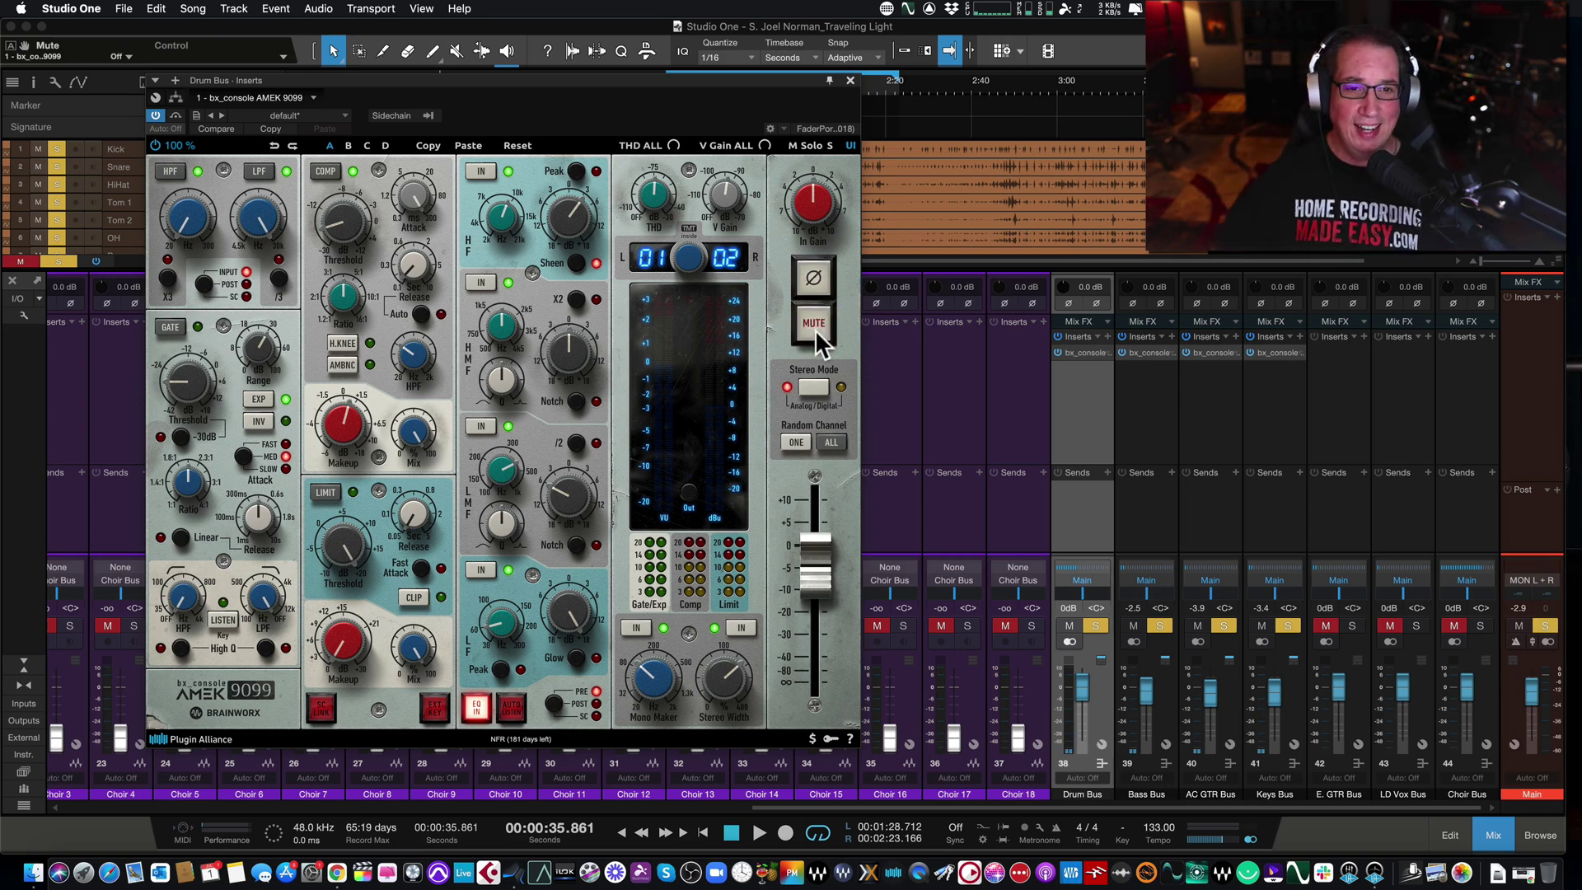
Solo only the Drum Bus, then reopen its bx_console AMEK 9099 insert and reposition the plug-in window.
{"action": "left_click", "coordinate": [850, 80]}
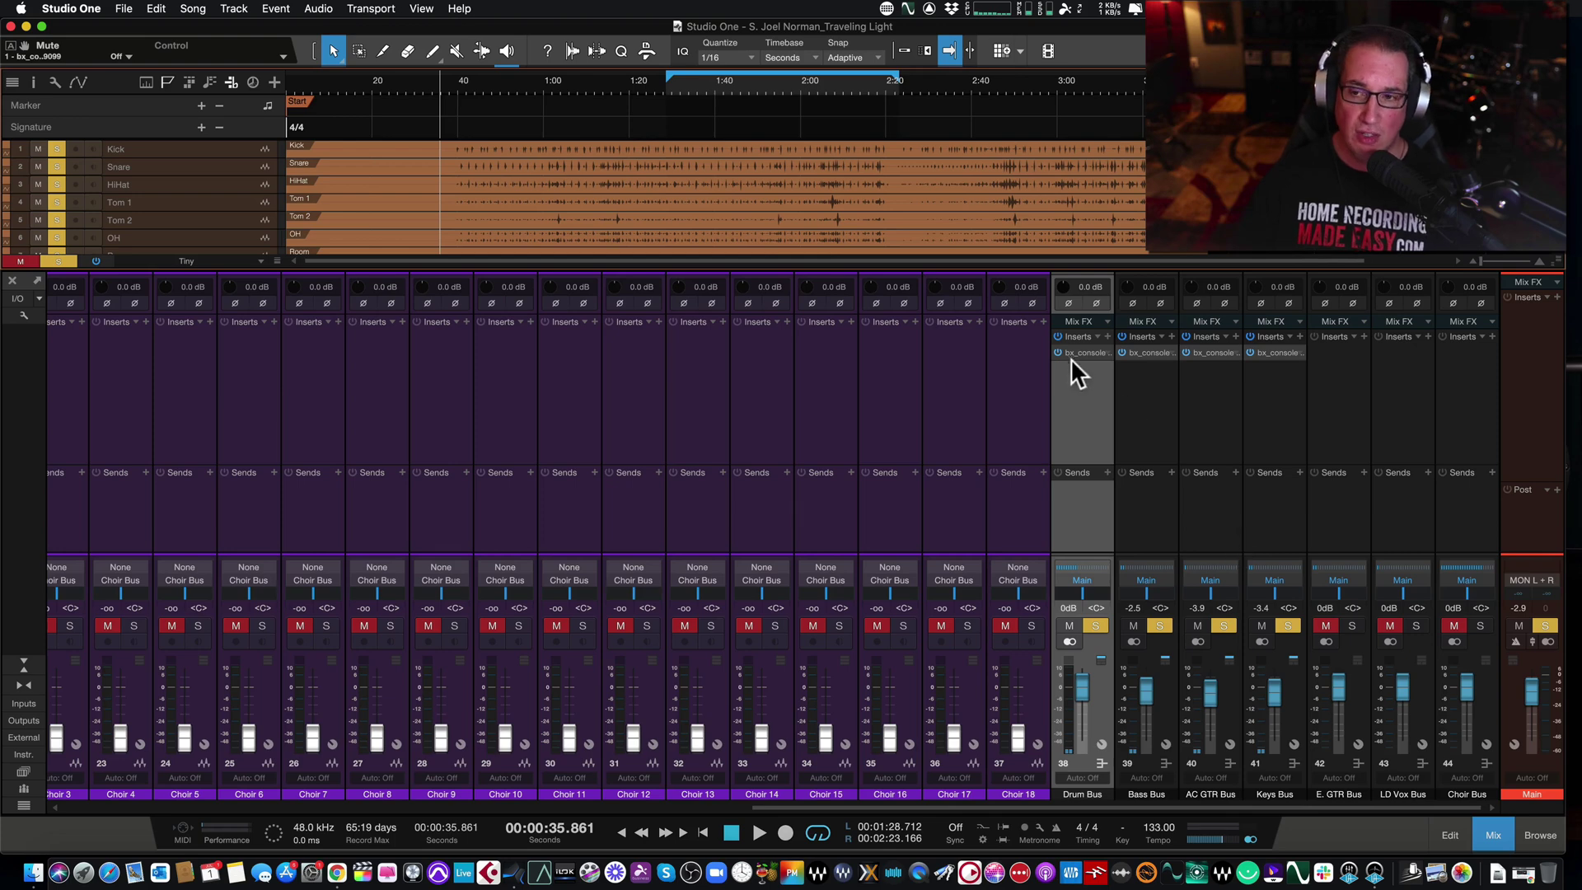
{"action": "left_click", "coordinate": [1096, 625], "text": "alt"}
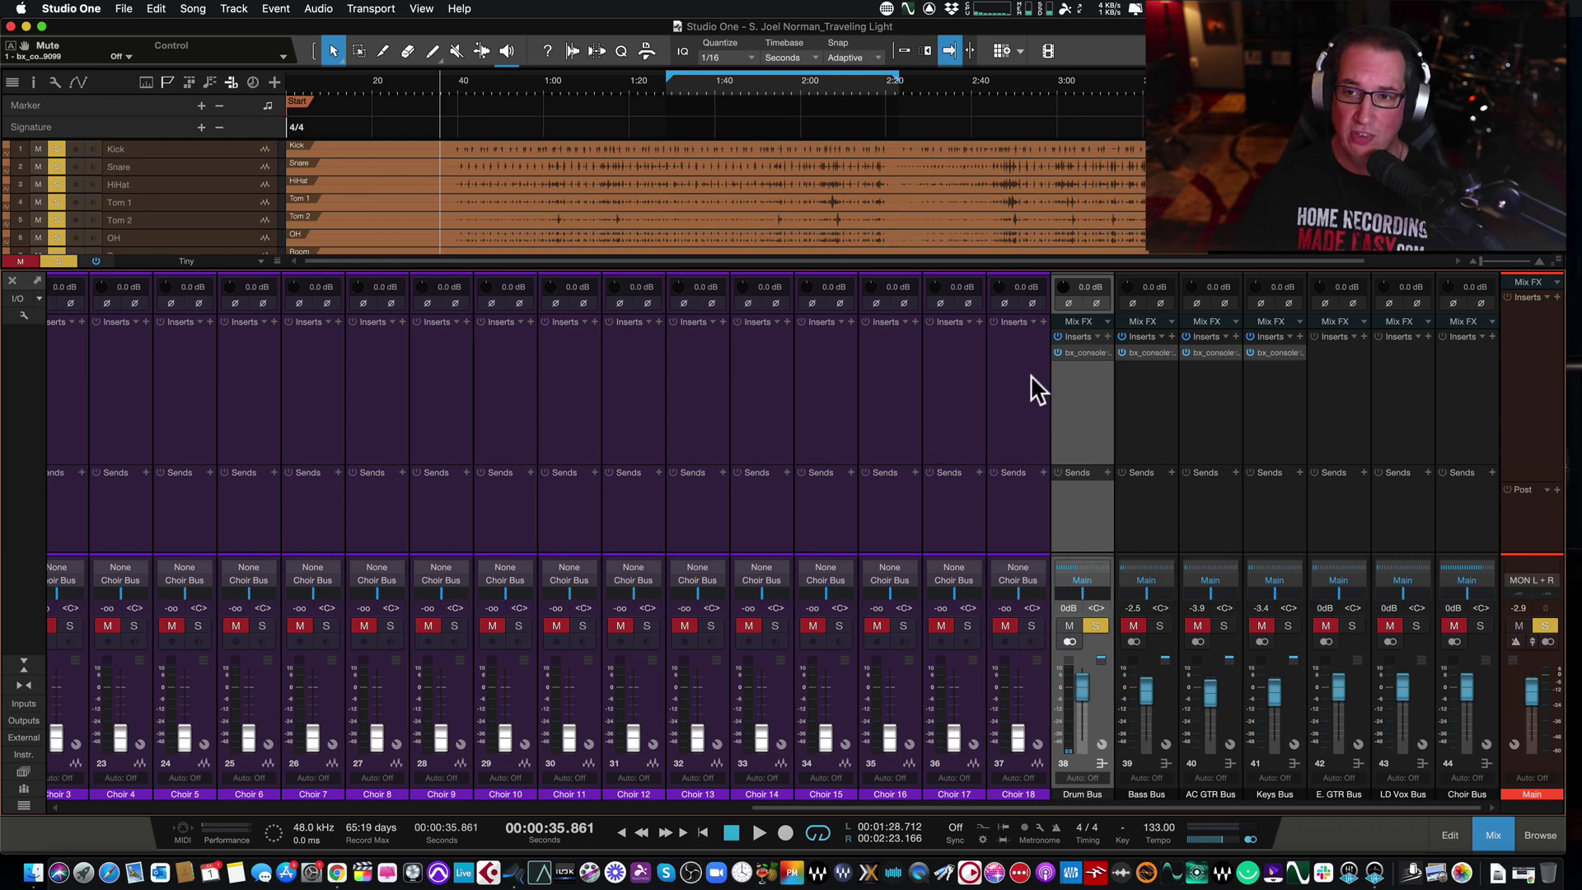
{"action": "left_click", "coordinate": [1078, 351]}
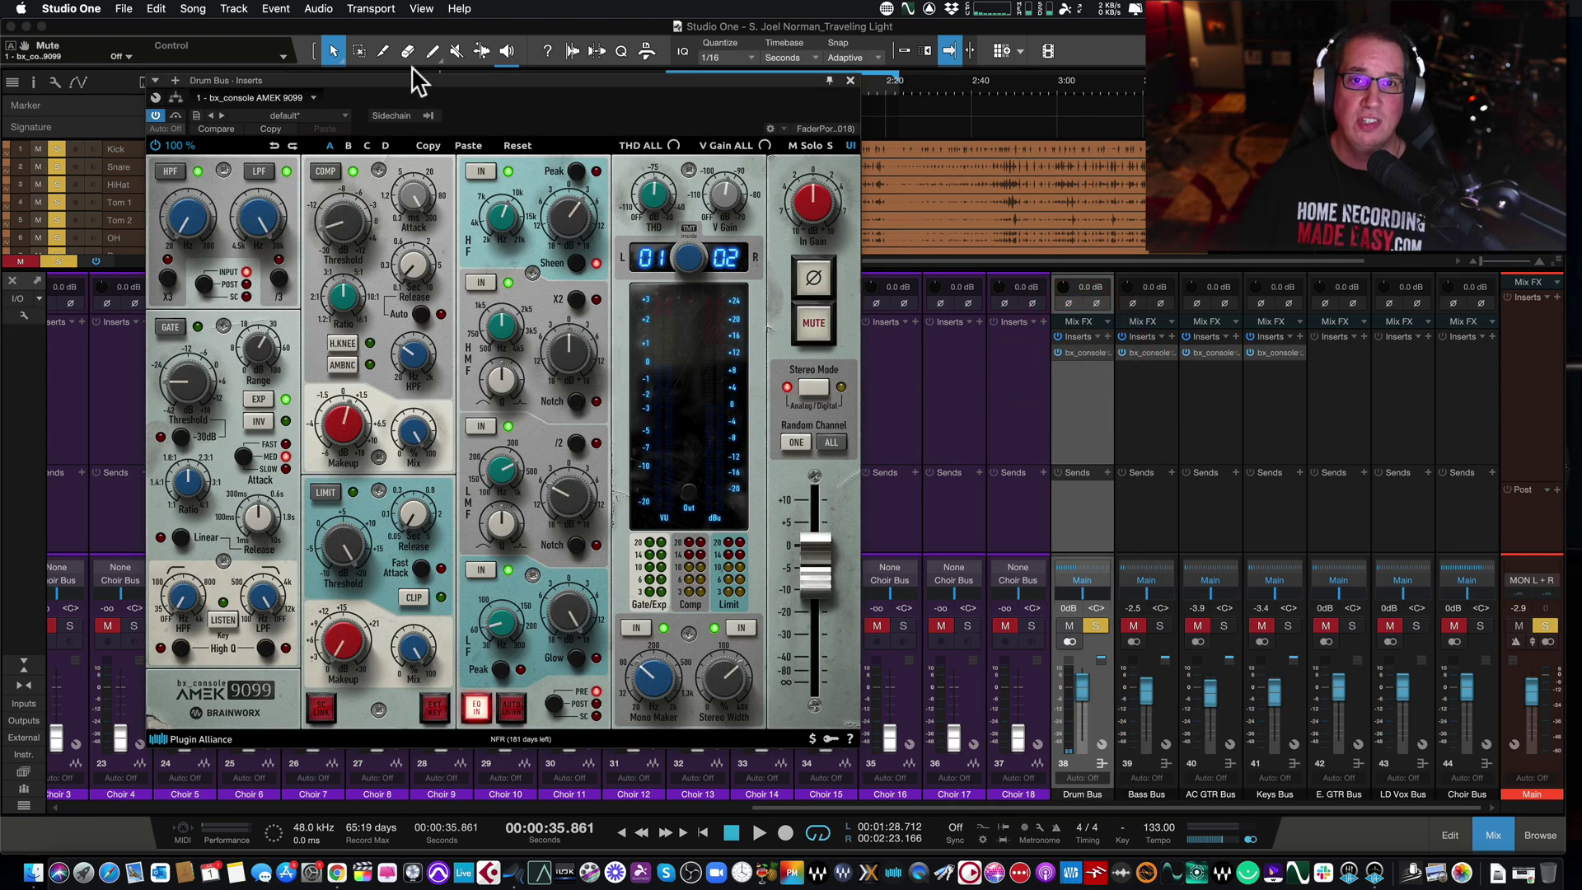
{"action": "left_click_drag", "start_coordinate": [417, 76], "coordinate": [482, 122]}
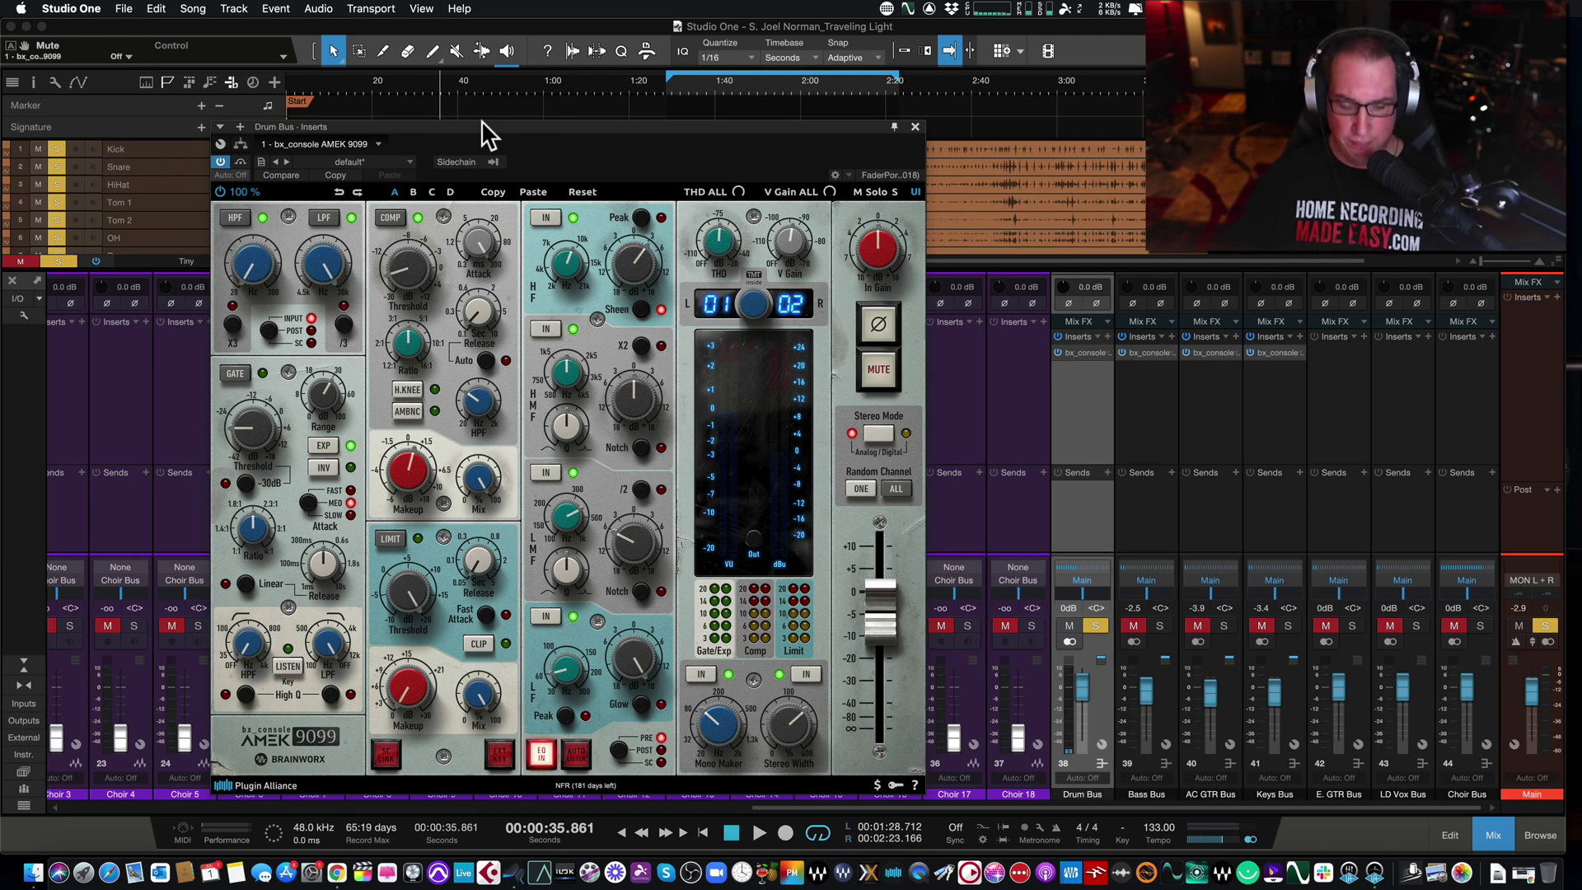
Play the song from near the start of the loop region and raise the Drum Bus volume to +5.2 dB.
{"action": "key", "text": "space"}
{"action": "left_click", "coordinate": [685, 85]}
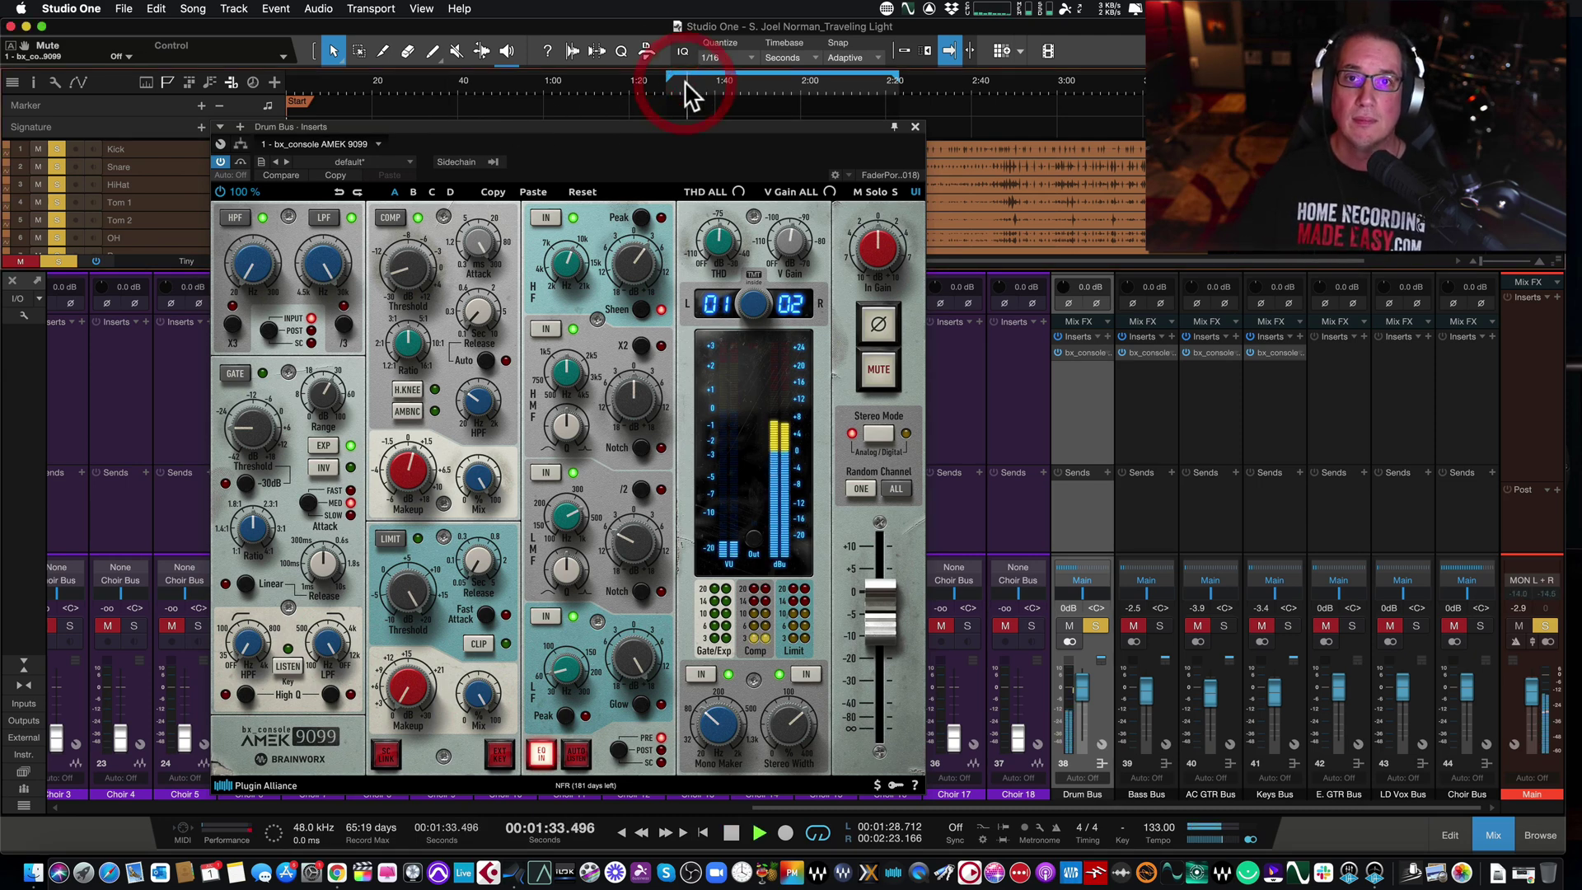
{"action": "left_click_drag", "start_coordinate": [552, 122], "coordinate": [555, 112]}
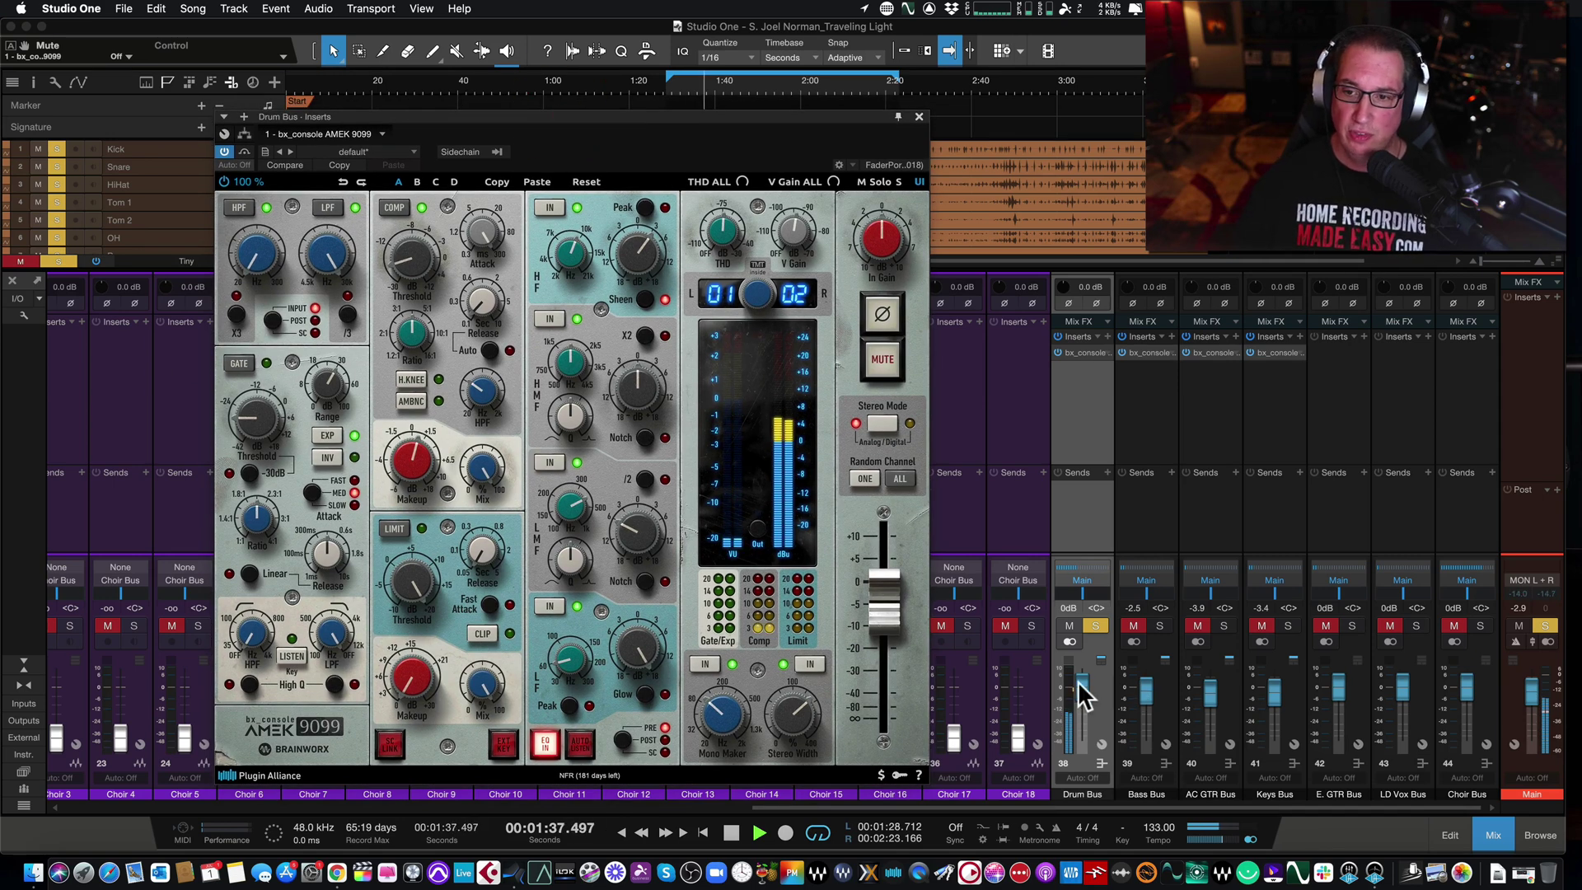
{"action": "left_click_drag", "start_coordinate": [1085, 684], "coordinate": [1081, 675]}
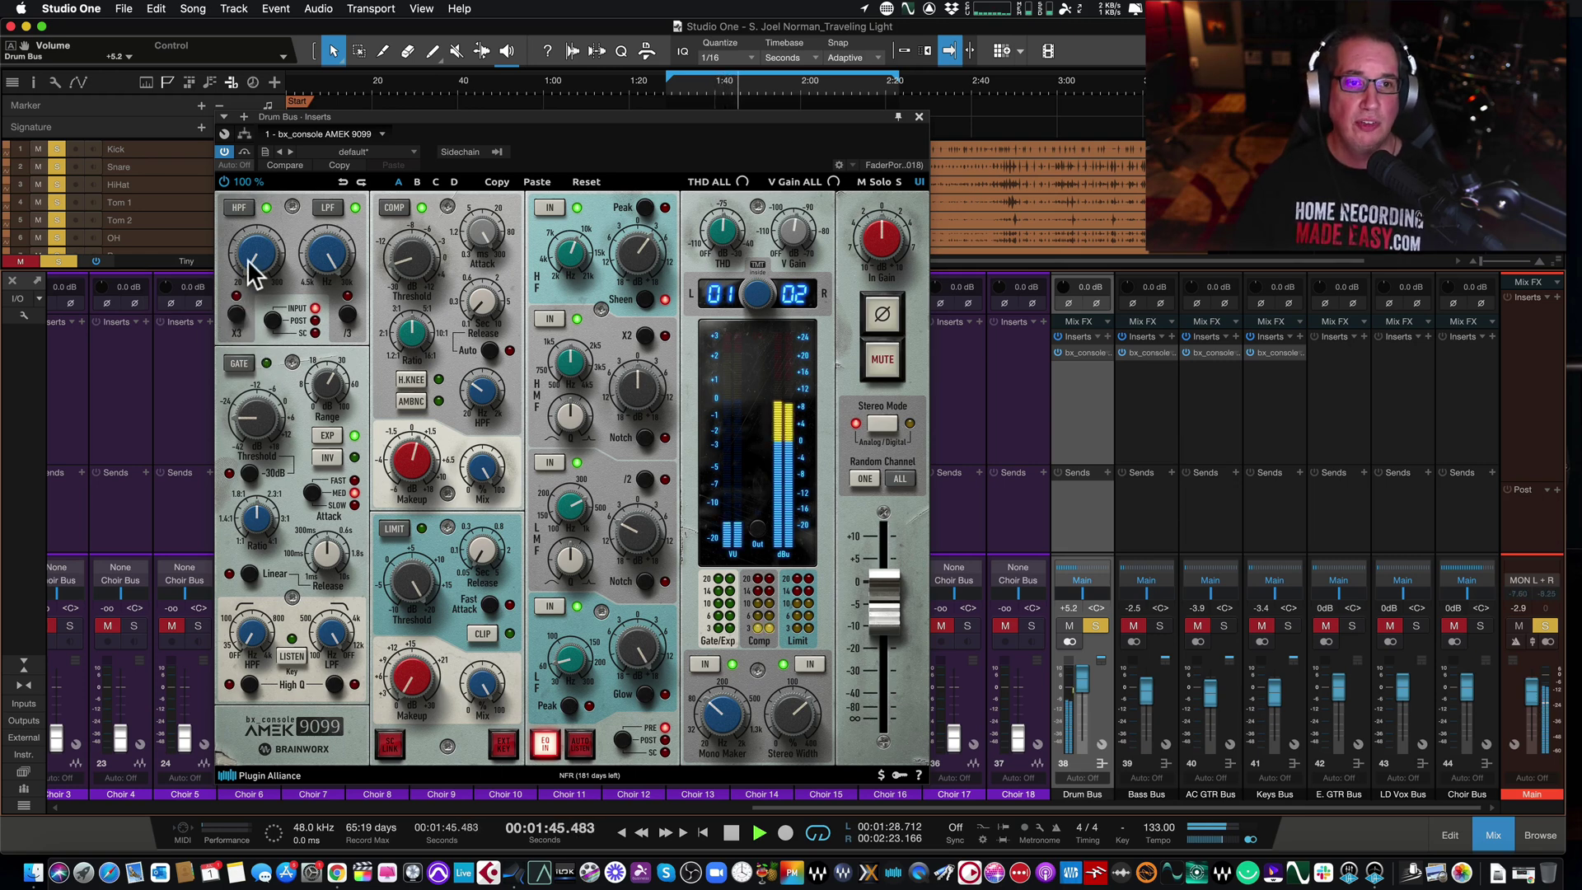
Sweep the input high-pass filter up to 65.7 Hz and bring it back down to 21.5 Hz.
{"action": "left_click_drag", "start_coordinate": [247, 258], "coordinate": [237, 159]}
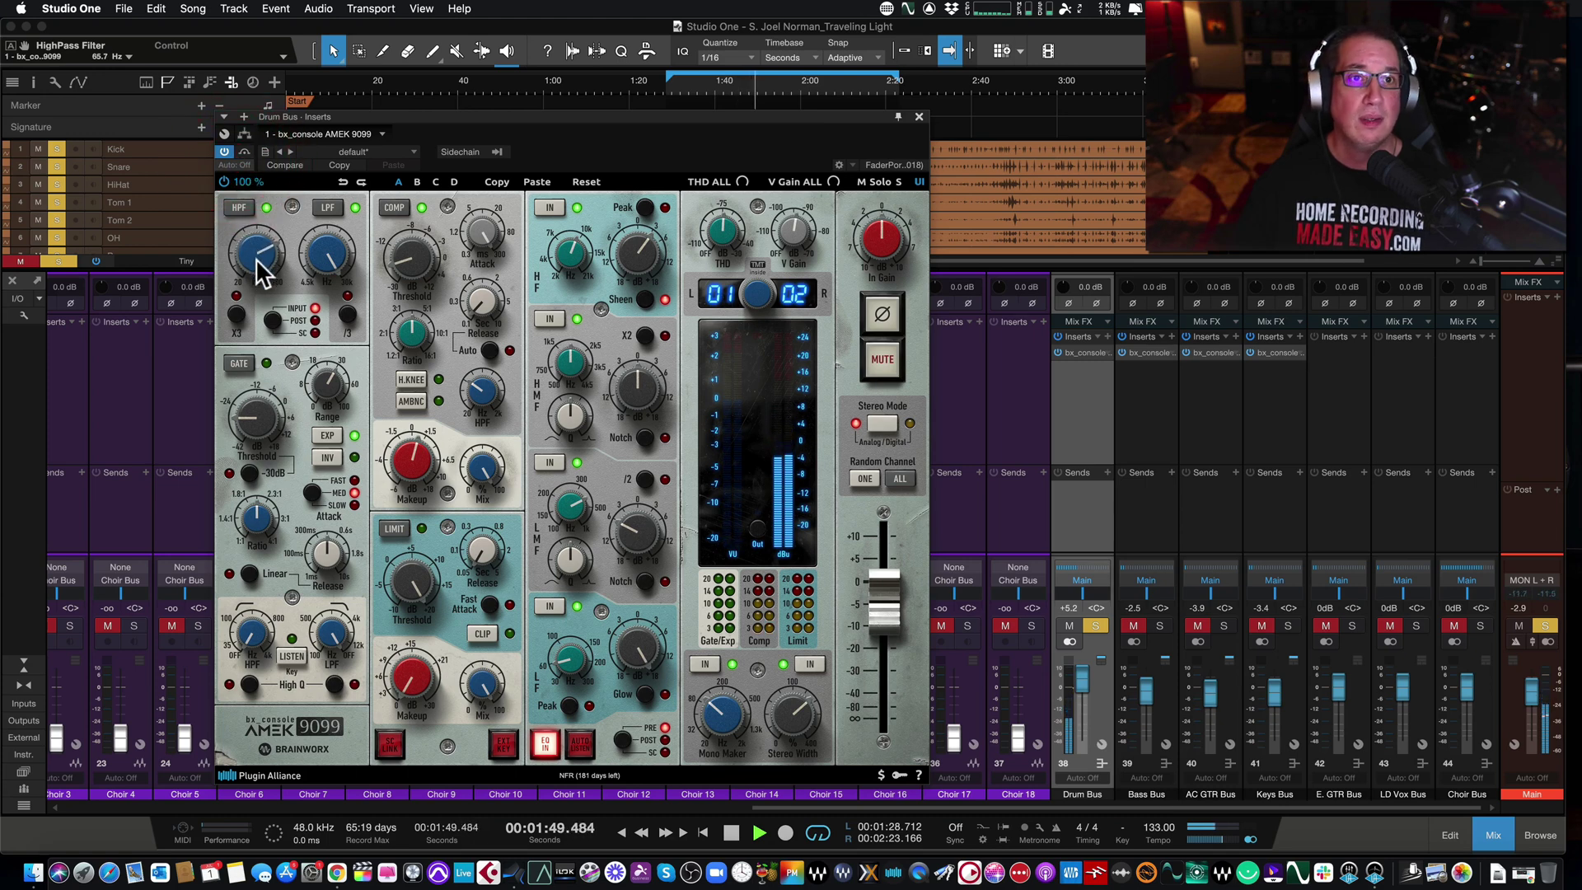
{"action": "left_click_drag", "start_coordinate": [255, 257], "coordinate": [249, 333]}
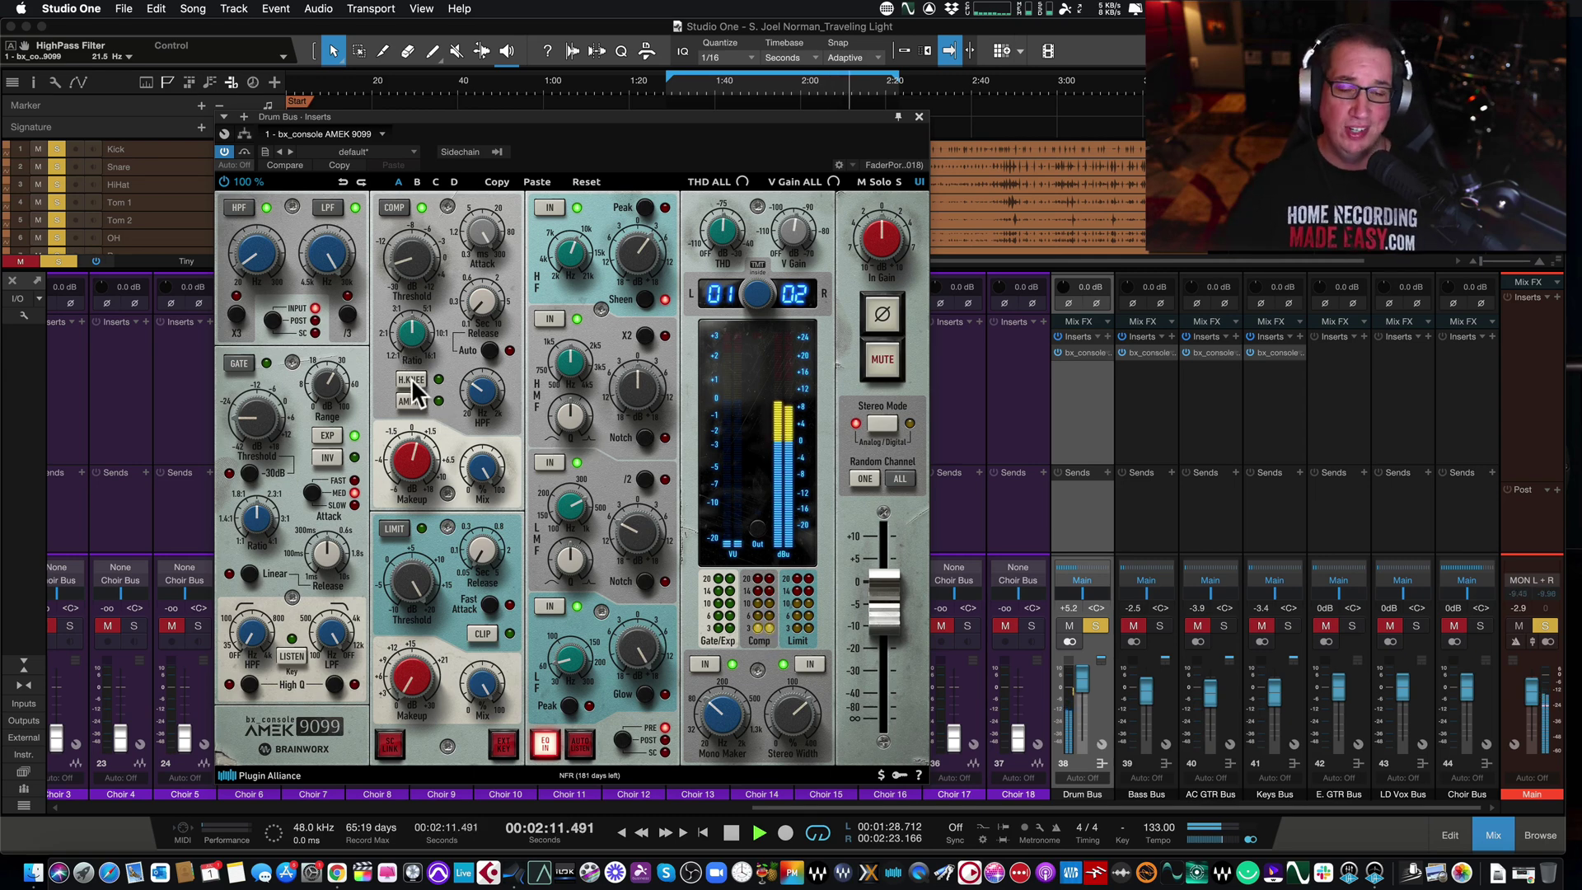
Set the compressor's ratio to 4.0:1, its attack to 93 ms and its release to 0.10 s.
{"action": "left_click", "coordinate": [412, 326]}
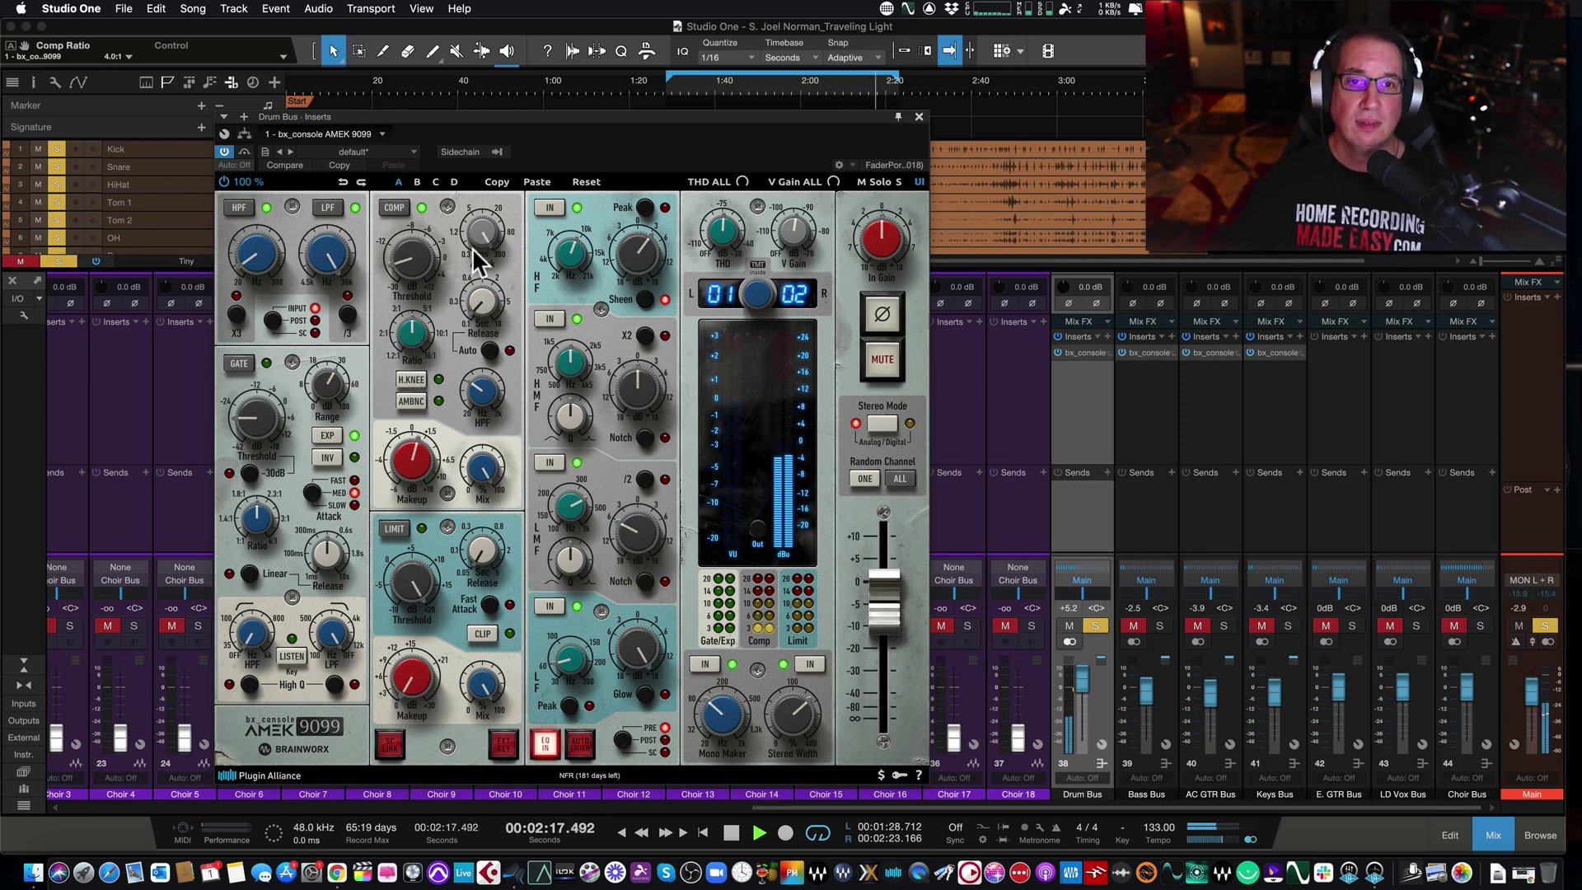
{"action": "left_click_drag", "start_coordinate": [478, 227], "coordinate": [471, 329]}
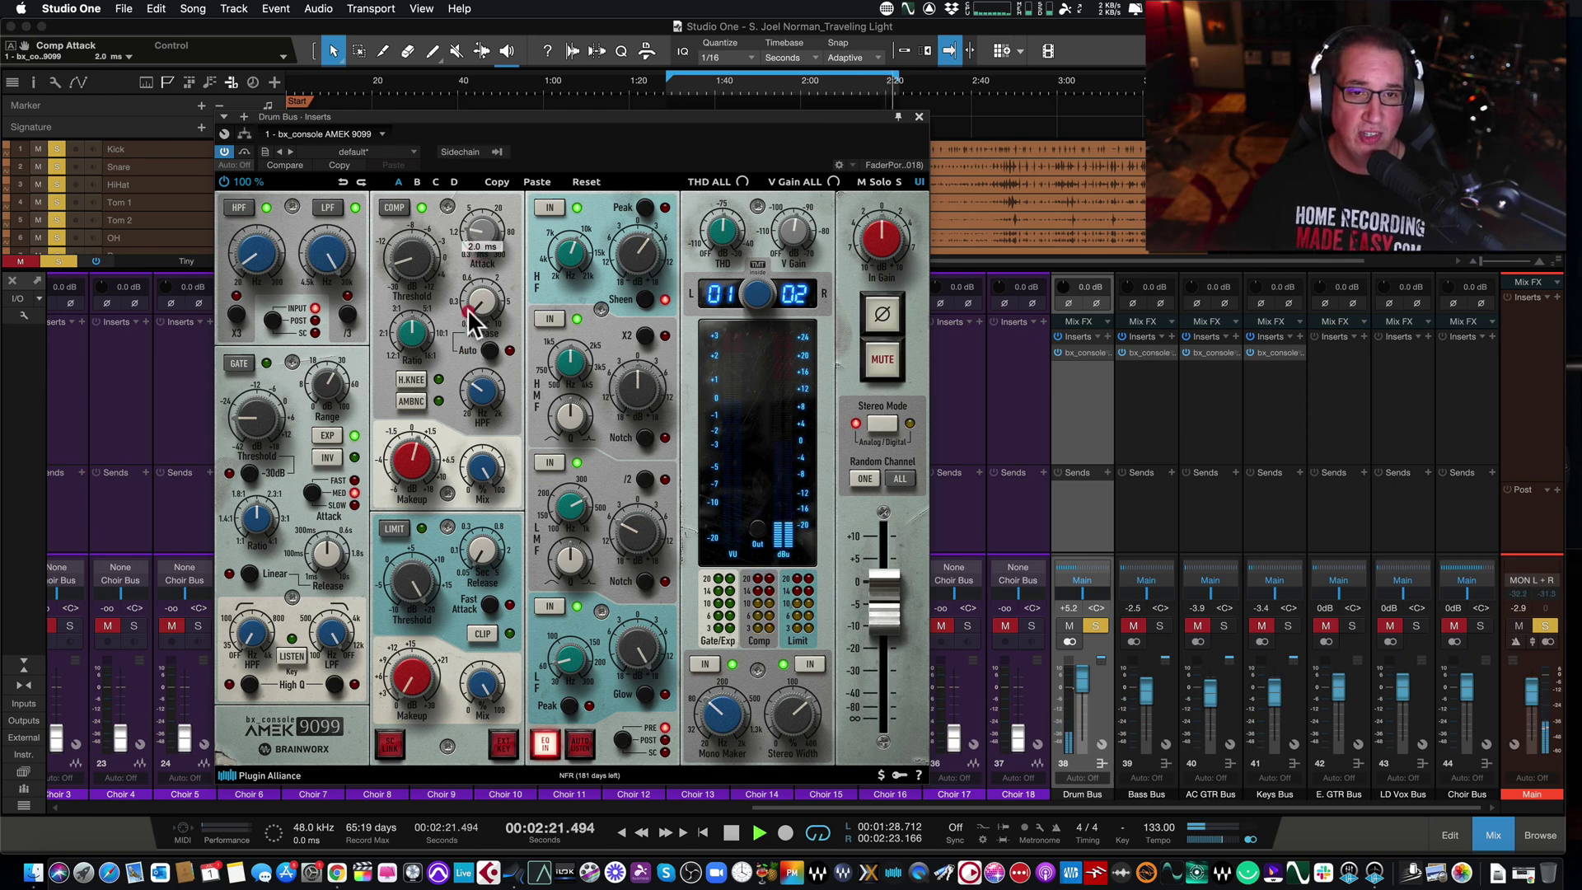
{"action": "left_click_drag", "start_coordinate": [469, 313], "coordinate": [468, 239]}
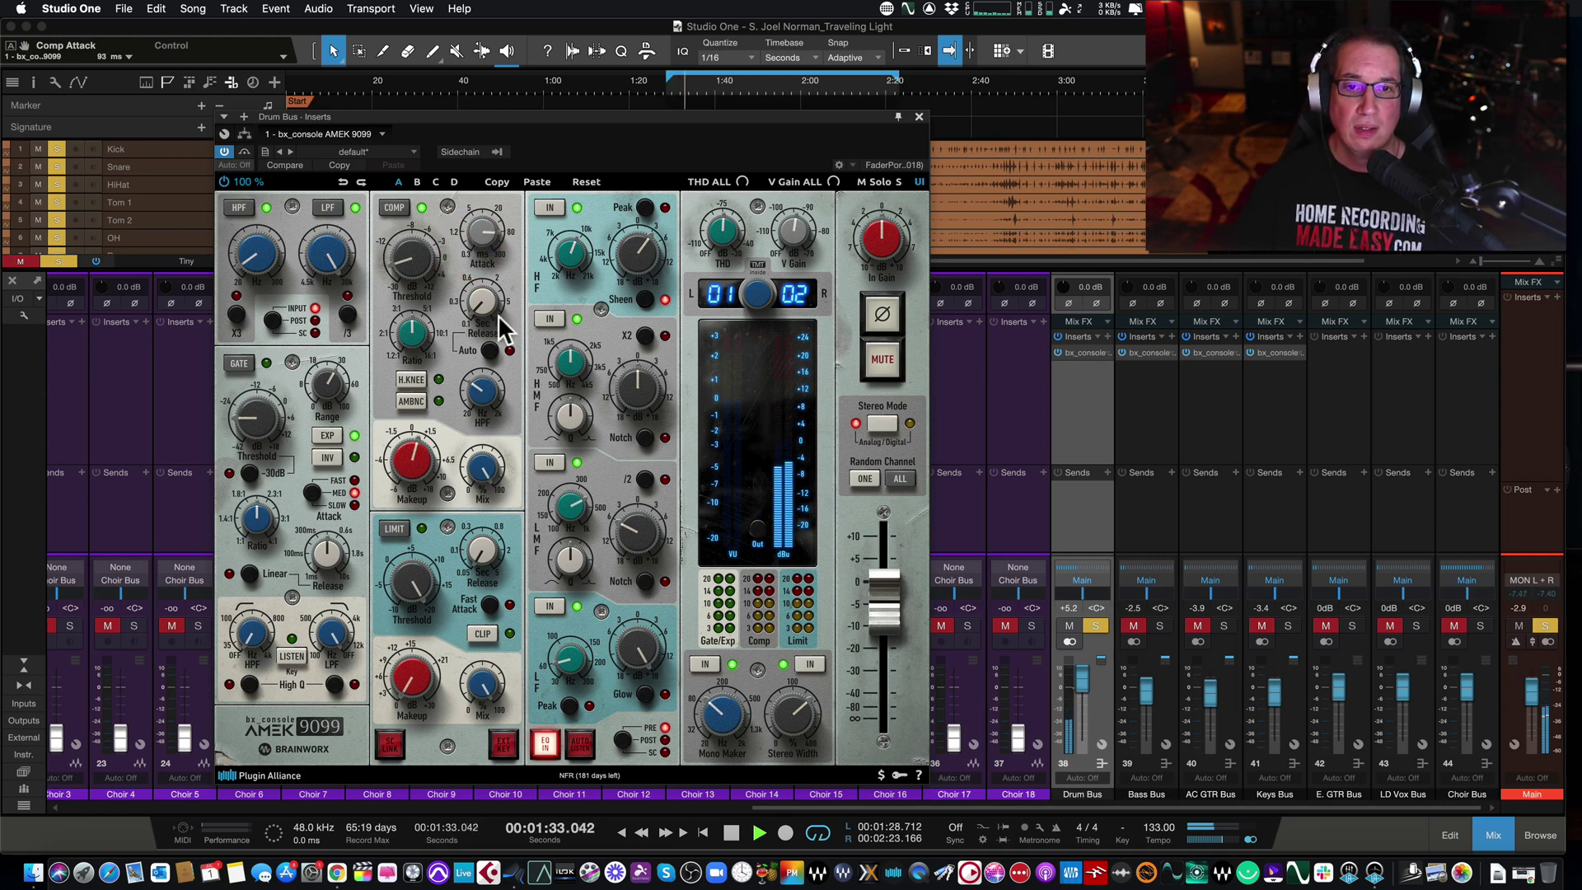
{"action": "left_click_drag", "start_coordinate": [498, 314], "coordinate": [492, 350]}
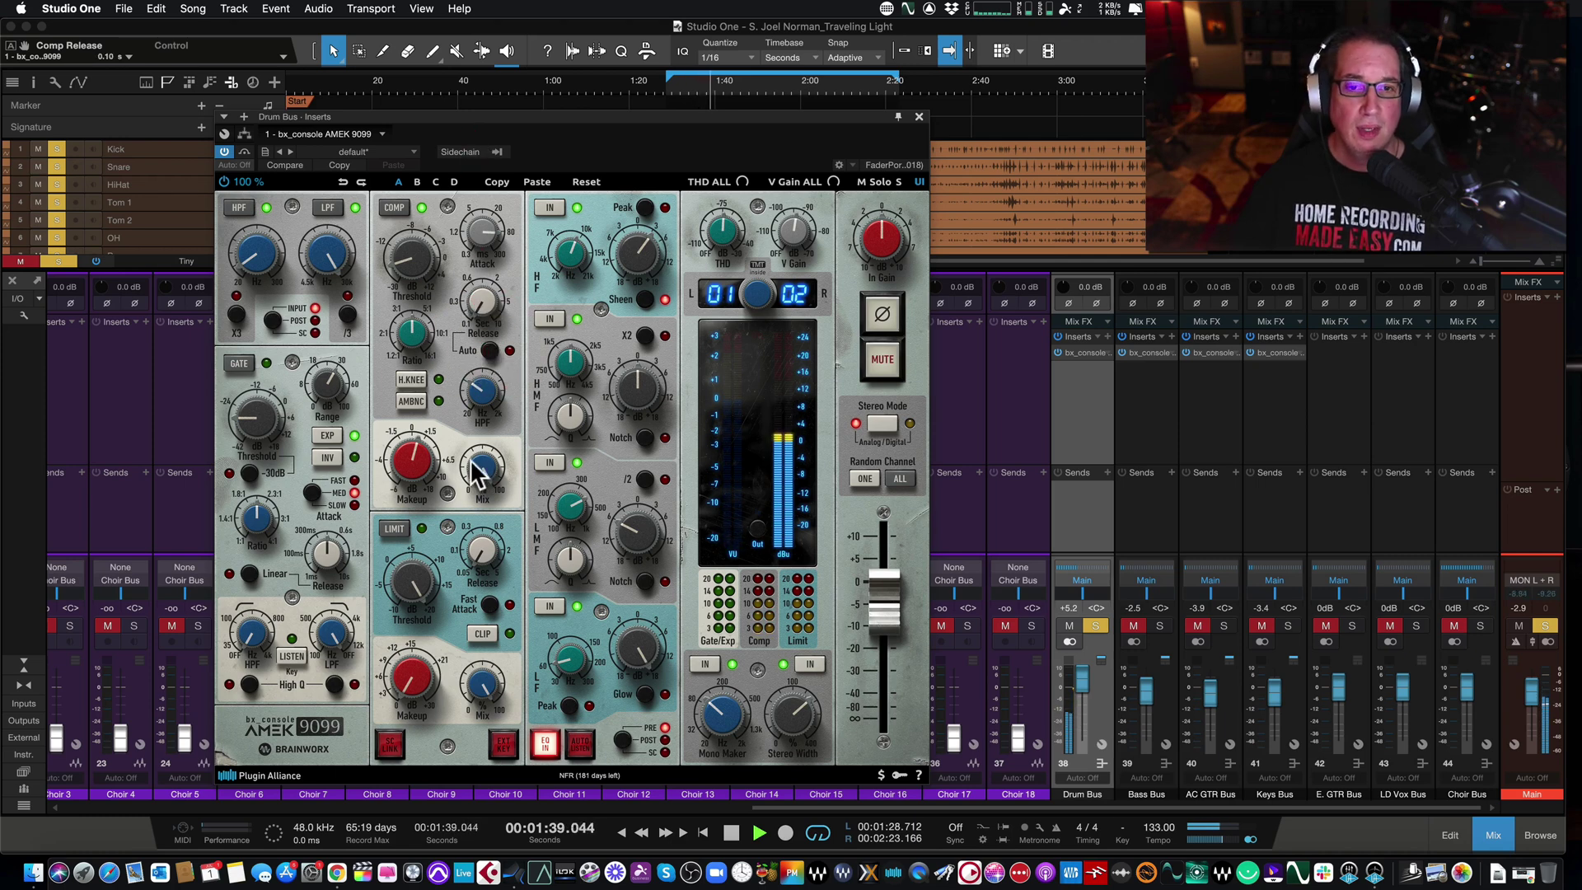
Turn on the compressor's Hard Knee and set its high-pass filter to 56 Hz after comparing it with the filter off.
{"action": "left_click", "coordinate": [484, 399]}
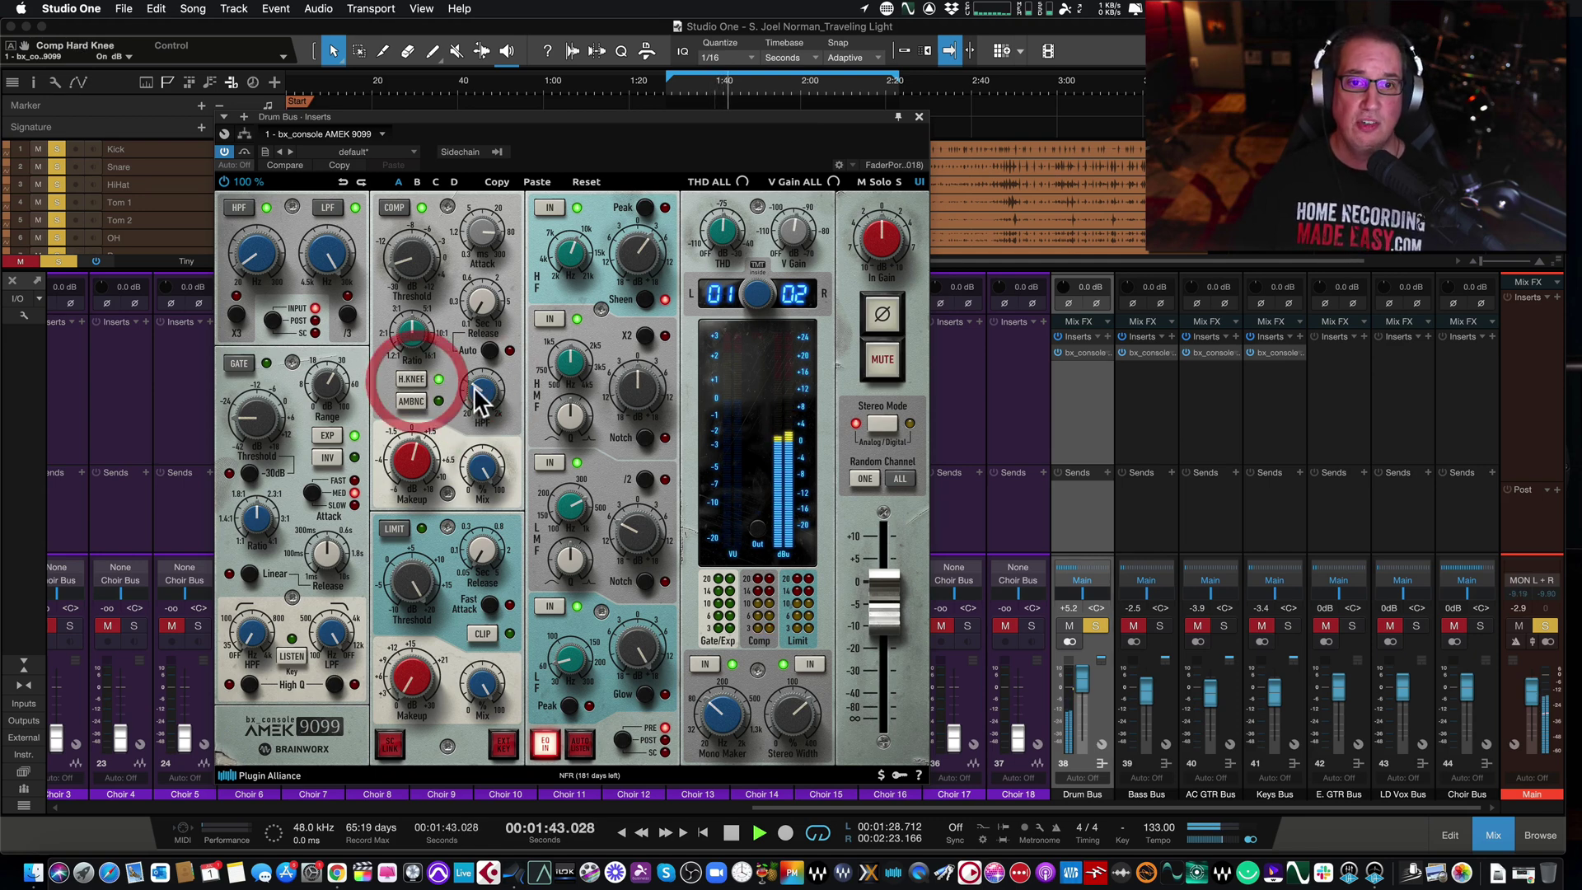
{"action": "left_click", "coordinate": [487, 403]}
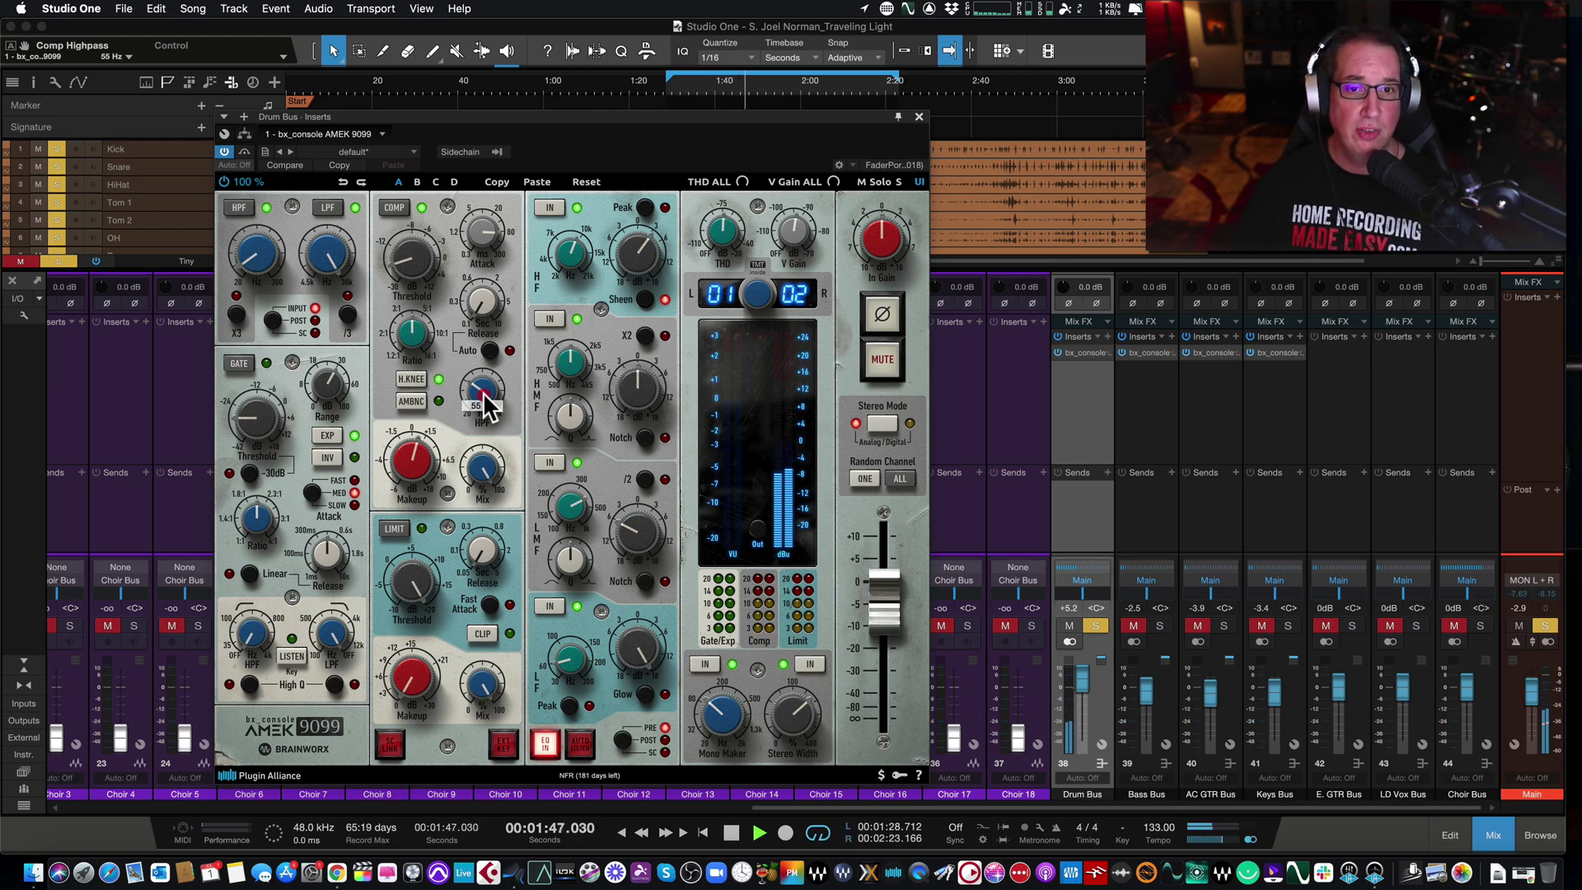
{"action": "left_click_drag", "start_coordinate": [486, 404], "coordinate": [487, 471]}
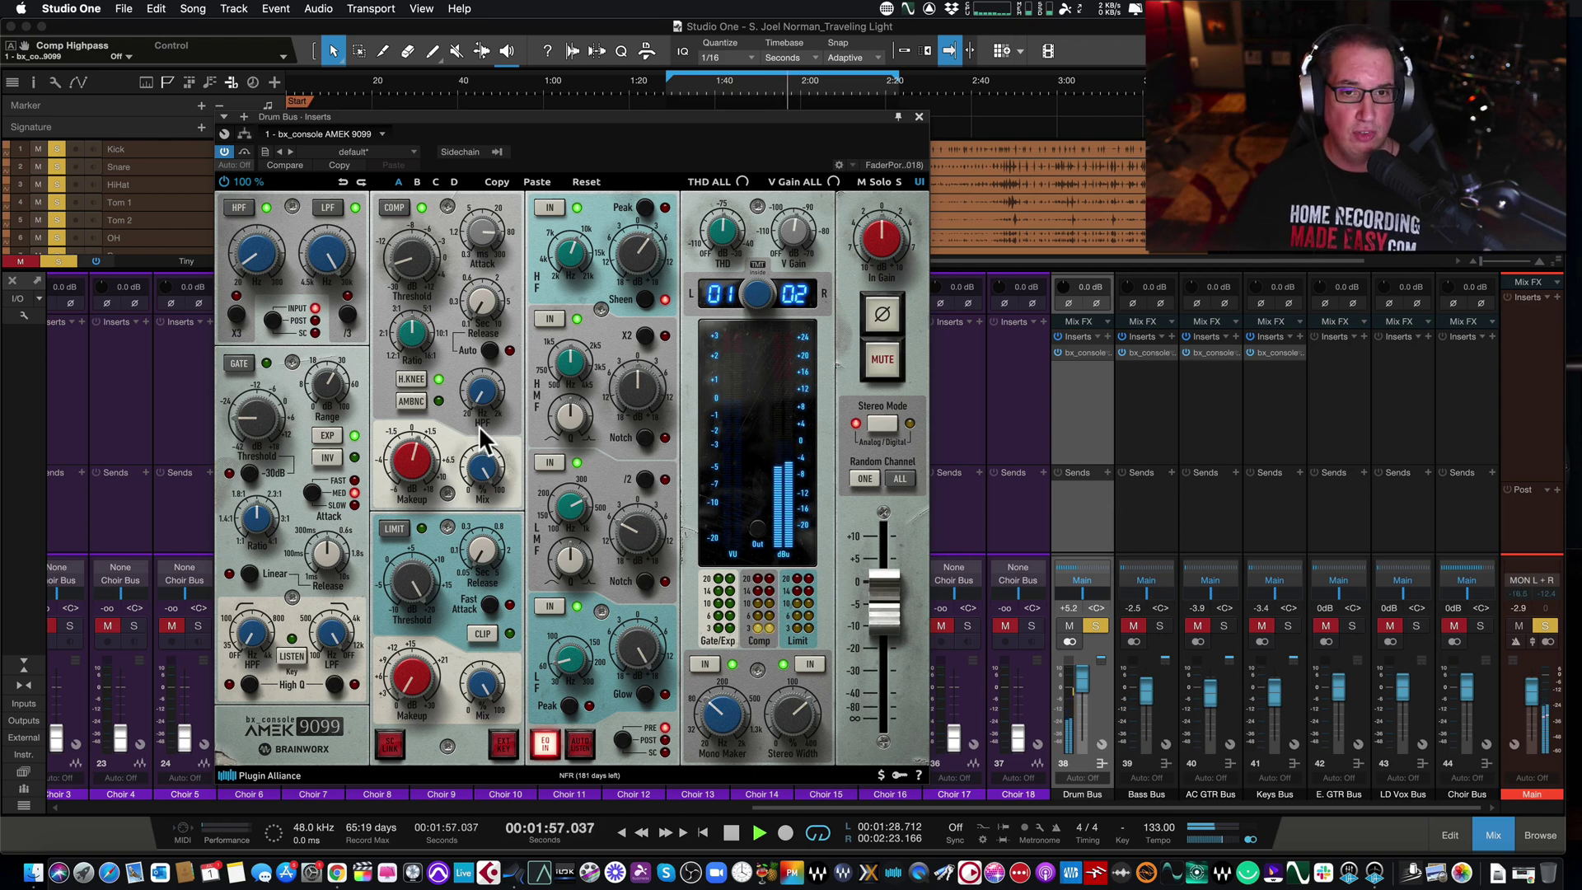
{"action": "left_click_drag", "start_coordinate": [481, 402], "coordinate": [481, 365]}
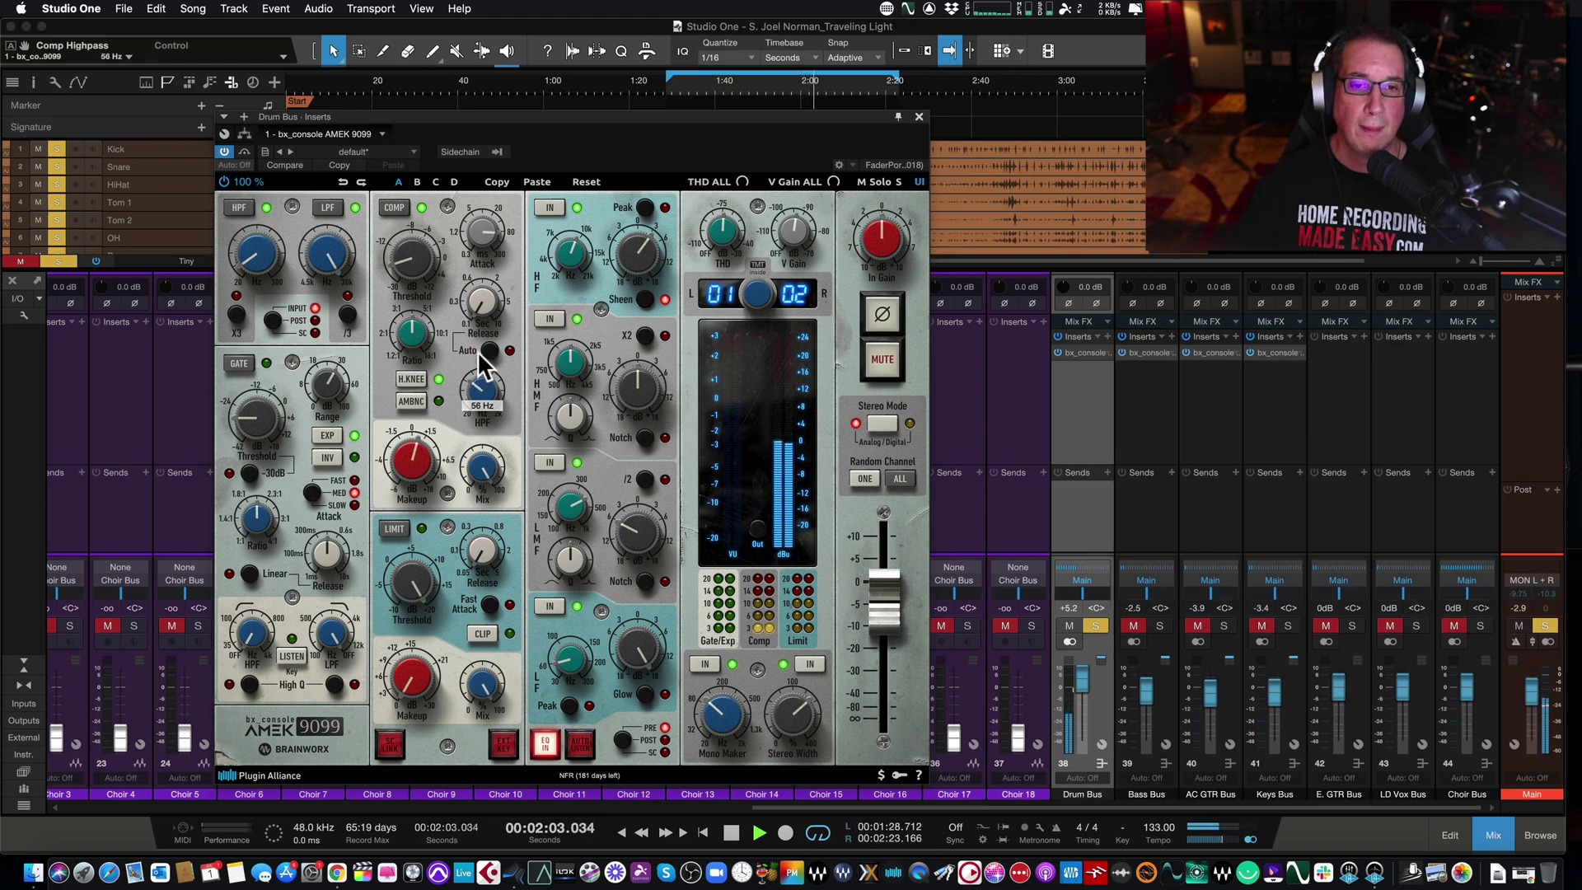
Try the compressor's Ambience switch on and off, during playback and with the transport stopped.
{"action": "left_click", "coordinate": [412, 401]}
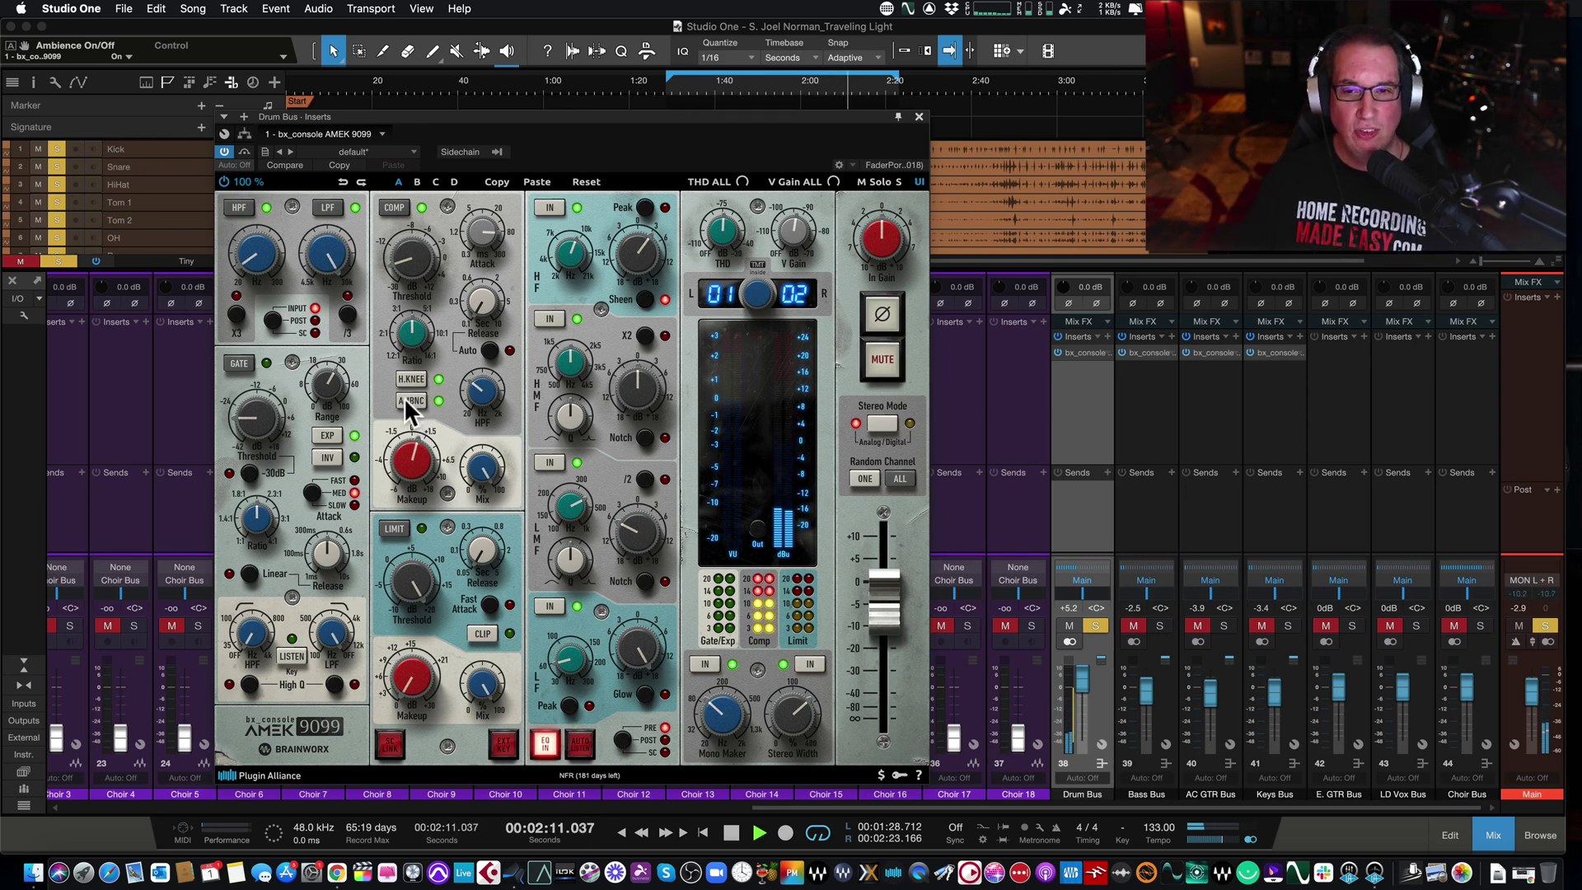
{"action": "left_click", "coordinate": [403, 397]}
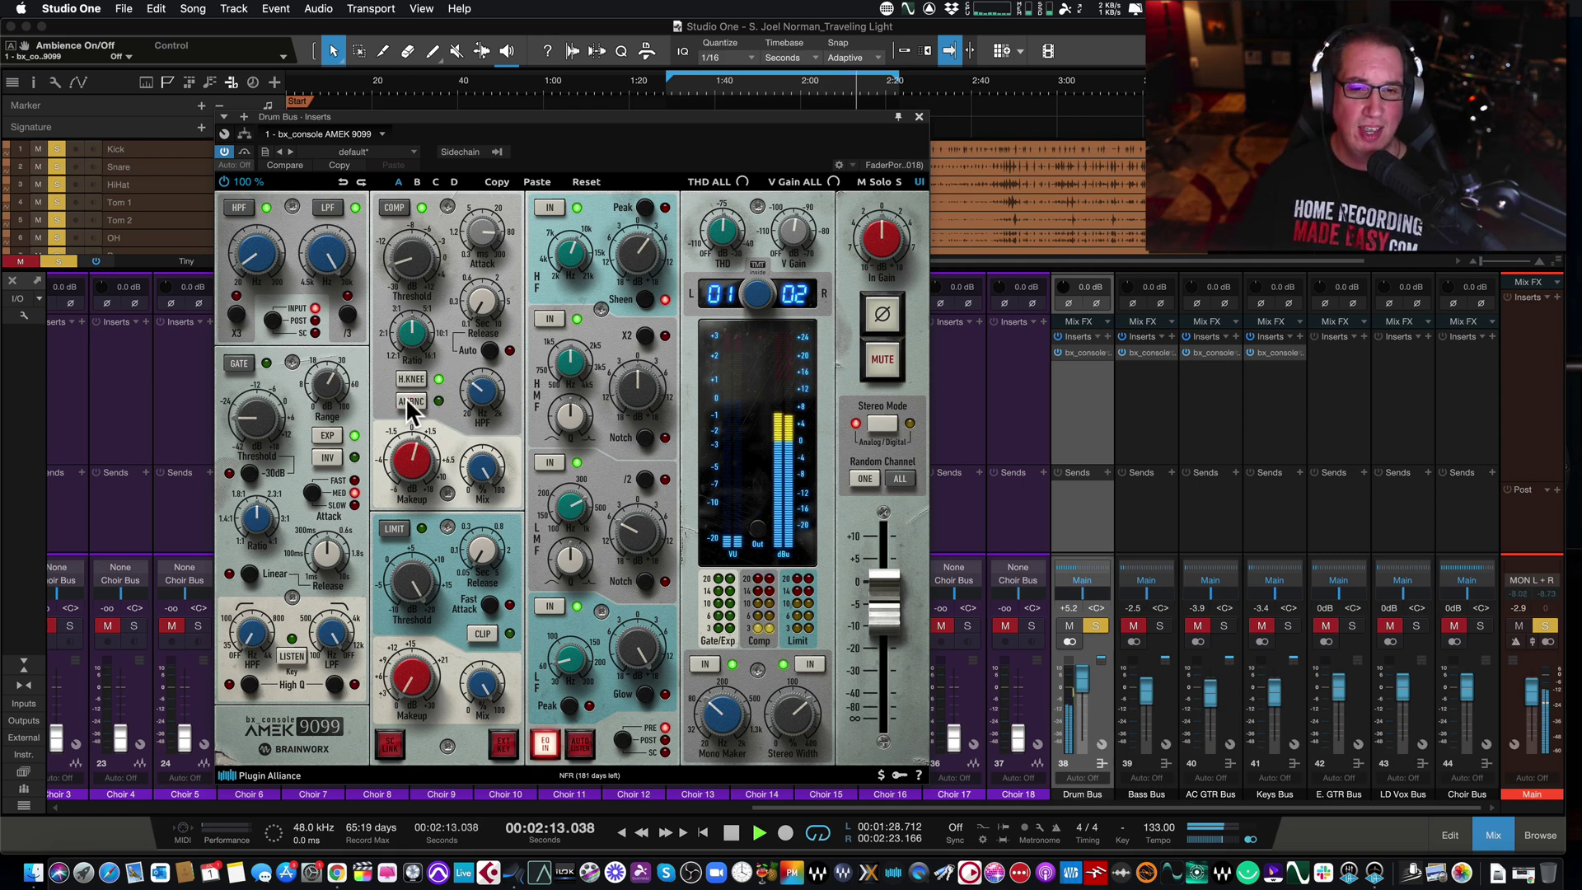
{"action": "key", "text": "space"}
{"action": "left_click", "coordinate": [419, 398]}
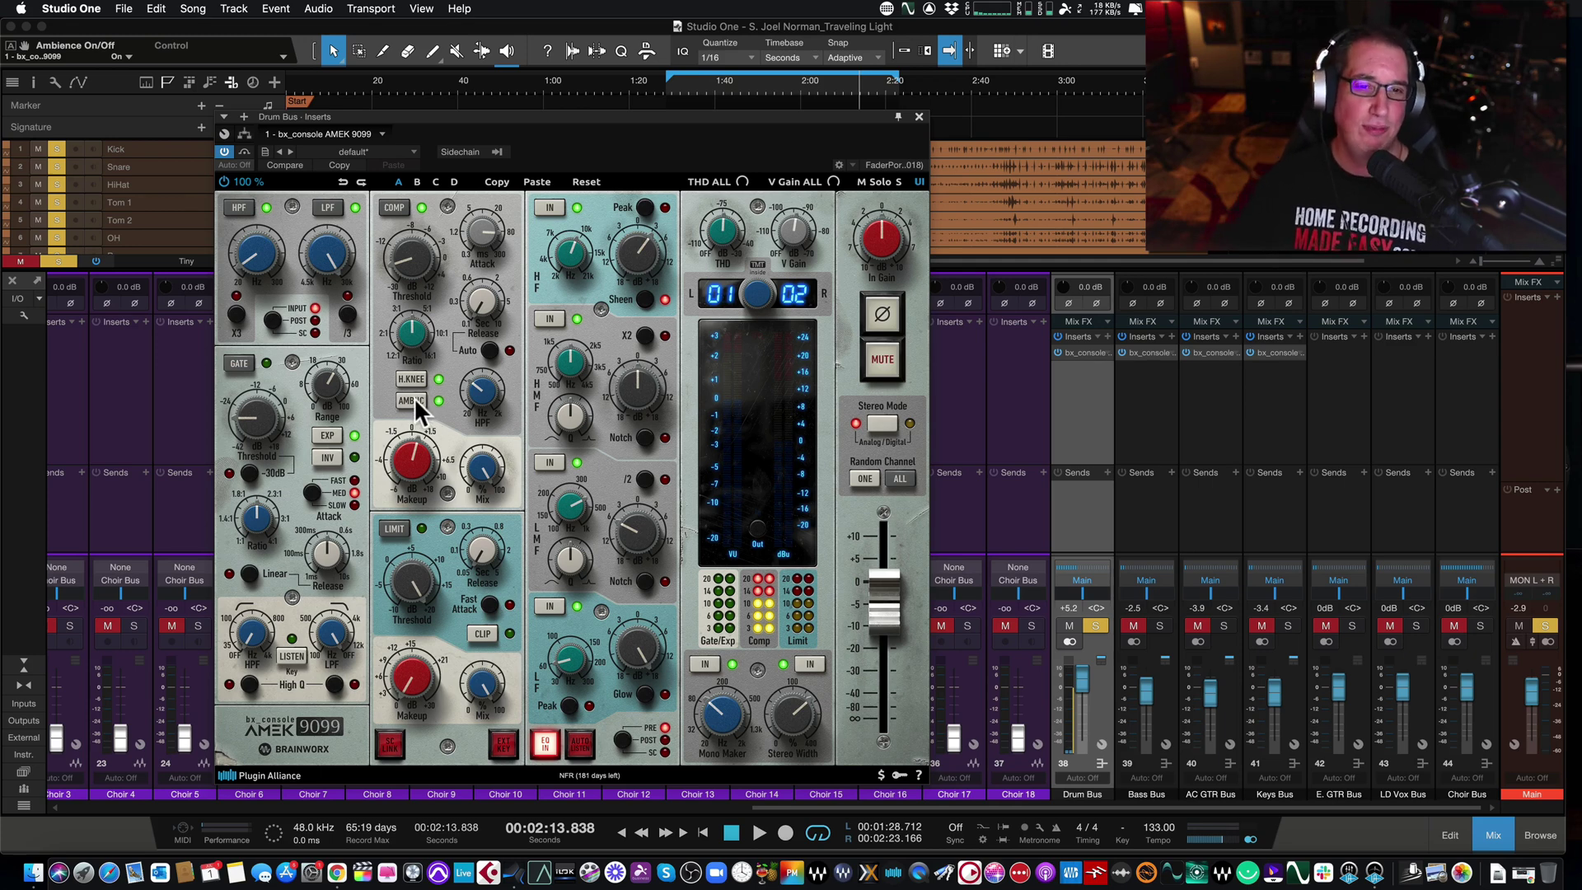
{"action": "left_click", "coordinate": [414, 397]}
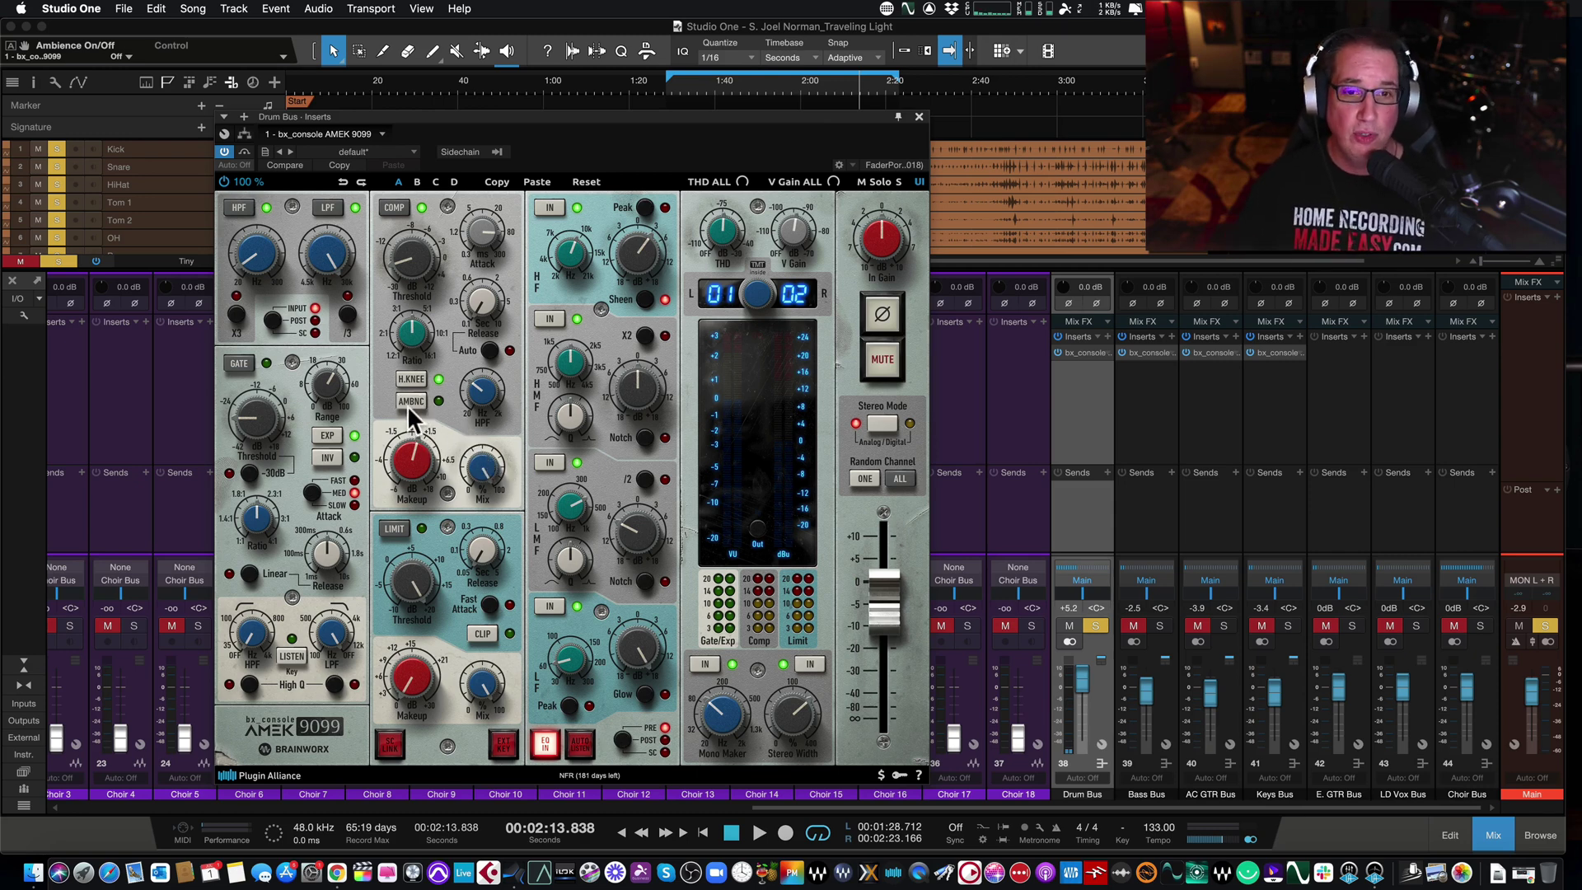
{"action": "key", "text": "space"}
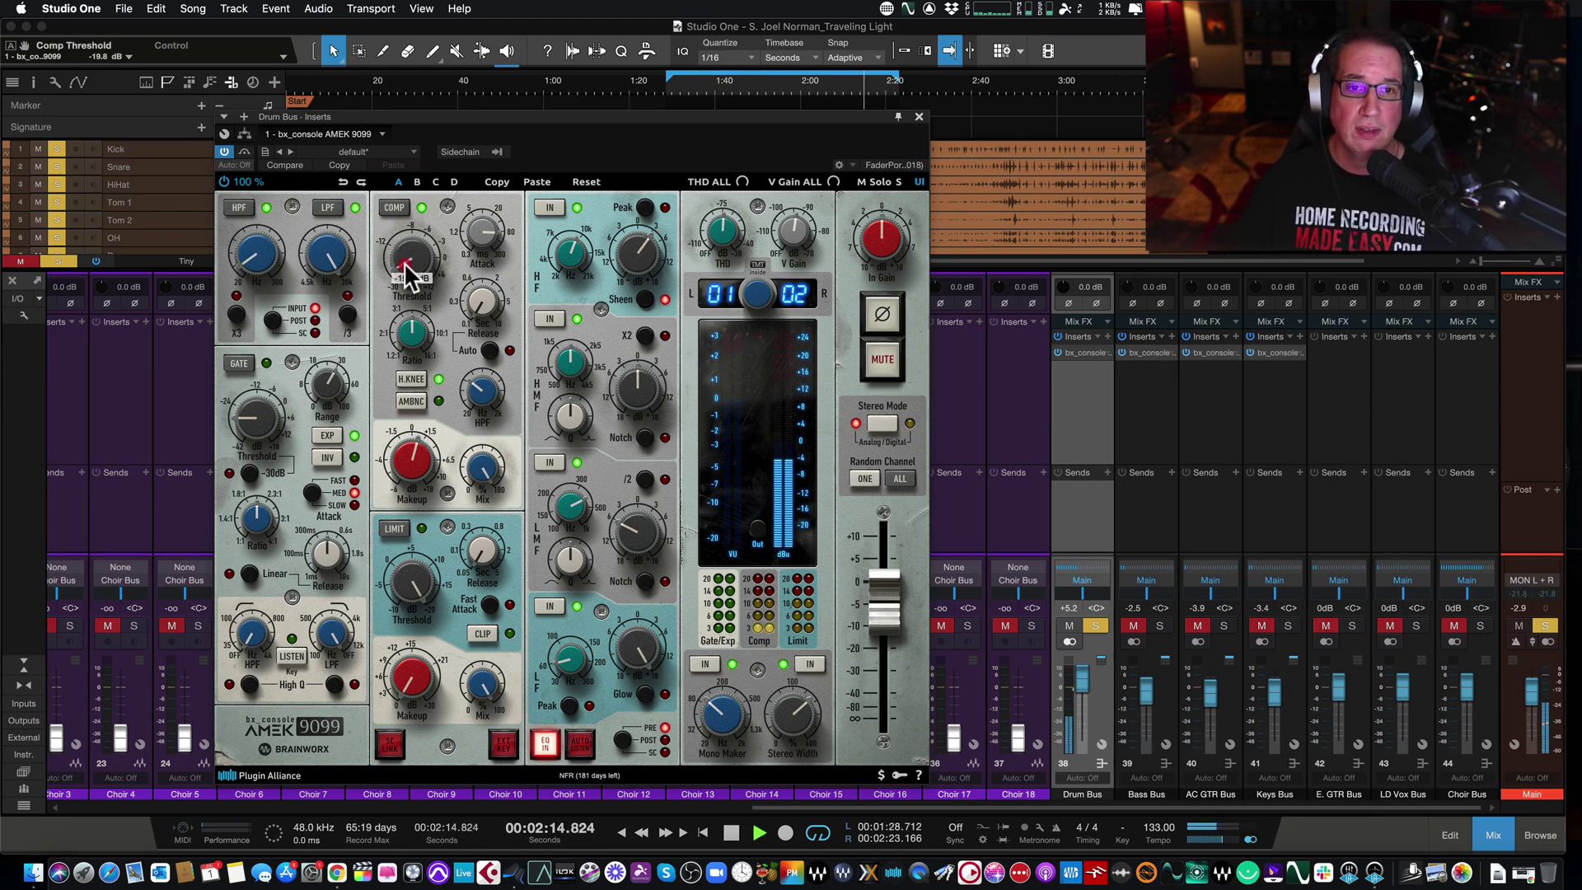
Try parallel compression with the compressor threshold at -26.9 dB and its Mix at 28.6%.
{"action": "left_click_drag", "start_coordinate": [408, 272], "coordinate": [408, 286]}
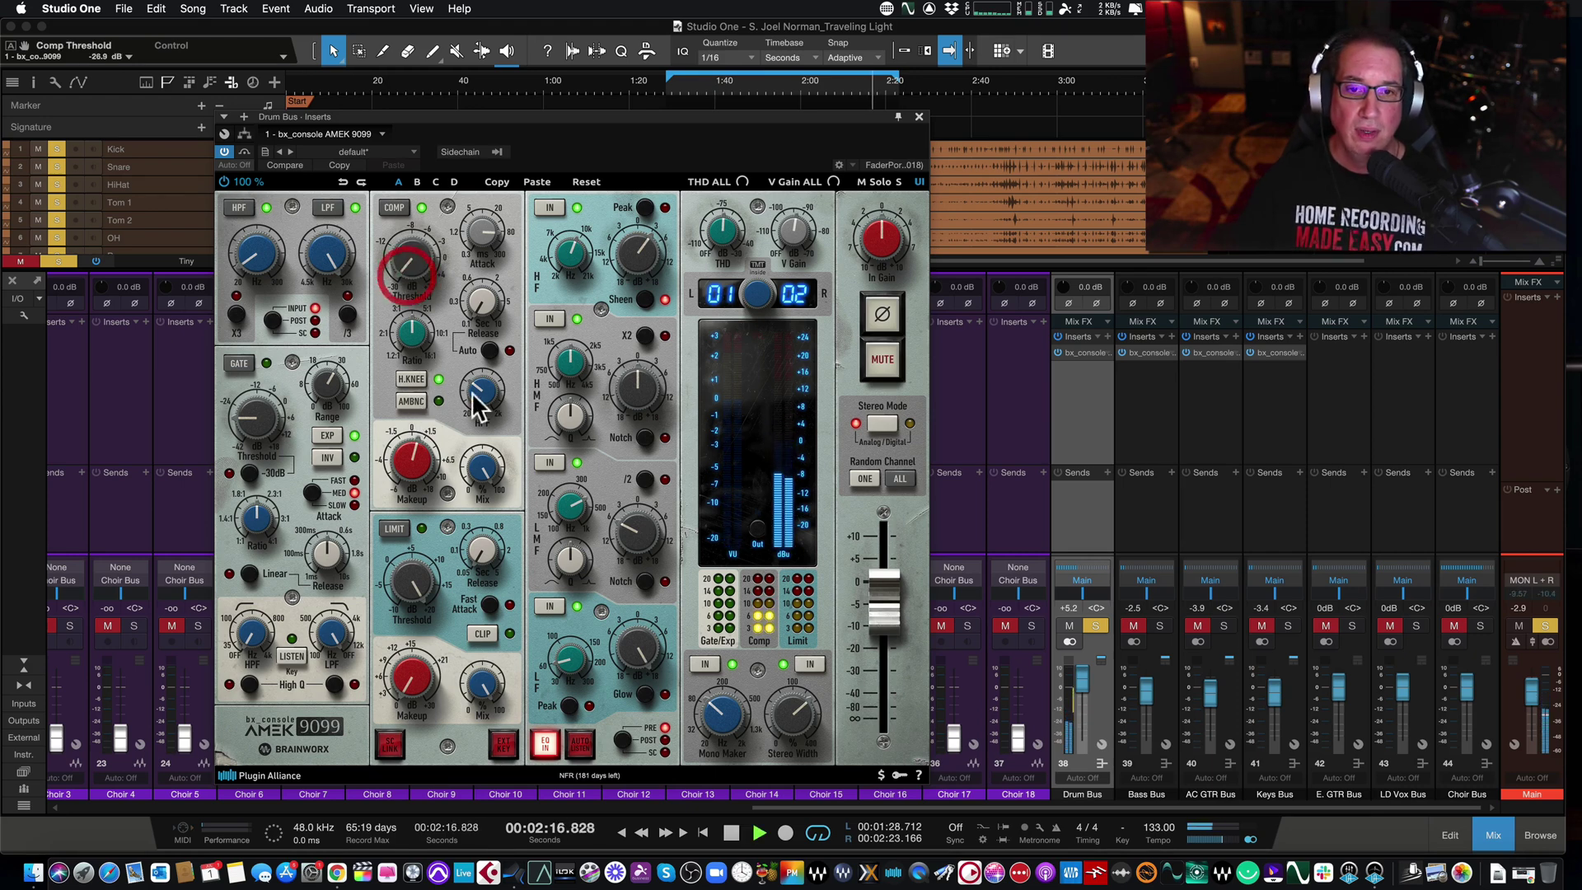
{"action": "left_click_drag", "start_coordinate": [487, 474], "coordinate": [464, 517]}
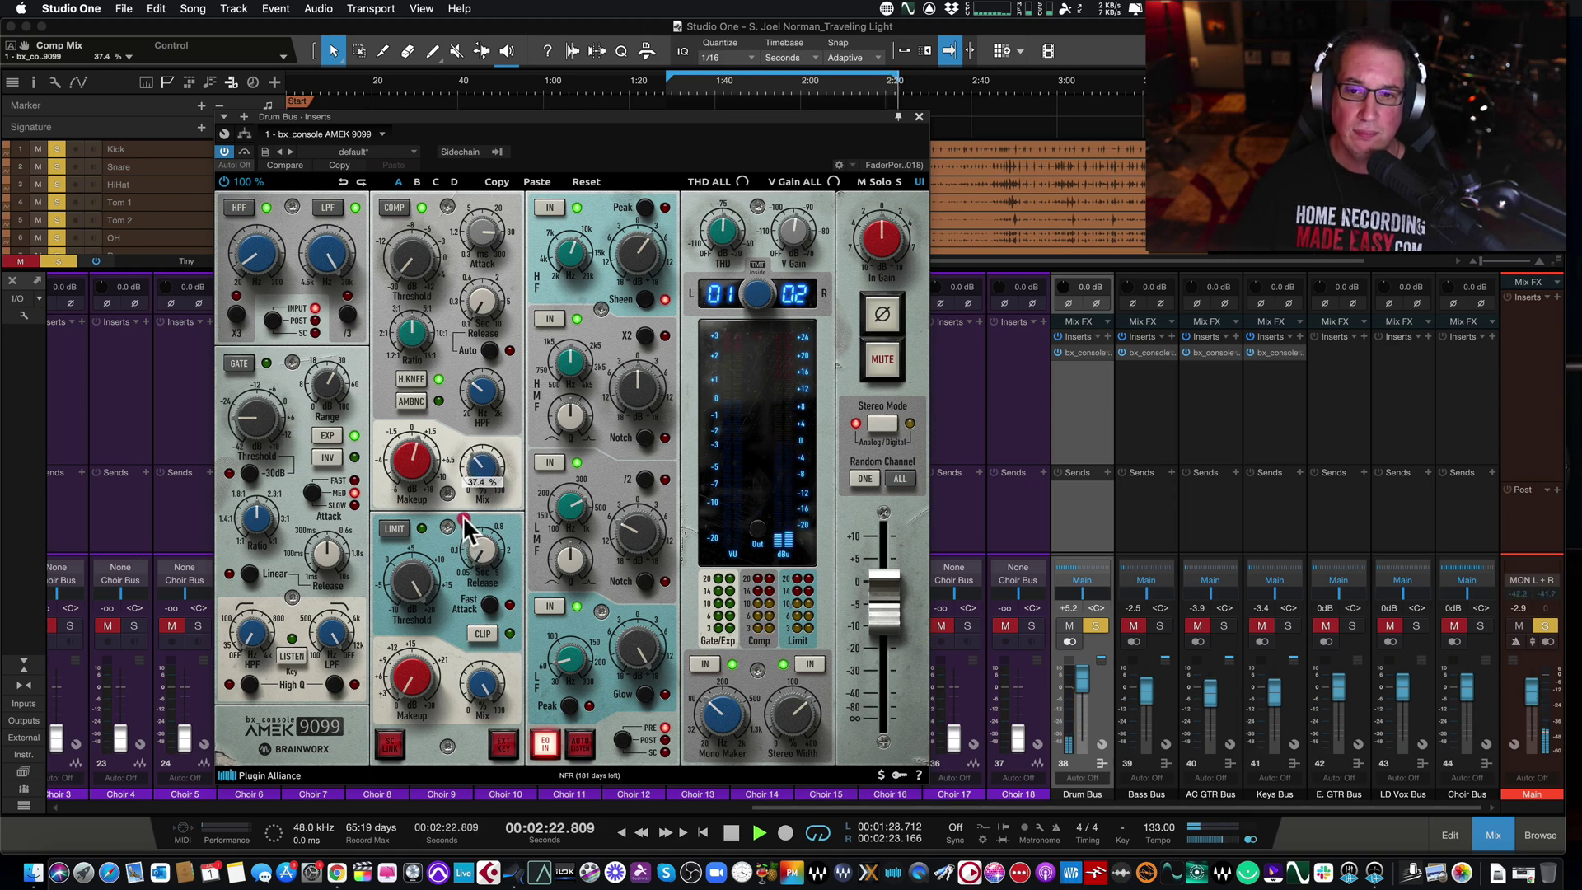
{"action": "left_click_drag", "start_coordinate": [462, 516], "coordinate": [463, 527]}
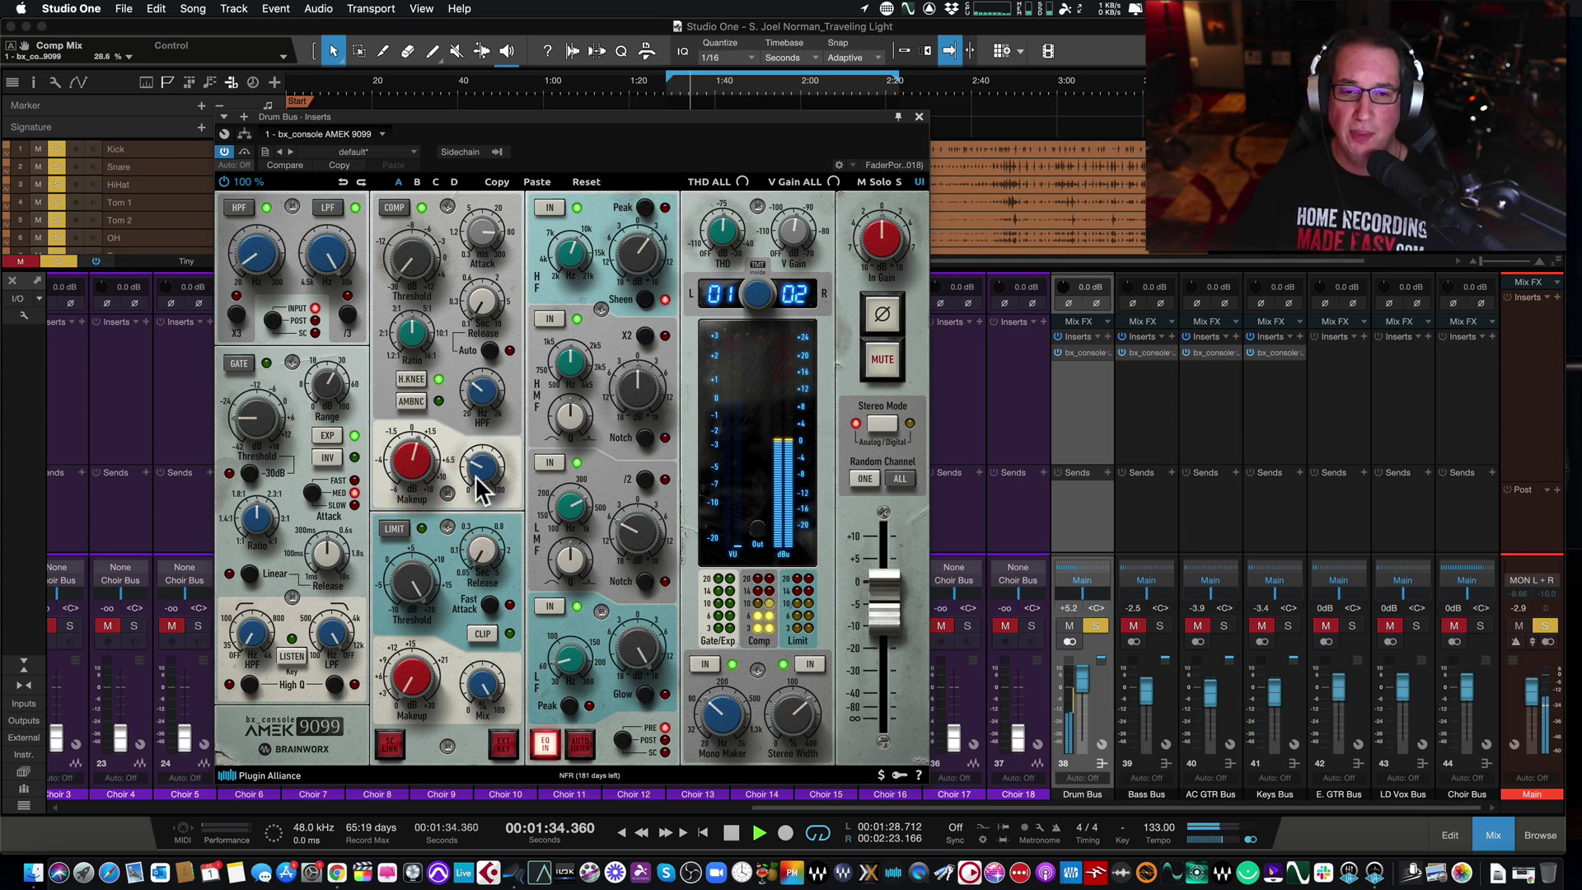
Raise the compressor's Mix to its maximum and set its threshold to -14.4 dB.
{"action": "left_click_drag", "start_coordinate": [480, 462], "coordinate": [480, 183]}
{"action": "left_click_drag", "start_coordinate": [411, 250], "coordinate": [417, 226]}
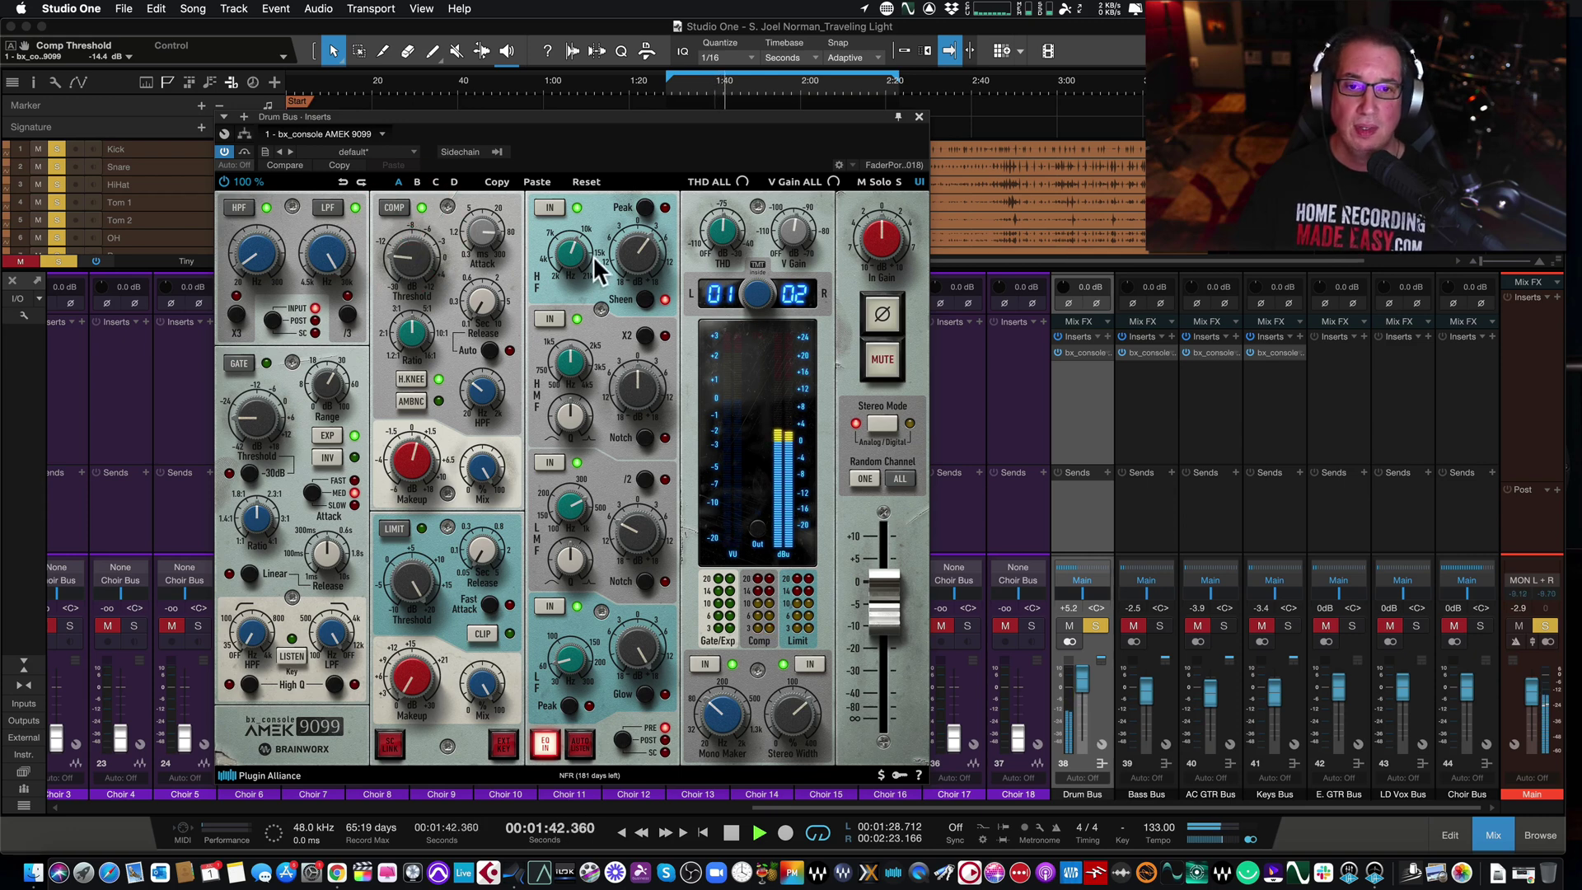
Set the EQ's high-band gain to +3.3 dB and the low-mid frequency to 396.3 Hz, and raise the low-mid gain slightly.
{"action": "left_click_drag", "start_coordinate": [572, 247], "coordinate": [621, 224]}
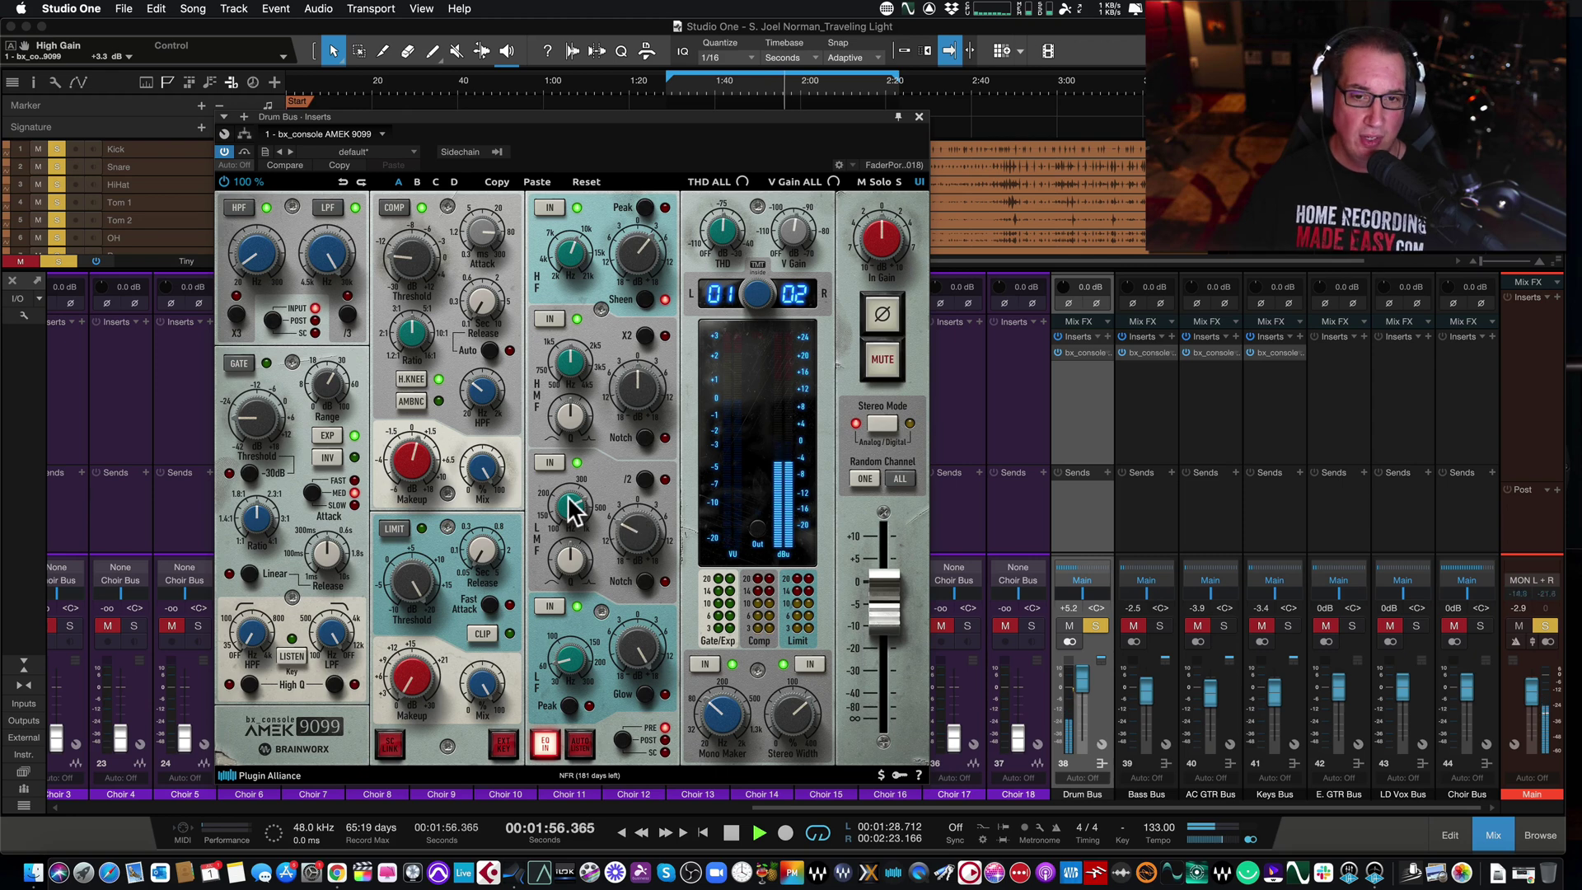
{"action": "left_click_drag", "start_coordinate": [570, 498], "coordinate": [570, 499]}
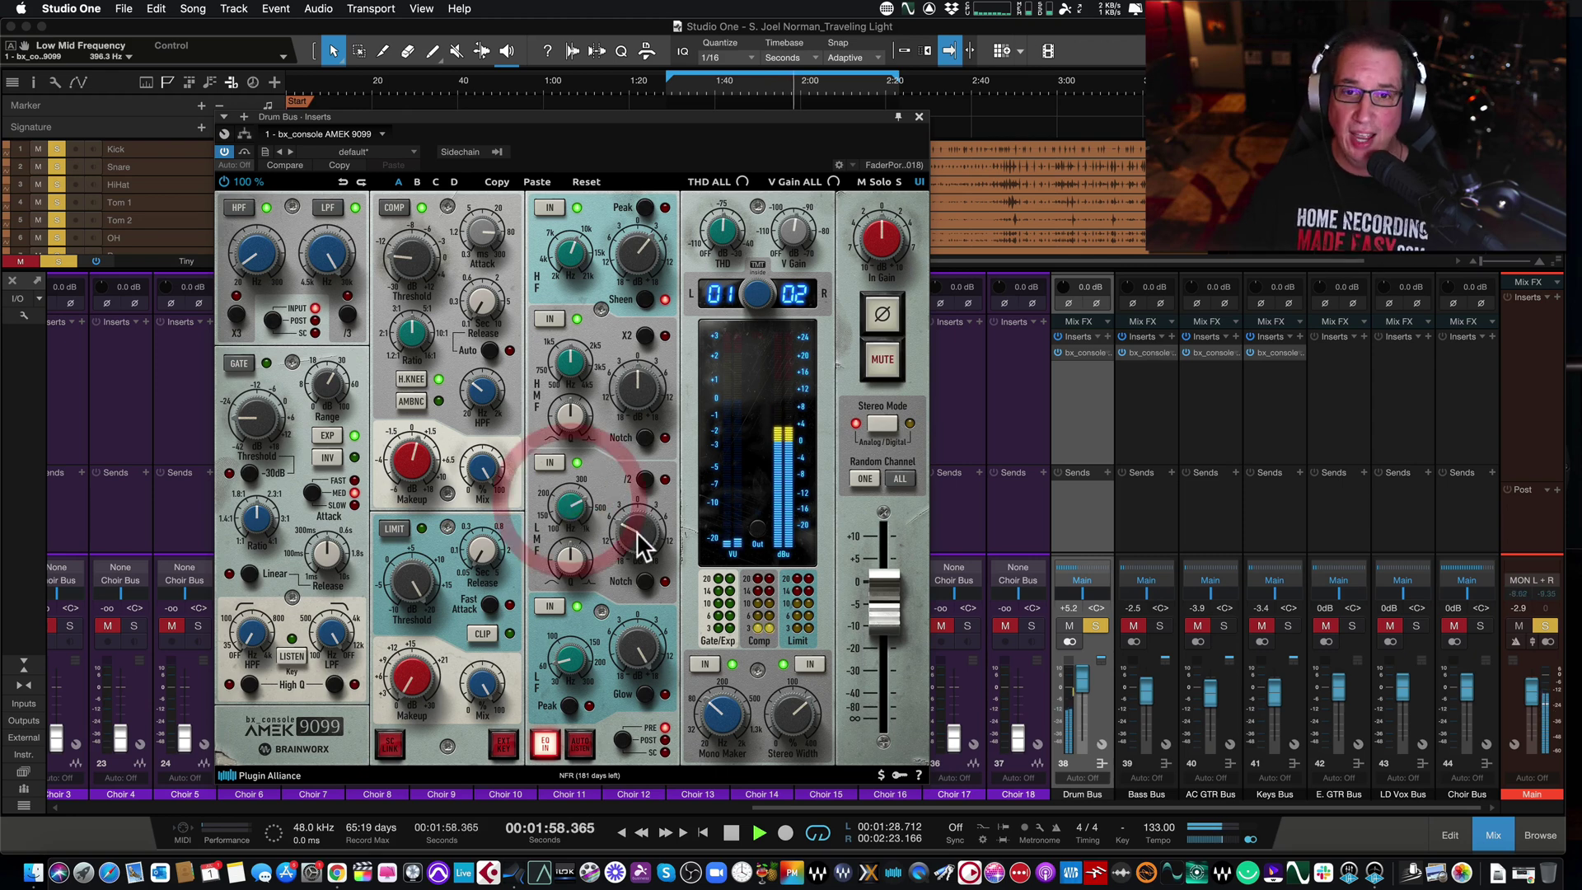
{"action": "left_click_drag", "start_coordinate": [639, 544], "coordinate": [614, 503]}
Set the EQ's low-band frequency to about 59 Hz and compare the sound with the low band out and in.
{"action": "left_click_drag", "start_coordinate": [560, 660], "coordinate": [560, 659]}
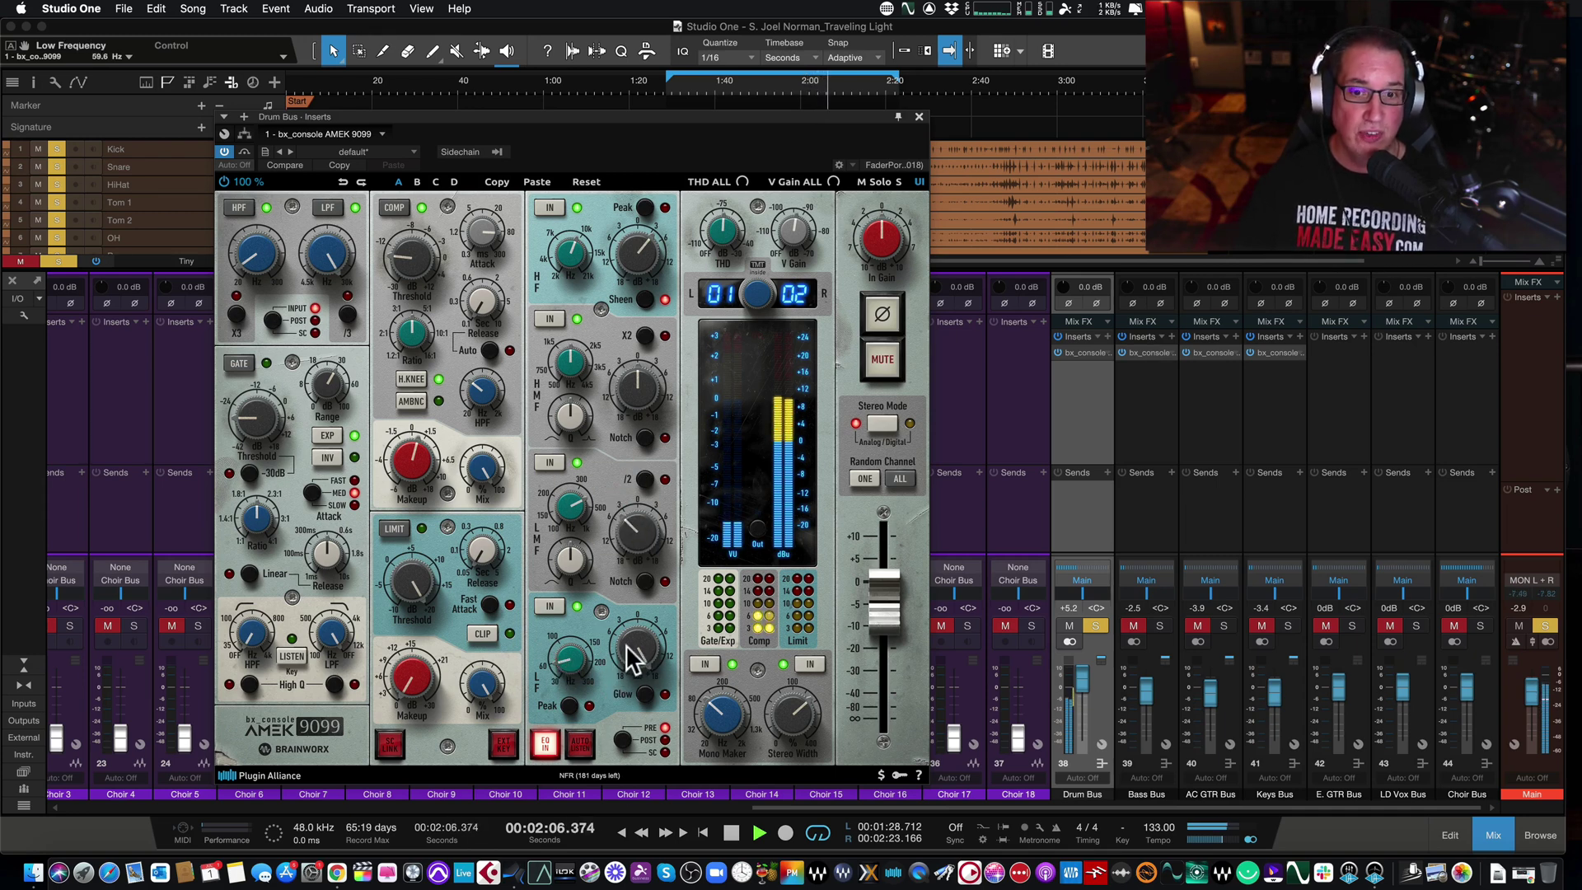
{"action": "left_click", "coordinate": [542, 599]}
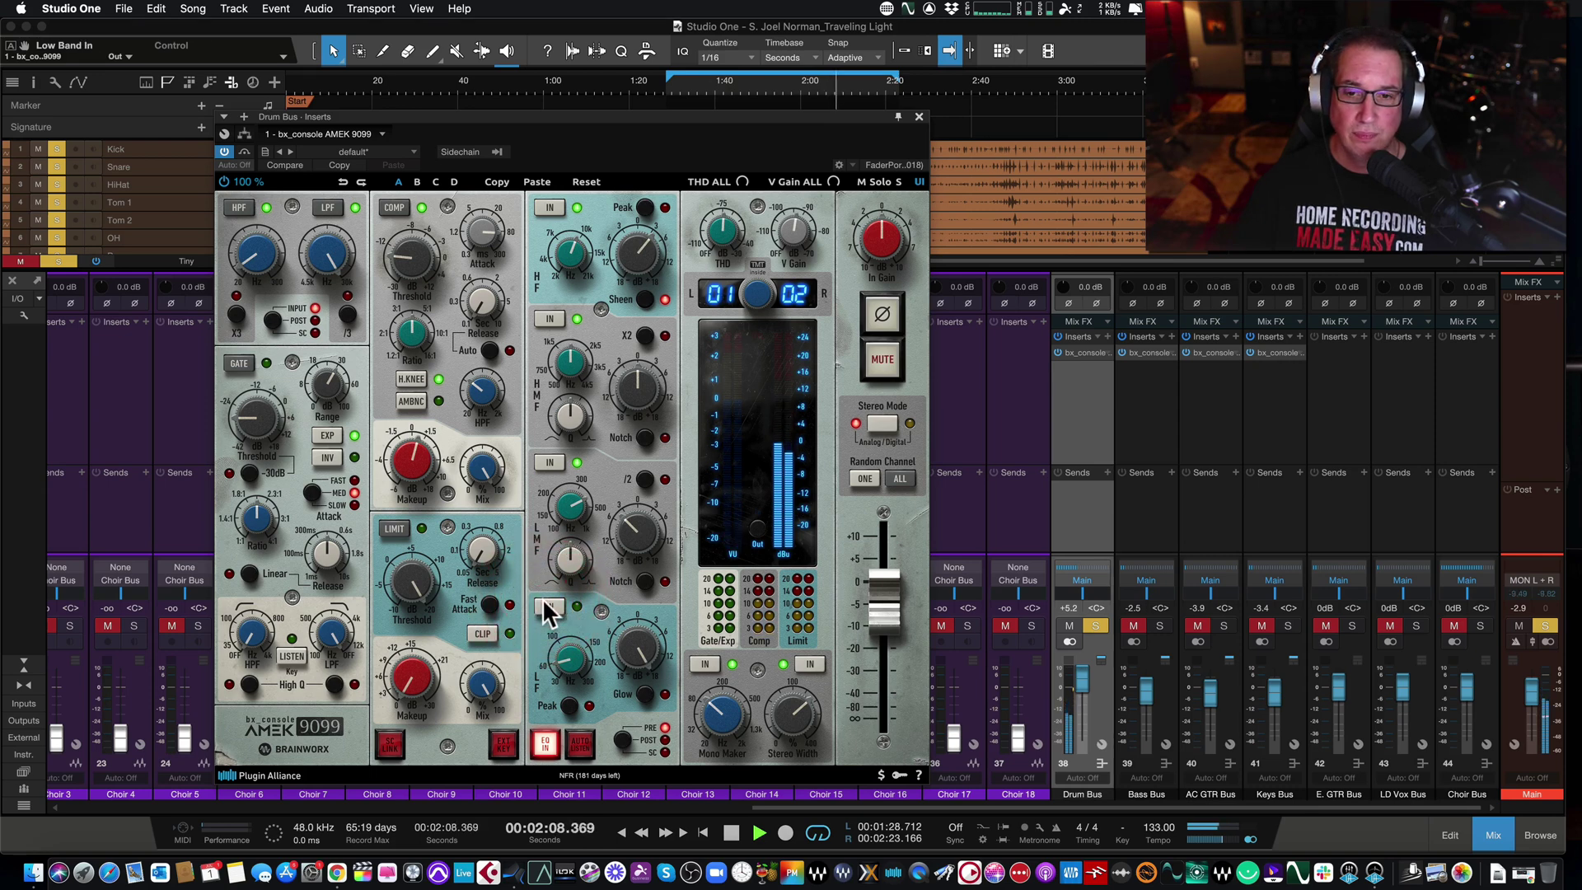
{"action": "left_click", "coordinate": [547, 599]}
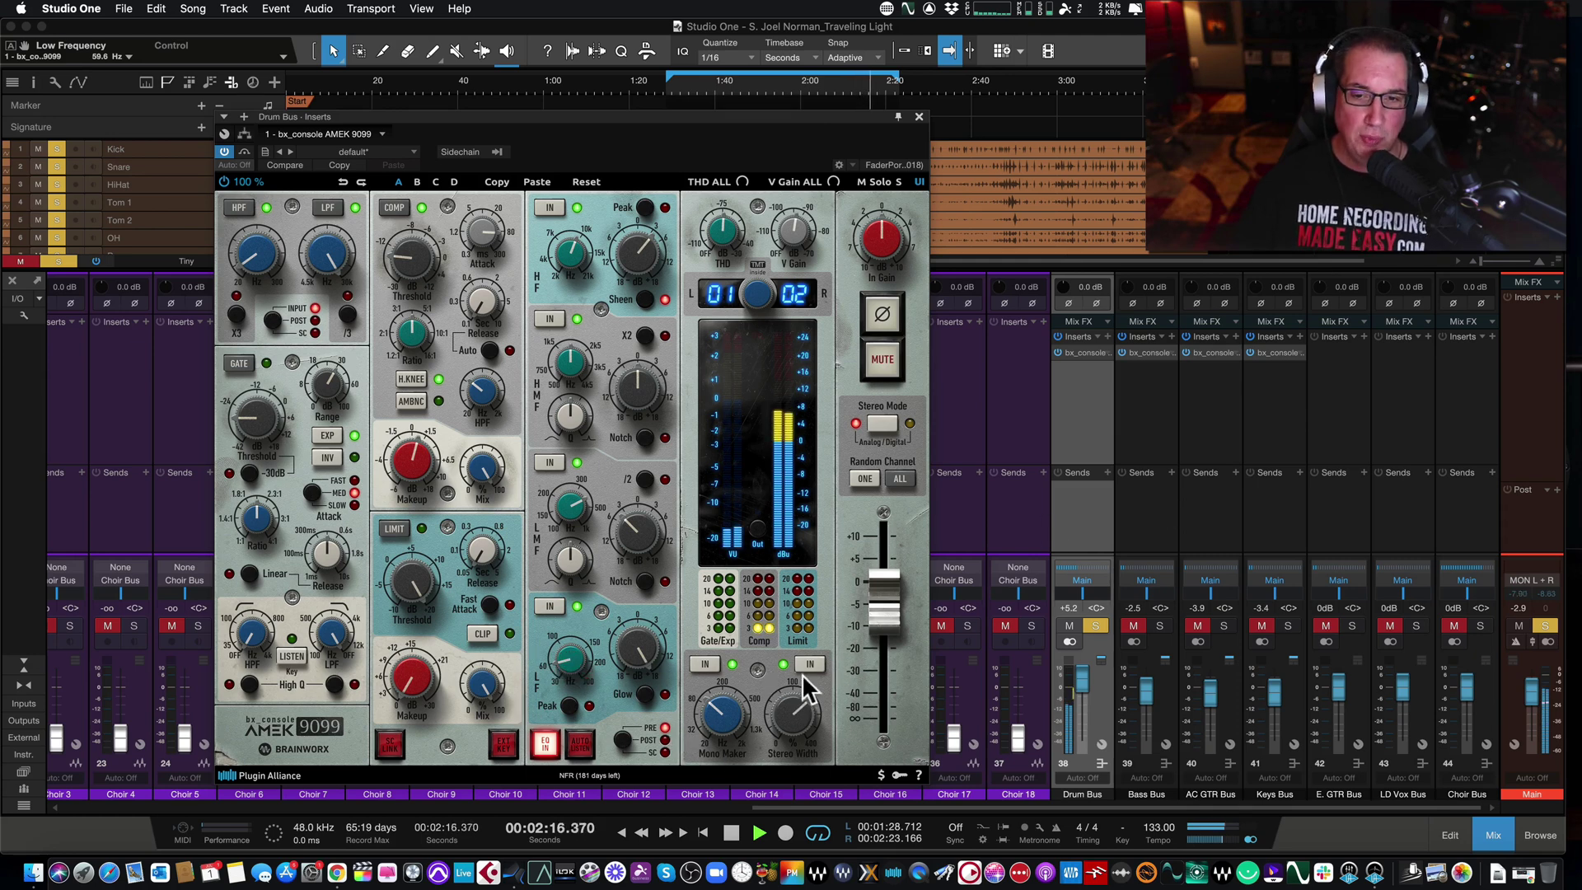
Try the Drum Bus's stereo width at about 12%, widen it to 206%, and compare the result with the plug-in bypassed.
{"action": "left_click_drag", "start_coordinate": [801, 721], "coordinate": [783, 793]}
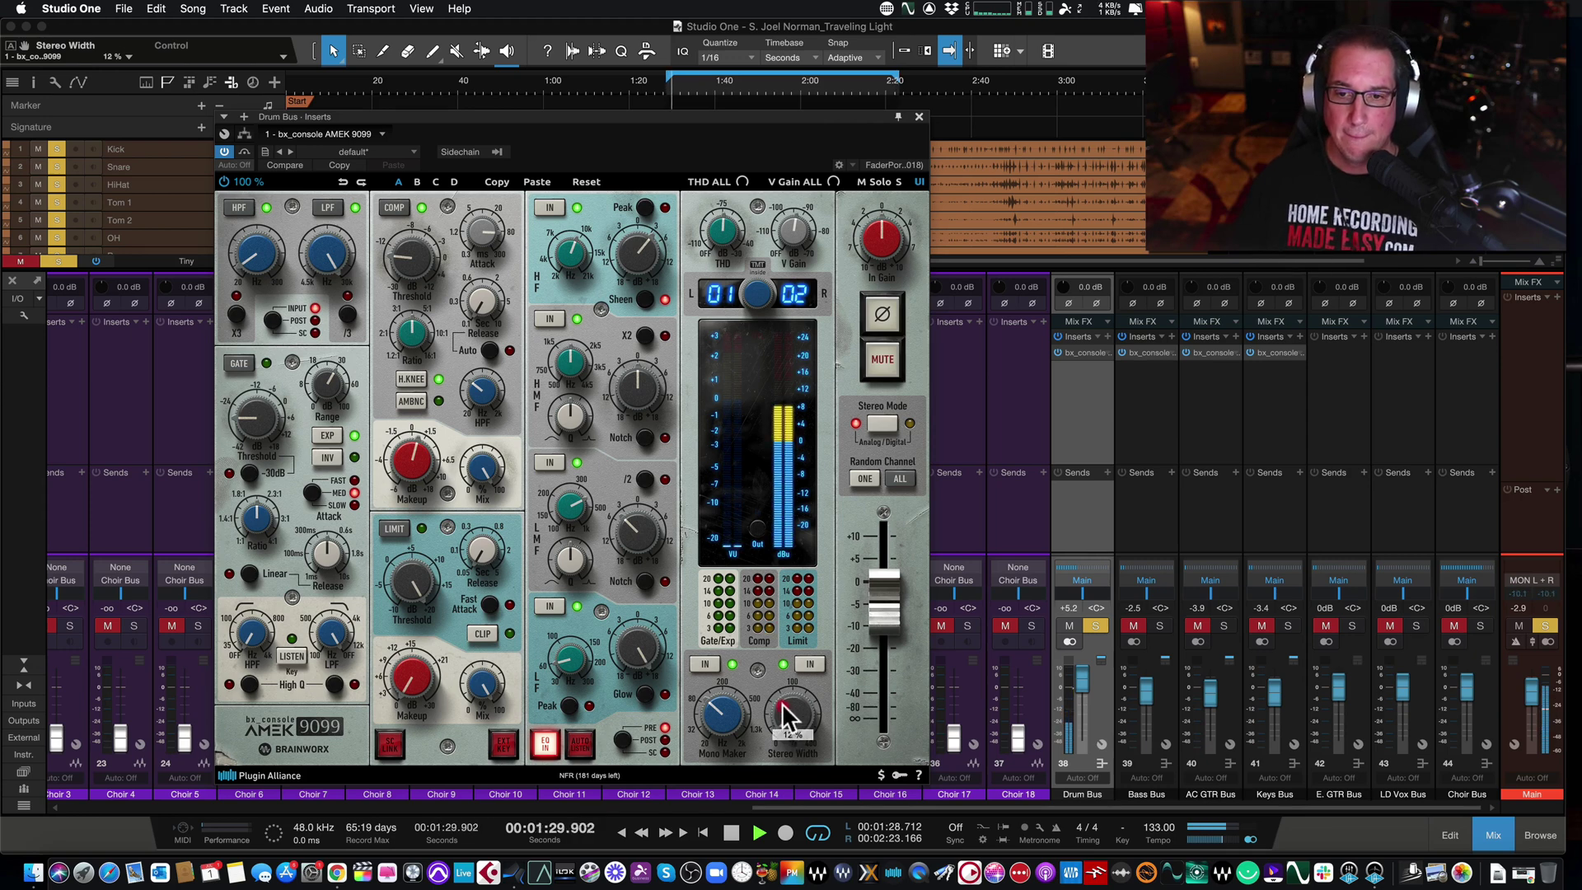
{"action": "left_click_drag", "start_coordinate": [785, 715], "coordinate": [768, 602]}
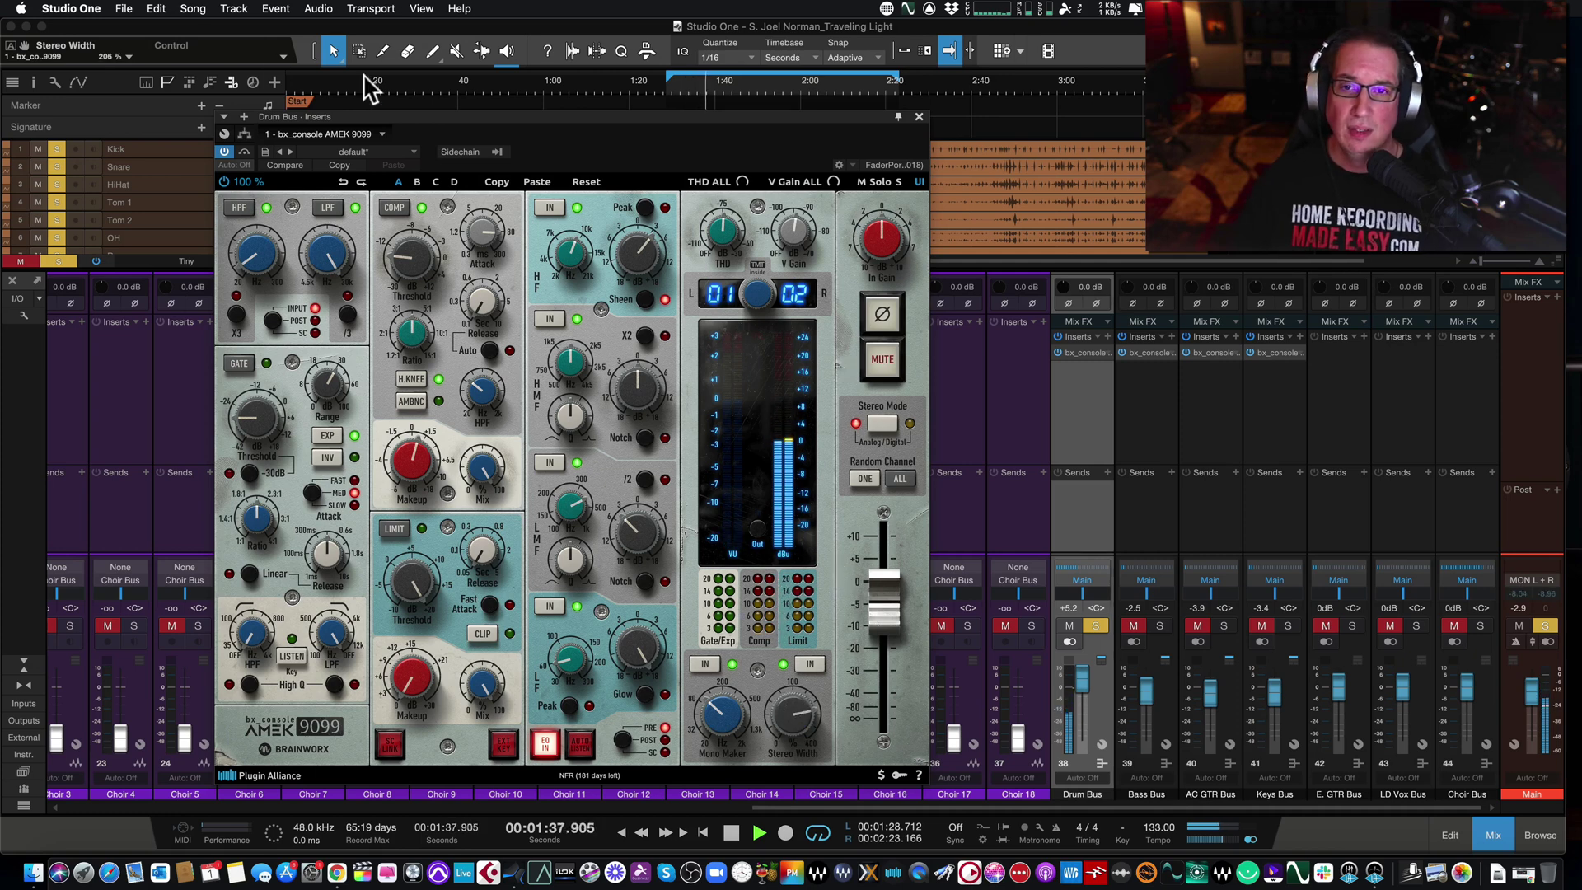
{"action": "left_click", "coordinate": [245, 152]}
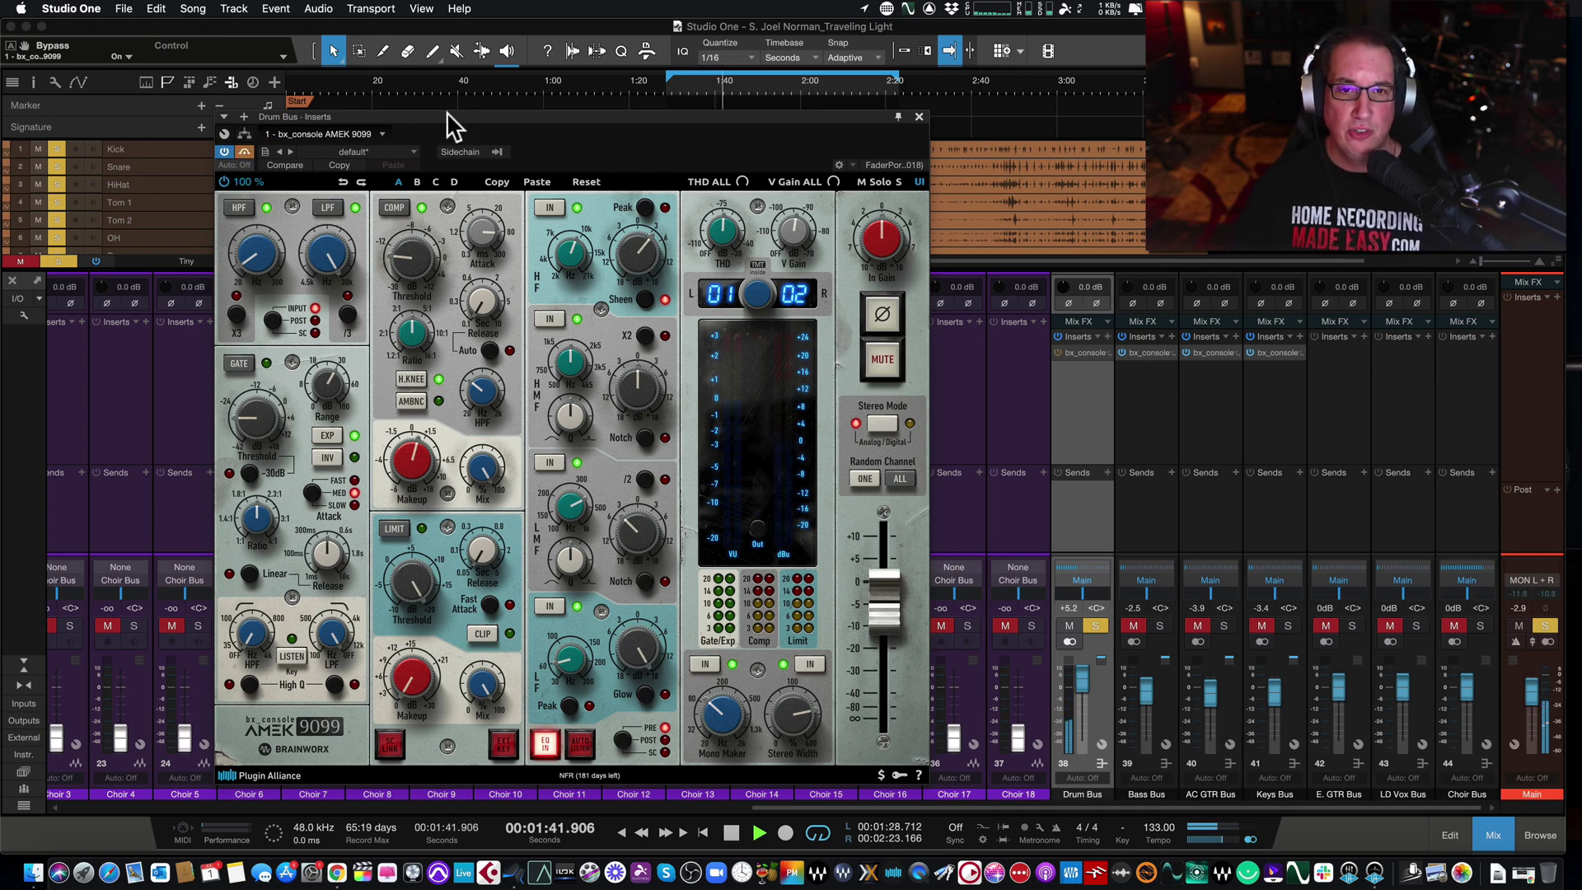
{"action": "left_click", "coordinate": [246, 155]}
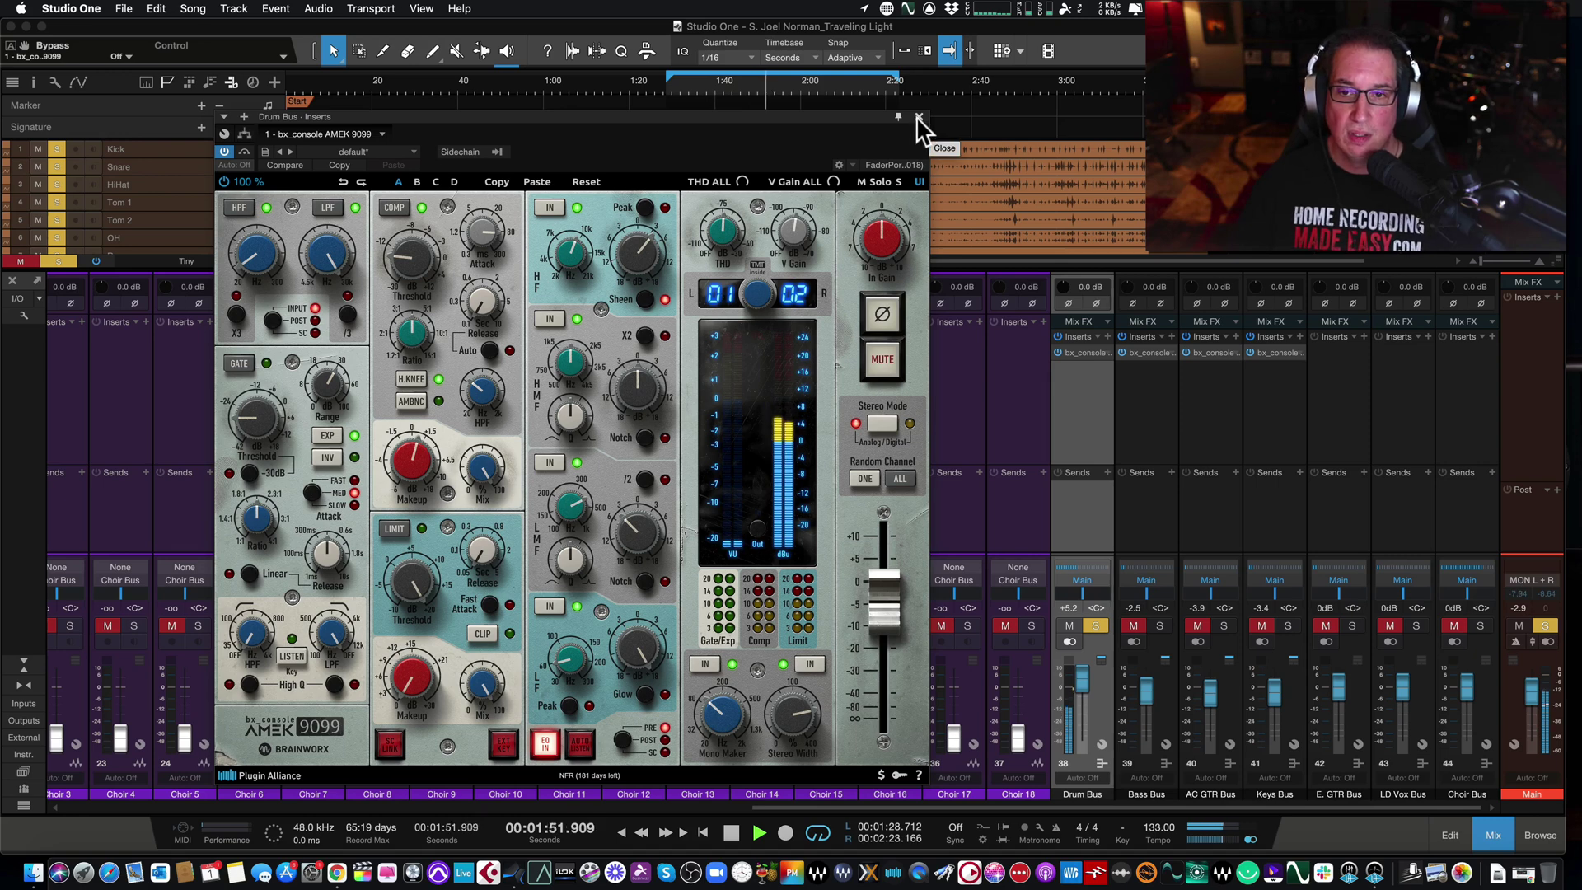
{"action": "key", "text": "space"}
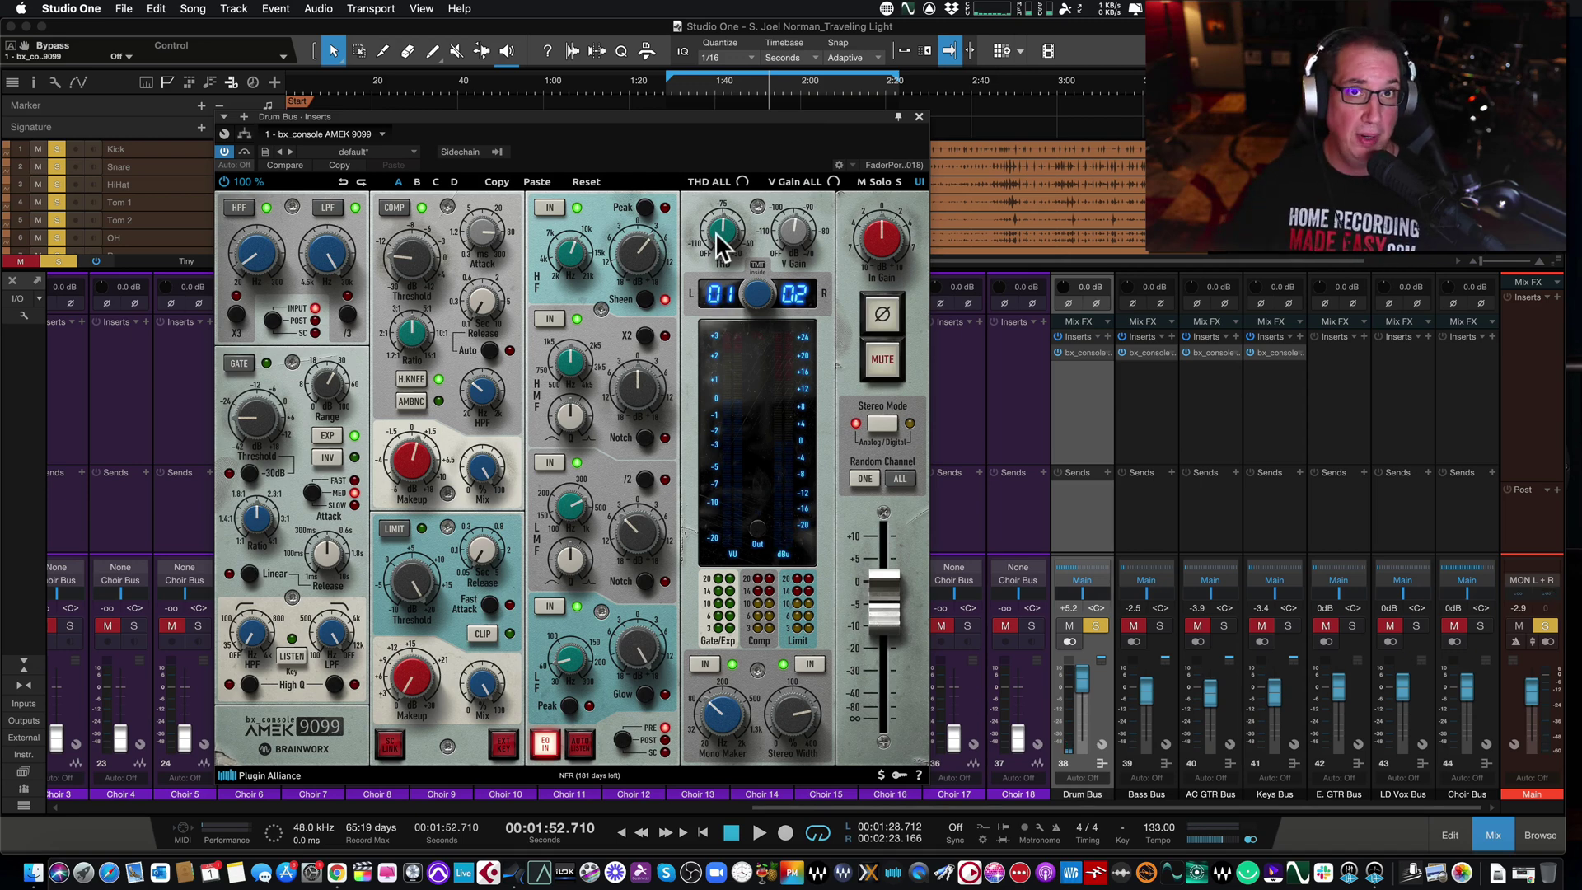
Try a heavy THD of -30 dB with raised V-Gain, compensating with an output gain of about -7.5 dB, and compare against bypass.
{"action": "key", "text": "space"}
{"action": "left_click_drag", "start_coordinate": [725, 239], "coordinate": [719, 188]}
{"action": "mouse_move", "coordinate": [792, 234]}
{"action": "left_mouse_down"}
{"action": "mouse_move", "coordinate": [782, 206]}
{"action": "mouse_move", "coordinate": [729, 238]}
{"action": "mouse_move", "coordinate": [724, 189]}
{"action": "left_mouse_up"}
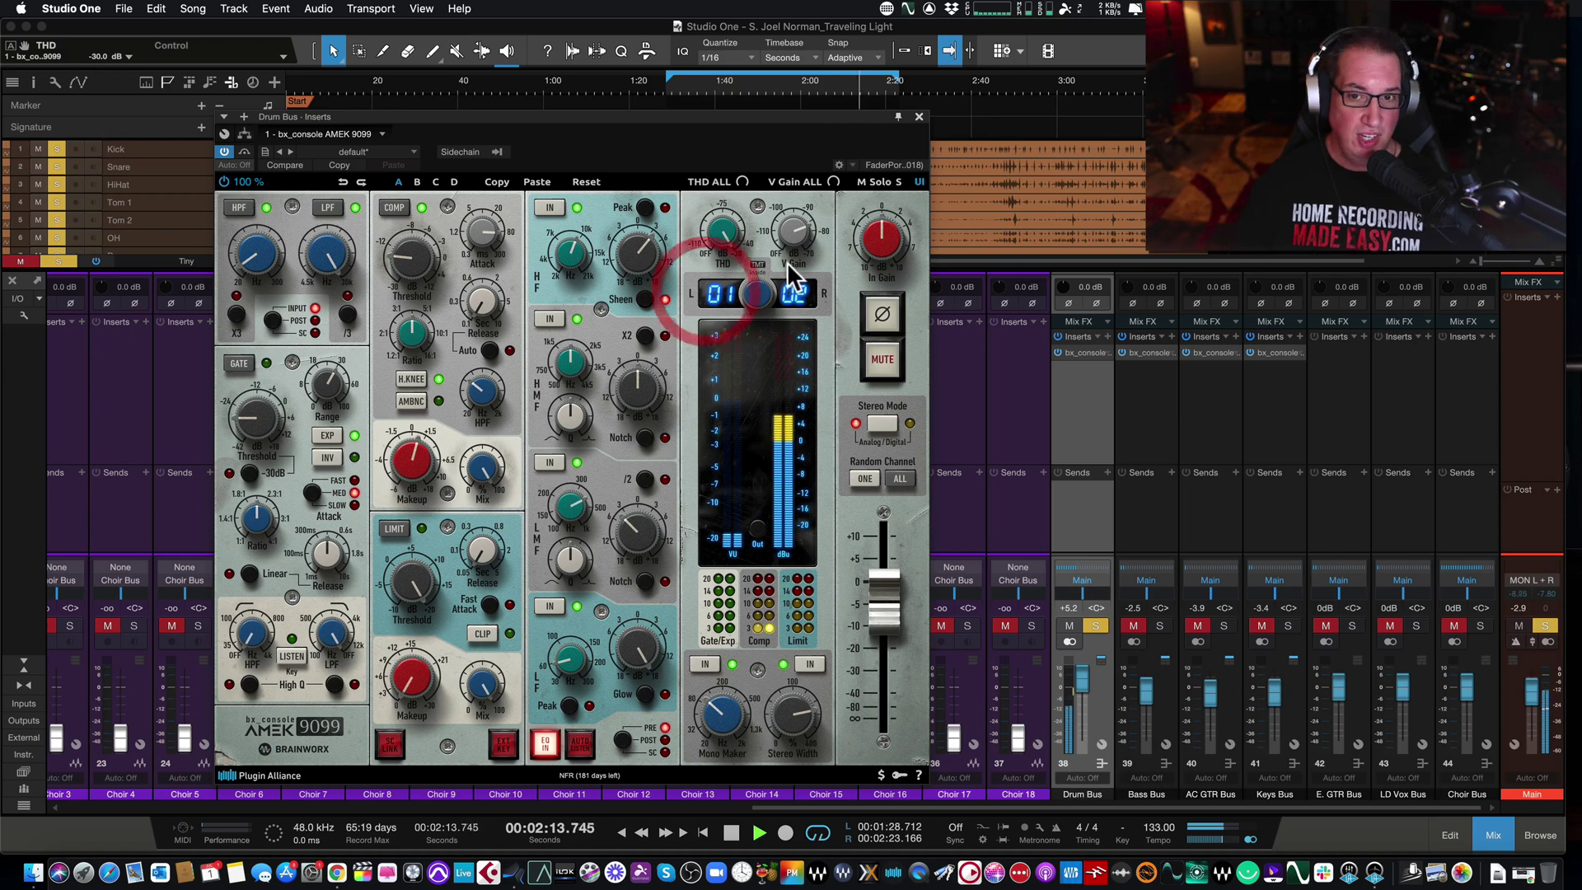
{"action": "mouse_move", "coordinate": [887, 243]}
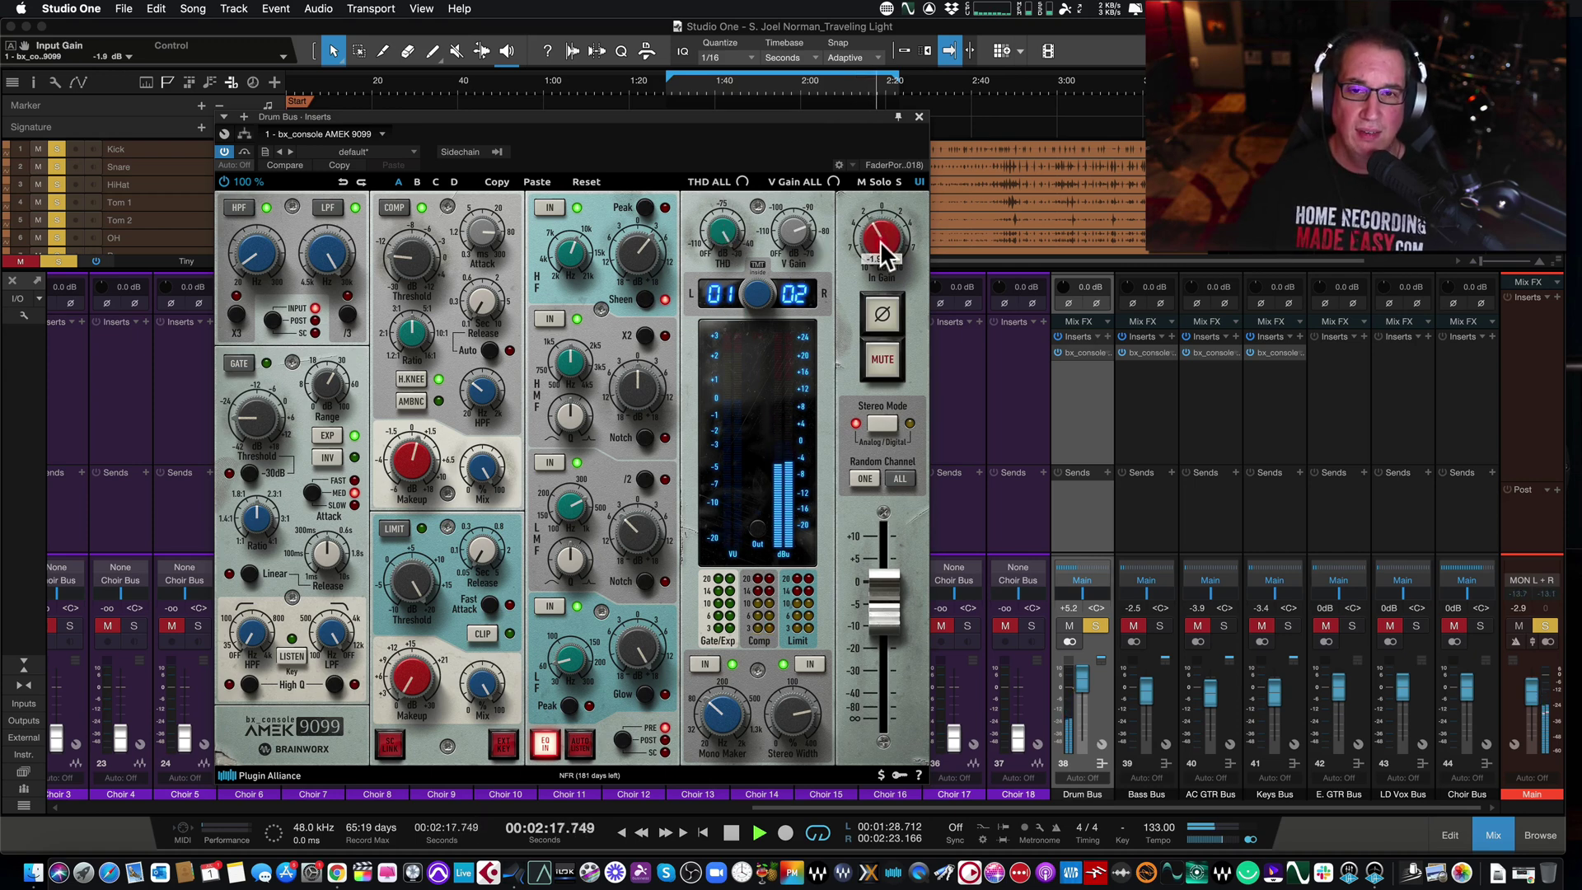
{"action": "left_click_drag", "start_coordinate": [887, 255], "coordinate": [885, 236]}
{"action": "left_click_drag", "start_coordinate": [883, 592], "coordinate": [883, 614]}
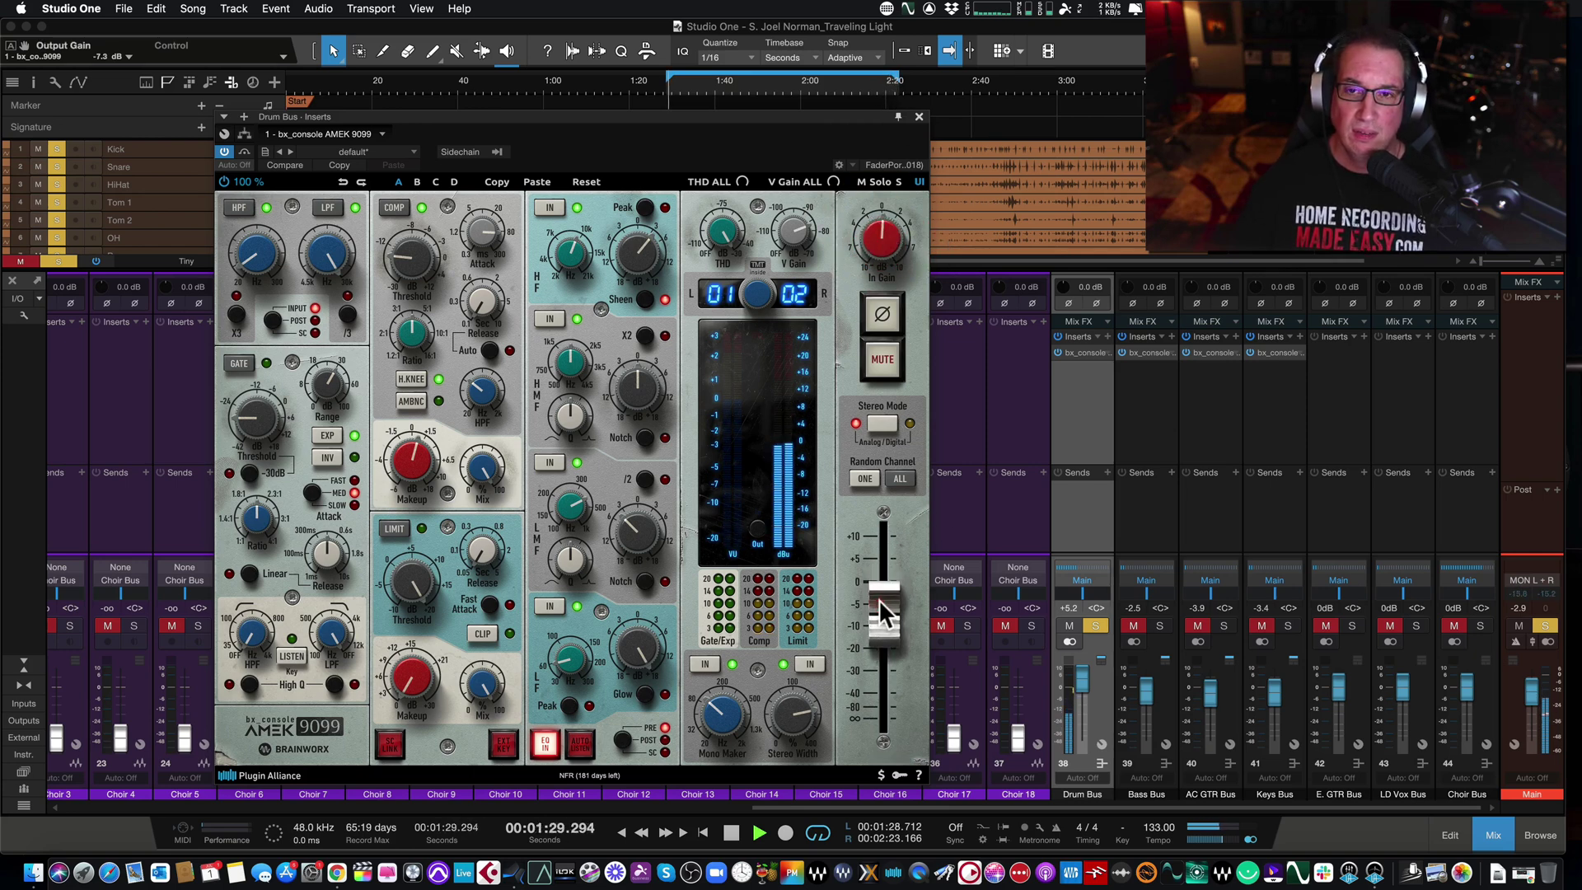
{"action": "left_click", "coordinate": [243, 151]}
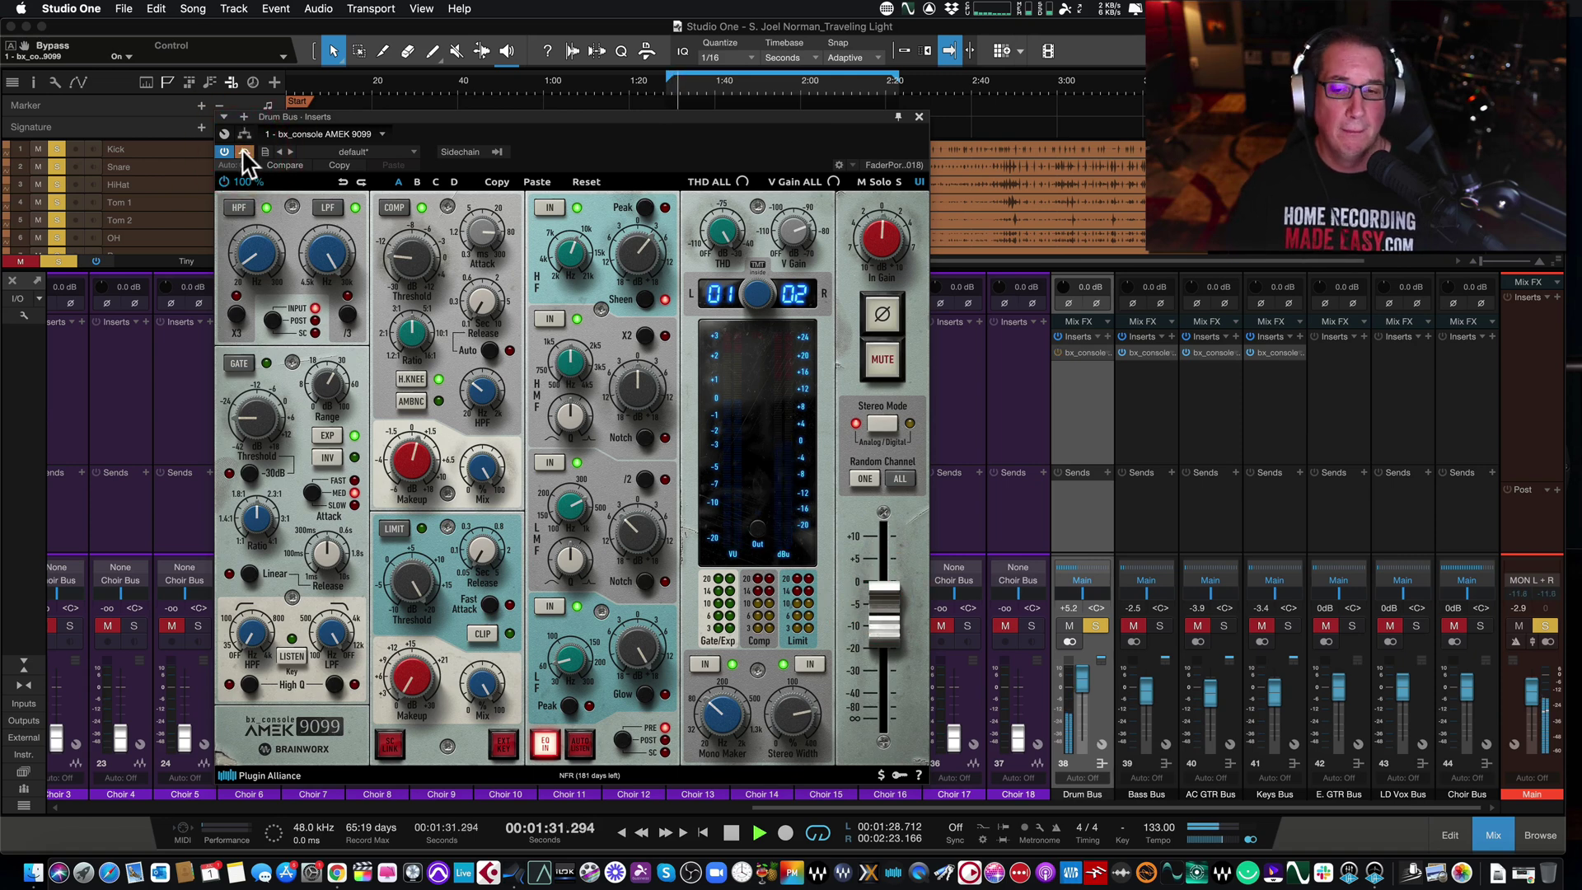
{"action": "left_click", "coordinate": [243, 151]}
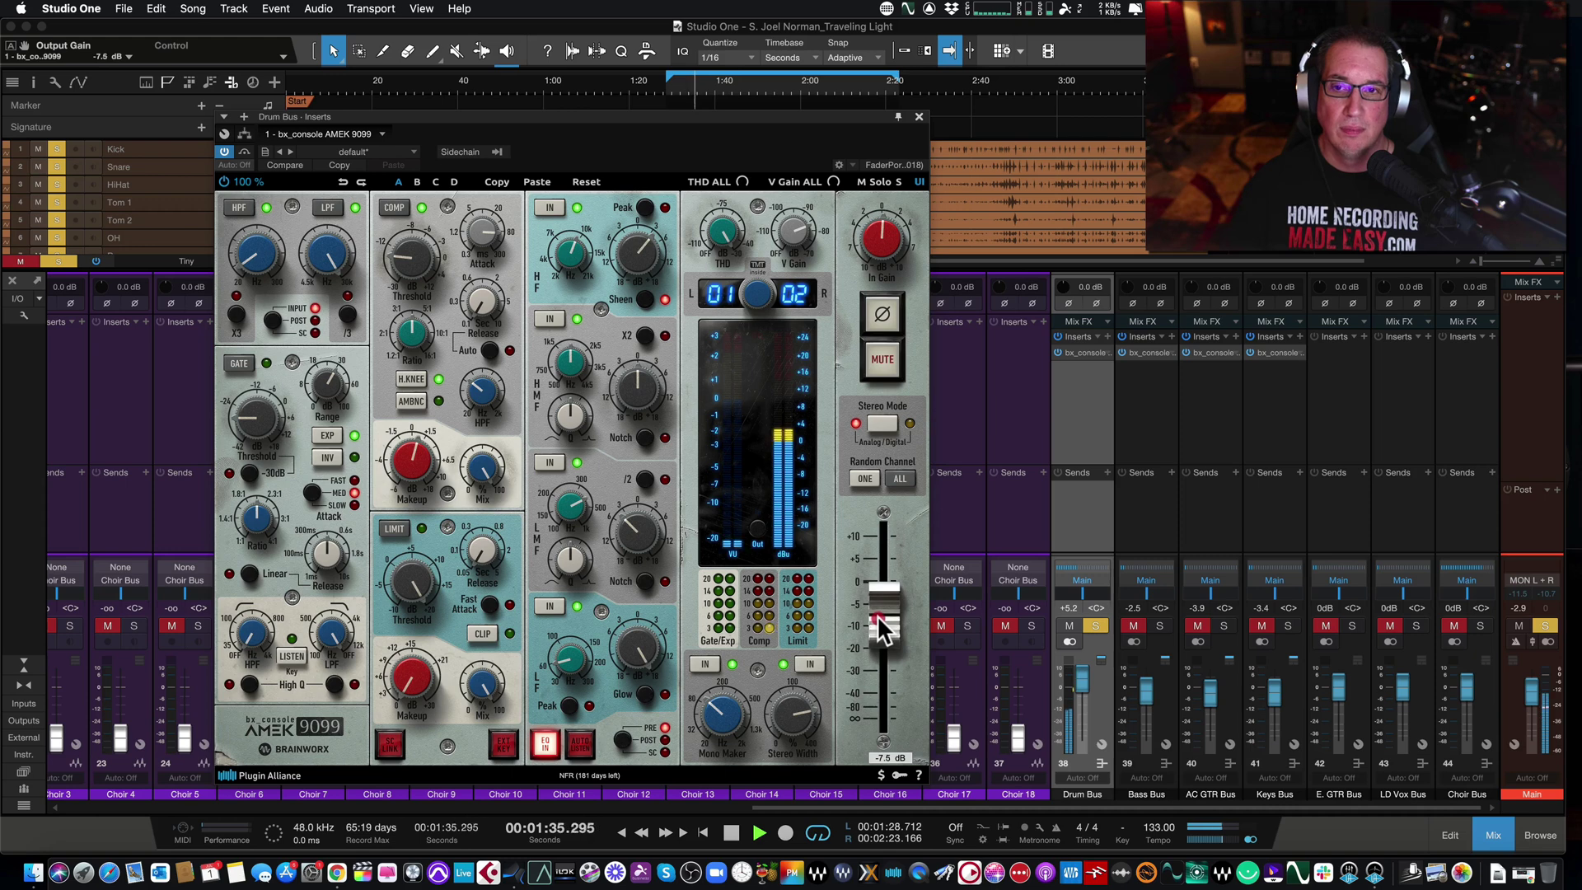
Back off the Drum Bus's THD with V-Gain at -67.5 dB, and match the output gain to the bypassed level at -5.2 dB.
{"action": "mouse_move", "coordinate": [722, 235]}
{"action": "left_mouse_down"}
{"action": "mouse_move", "coordinate": [723, 274]}
{"action": "mouse_move", "coordinate": [795, 247]}
{"action": "left_mouse_up"}
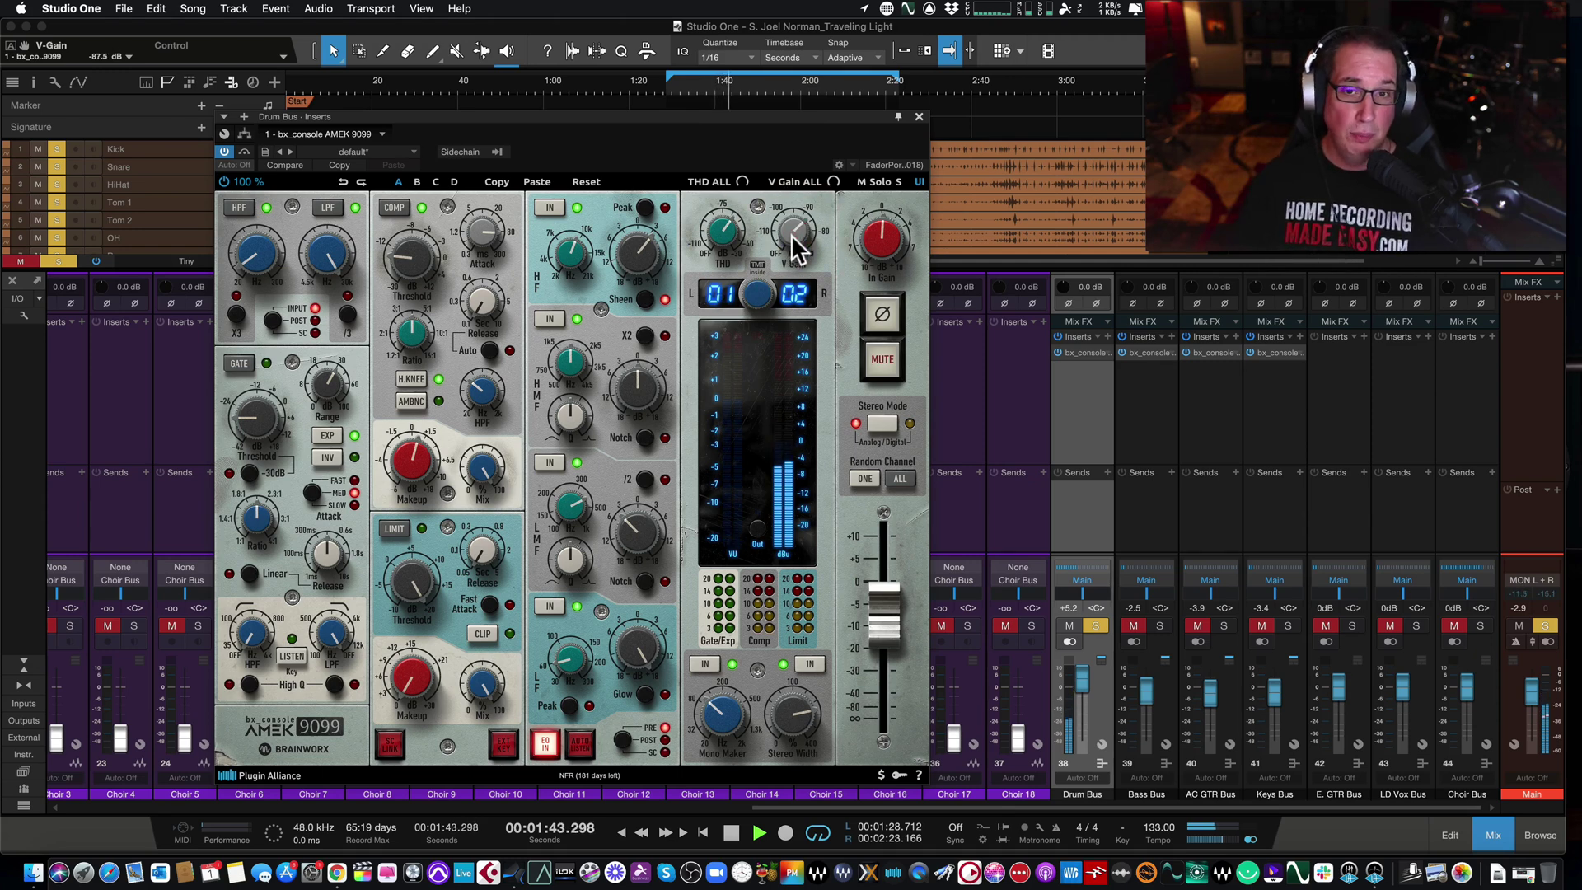
{"action": "left_click_drag", "start_coordinate": [881, 630], "coordinate": [882, 619]}
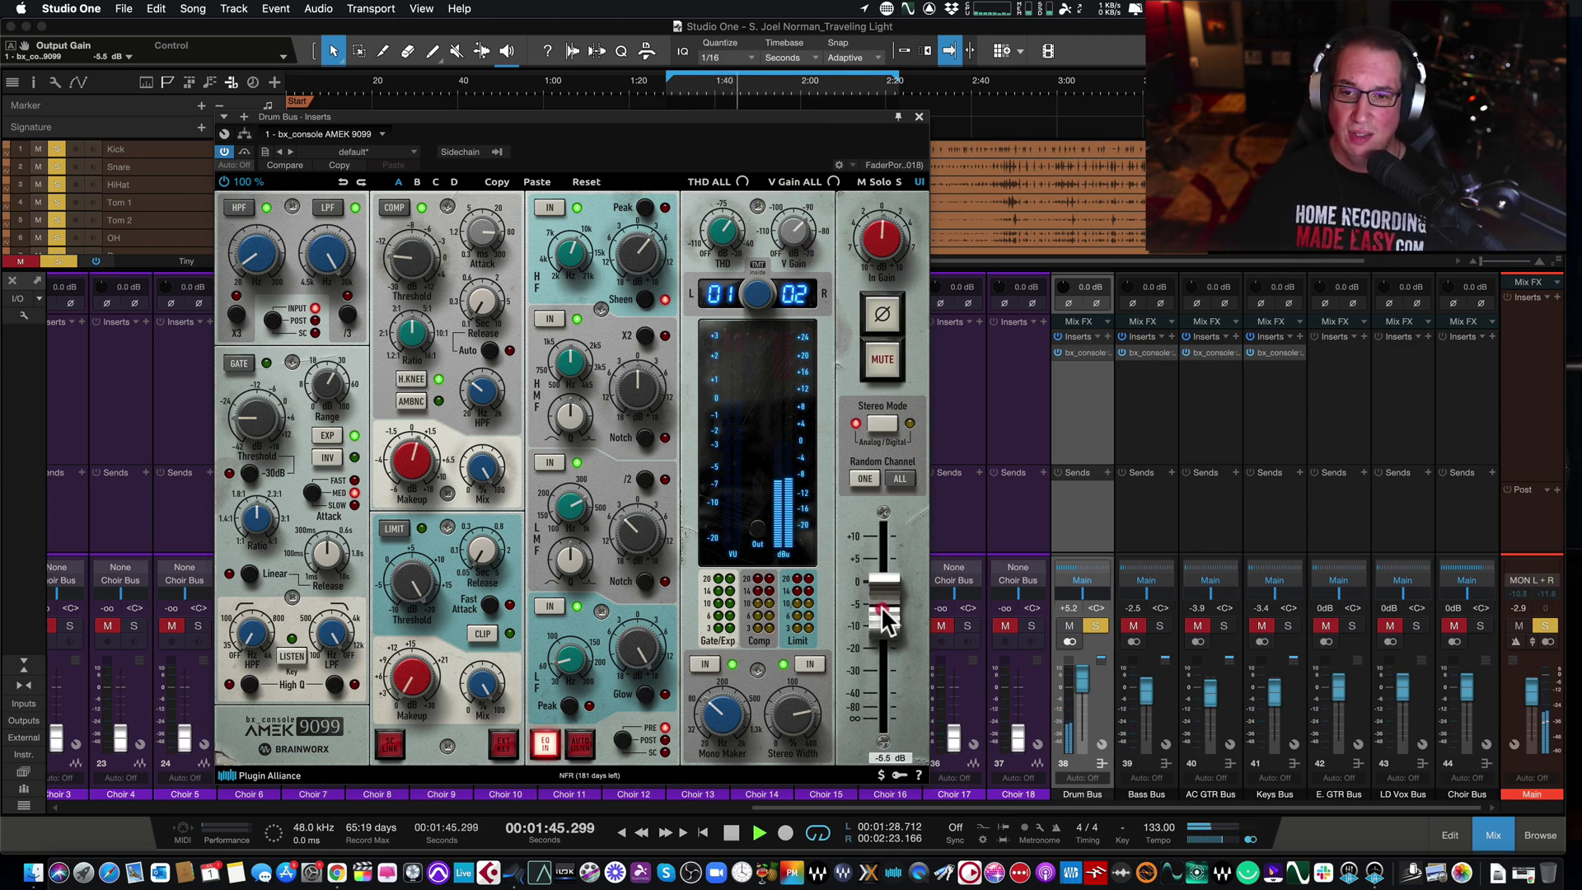
{"action": "left_click", "coordinate": [245, 151]}
{"action": "left_click", "coordinate": [245, 151]}
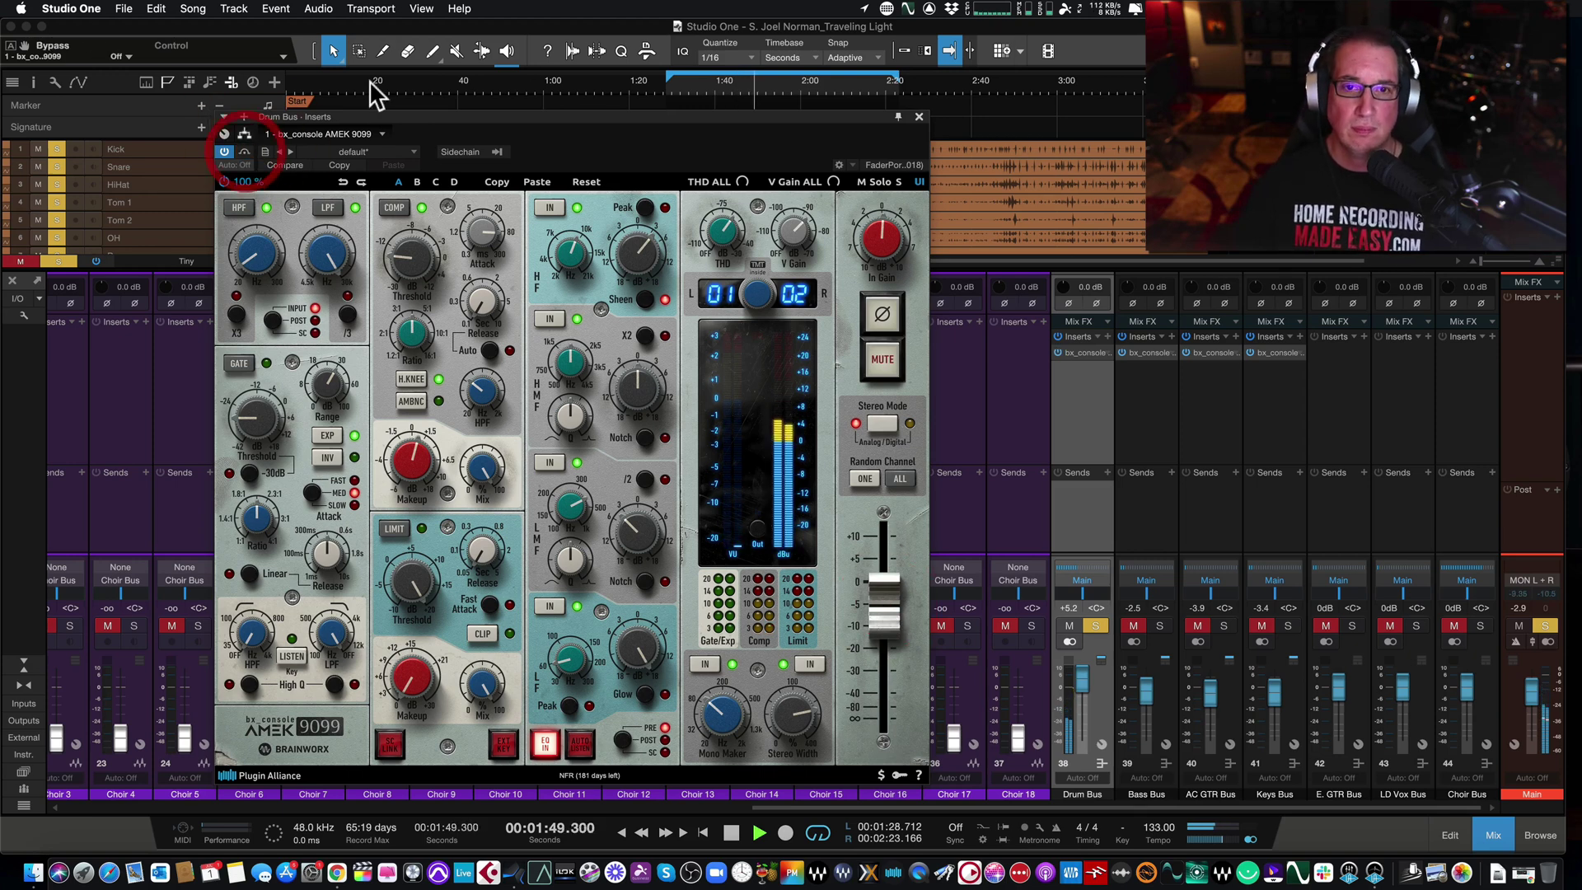
{"action": "left_click_drag", "start_coordinate": [886, 614], "coordinate": [883, 609]}
{"action": "left_click", "coordinate": [920, 117]}
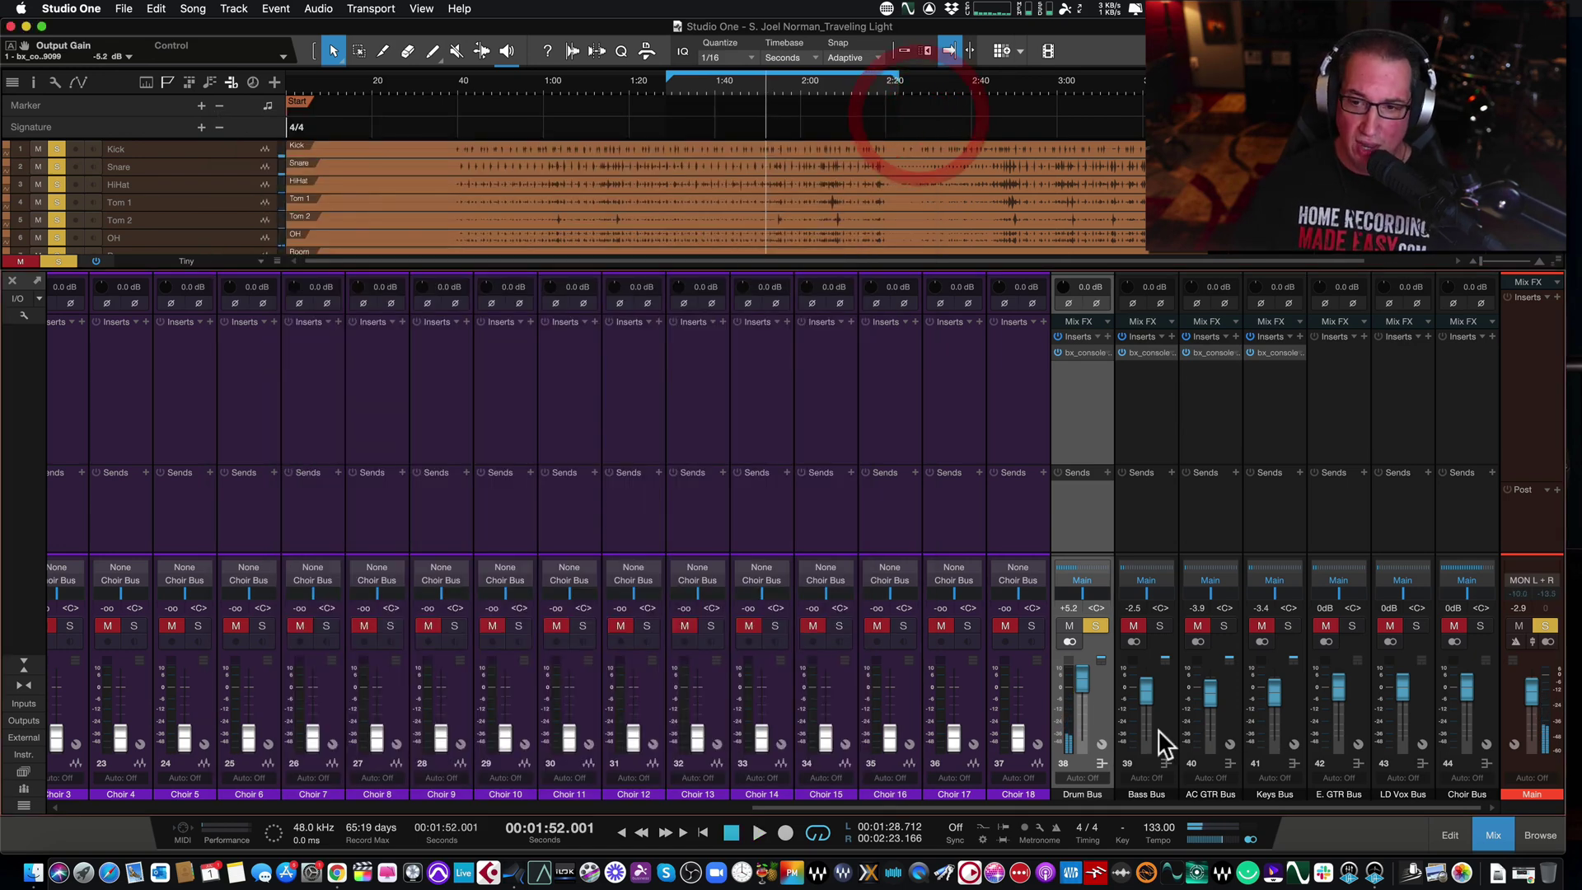
Lower the Drum Bus to -4.4 dB, and play the Bass Bus alone with its bx_console AMEK 9099 open.
{"action": "left_click_drag", "start_coordinate": [1084, 674], "coordinate": [1085, 688]}
{"action": "left_click", "coordinate": [1159, 626]}
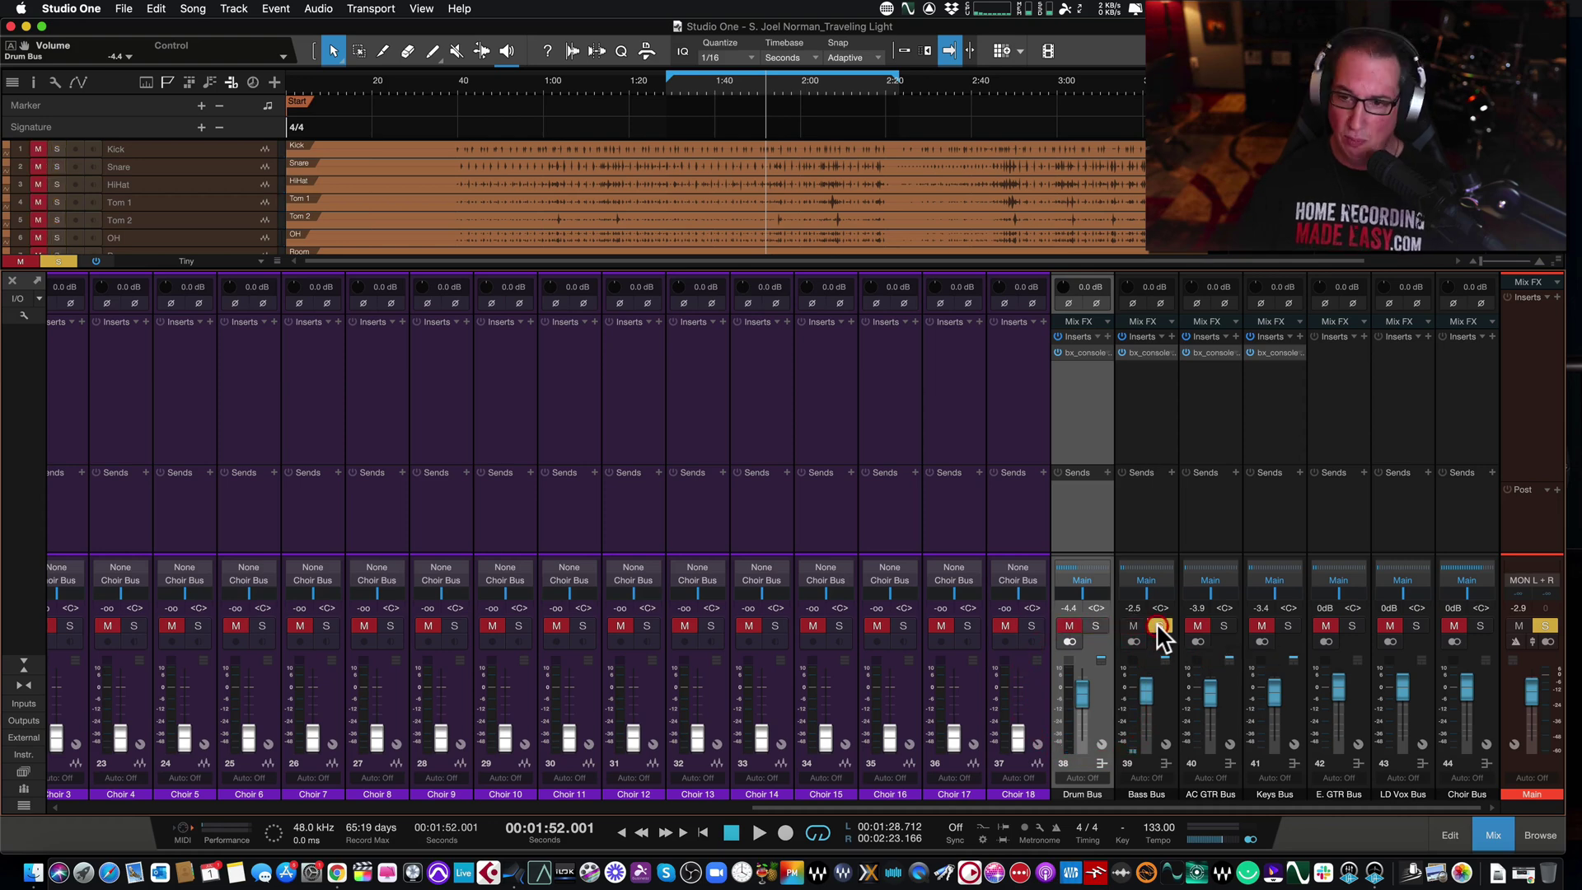
{"action": "key", "text": "space"}
{"action": "left_click", "coordinate": [1140, 349]}
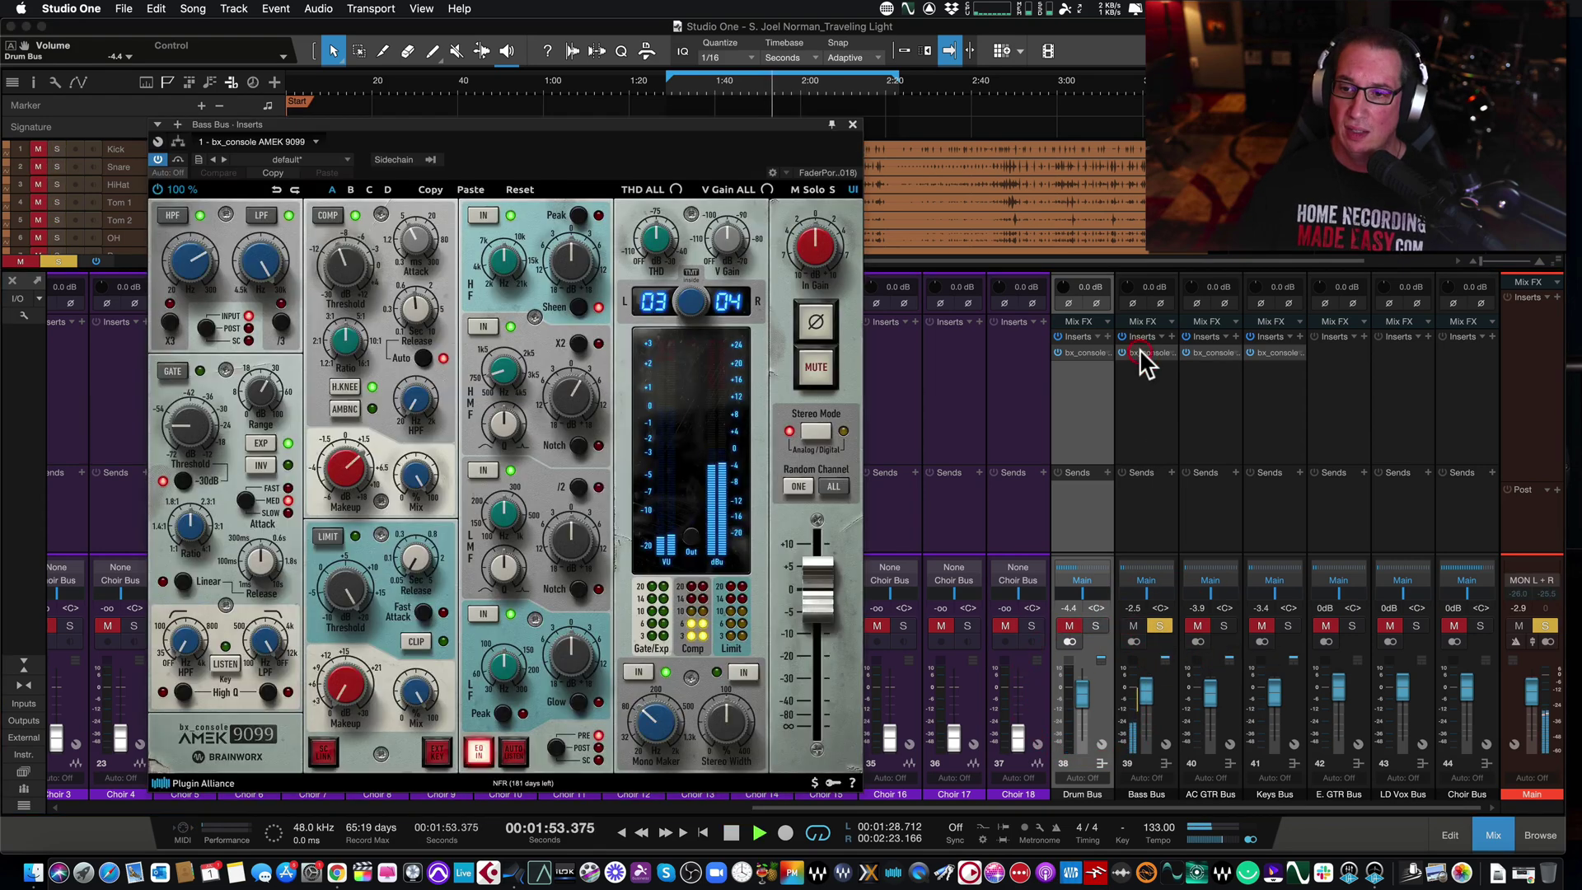
{"action": "left_click_drag", "start_coordinate": [422, 120], "coordinate": [424, 96]}
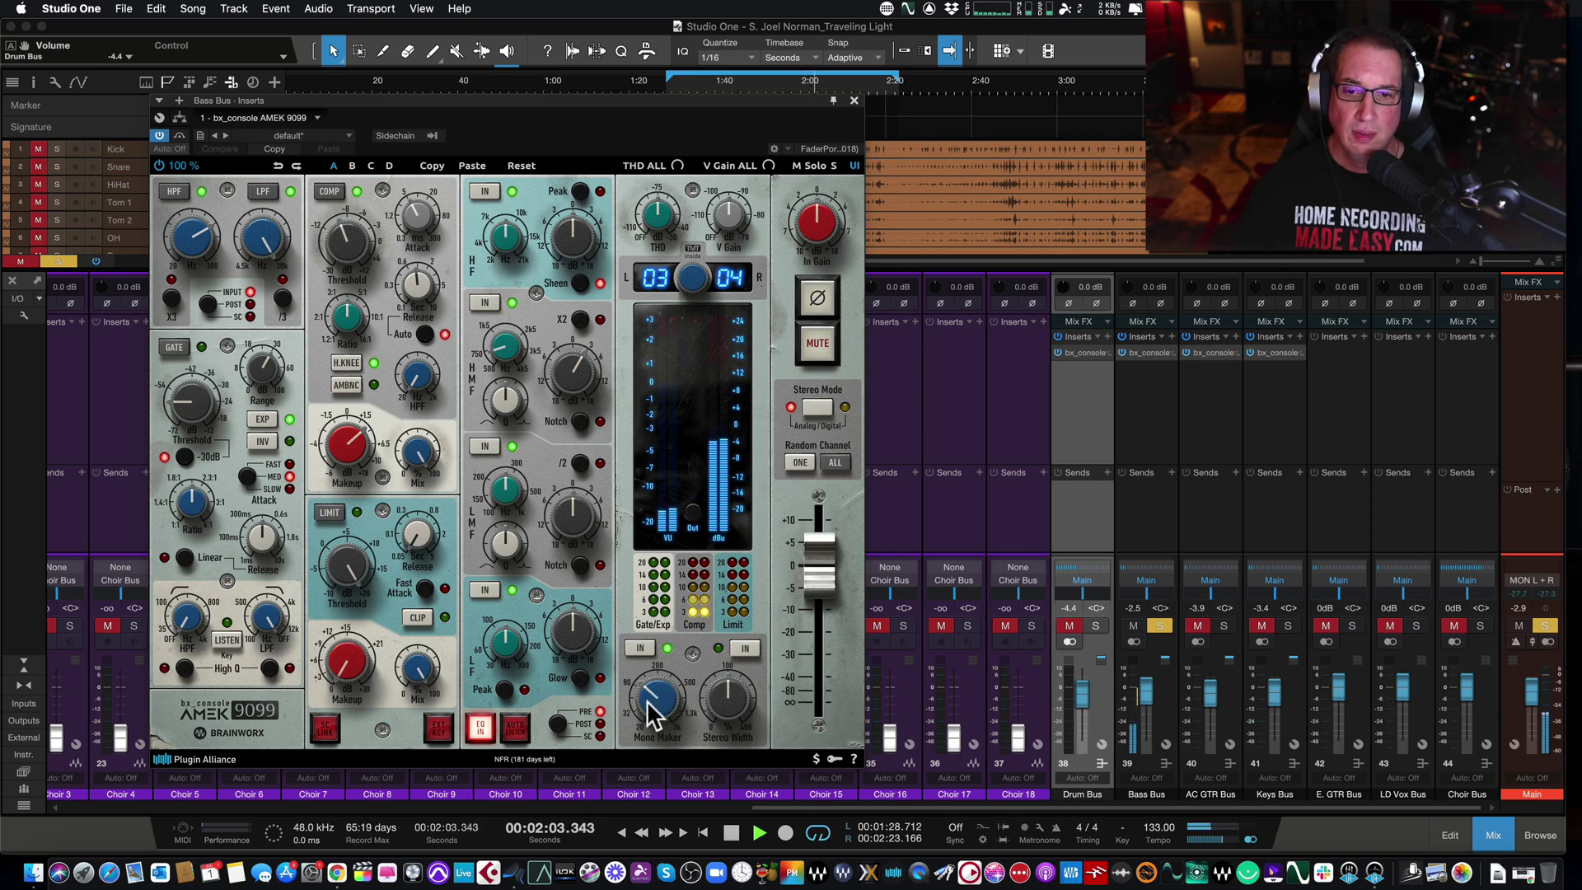
Switch off the Bass Bus's stereo width control, and sweep the Mono Maker up to 2.00 kHz and down to about 63 Hz.
{"action": "mouse_move", "coordinate": [725, 700]}
{"action": "left_mouse_down"}
{"action": "mouse_move", "coordinate": [720, 657]}
{"action": "mouse_move", "coordinate": [746, 691]}
{"action": "mouse_move", "coordinate": [724, 699]}
{"action": "mouse_move", "coordinate": [730, 824]}
{"action": "mouse_move", "coordinate": [709, 580]}
{"action": "mouse_move", "coordinate": [713, 728]}
{"action": "mouse_move", "coordinate": [714, 702]}
{"action": "left_mouse_up"}
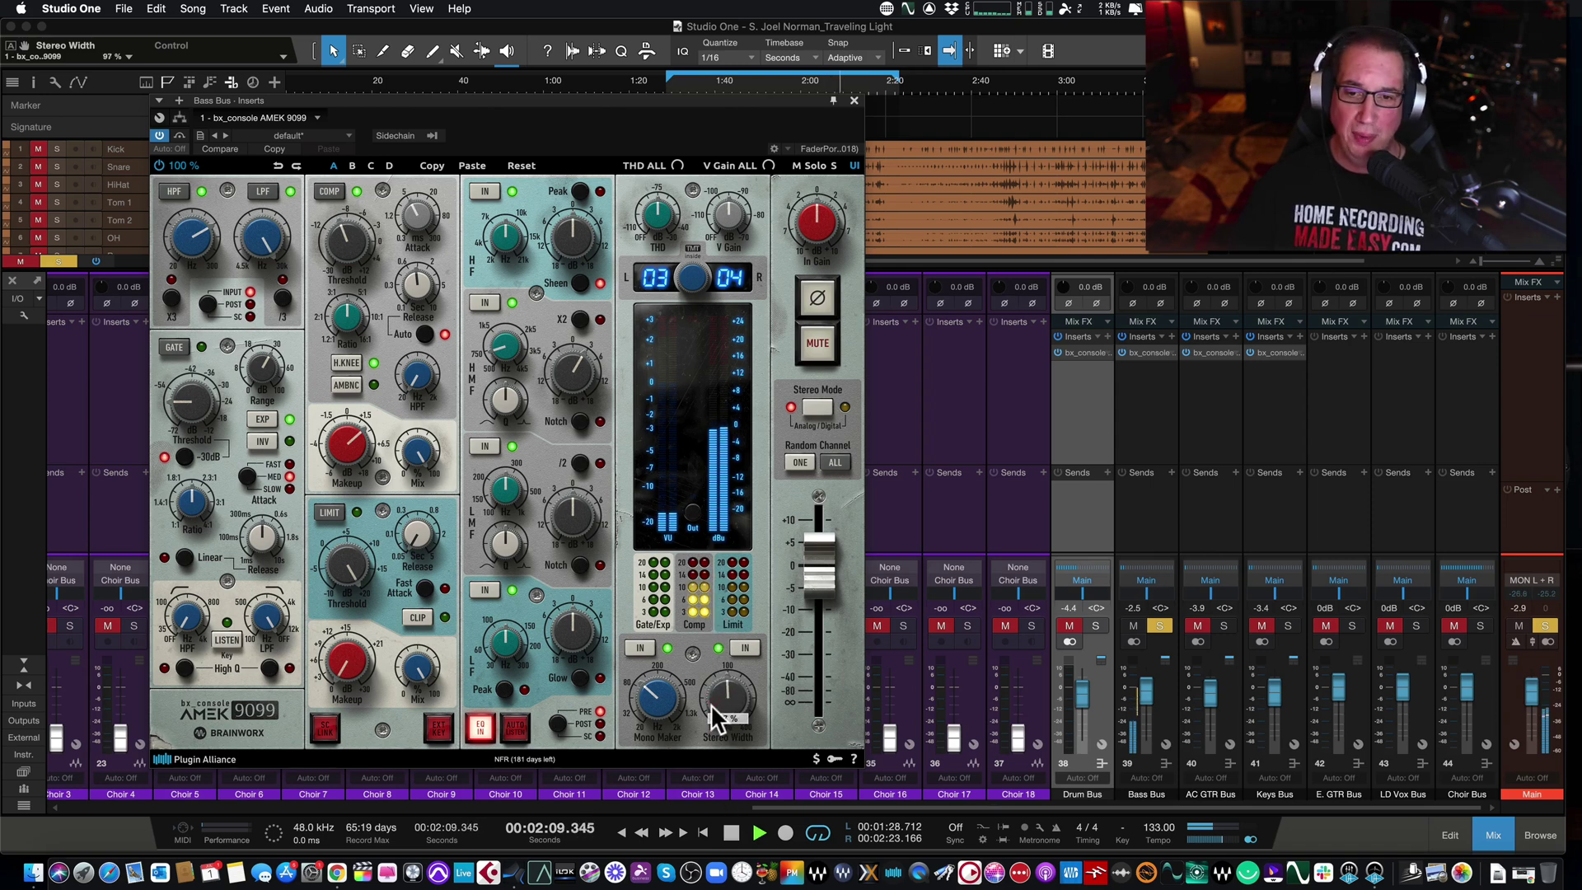
{"action": "left_click", "coordinate": [744, 649]}
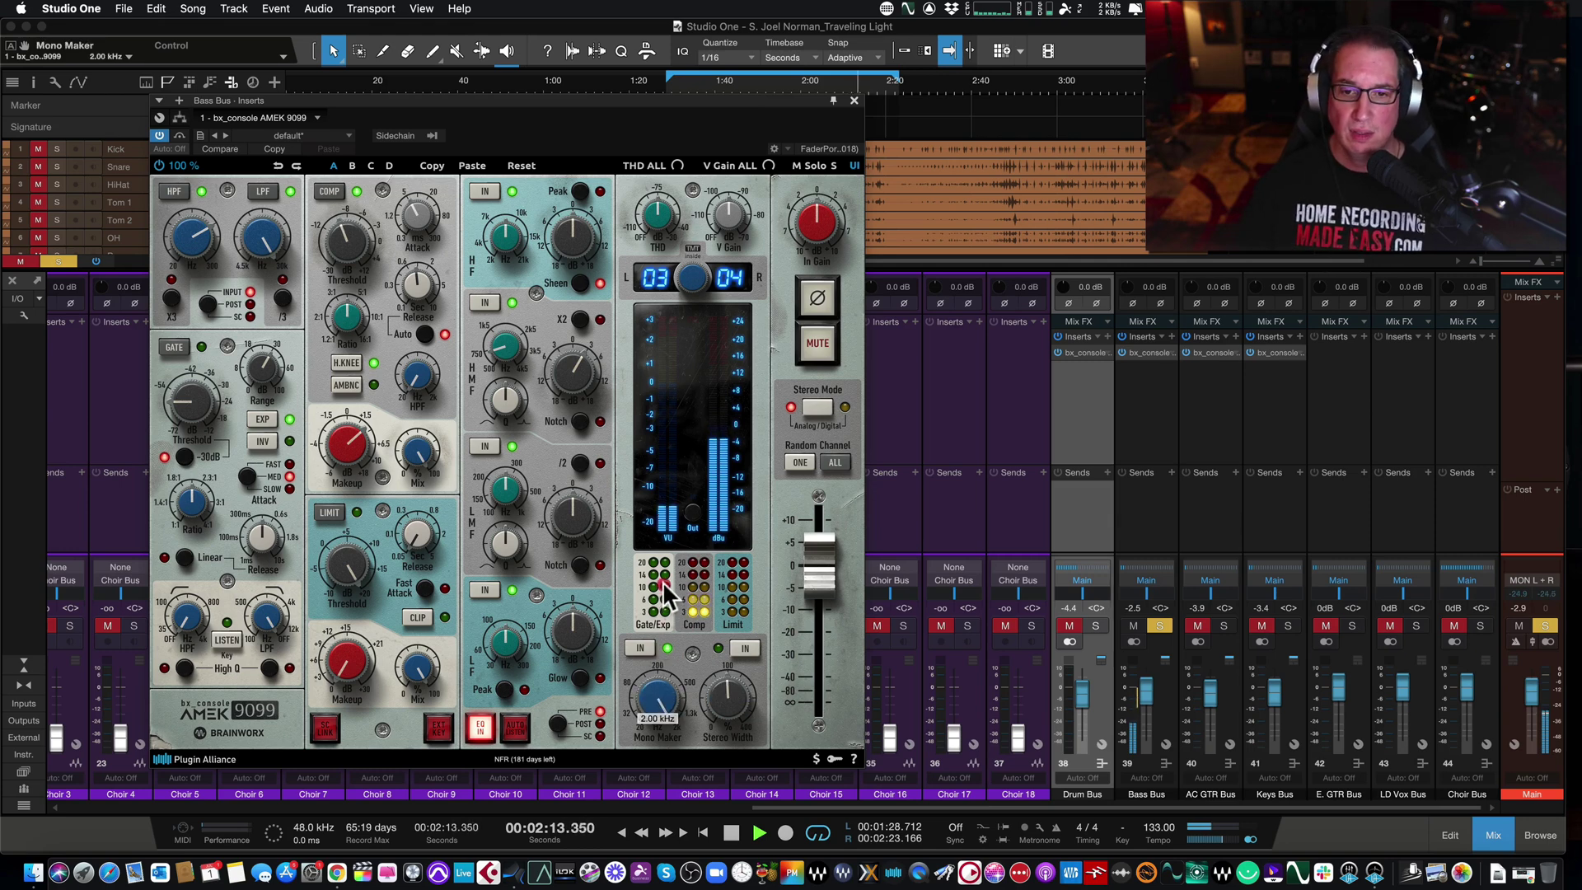
{"action": "left_click_drag", "start_coordinate": [653, 649], "coordinate": [654, 708]}
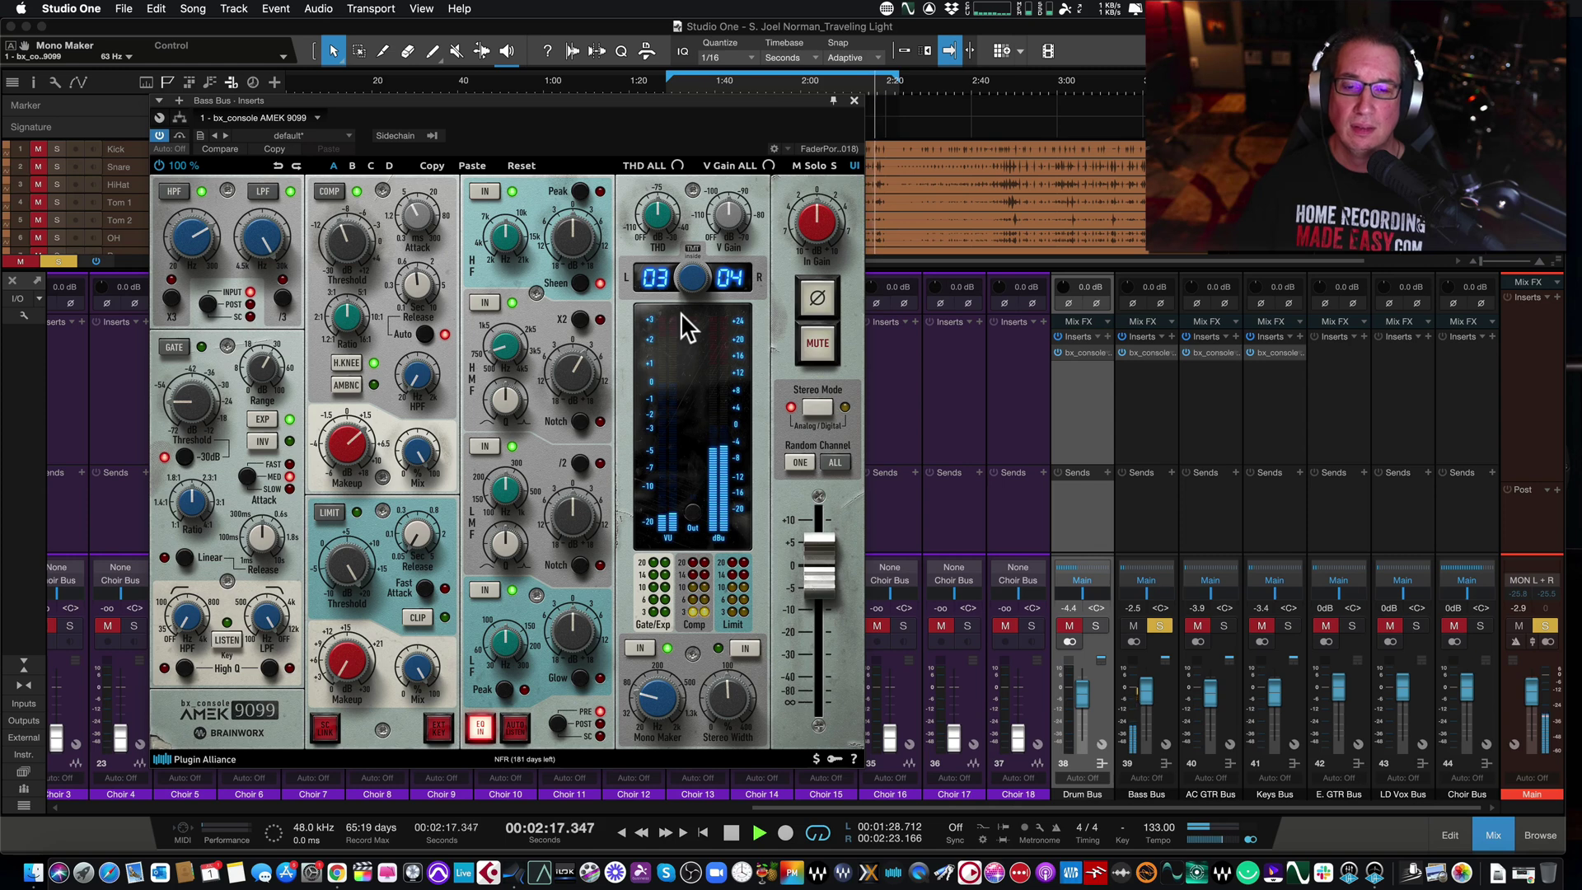
Set the Bass Bus's THD to -51.1 dB and output gain to -1.0 dB, comparing the sound with the plug-in bypassed.
{"action": "left_click_drag", "start_coordinate": [651, 221], "coordinate": [664, 145]}
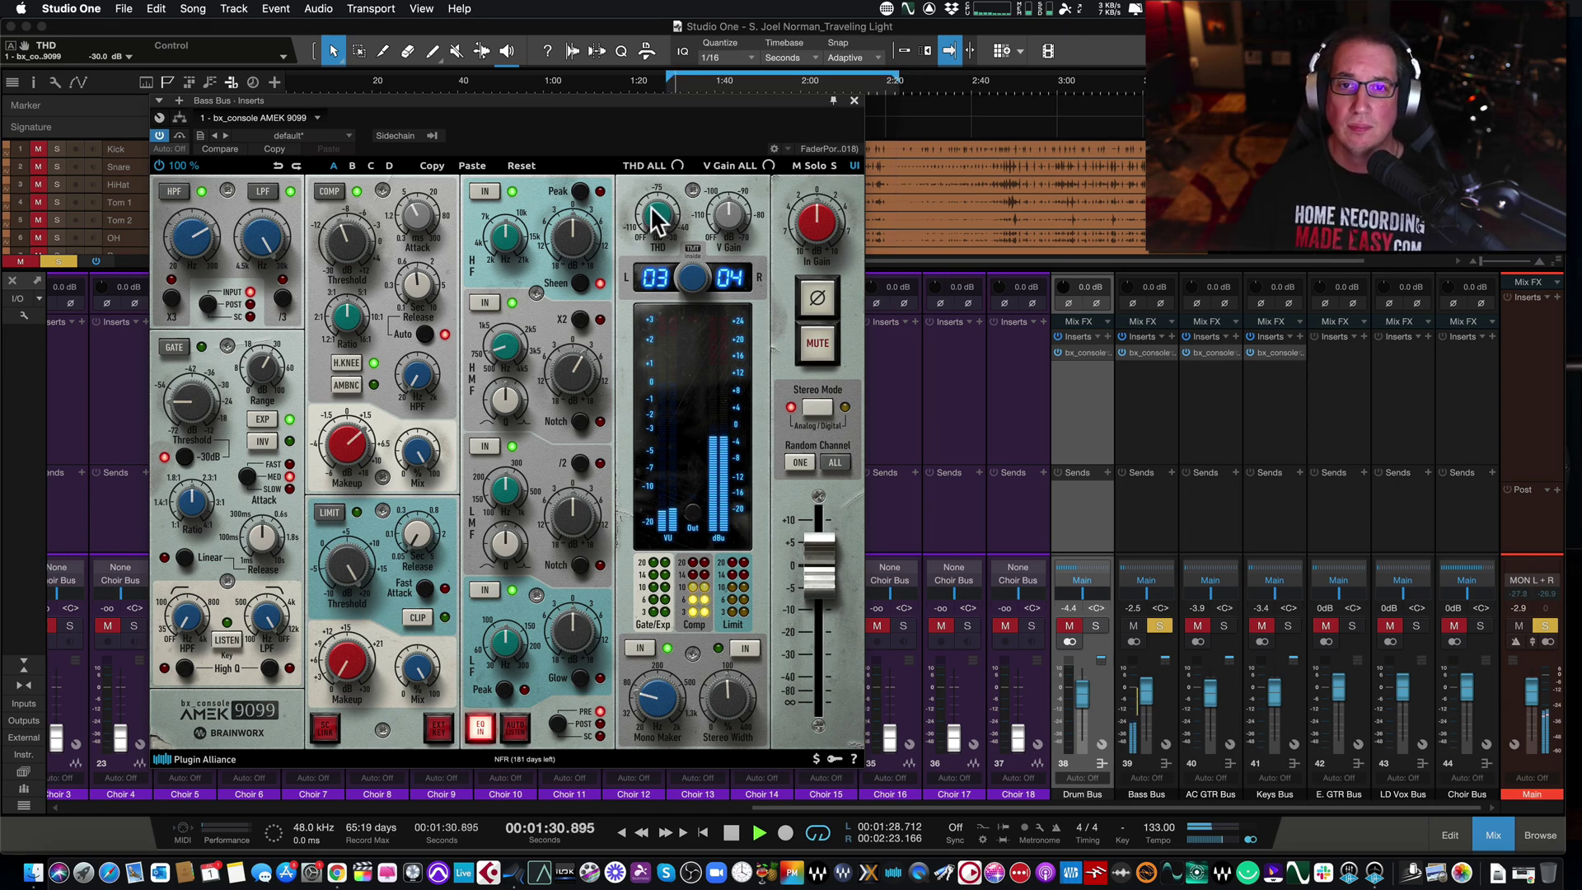
{"action": "left_click", "coordinate": [655, 211]}
{"action": "left_click_drag", "start_coordinate": [655, 211], "coordinate": [660, 245]}
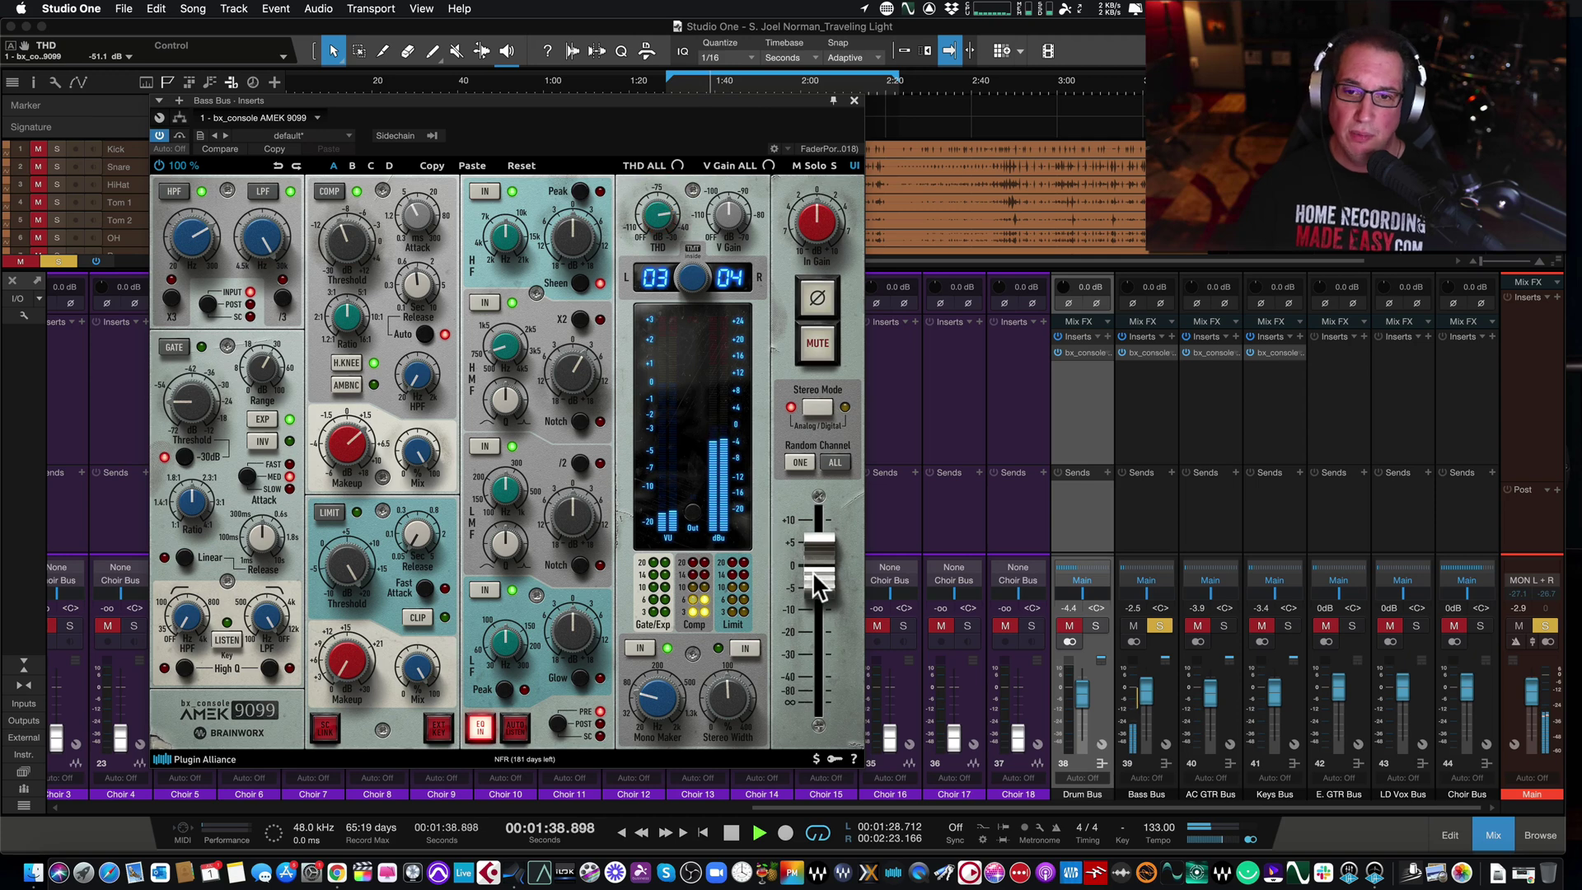
{"action": "left_click_drag", "start_coordinate": [812, 571], "coordinate": [812, 575]}
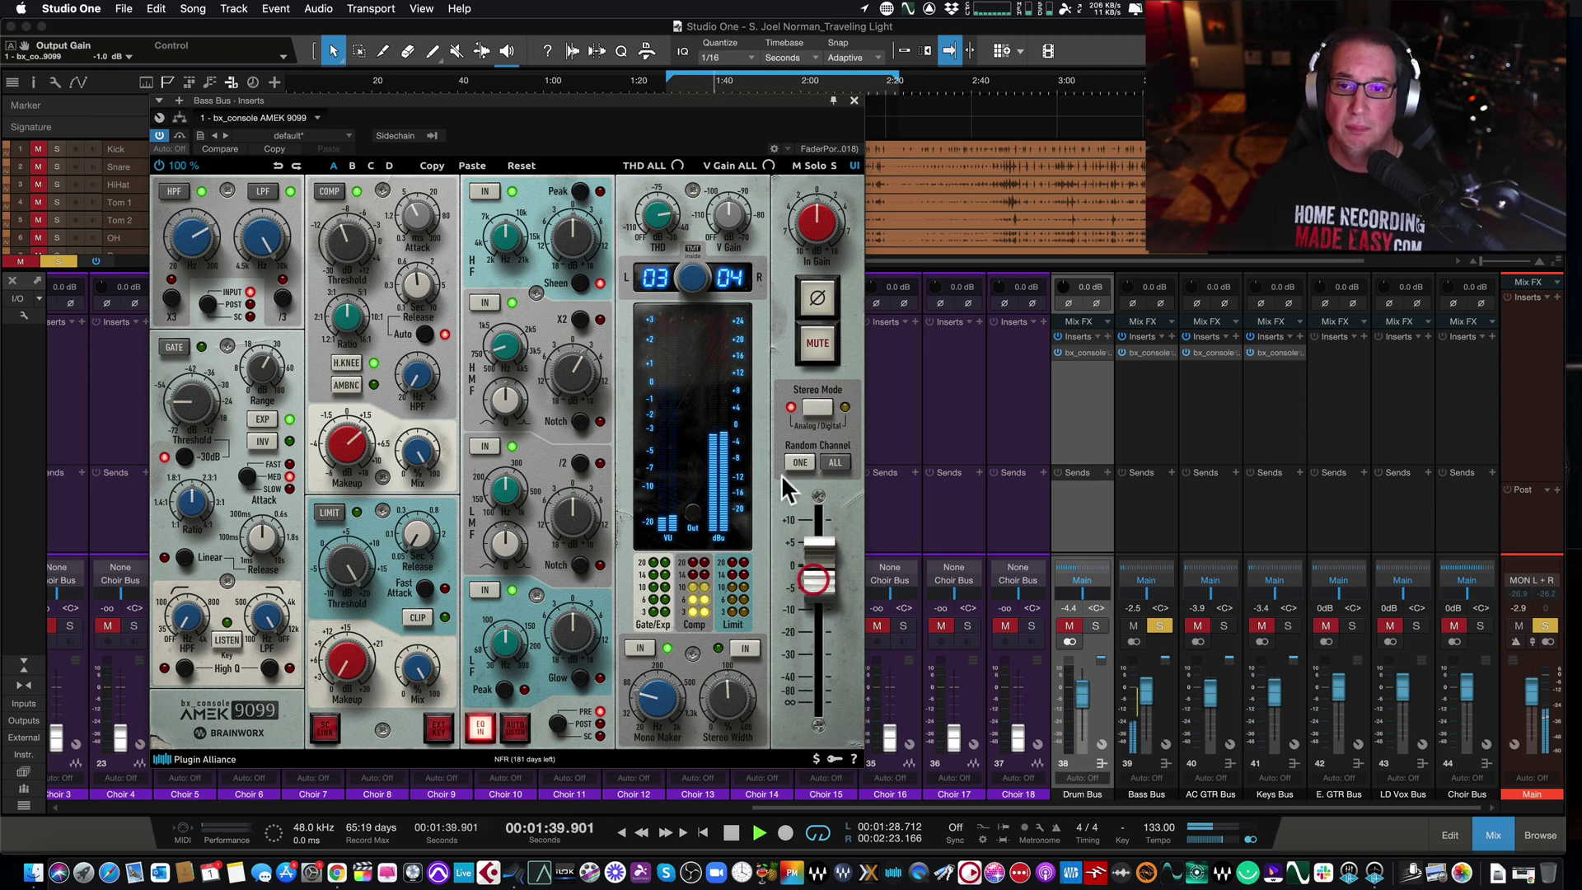
{"action": "left_click", "coordinate": [177, 135]}
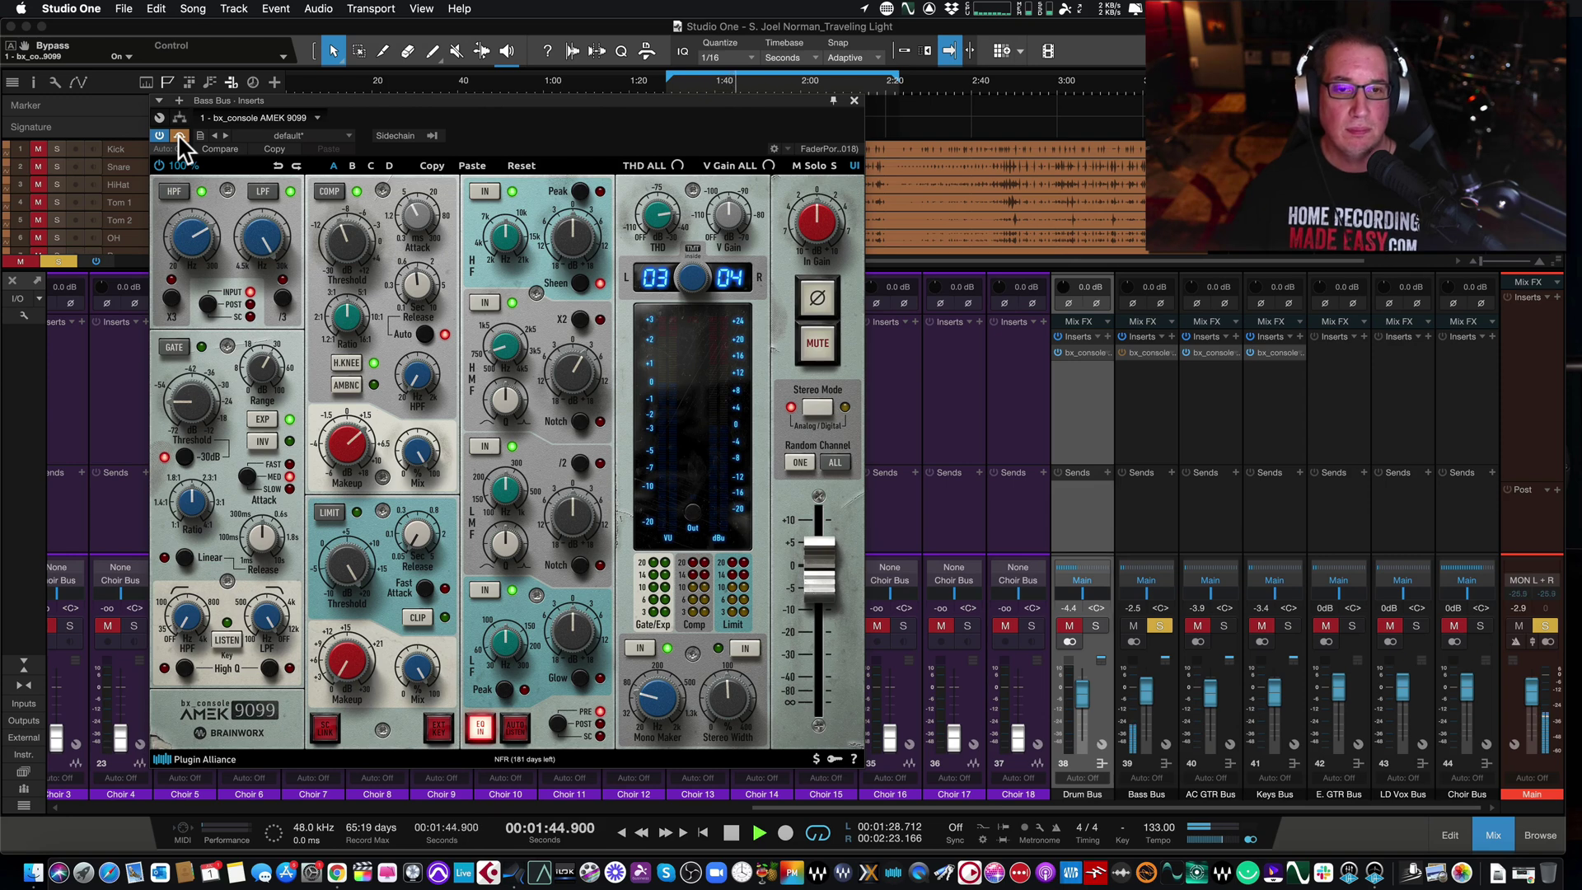
{"action": "left_click", "coordinate": [178, 135]}
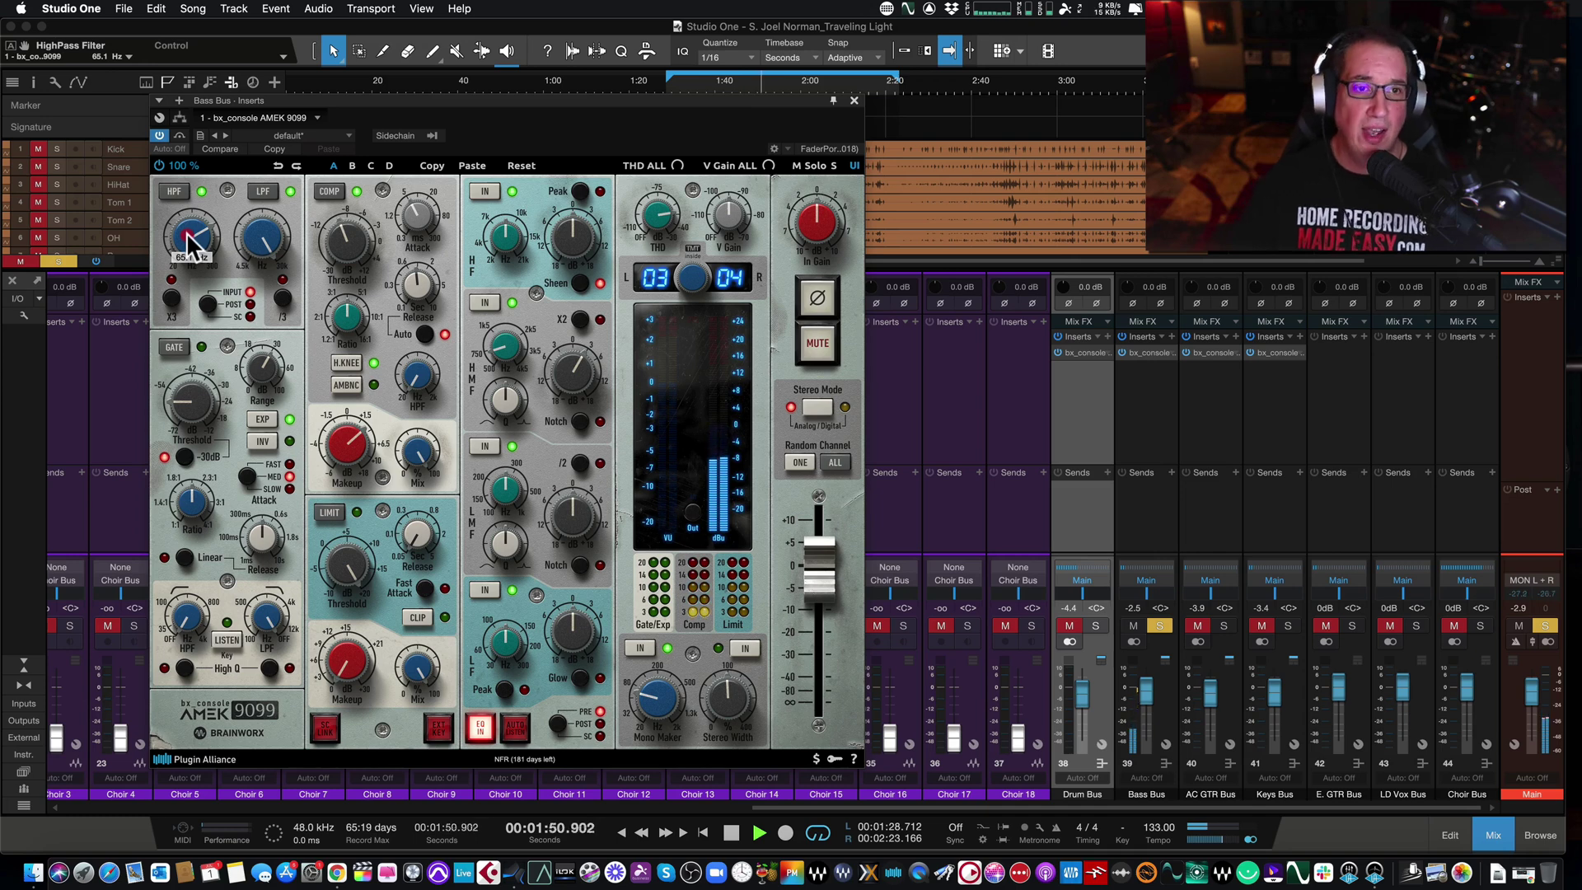
Set the Bass Bus's high-pass filter to 51.8 Hz and compressor threshold to about -7.8 dB, comparing against bypass.
{"action": "left_click_drag", "start_coordinate": [187, 239], "coordinate": [183, 306]}
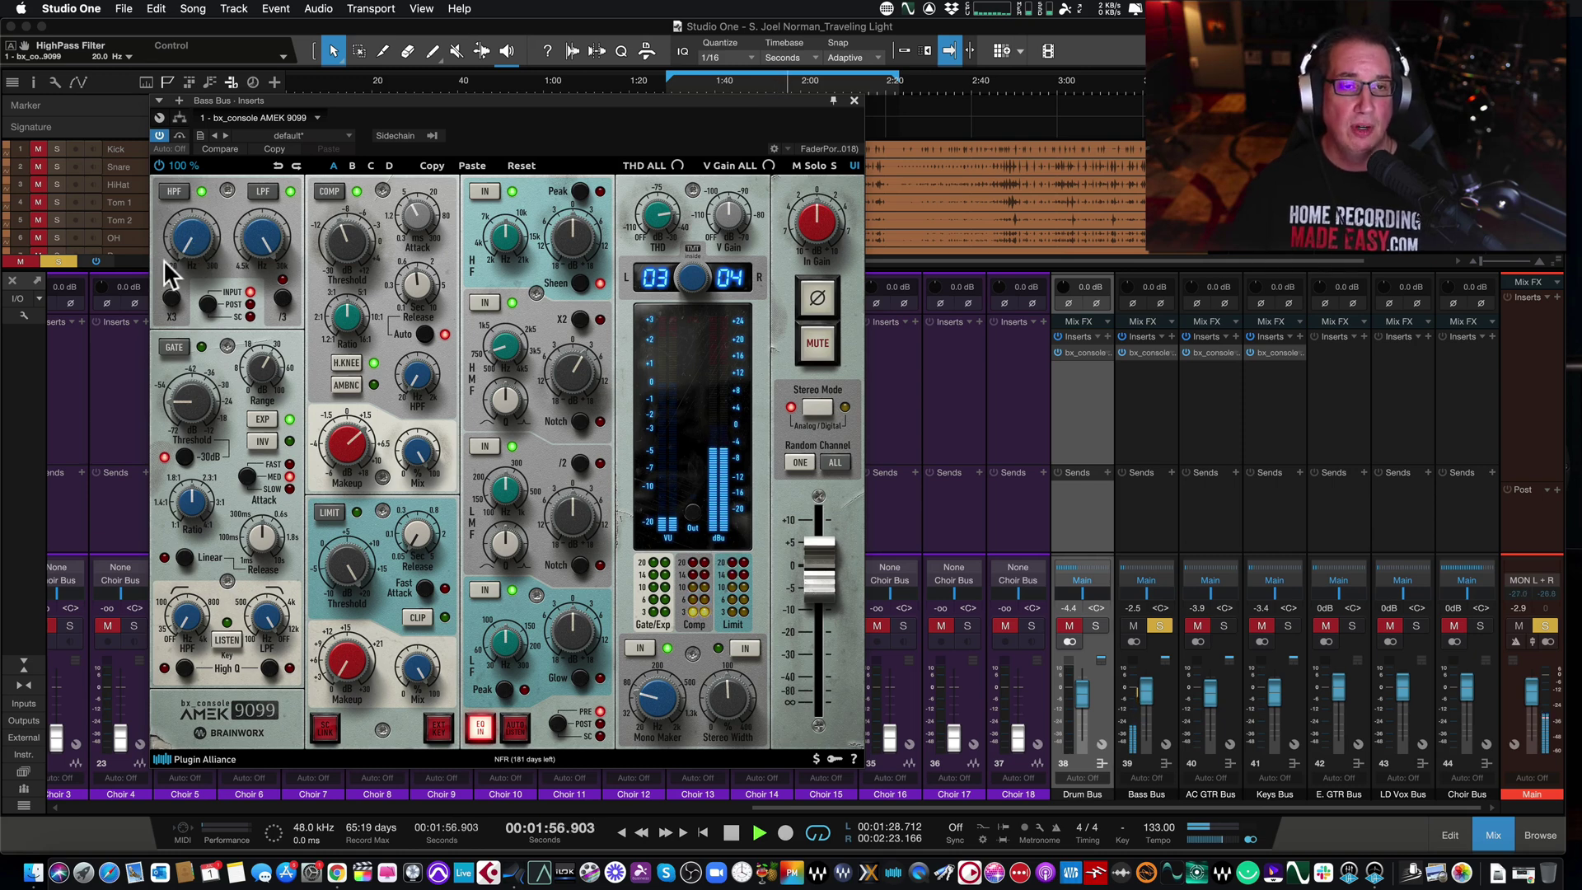
{"action": "left_click_drag", "start_coordinate": [176, 253], "coordinate": [171, 150]}
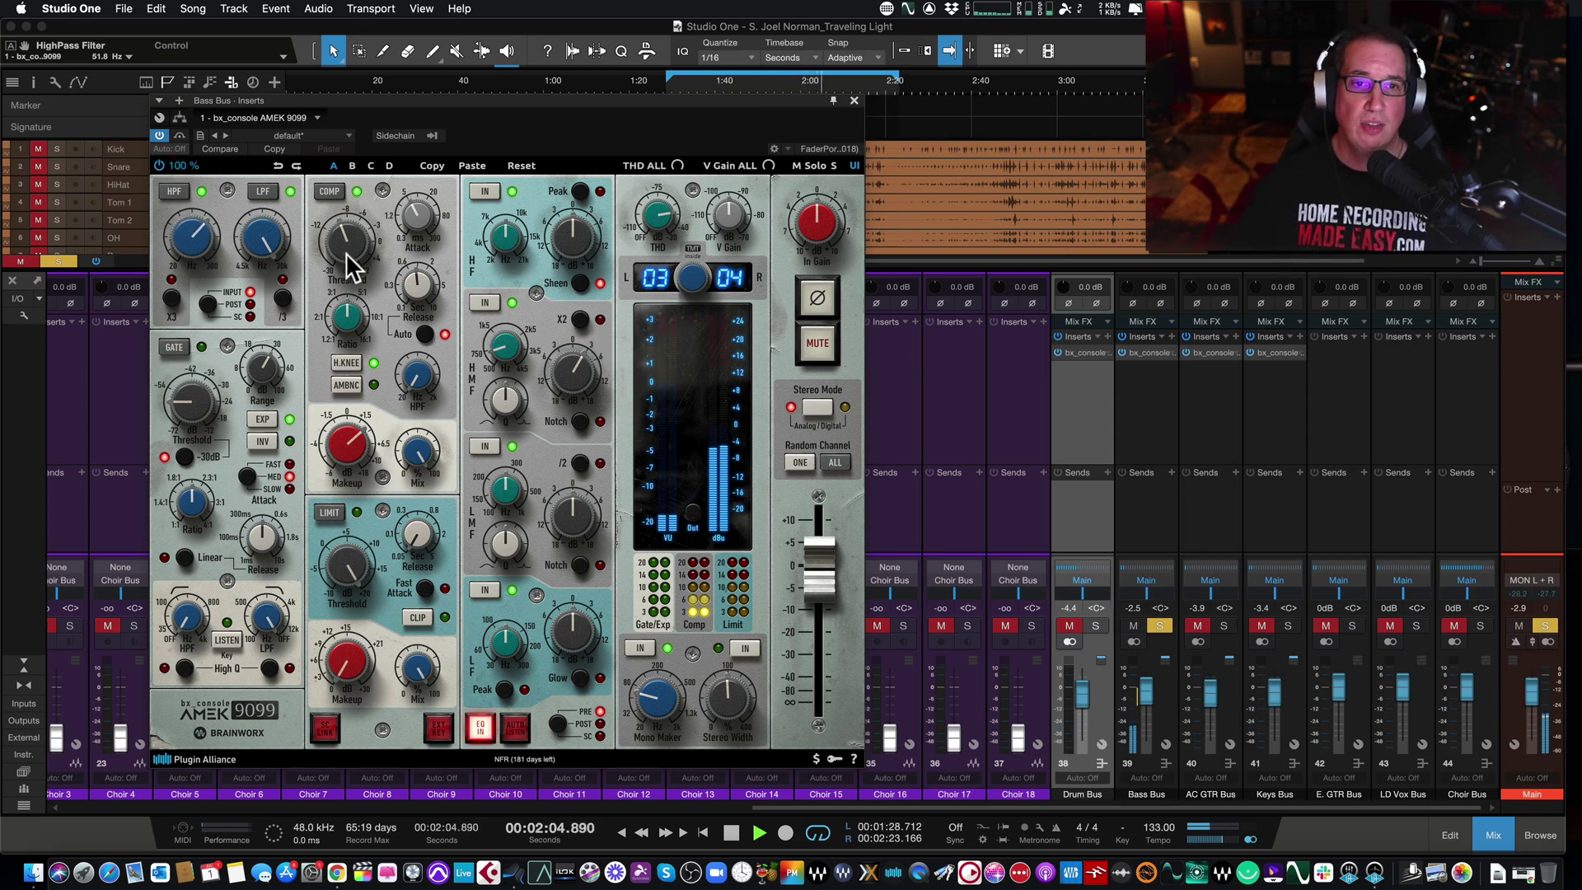
{"action": "left_click_drag", "start_coordinate": [344, 252], "coordinate": [342, 245]}
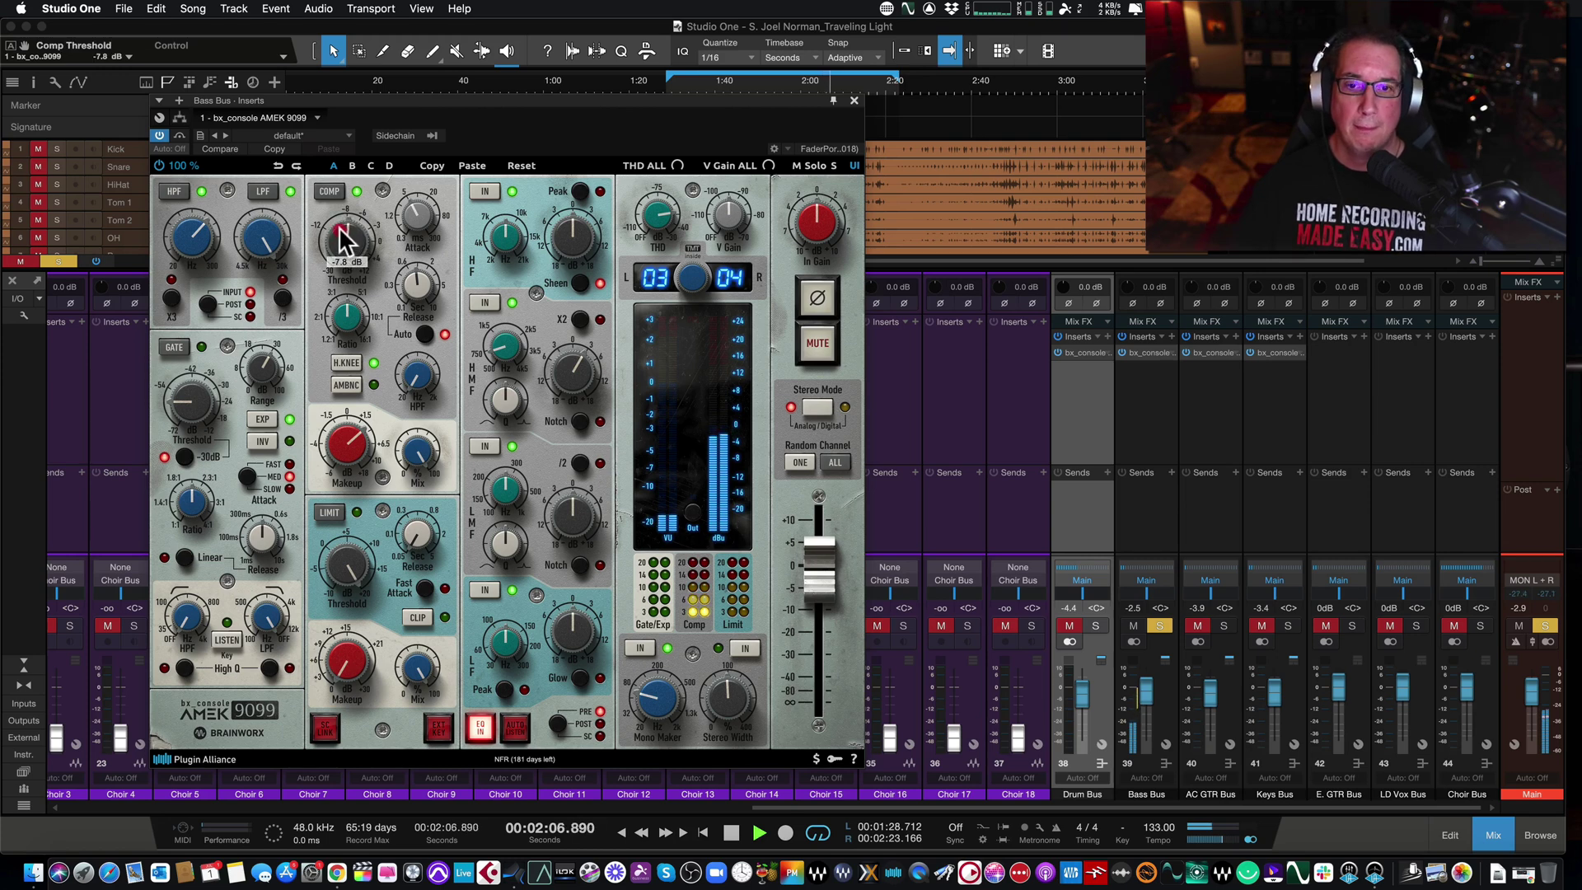
{"action": "left_click", "coordinate": [179, 135]}
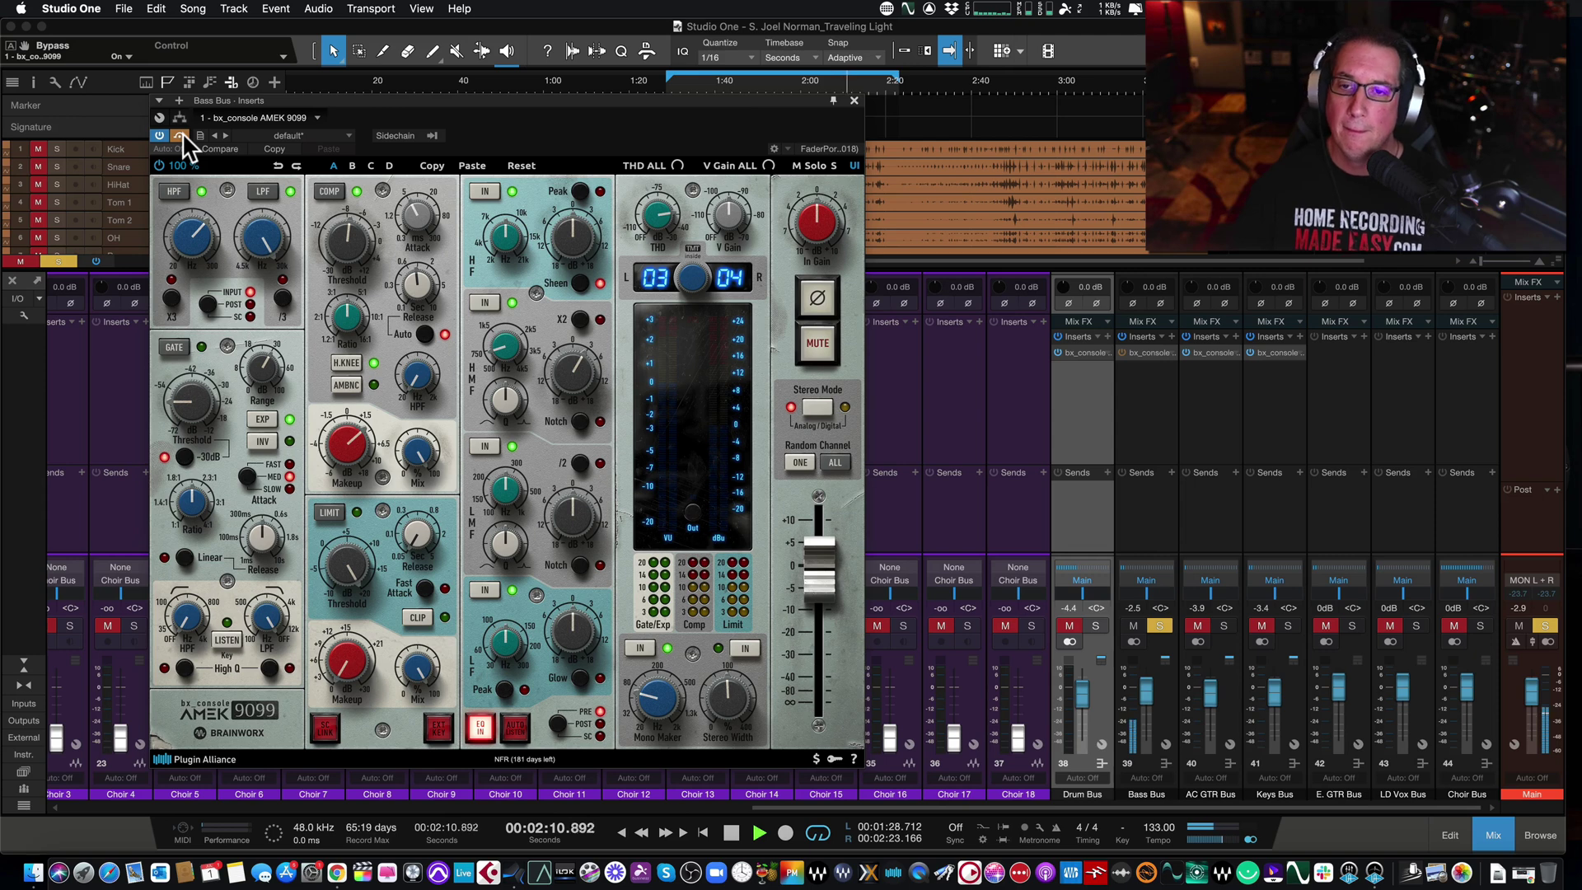
{"action": "left_click", "coordinate": [180, 135]}
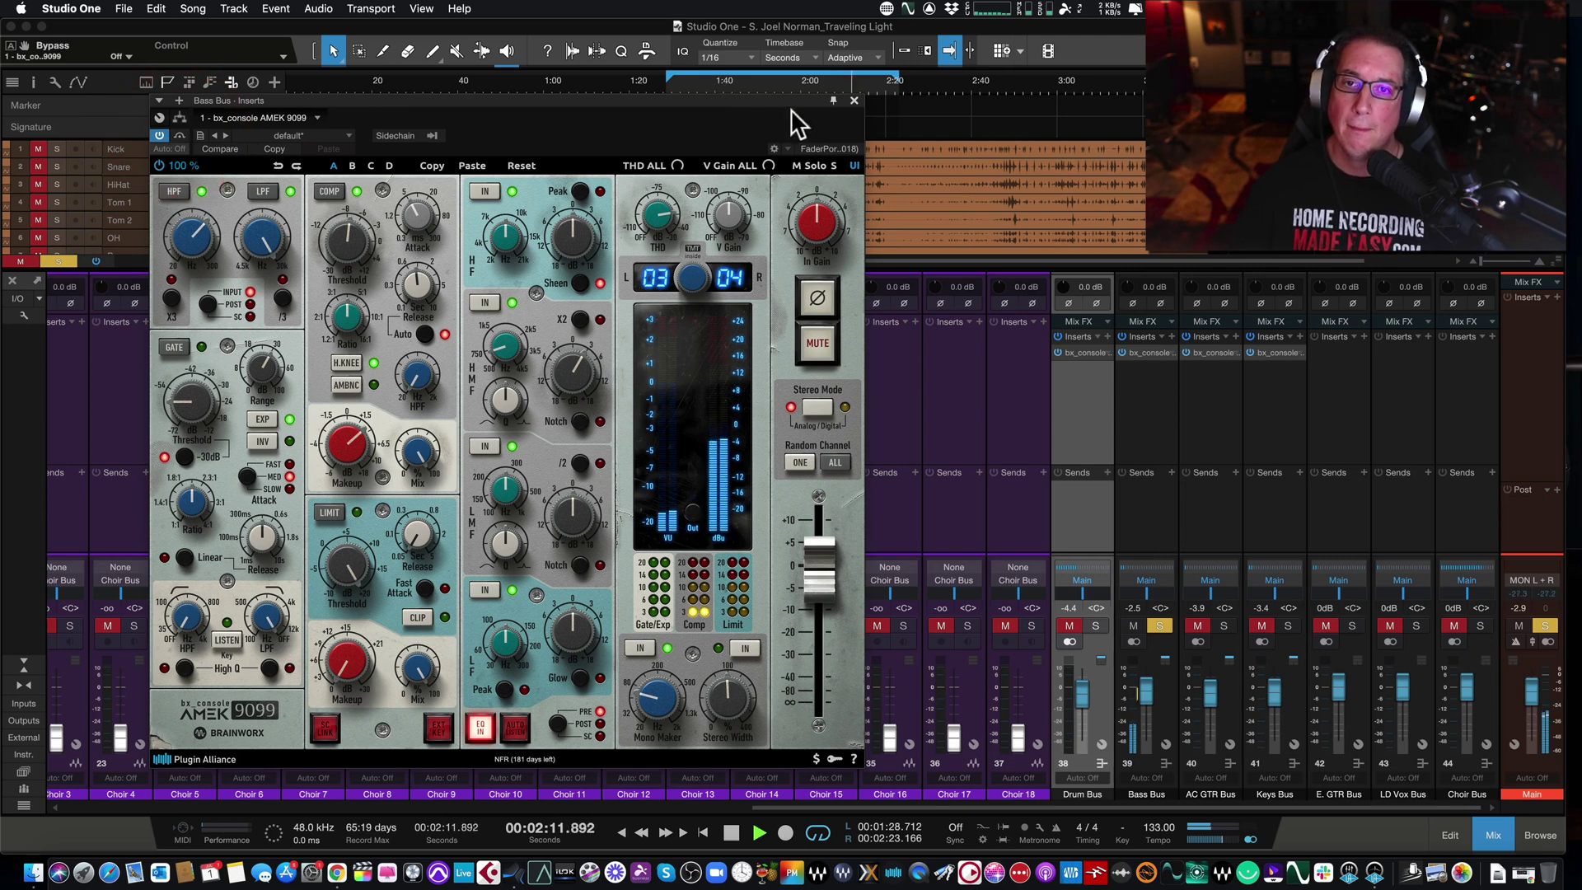
Add the Drum Bus to the solo and balance it at 0 dB against the Bass Bus at -2.9 dB.
{"action": "left_click", "coordinate": [854, 100]}
{"action": "left_click", "coordinate": [1096, 626]}
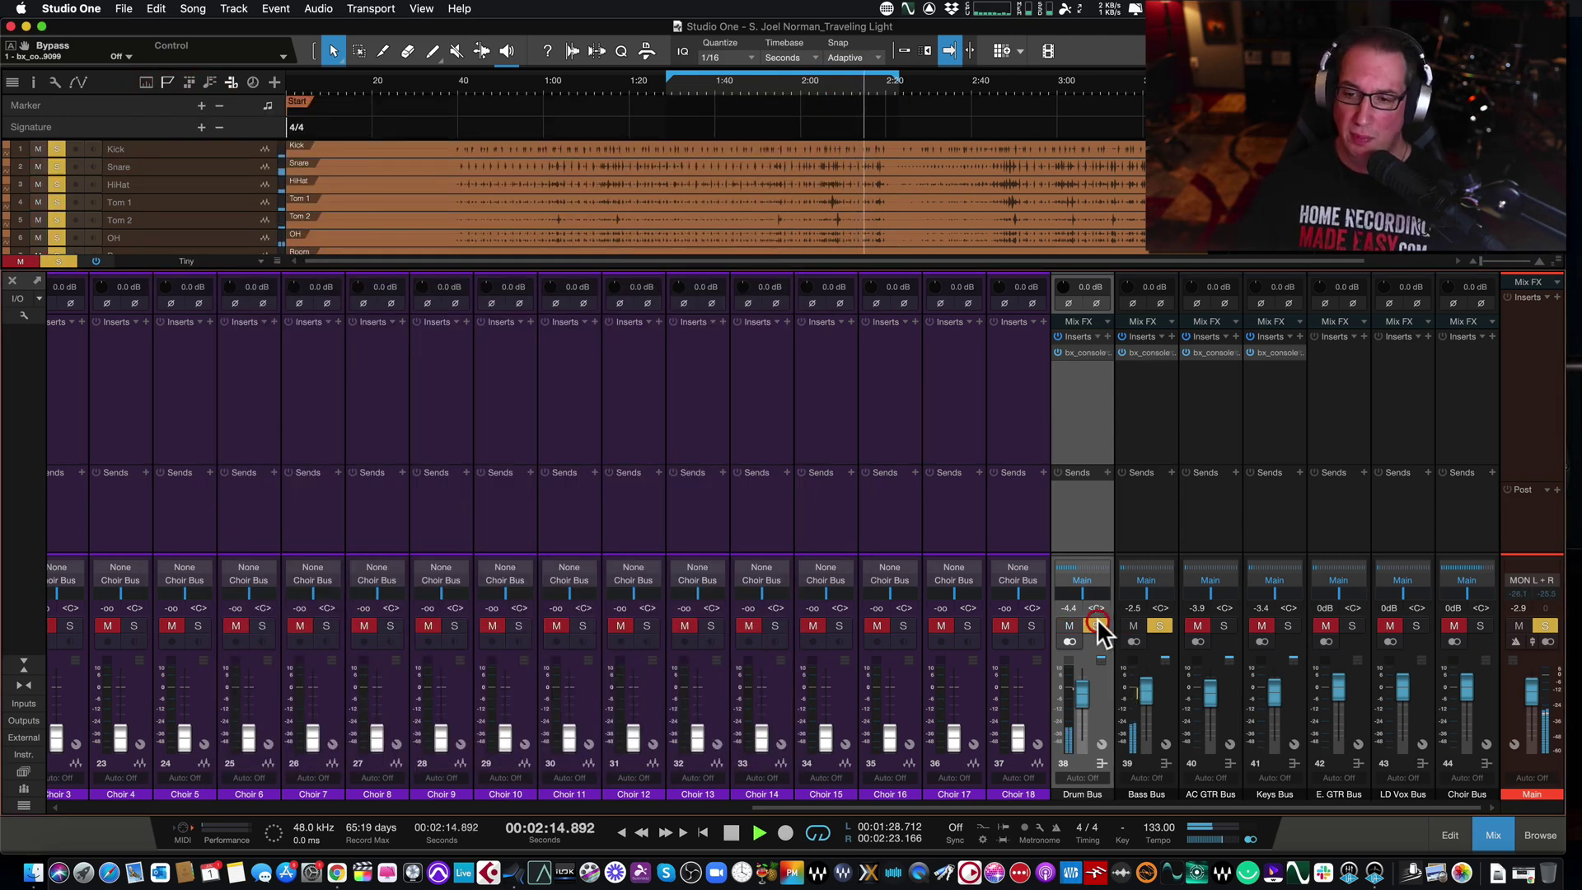
{"action": "left_click", "coordinate": [1077, 690], "text": "alt"}
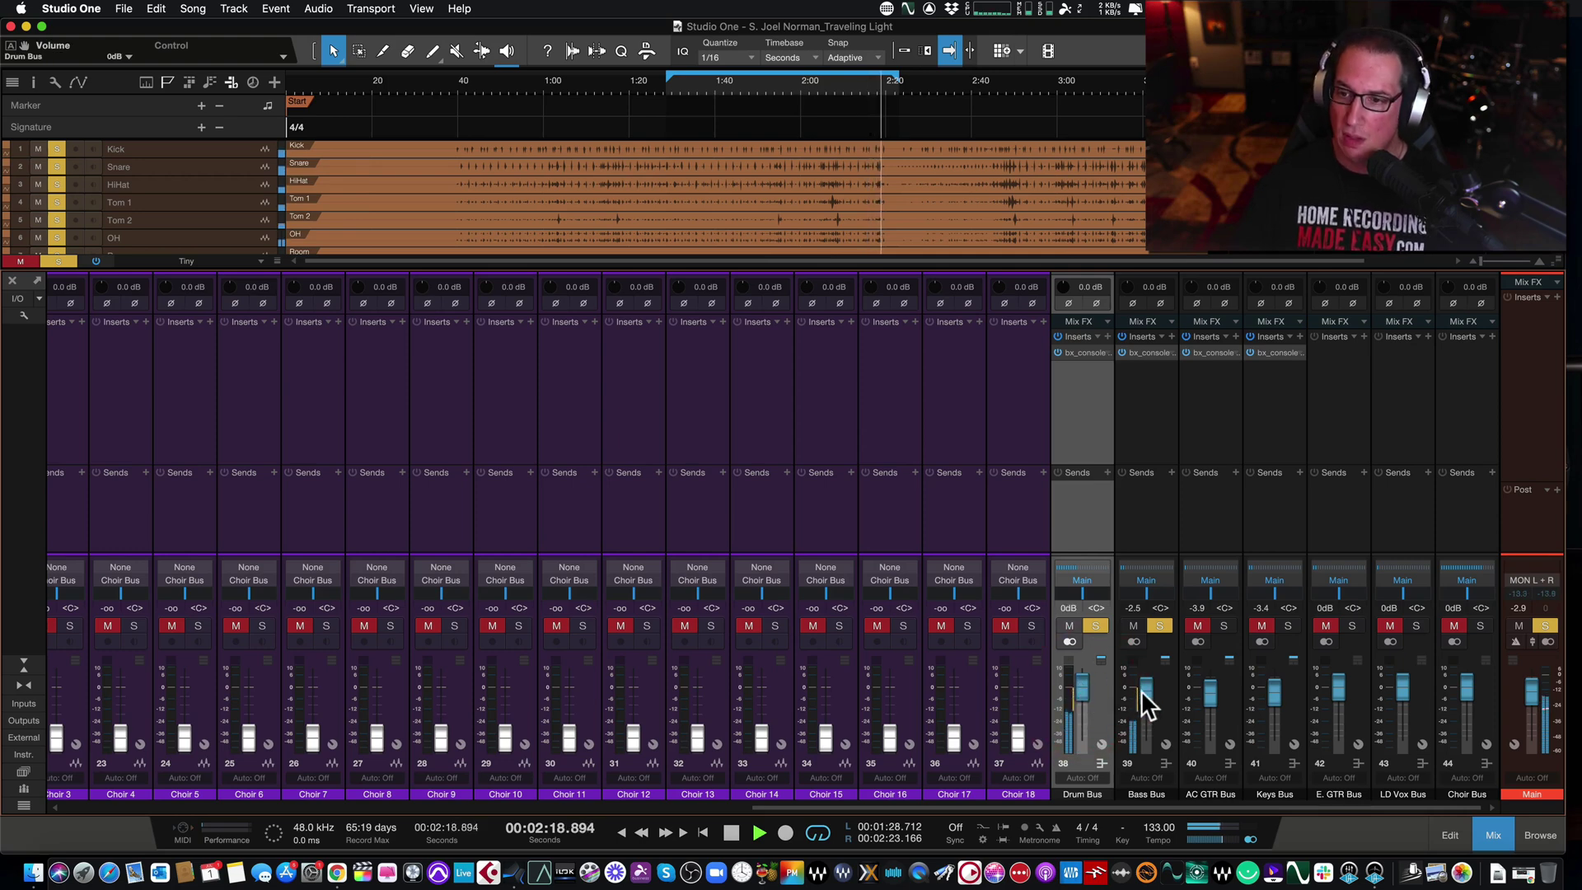
{"action": "left_click_drag", "start_coordinate": [1140, 690], "coordinate": [1140, 691]}
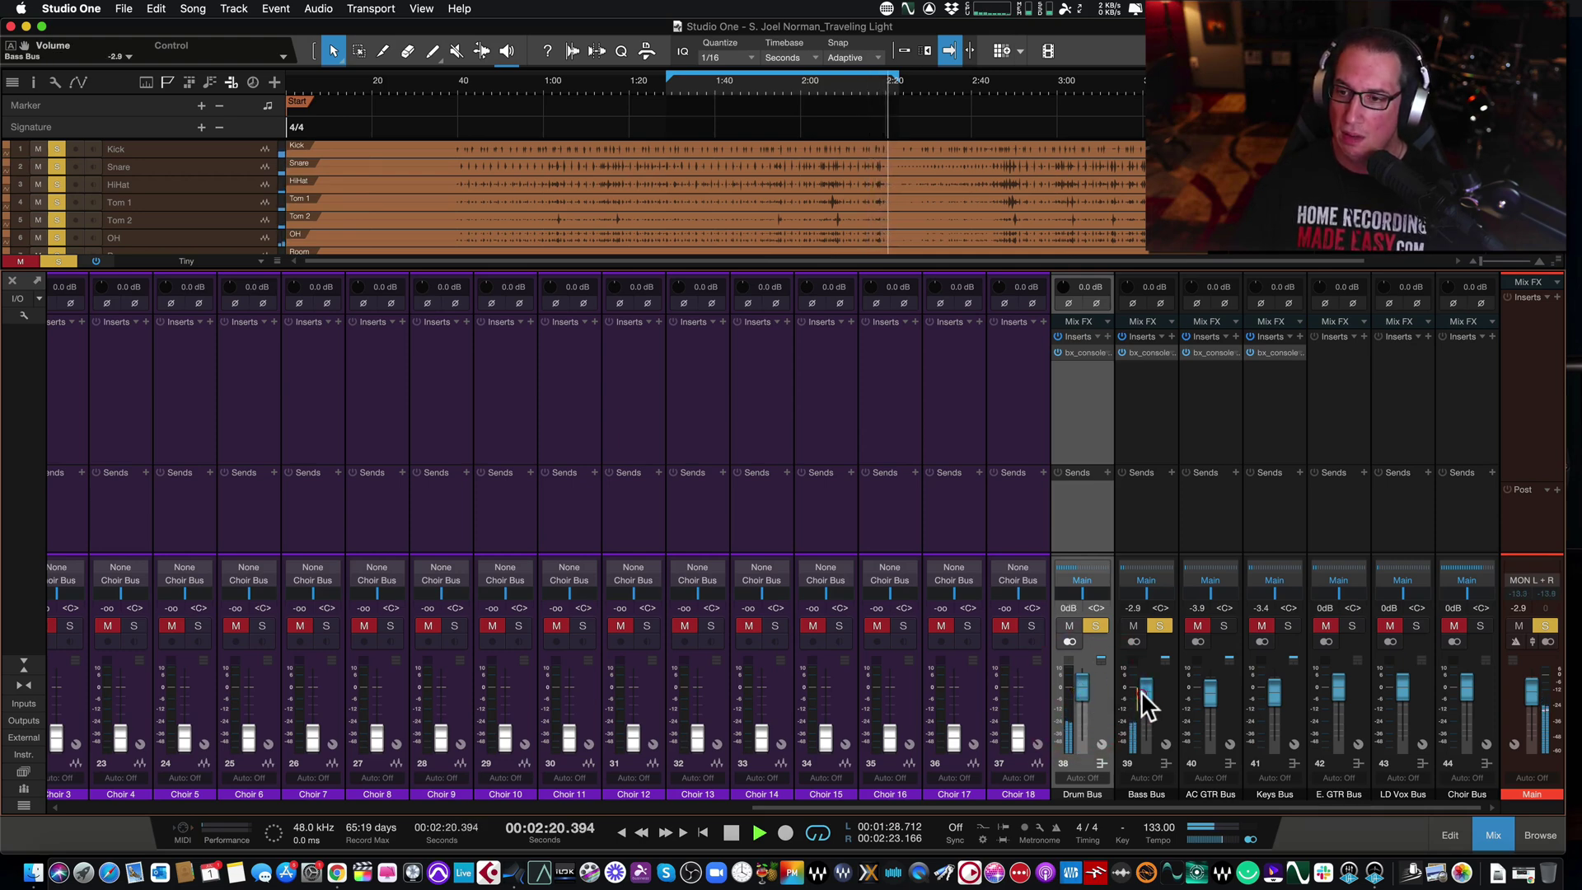
Add the AC GTR Bus to the solo and open its bx_console AMEK 9099 channel strip.
{"action": "left_click", "coordinate": [1224, 626]}
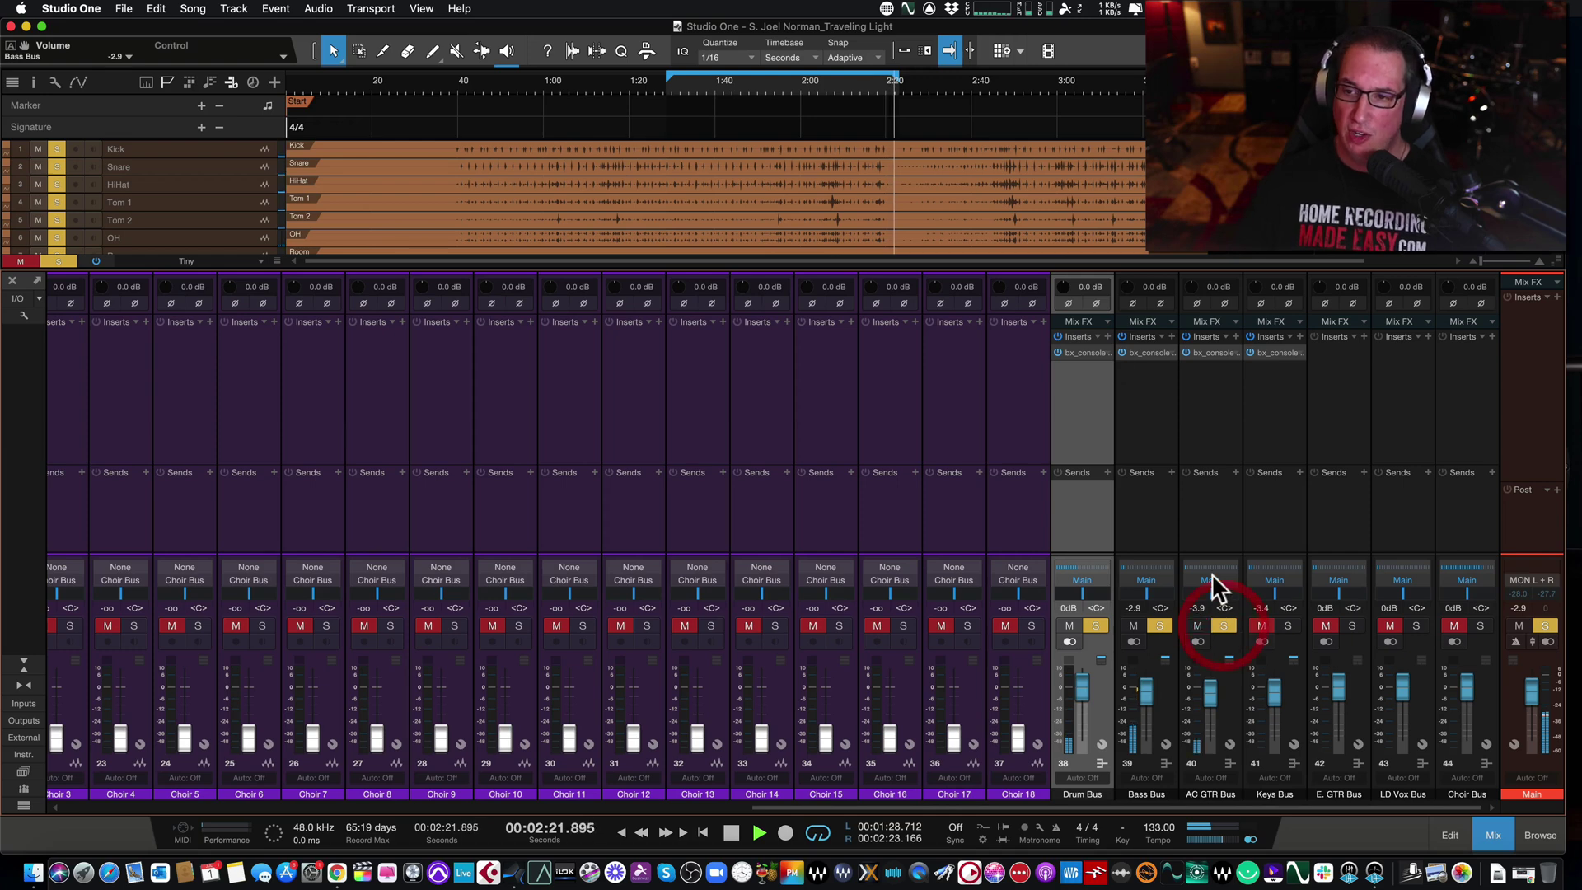
{"action": "left_click", "coordinate": [1208, 395]}
{"action": "double_click", "coordinate": [1213, 353]}
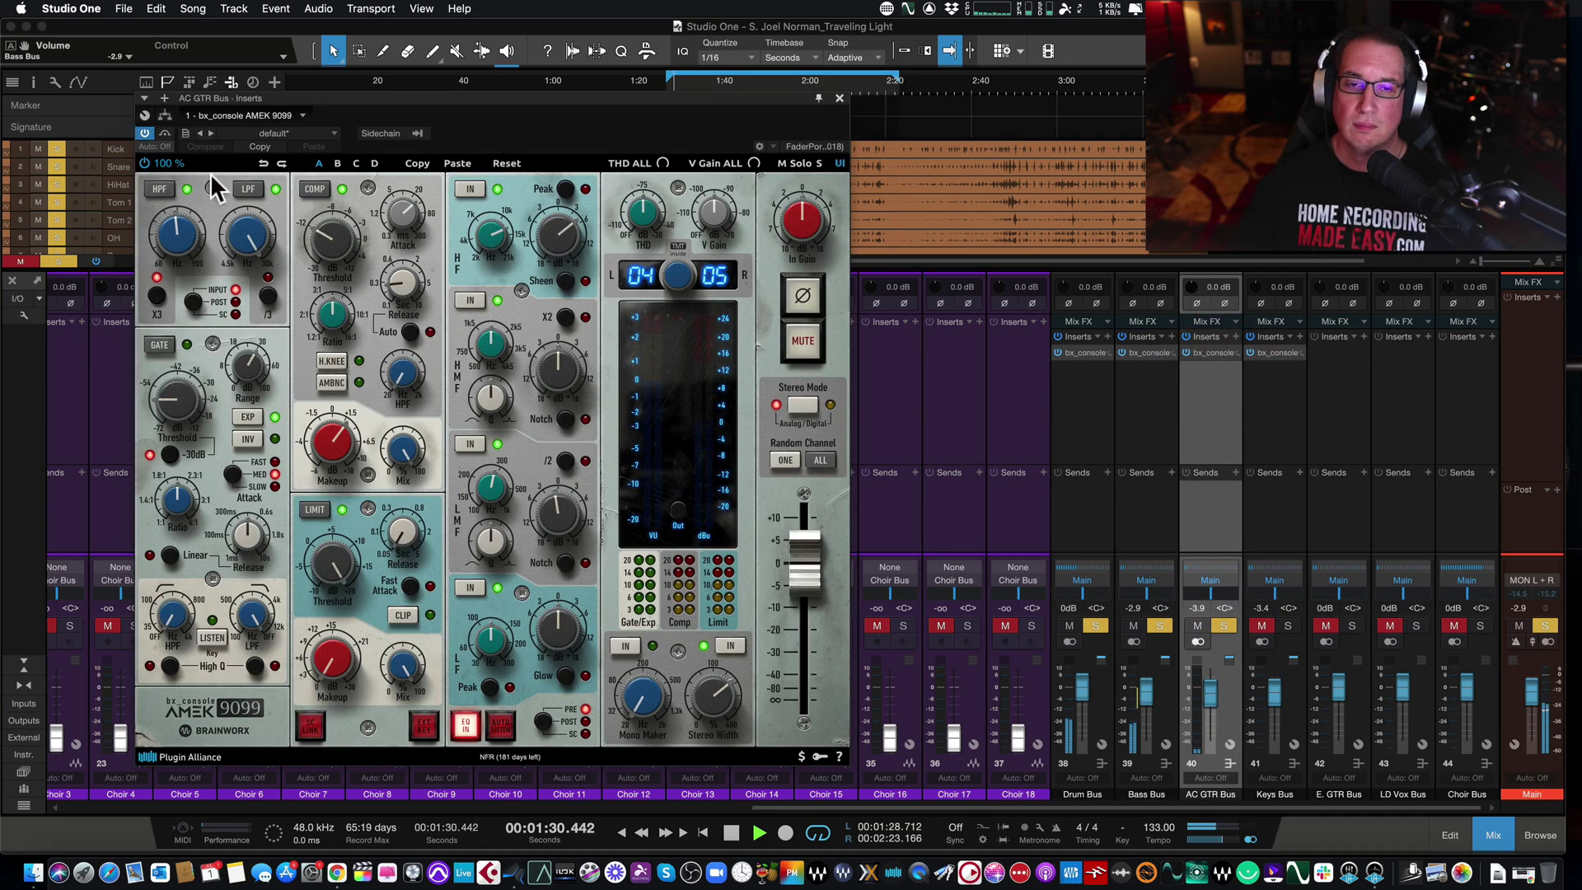
Set the AC GTR Bus's stereo width to 145% and THD to -62.0 dB while listening to the playback.
{"action": "left_click_drag", "start_coordinate": [312, 98], "coordinate": [299, 109]}
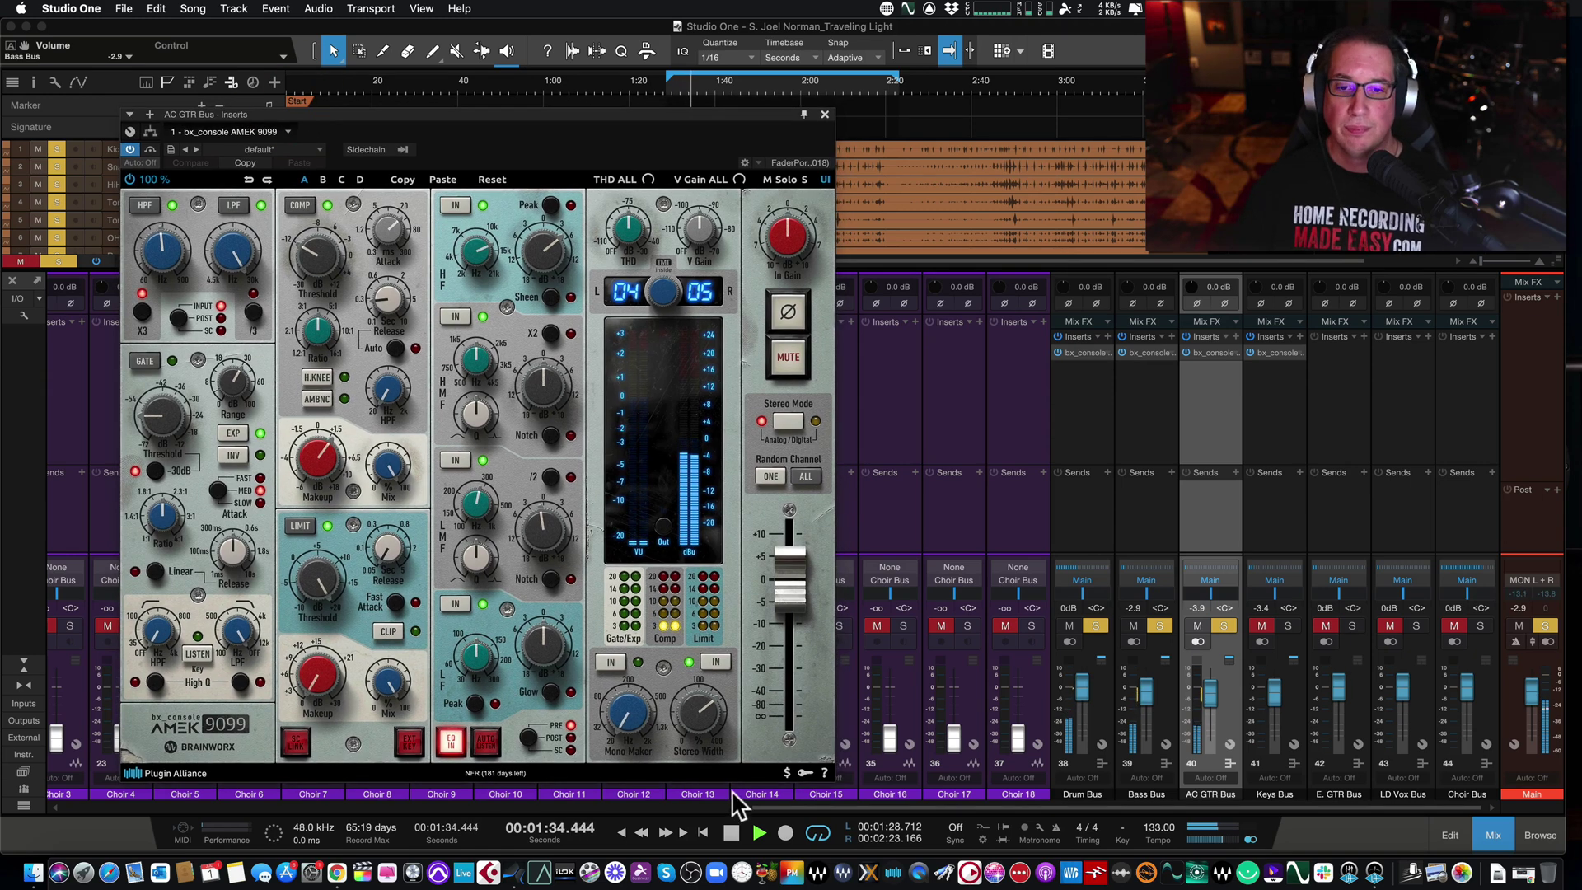
{"action": "mouse_move", "coordinate": [678, 725]}
{"action": "left_mouse_down"}
{"action": "mouse_move", "coordinate": [706, 670]}
{"action": "mouse_move", "coordinate": [700, 832]}
{"action": "mouse_move", "coordinate": [696, 705]}
{"action": "left_mouse_up"}
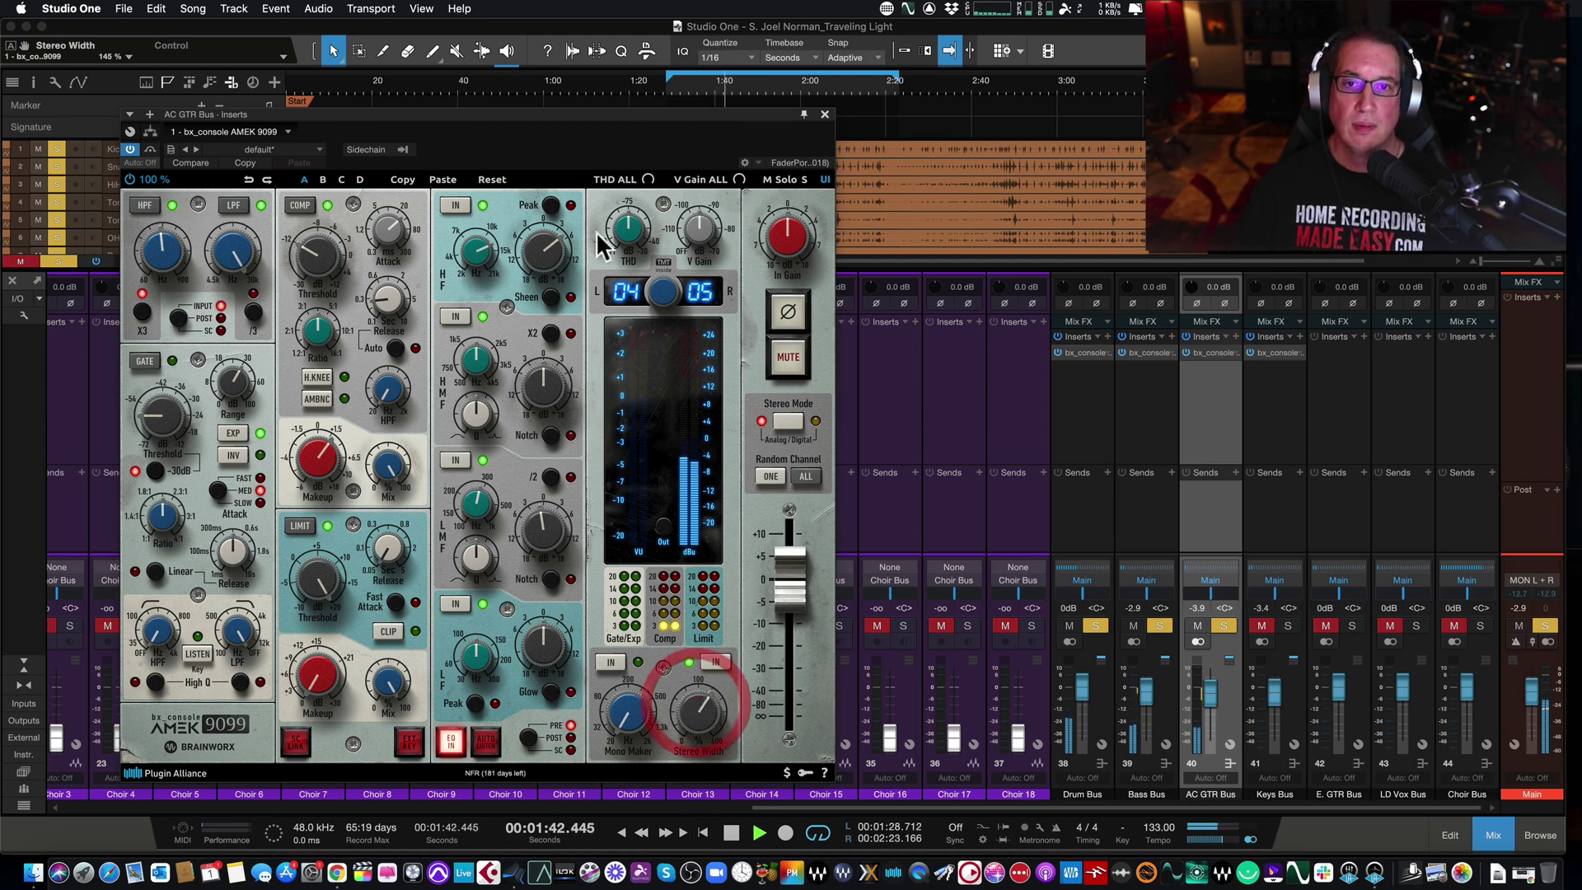
{"action": "left_click_drag", "start_coordinate": [623, 224], "coordinate": [624, 219]}
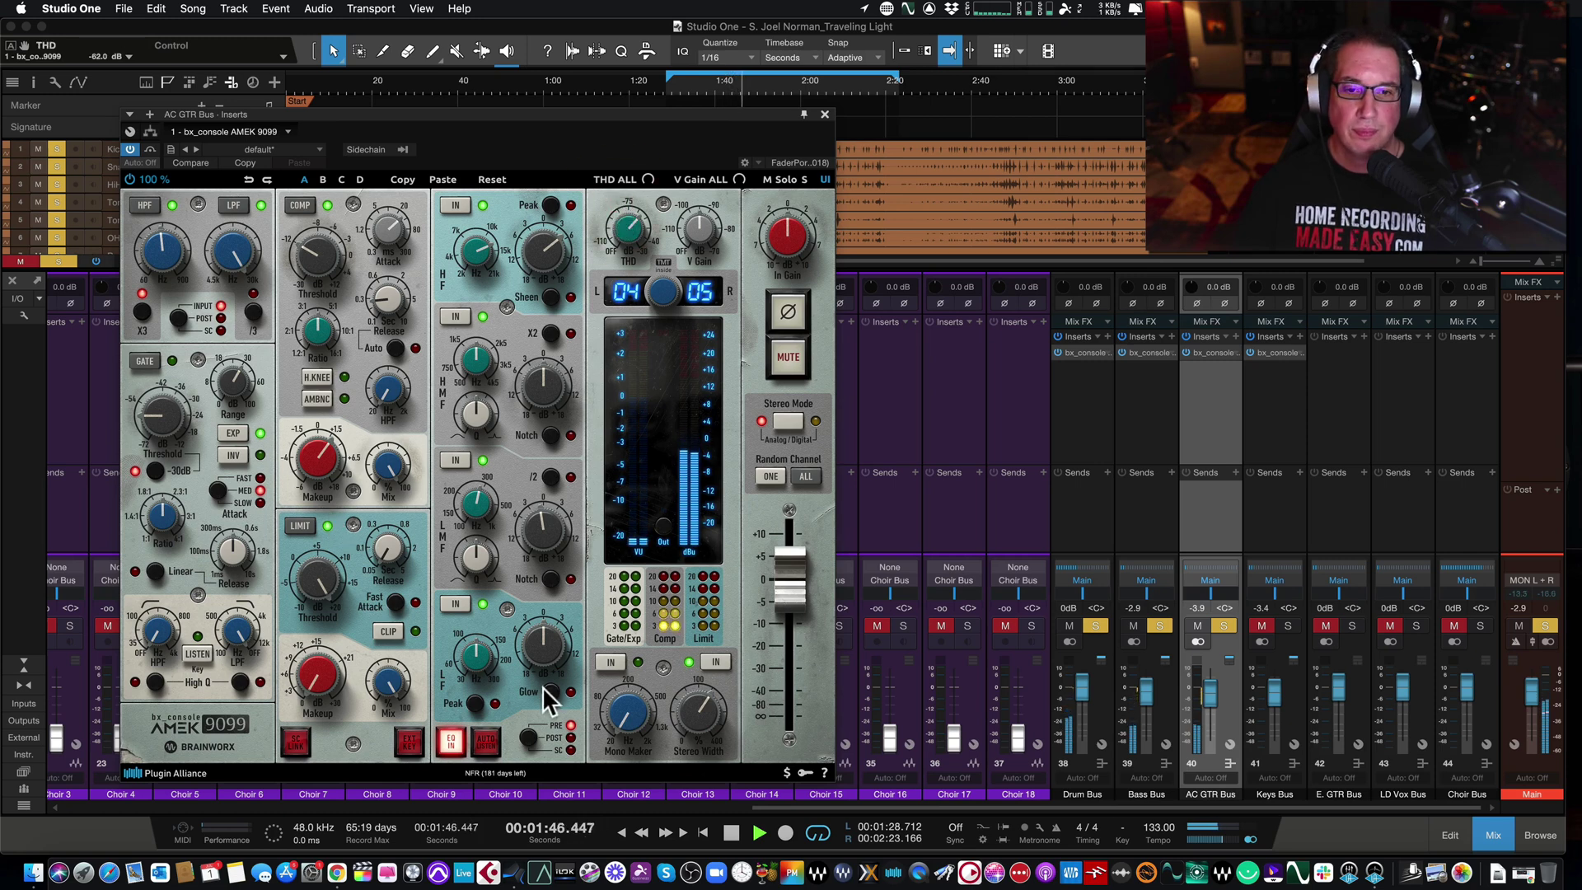
{"action": "key", "text": "space"}
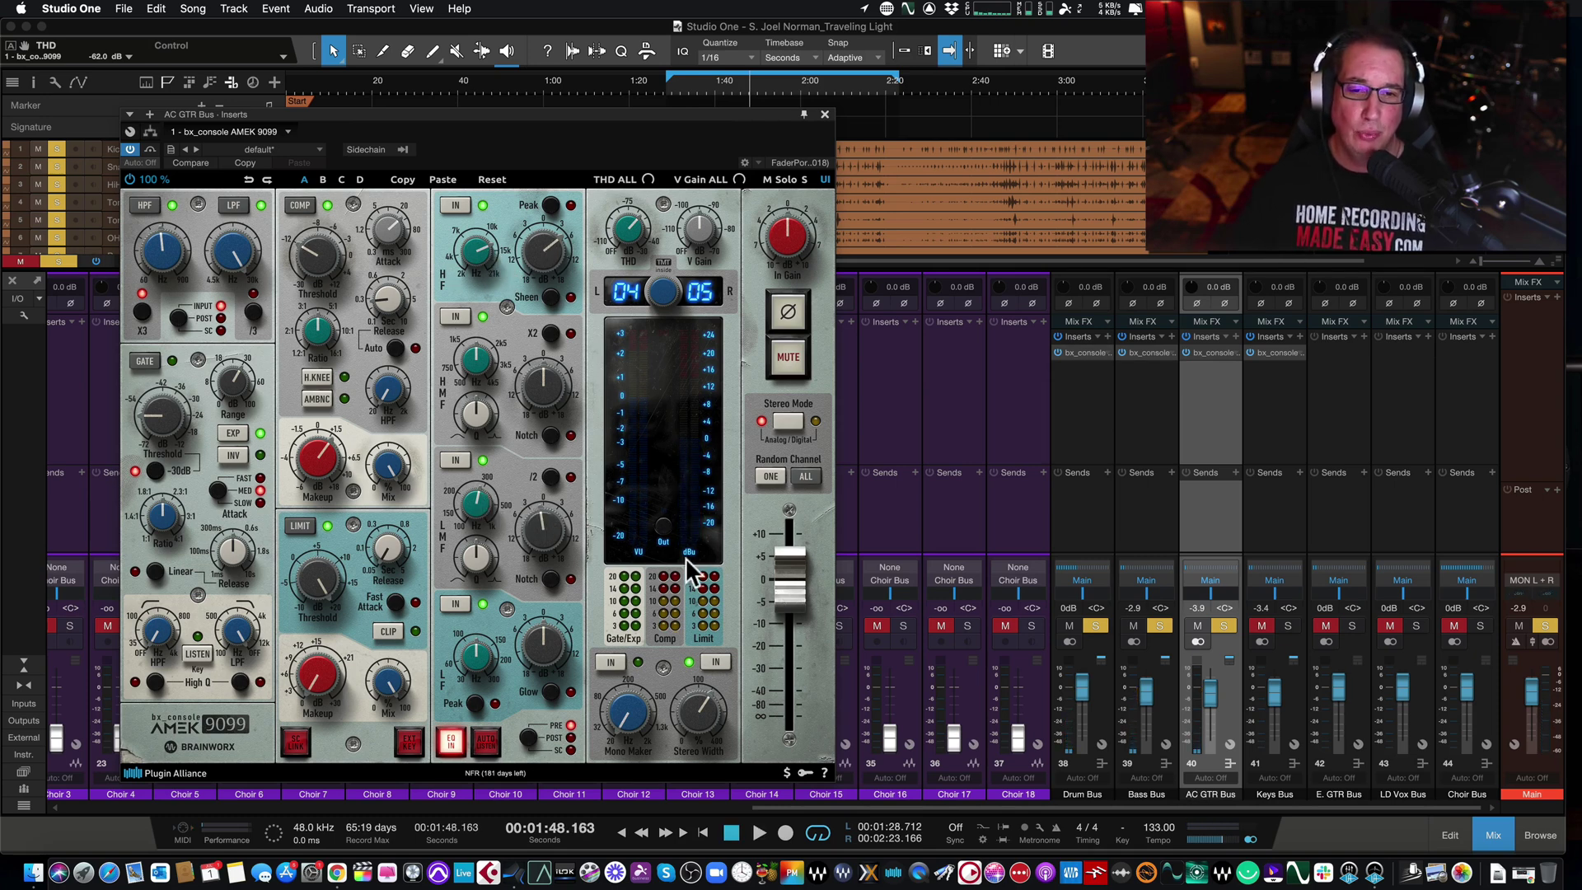
{"action": "key", "text": "space"}
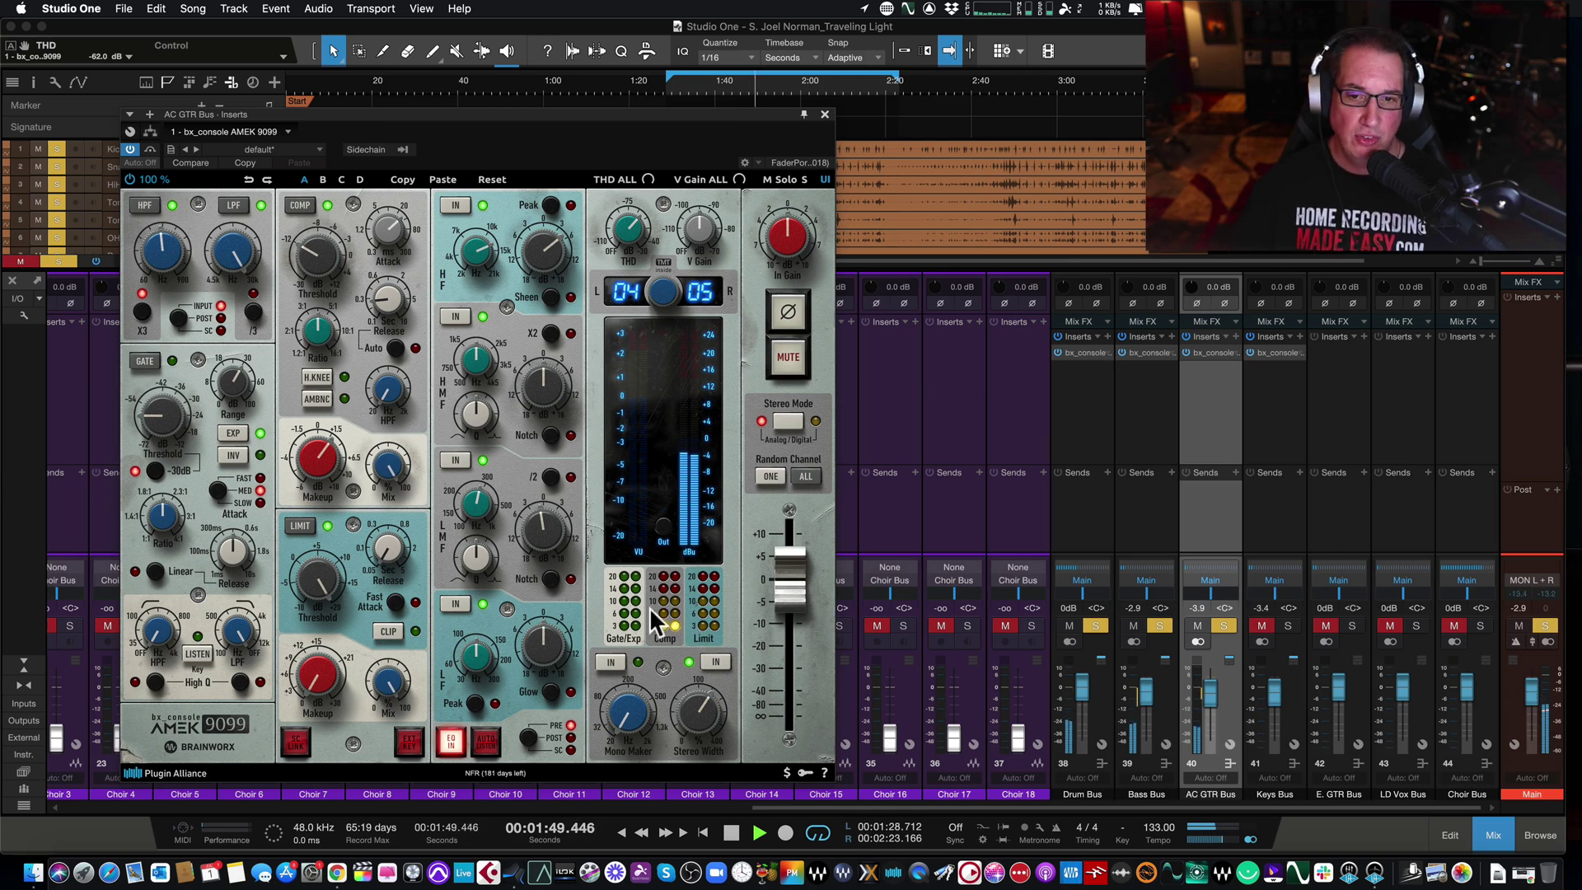
Raise the AC GTR Bus fader to -1.5 dB, comparing its channel strip against bypass, and close the plug-in window.
{"action": "left_click", "coordinate": [156, 244]}
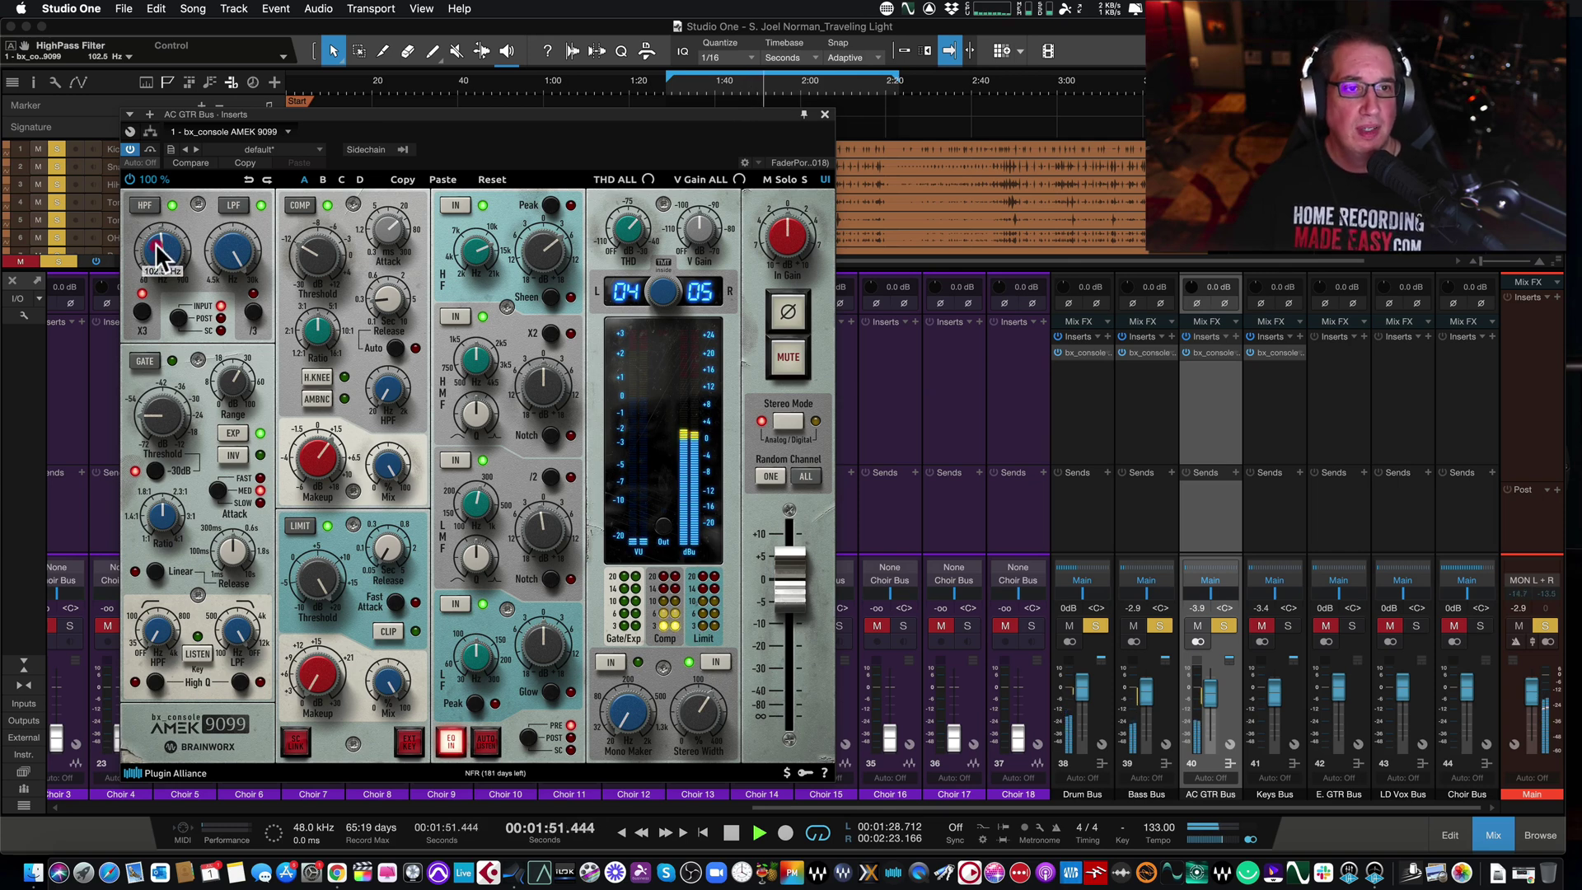
{"action": "left_click", "coordinate": [150, 150]}
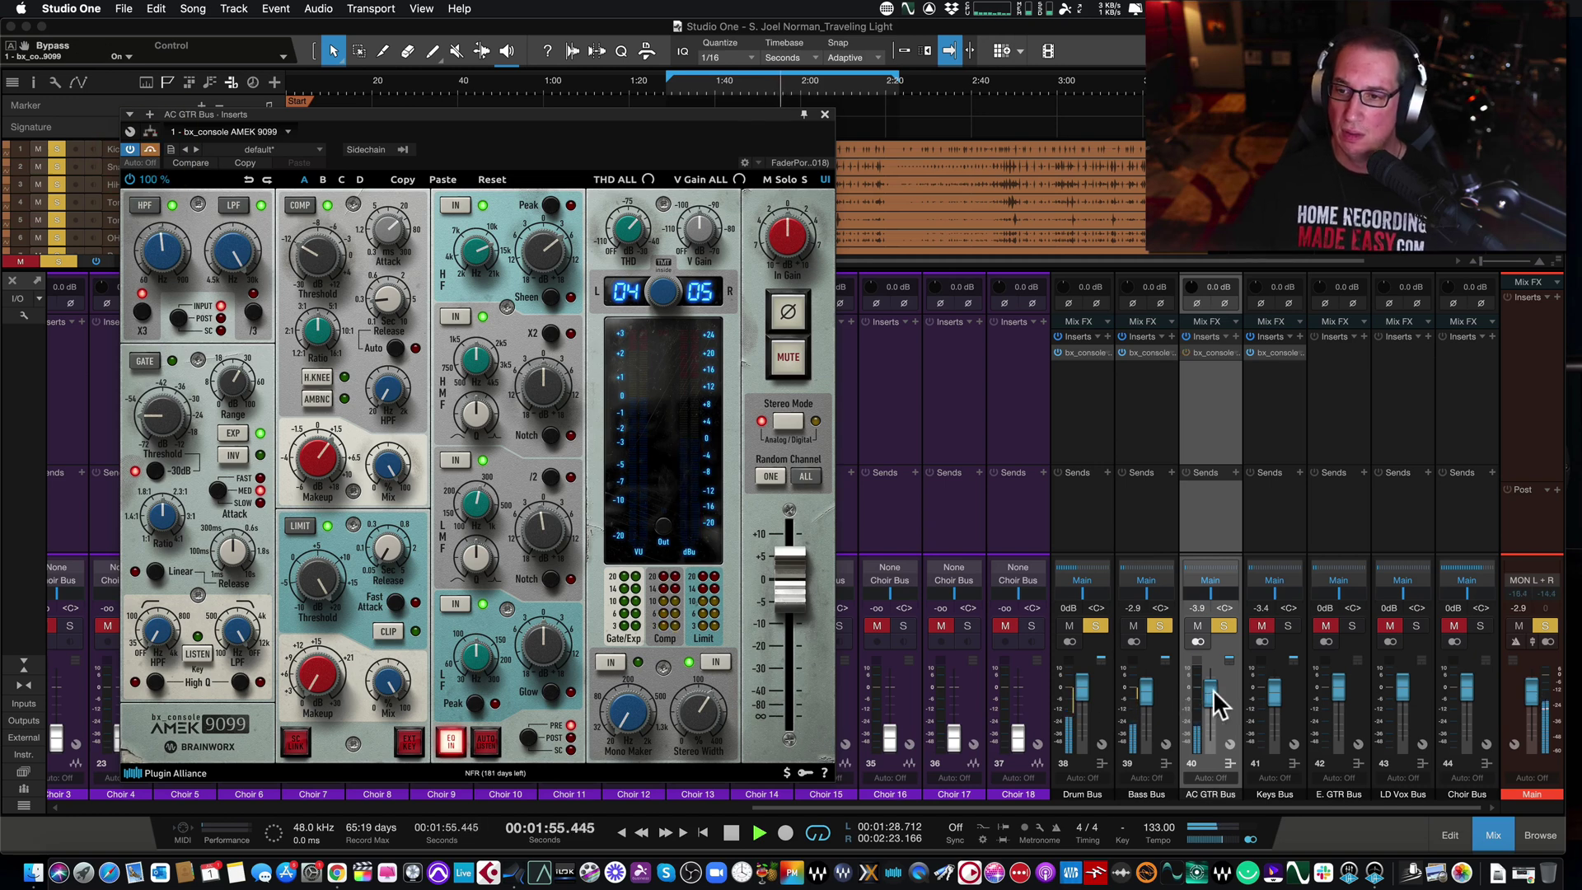
{"action": "left_click_drag", "start_coordinate": [1213, 689], "coordinate": [1213, 685]}
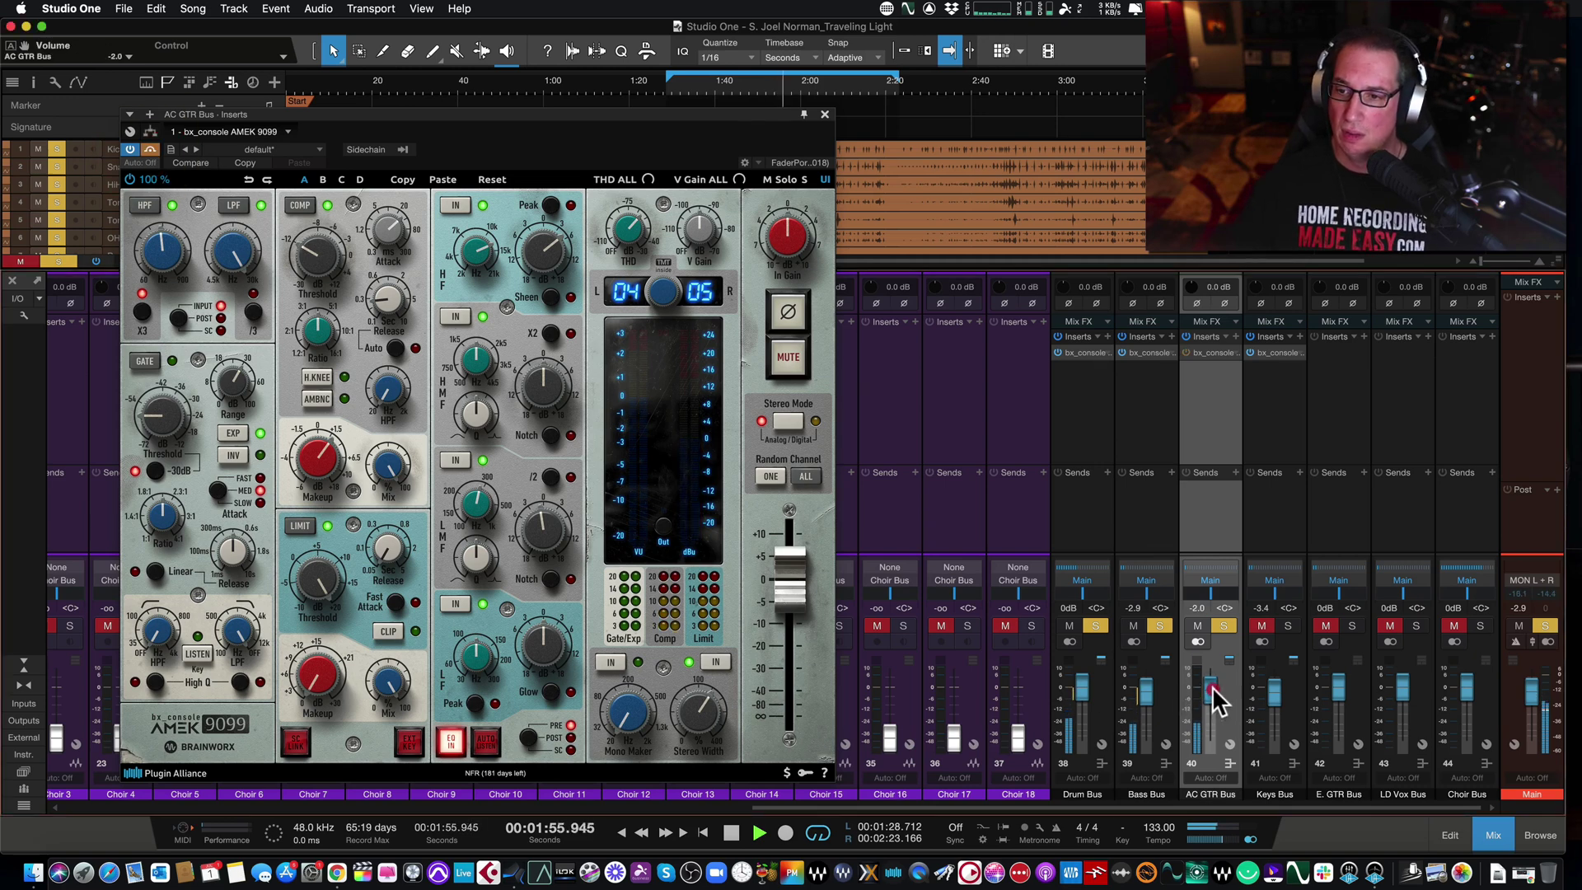
{"action": "left_click", "coordinate": [150, 146]}
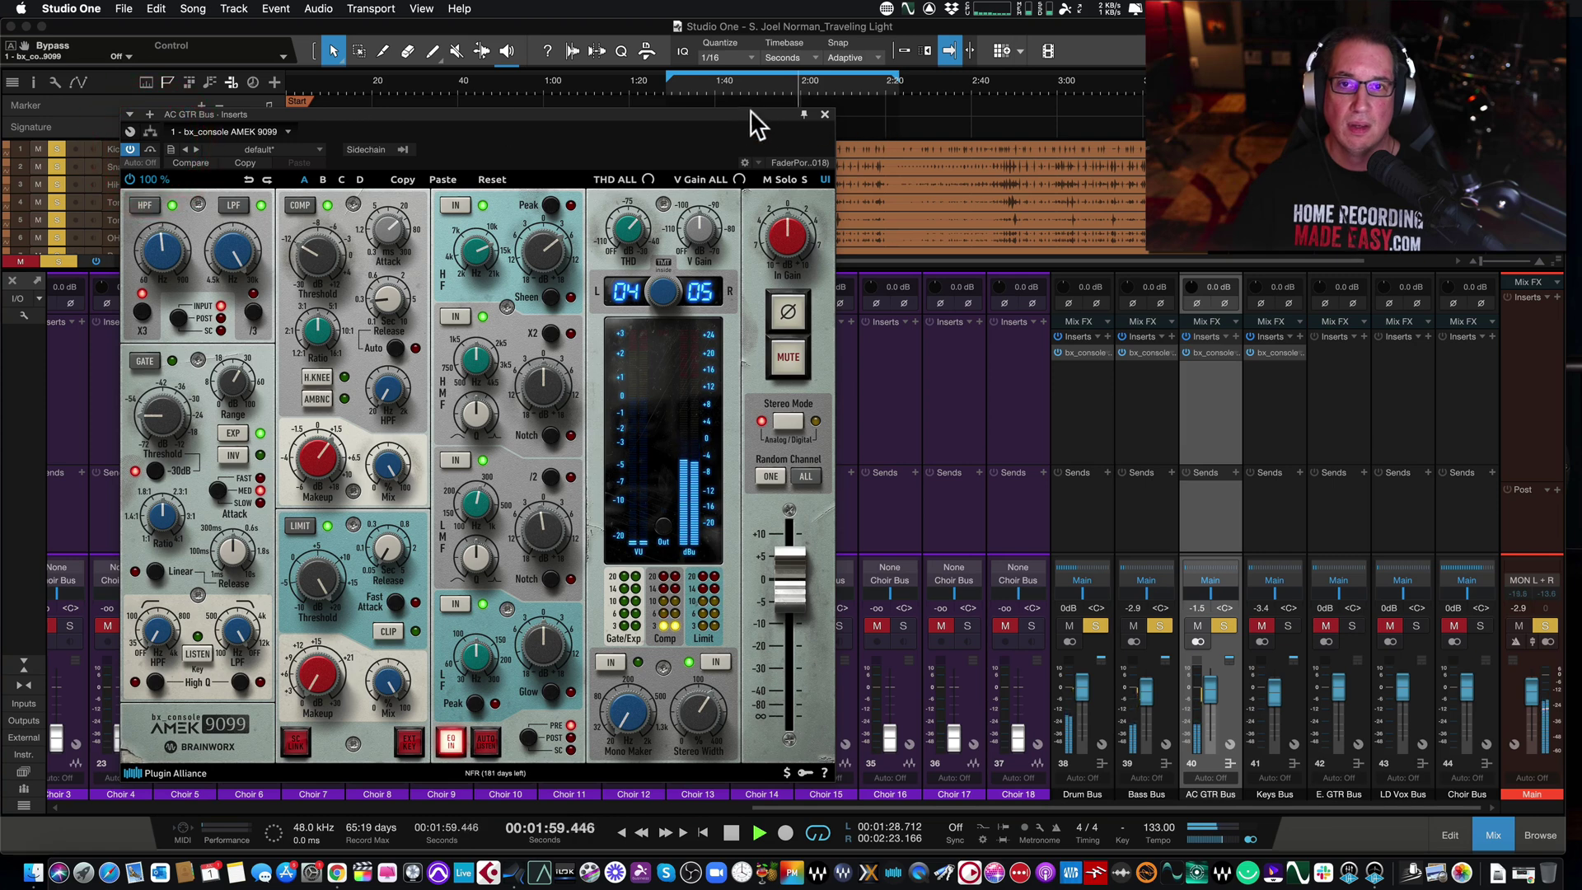
{"action": "left_click_drag", "start_coordinate": [735, 112], "coordinate": [740, 108]}
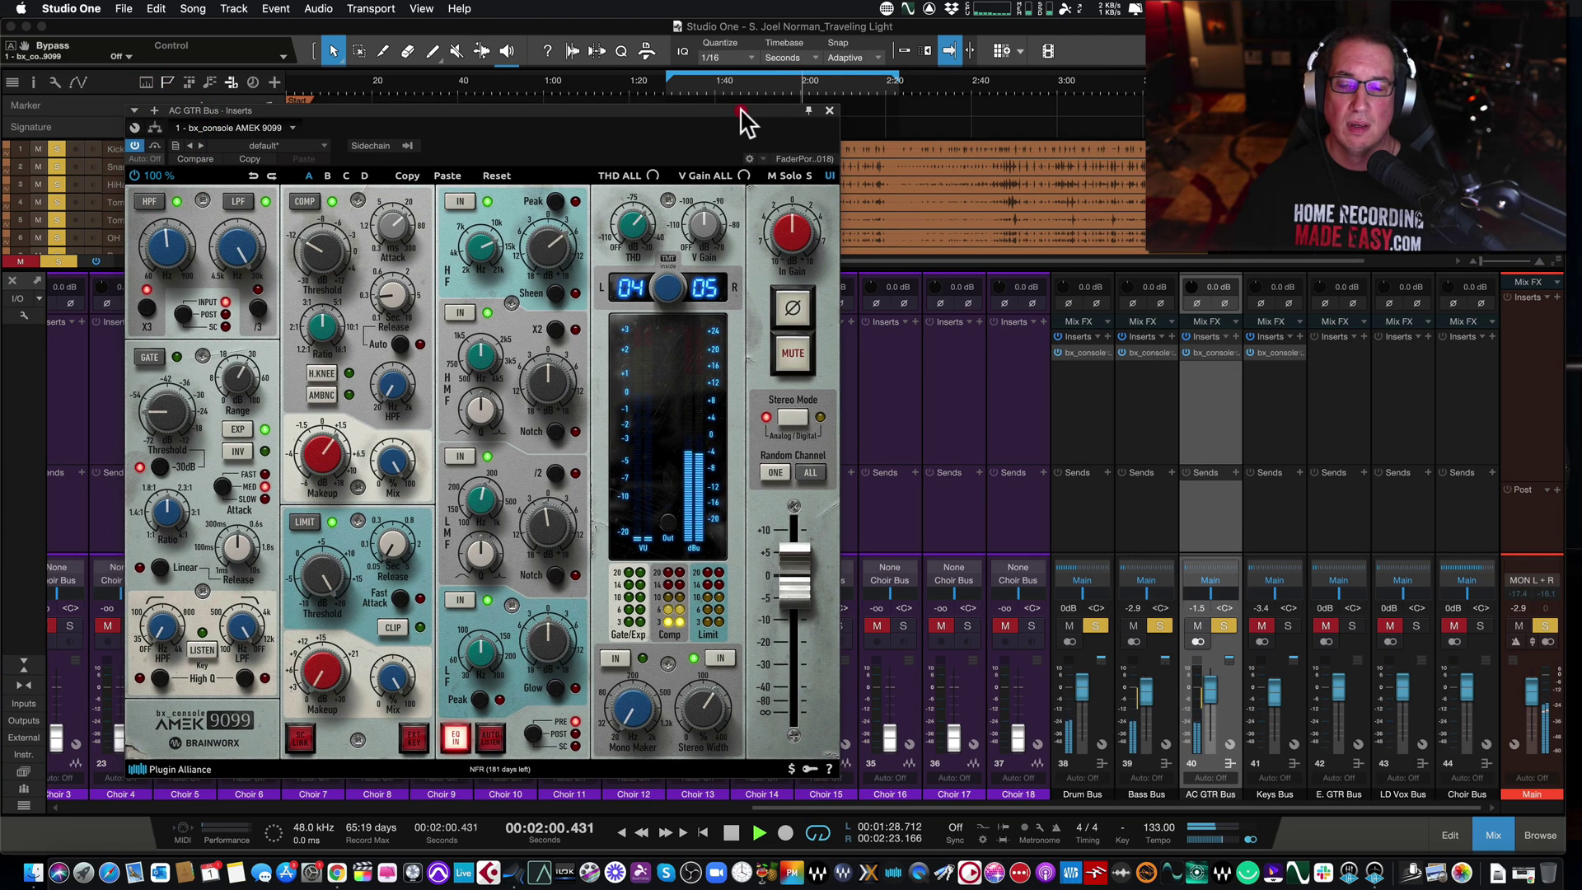
{"action": "left_click", "coordinate": [829, 110]}
Unmute the Keys Bus, add it to the solo, and open its bx_console AMEK 9099 channel strip during playback.
{"action": "key", "text": "space"}
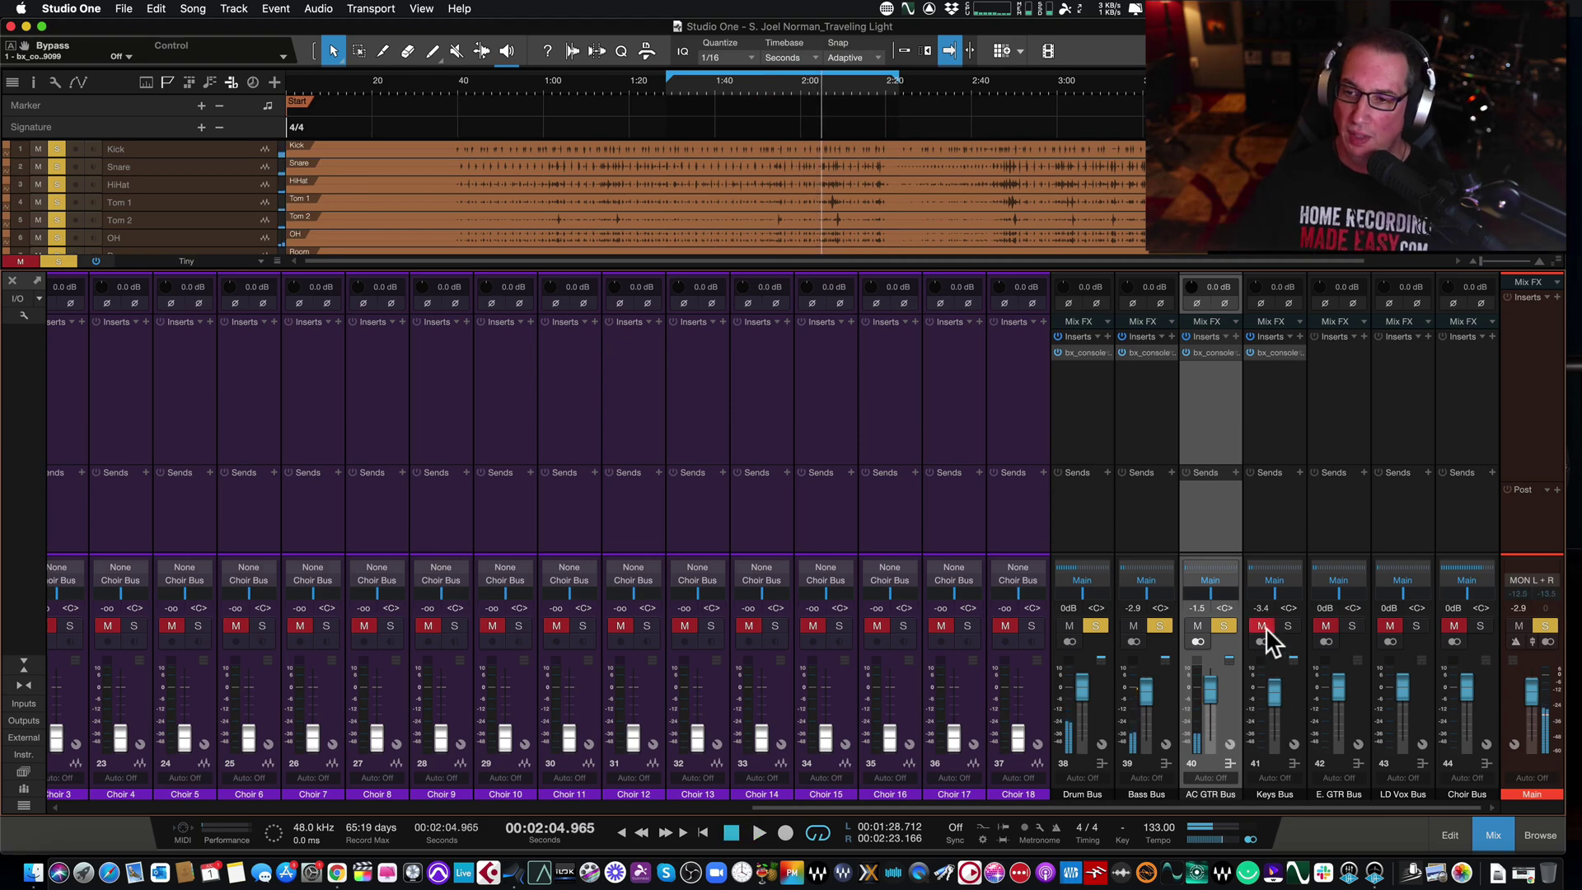
{"action": "left_click", "coordinate": [1261, 625]}
{"action": "left_click", "coordinate": [1288, 625]}
{"action": "left_click", "coordinate": [1287, 363]}
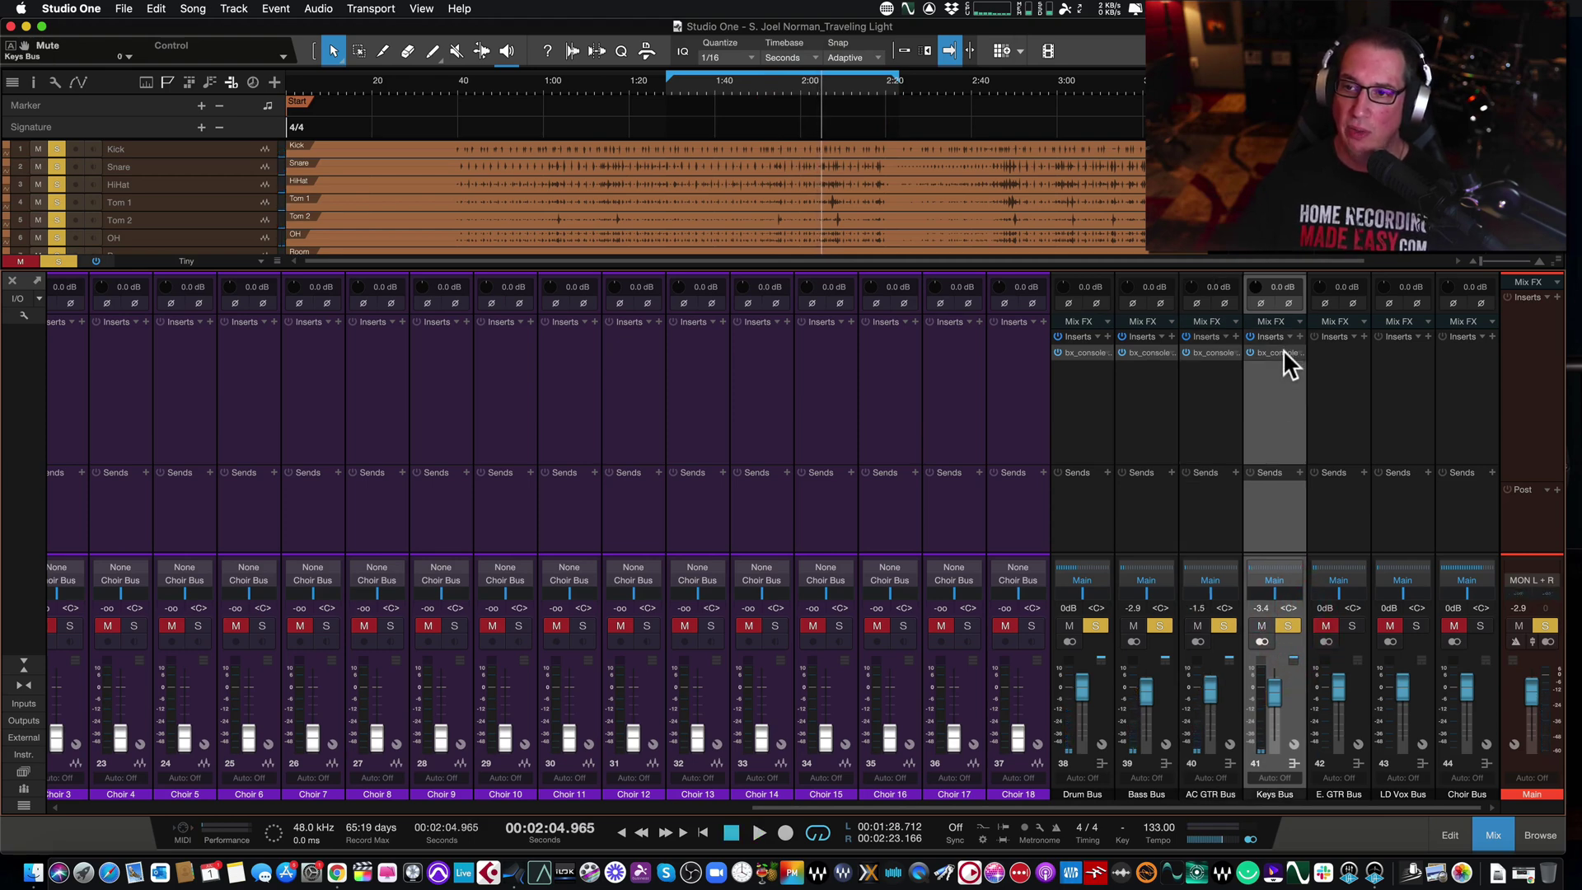
{"action": "left_click", "coordinate": [1282, 349]}
{"action": "key", "text": "space"}
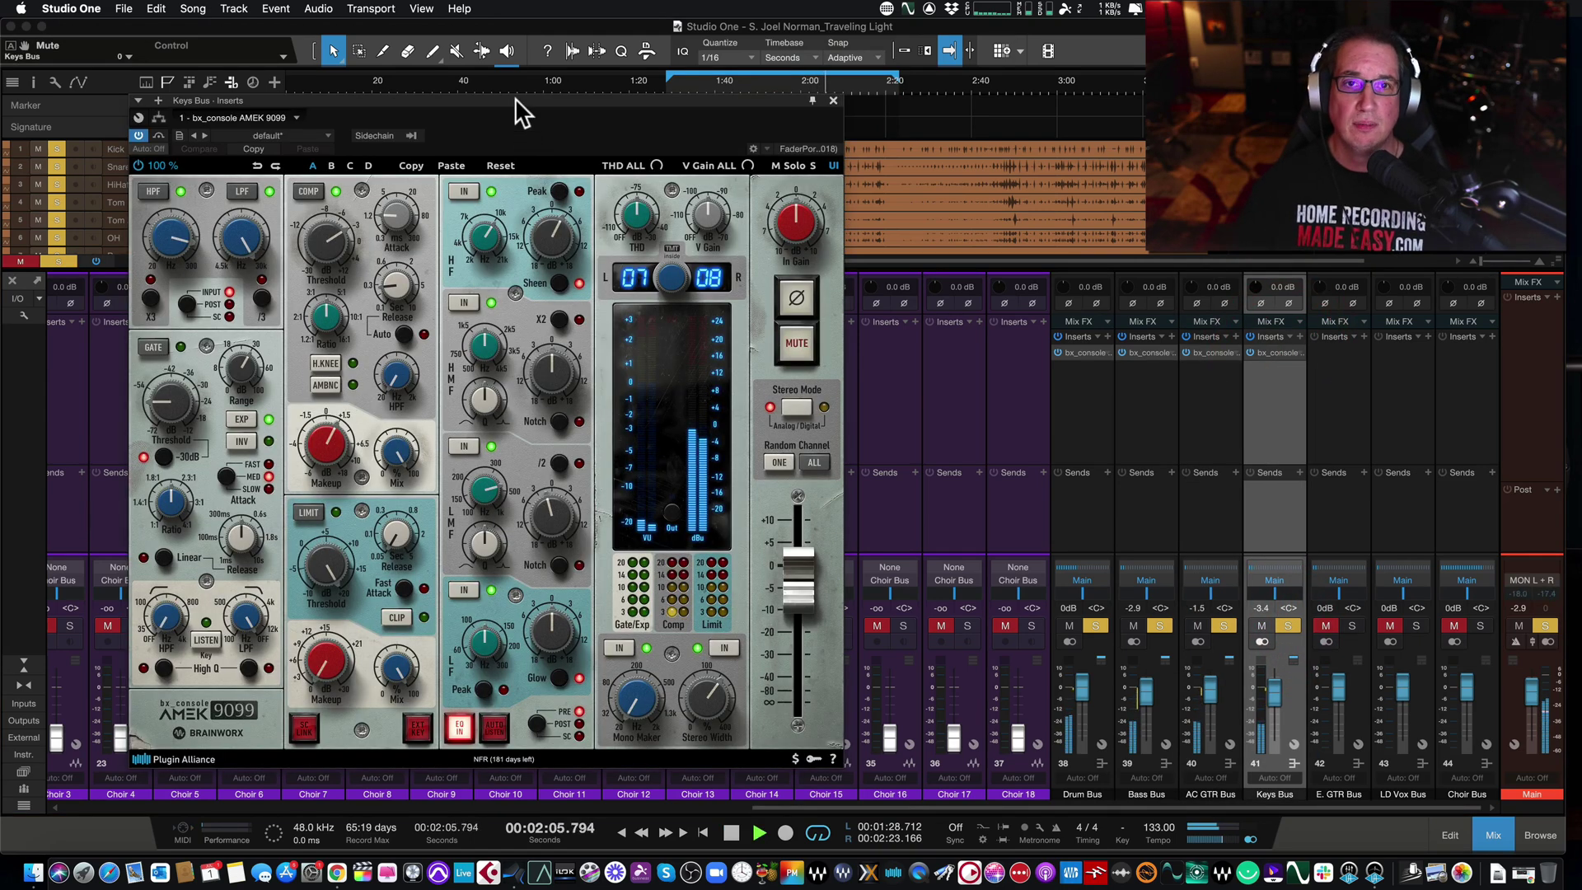
{"action": "left_click_drag", "start_coordinate": [515, 101], "coordinate": [509, 106]}
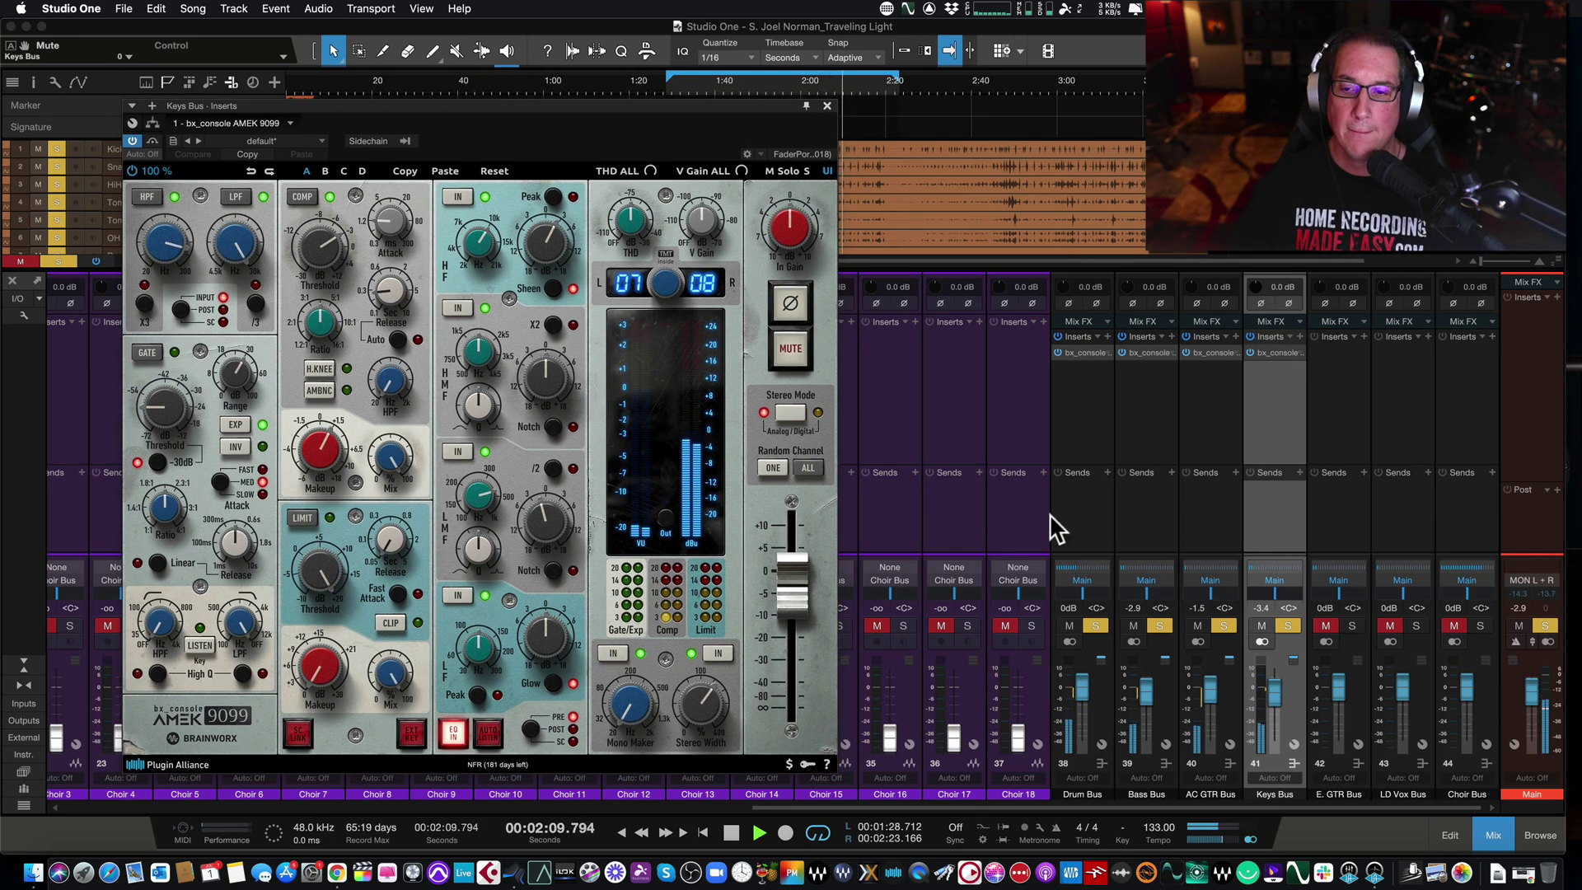
Solo the Keys Bus on its own and widen its stereo image with the channel strip's Stereo Width control.
{"action": "left_click", "coordinate": [1288, 625]}
{"action": "left_click_drag", "start_coordinate": [677, 717], "coordinate": [676, 671]}
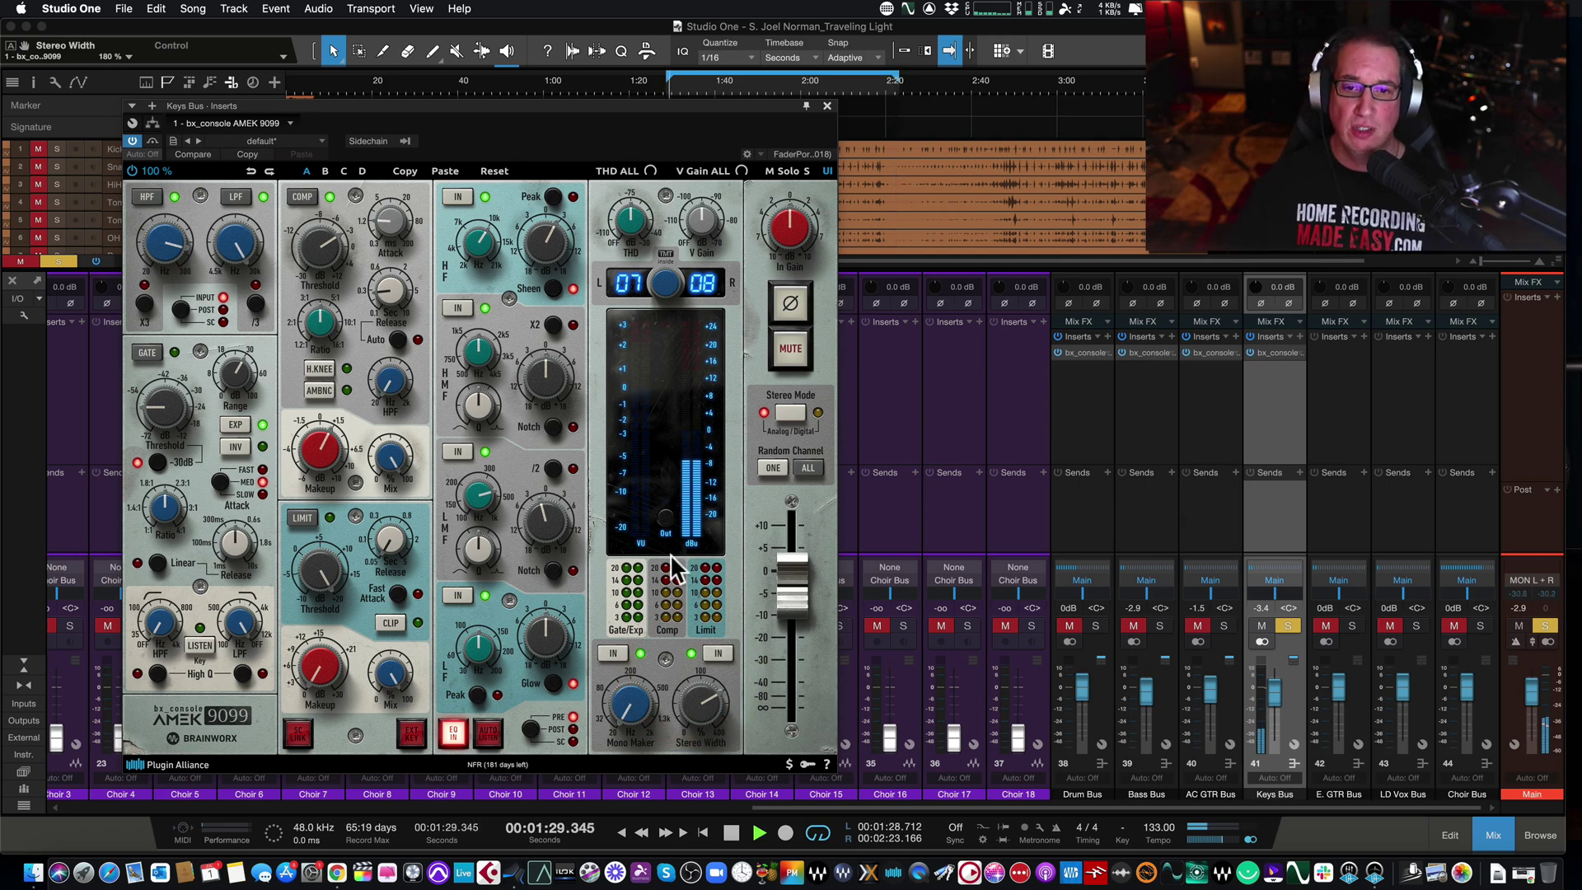
{"action": "left_click_drag", "start_coordinate": [308, 105], "coordinate": [311, 119]}
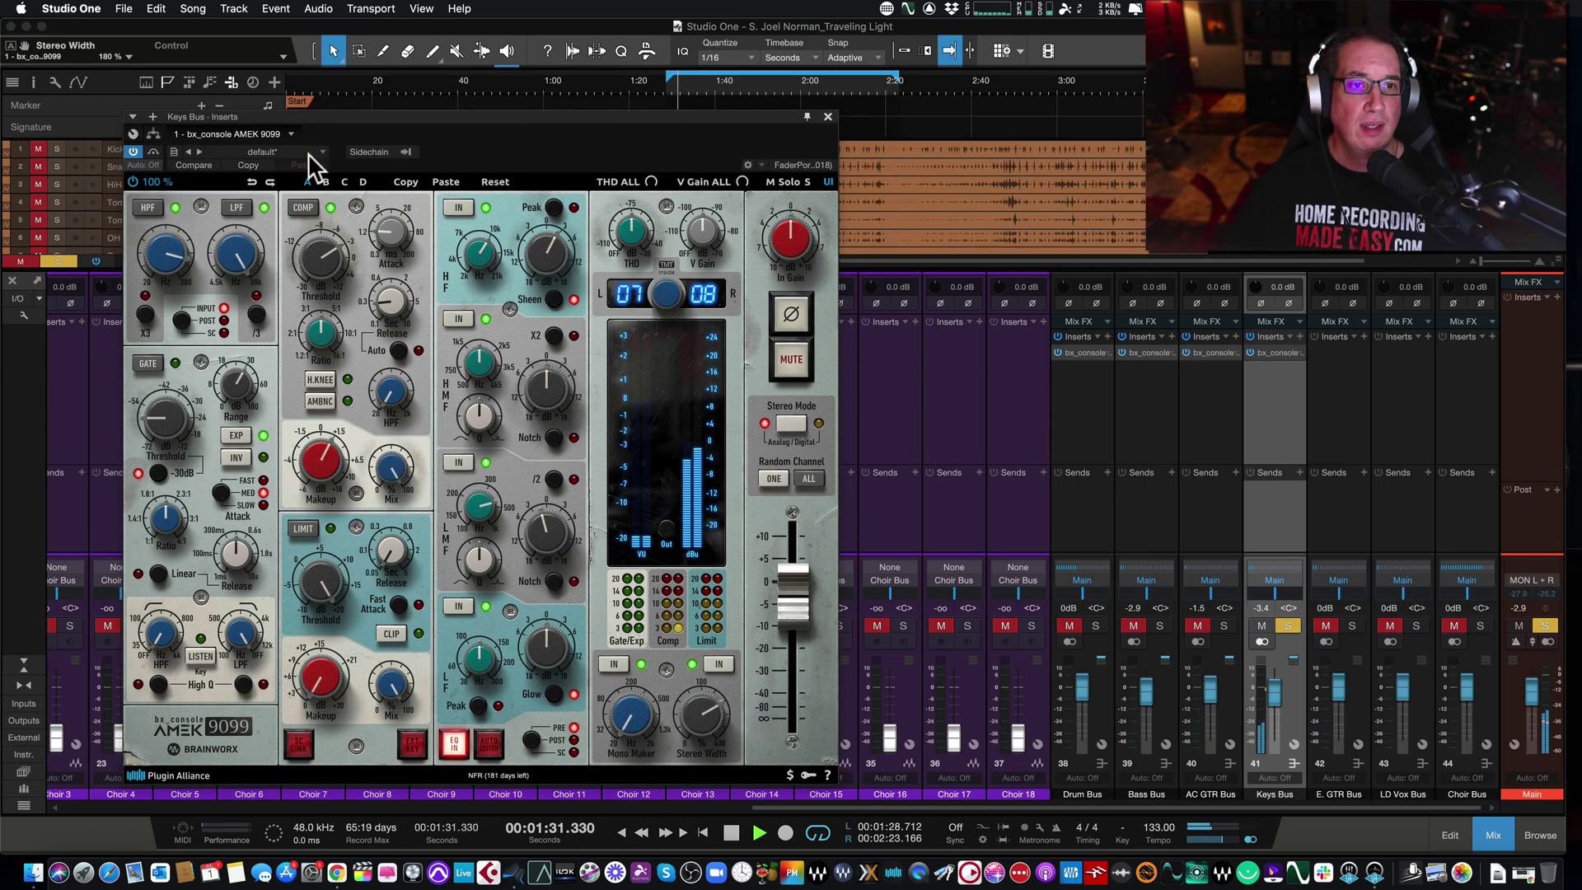
Set the Keys Bus's high-pass filter to 64.4 Hz and high EQ gain to +2.3 dB, comparing the sound with the plug-in bypassed.
{"action": "left_click_drag", "start_coordinate": [167, 260], "coordinate": [169, 176]}
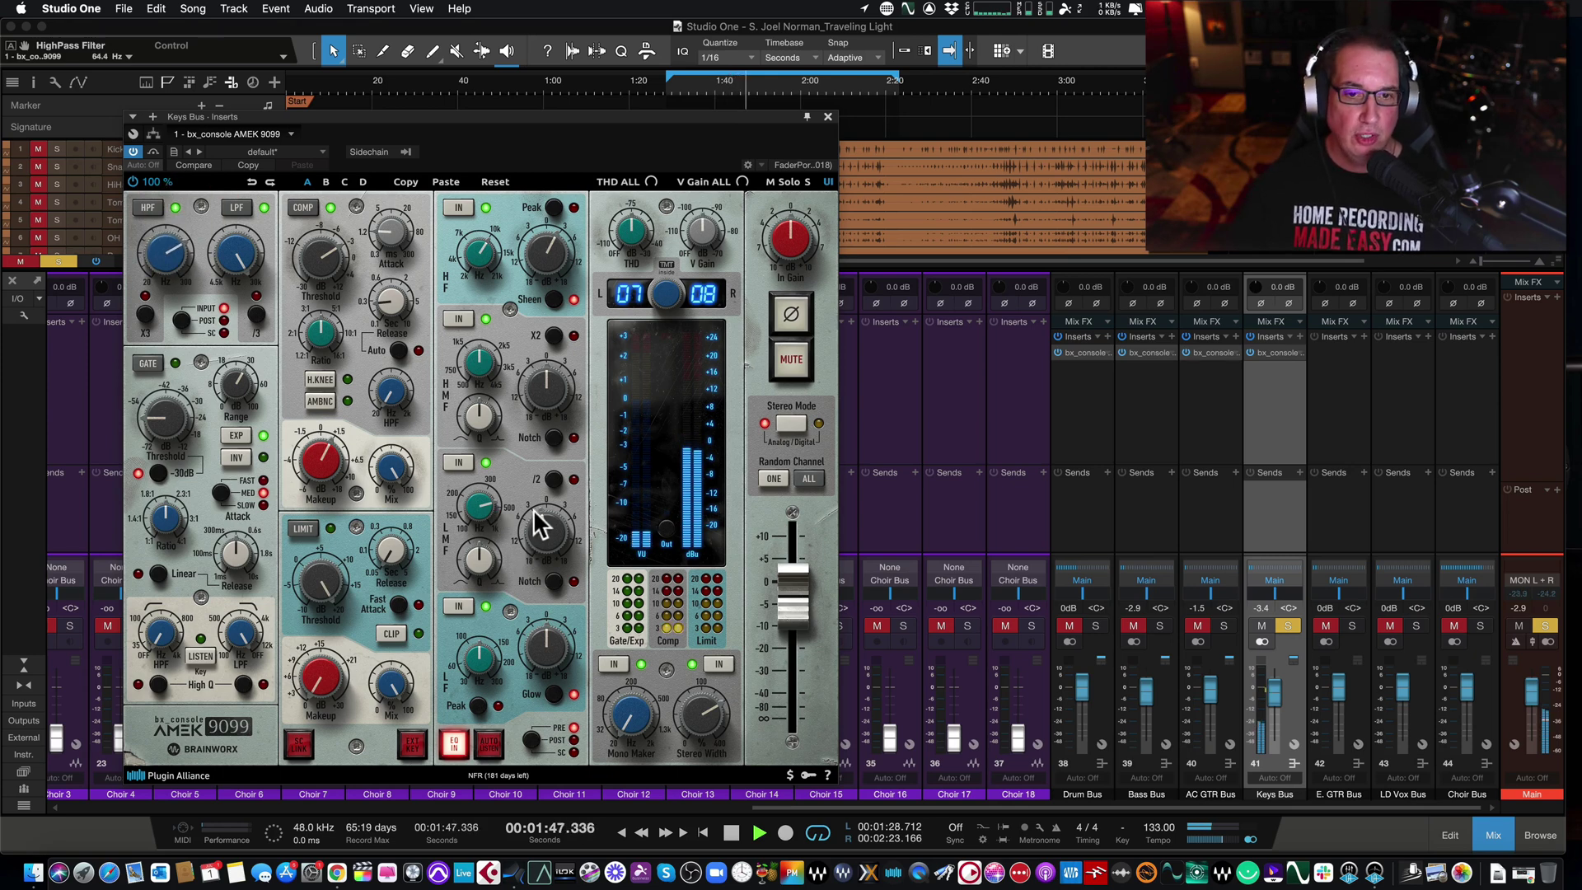
{"action": "left_click_drag", "start_coordinate": [531, 521], "coordinate": [539, 527]}
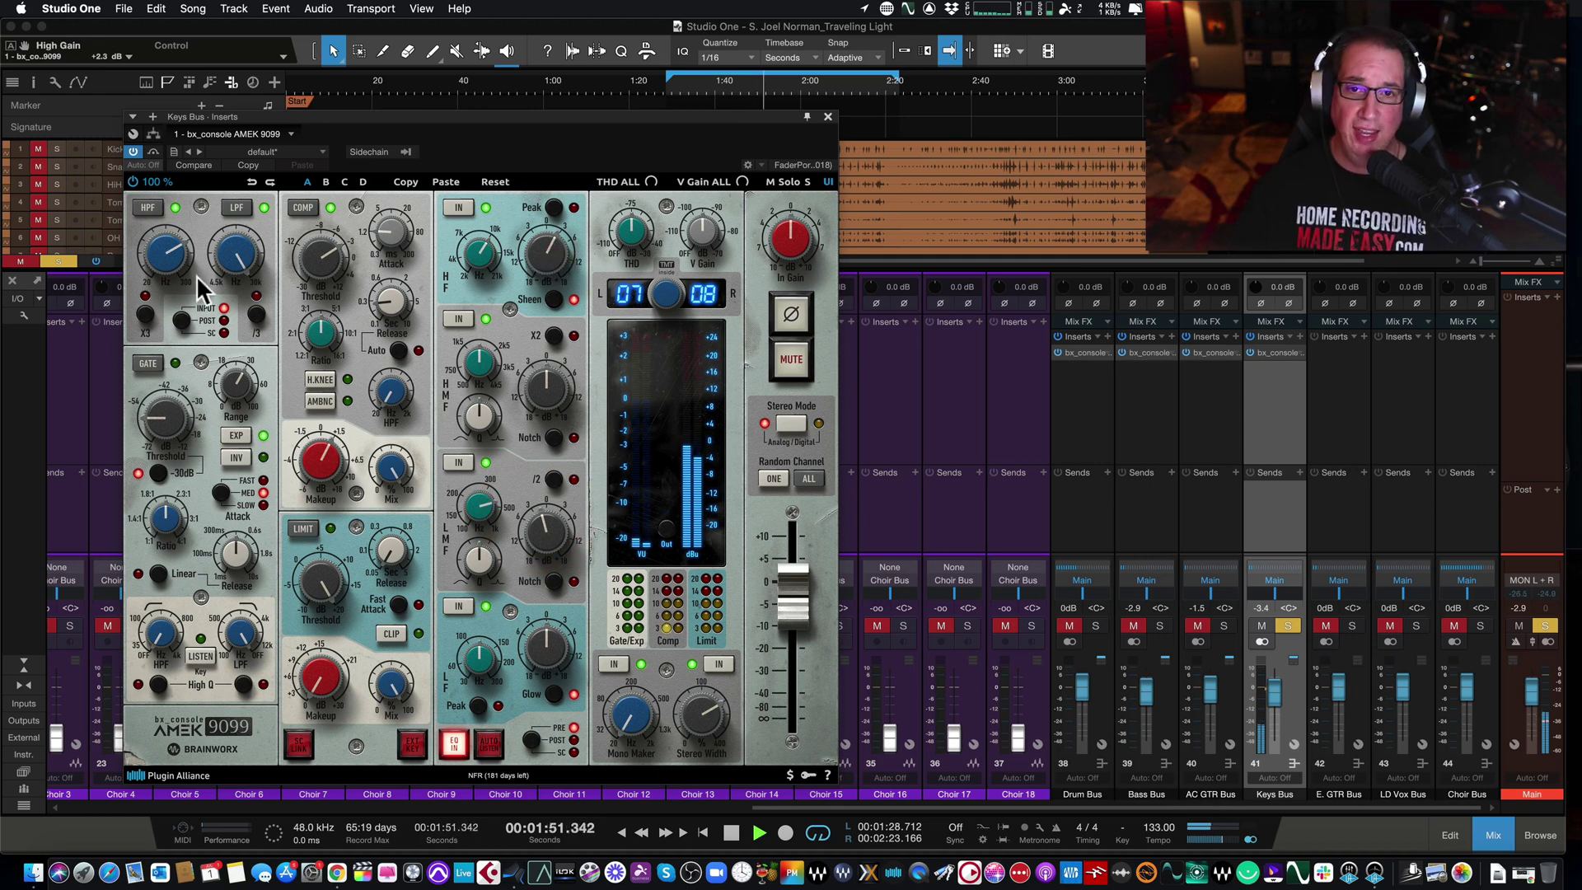
{"action": "left_click", "coordinate": [152, 150]}
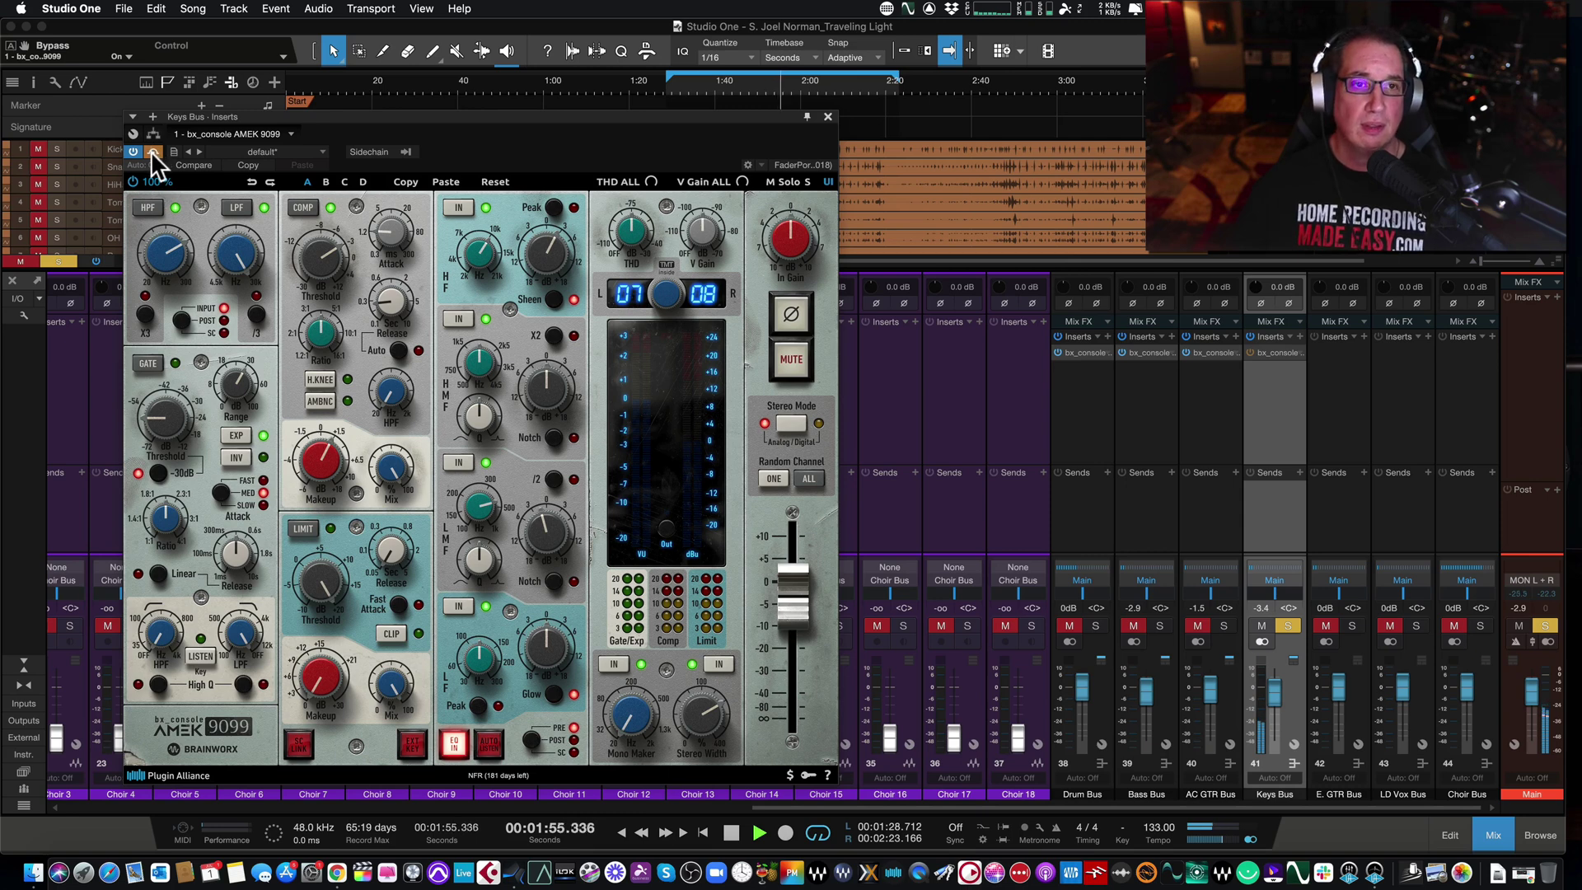
{"action": "left_click", "coordinate": [151, 150]}
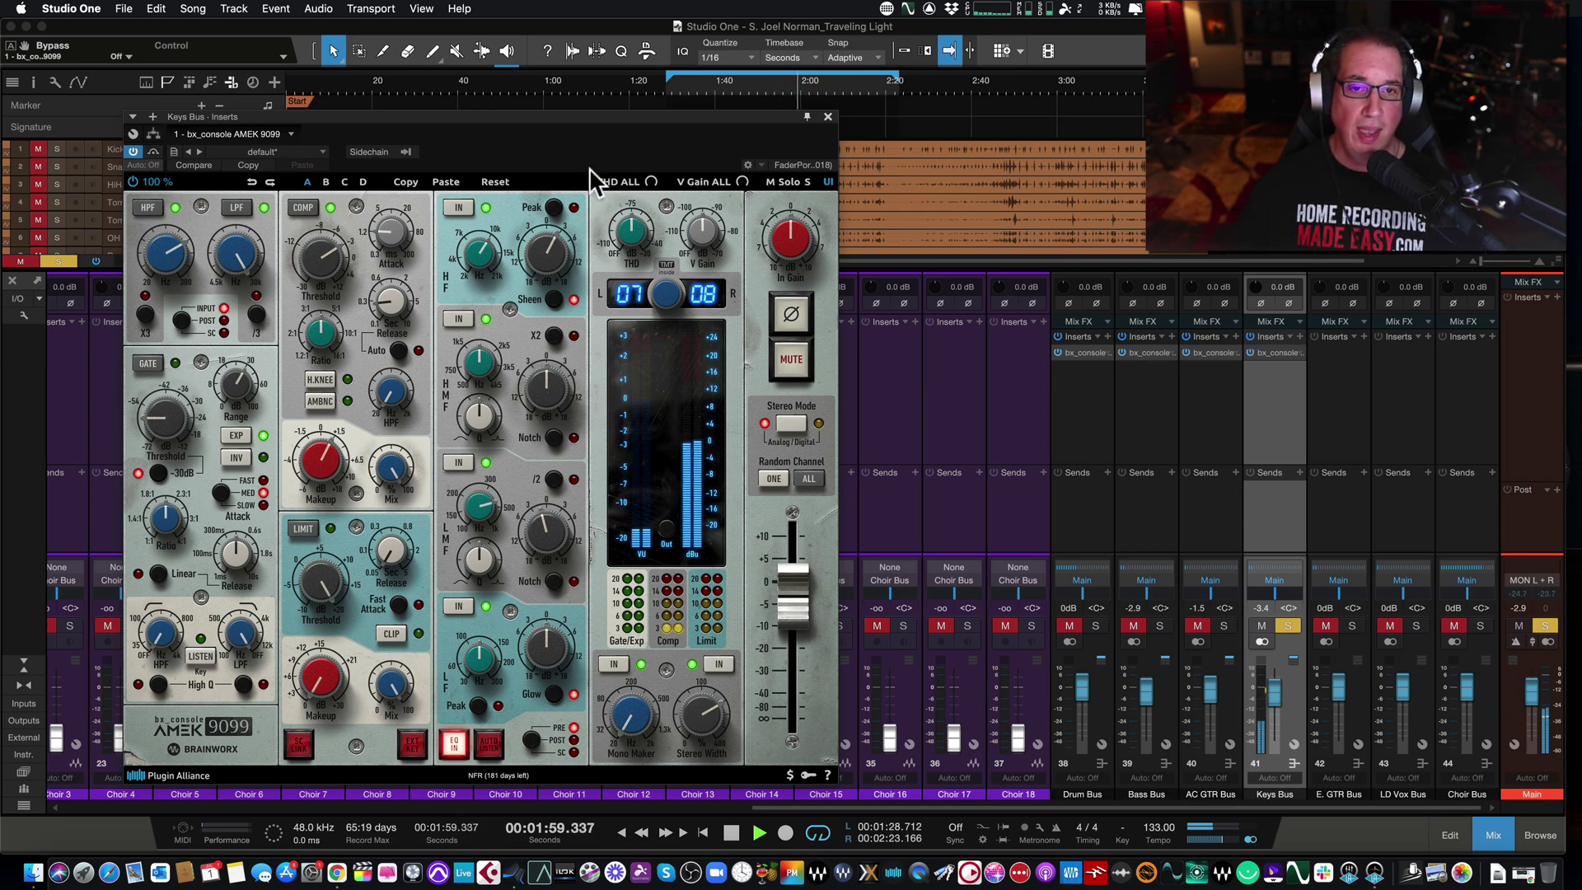
{"action": "left_click", "coordinate": [828, 115]}
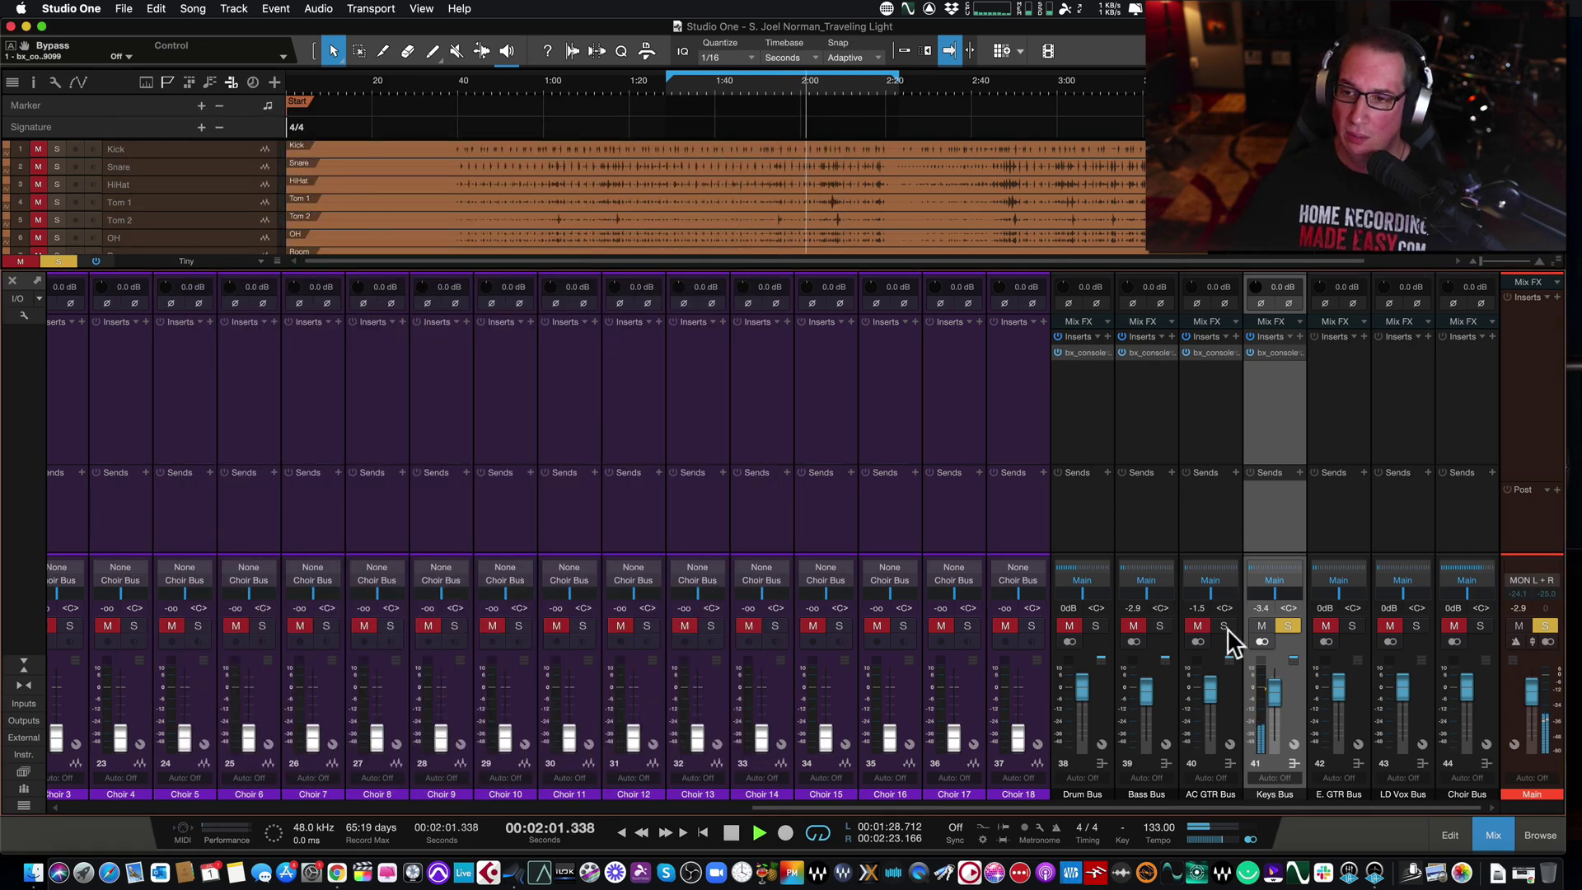
Add the AC GTR, Bass and Drum buses to the solo alongside the Keys Bus.
{"action": "left_click", "coordinate": [1223, 626]}
{"action": "left_click", "coordinate": [1162, 626]}
{"action": "left_click", "coordinate": [1095, 626]}
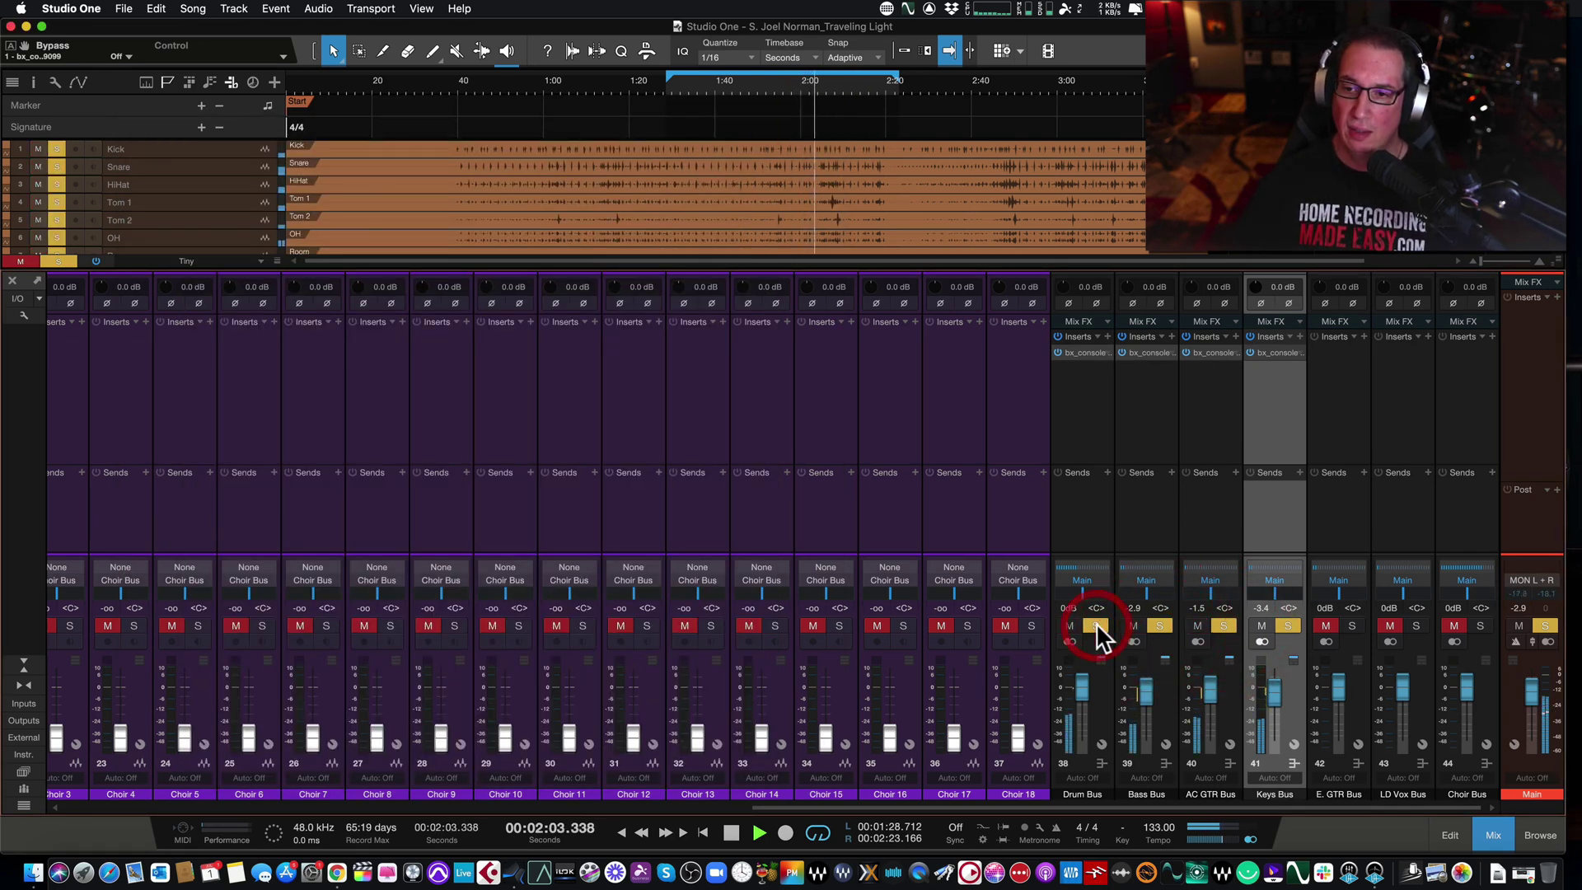
Select the Drum, Bass, AC GTR and Keys buses together and save the song.
{"action": "left_click", "coordinate": [1084, 429]}
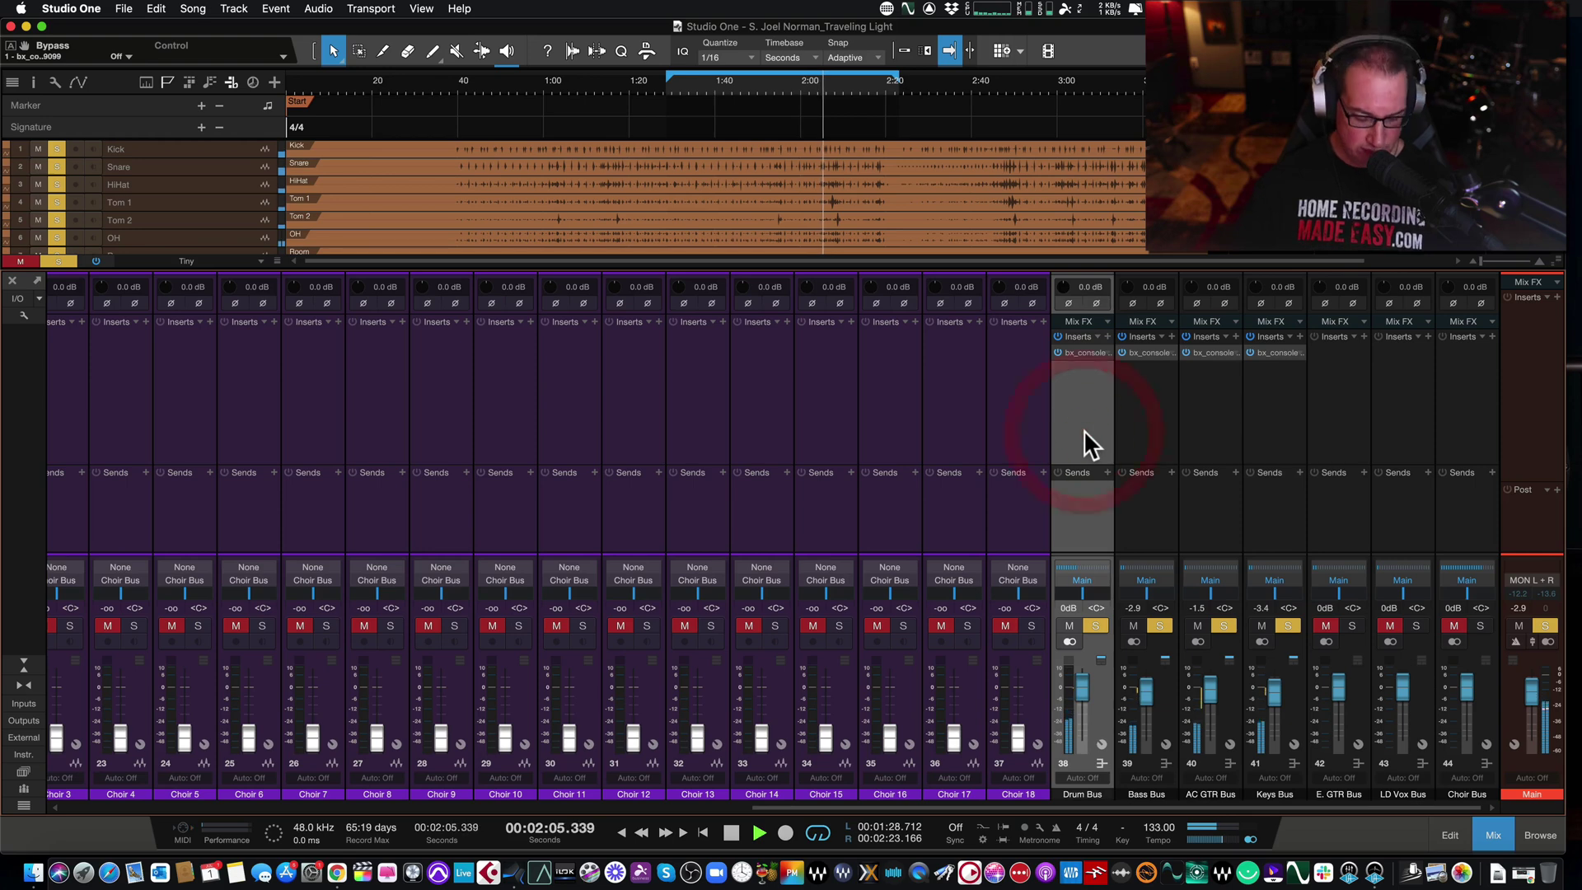
{"action": "left_click", "coordinate": [1266, 407], "text": "shift"}
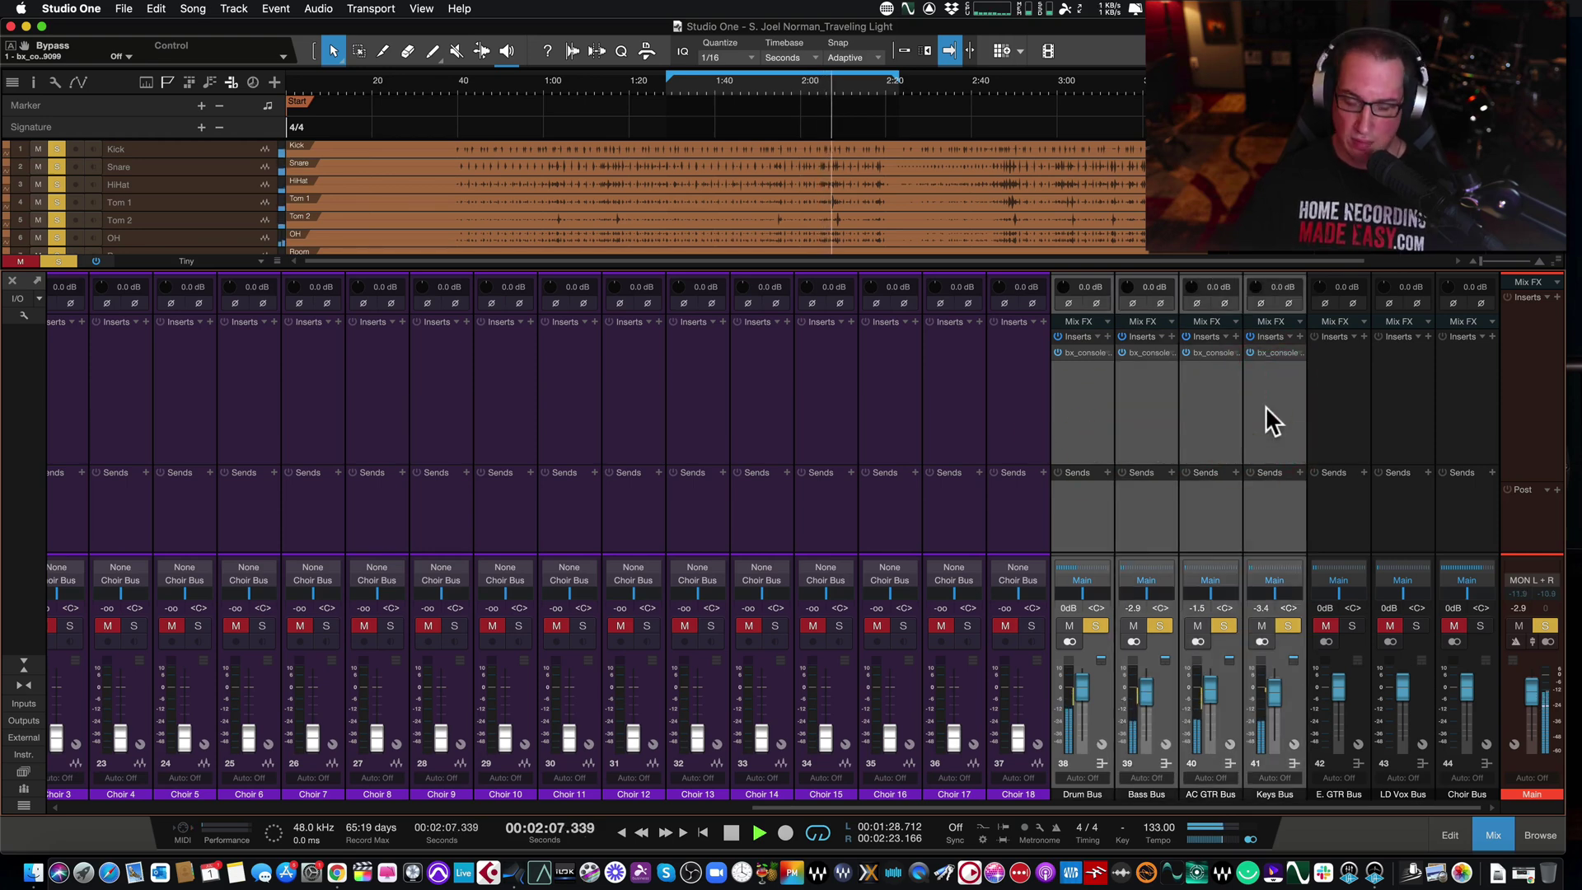
{"action": "key", "text": "super+s"}
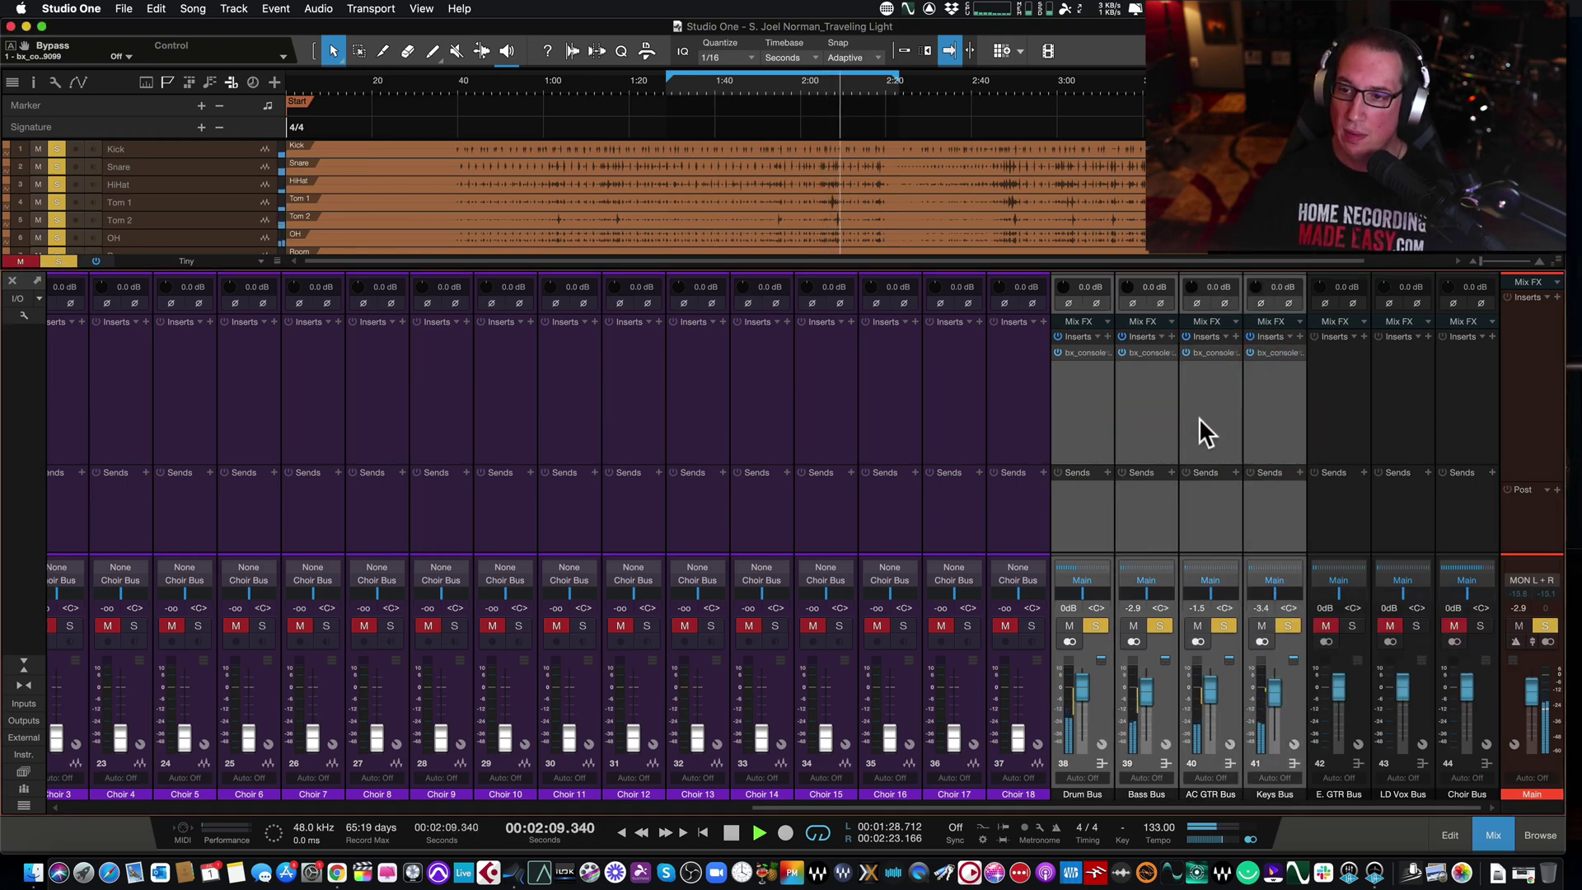
{"action": "key", "text": "space"}
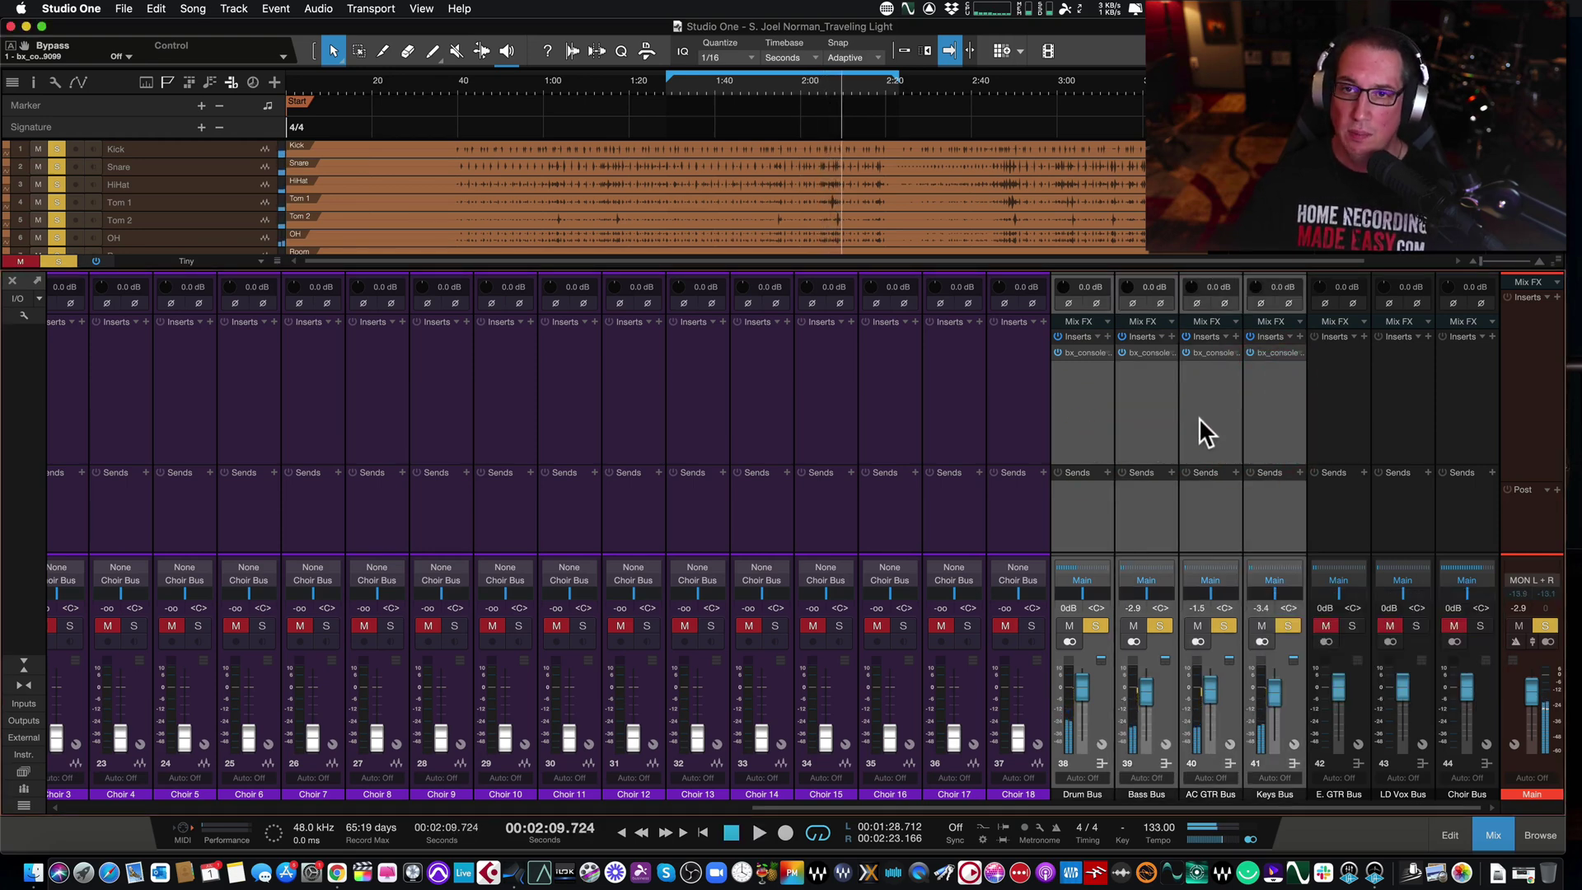
Play from the loop start and compare the four selected buses with all their inserts switched off and on.
{"action": "left_click", "coordinate": [667, 85]}
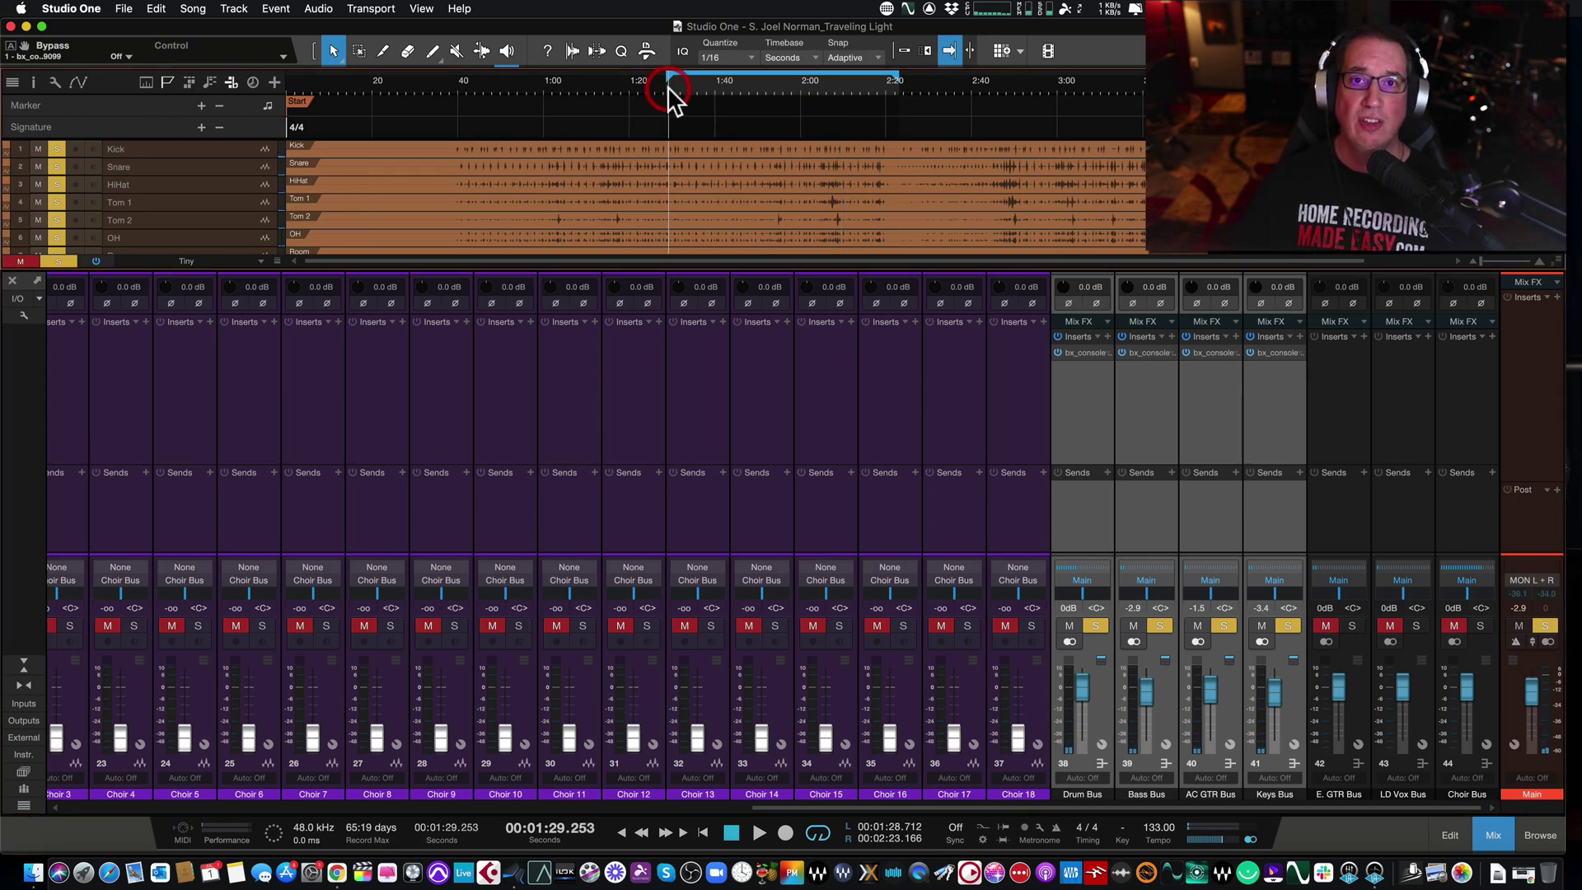
{"action": "left_click", "coordinate": [1055, 334]}
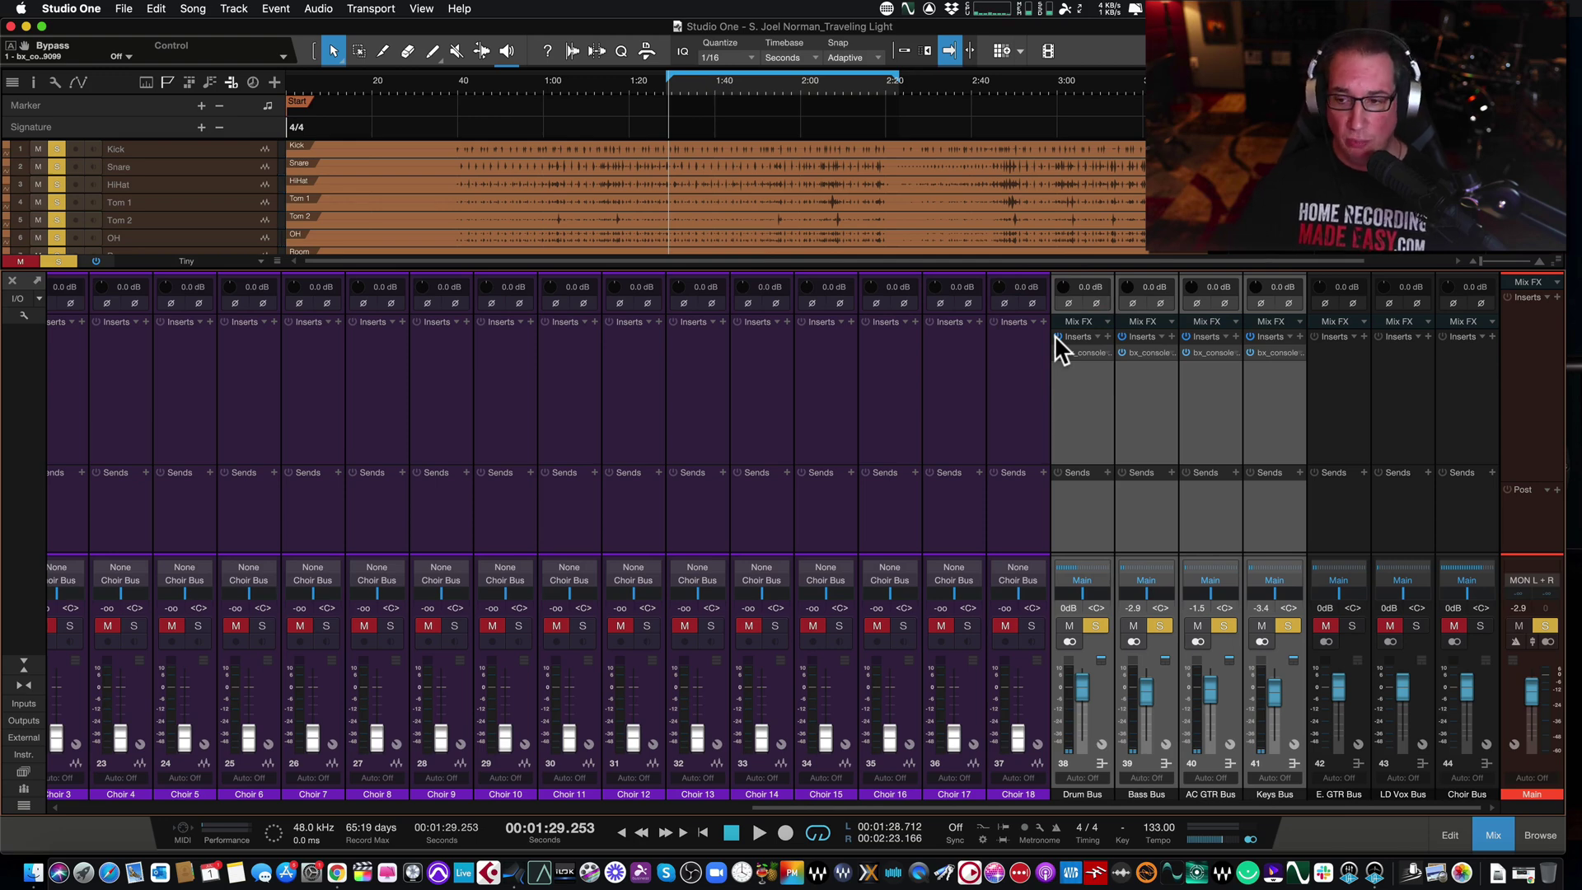
{"action": "key", "text": "space"}
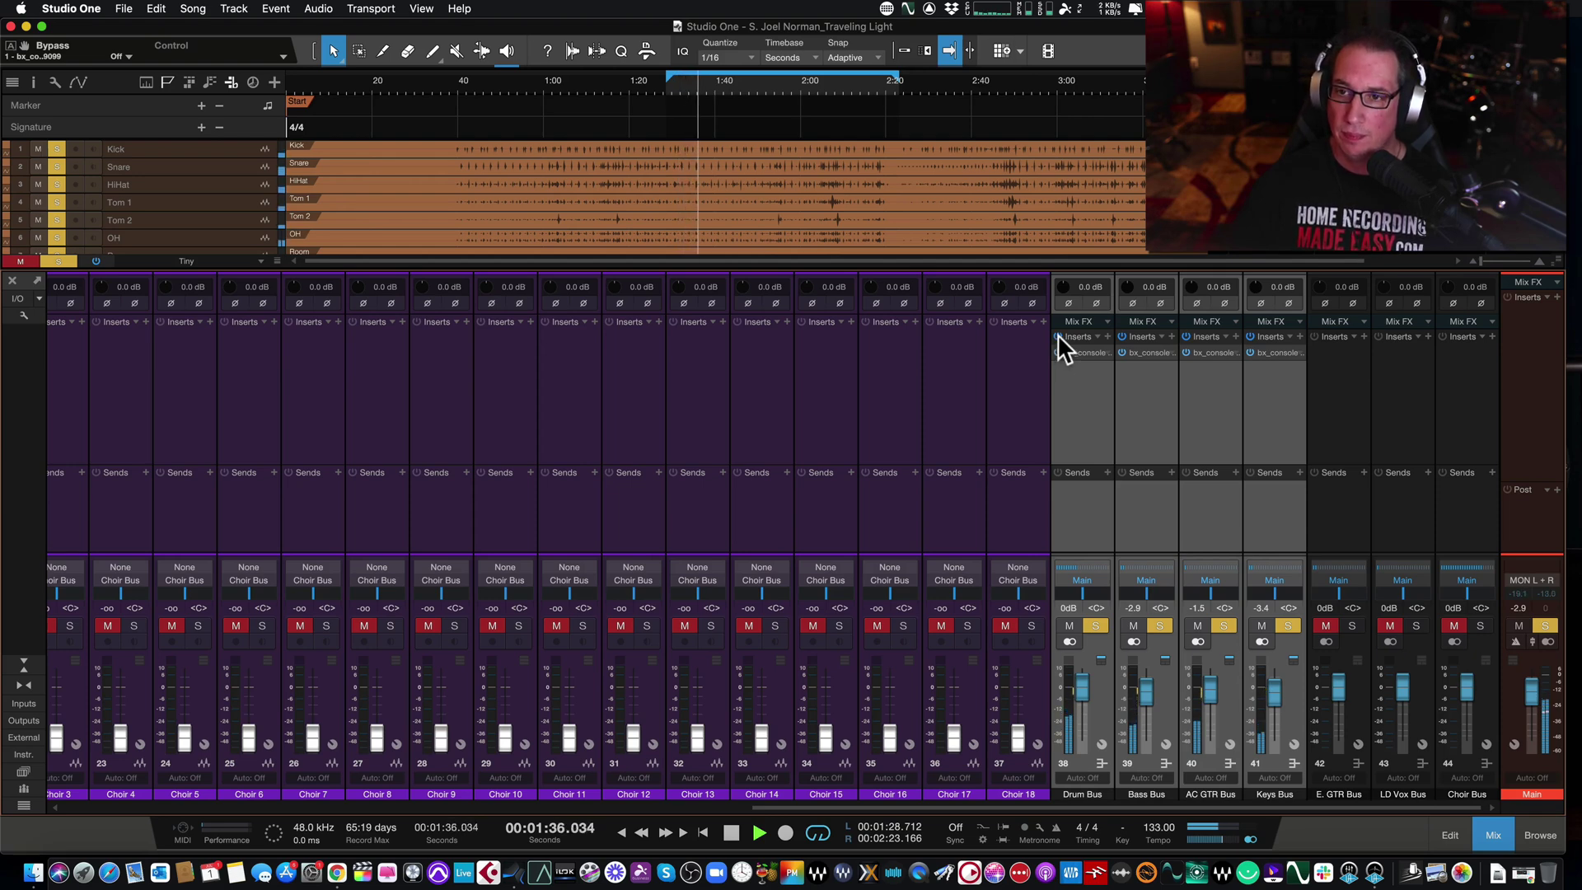
{"action": "left_click", "coordinate": [1057, 337]}
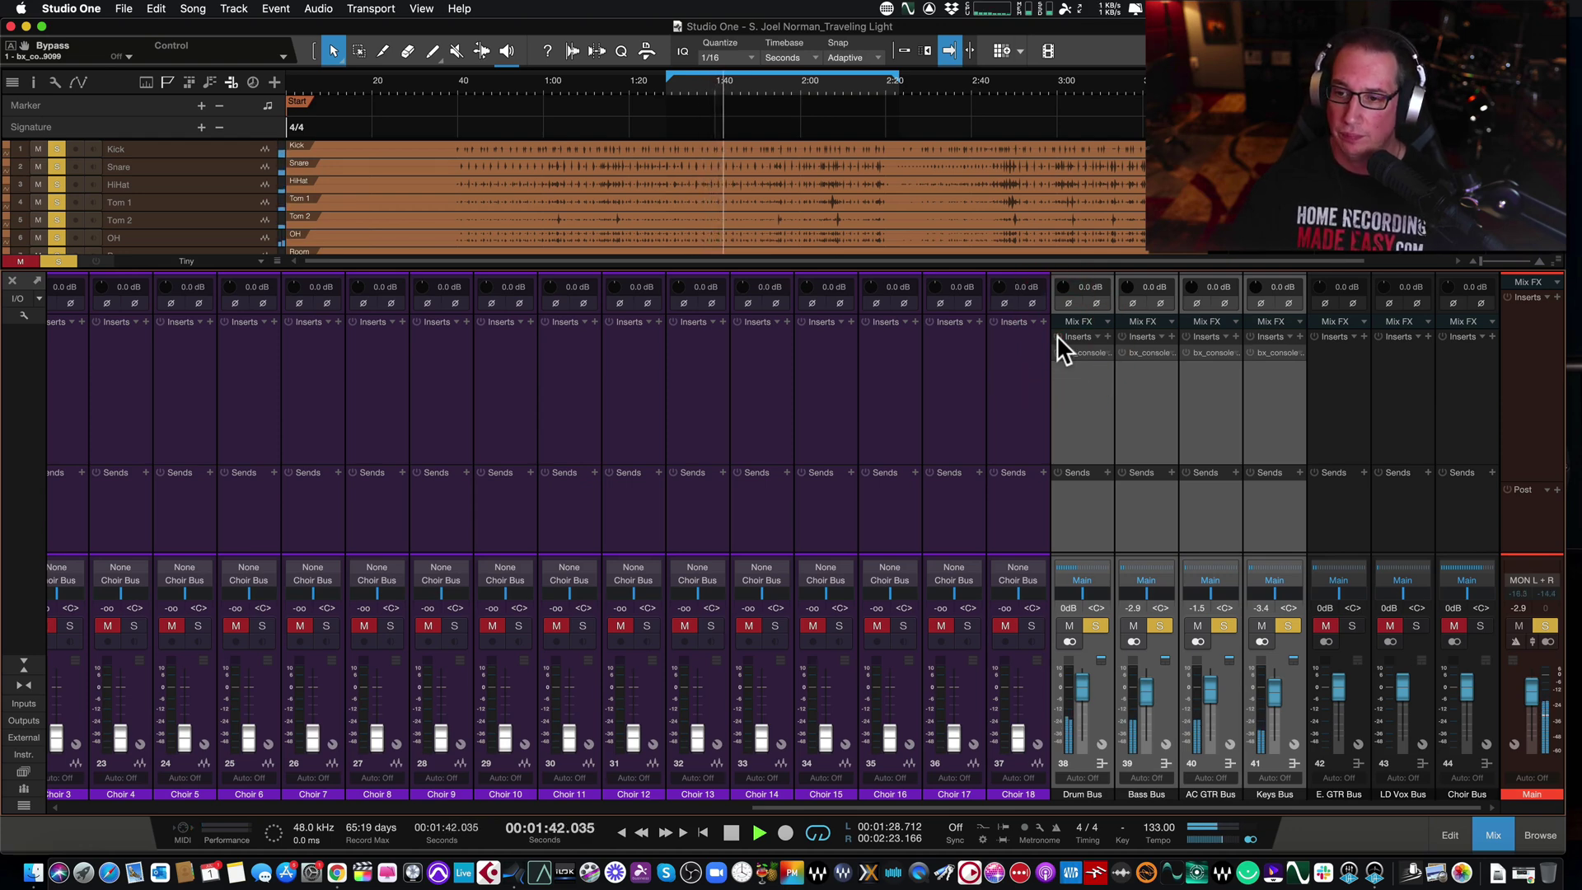
{"action": "left_click", "coordinate": [1057, 336]}
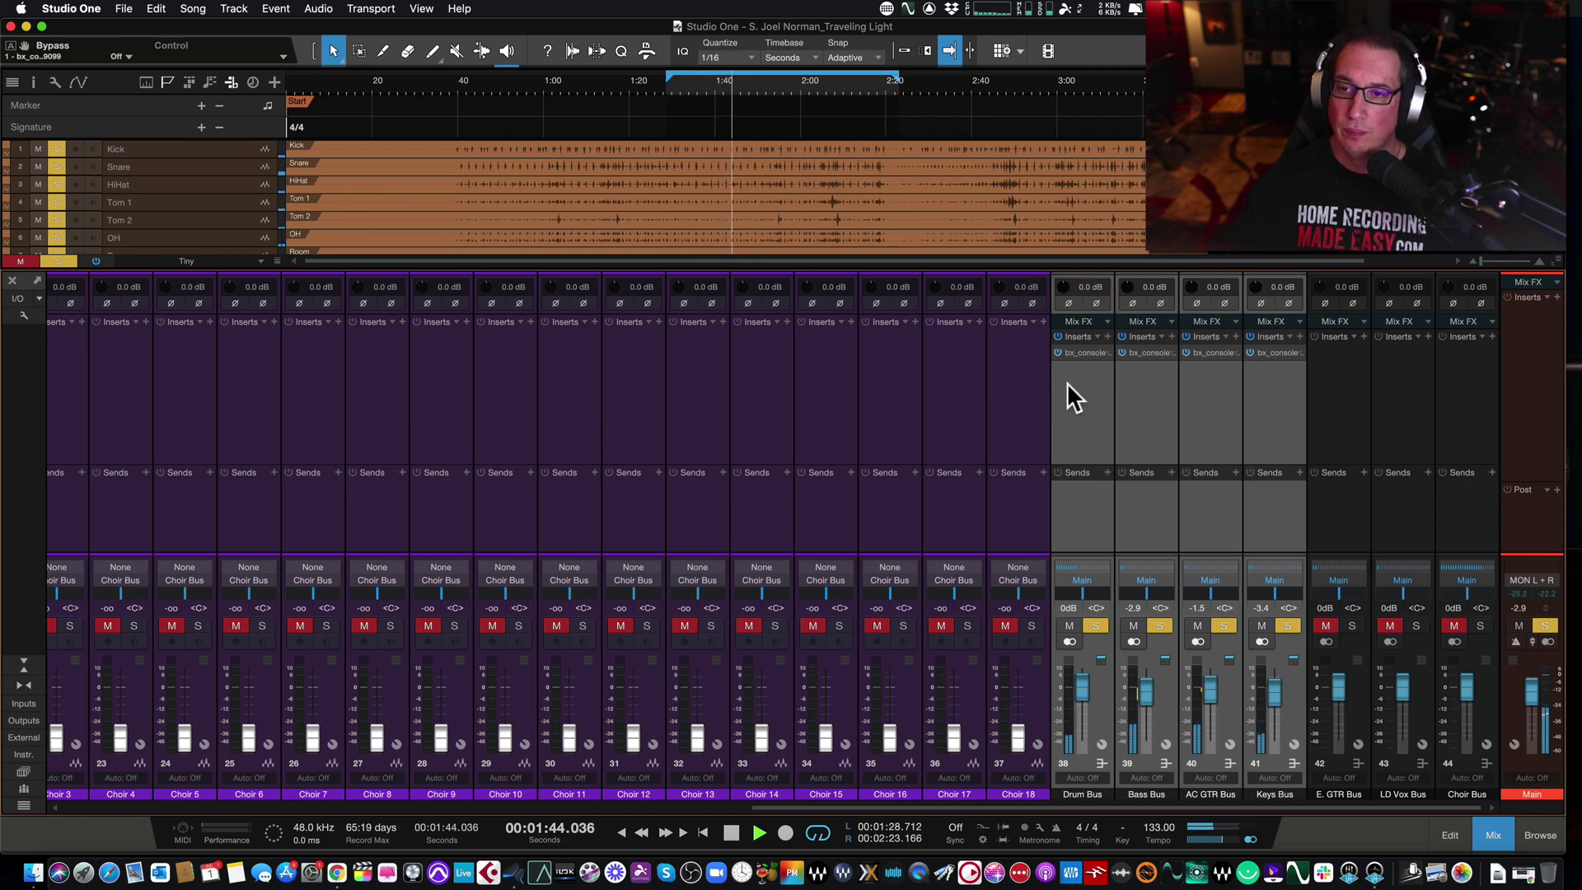
Open the Drum Bus's bx_console AMEK 9099 channel strip for review and stop playback.
{"action": "left_click", "coordinate": [1079, 352]}
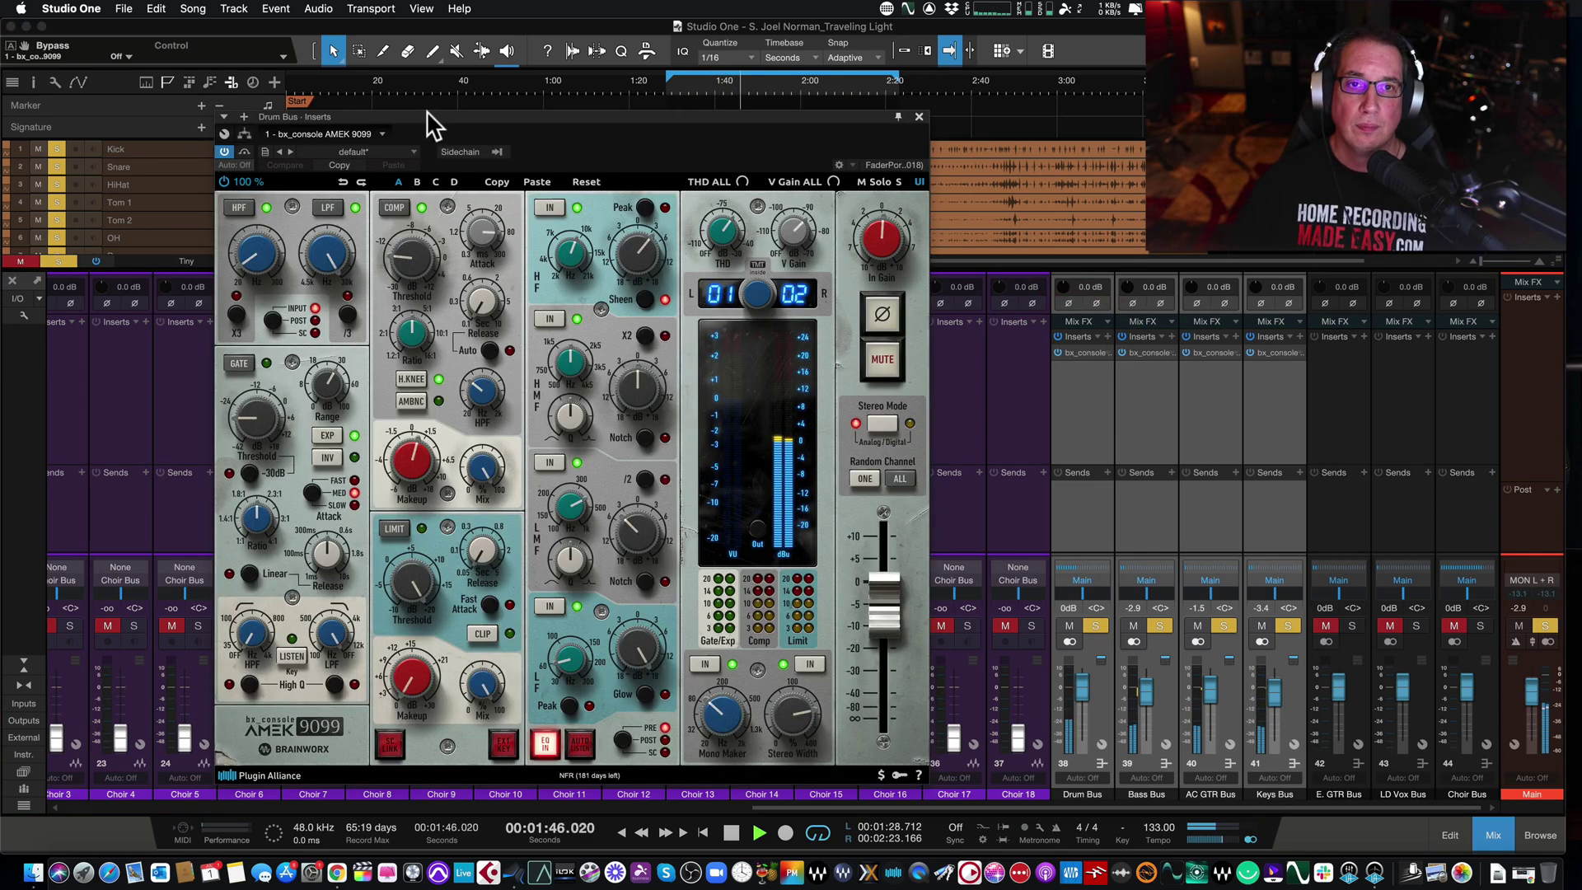
{"action": "mouse_move", "coordinate": [427, 112]}
{"action": "left_mouse_down"}
{"action": "mouse_move", "coordinate": [369, 108]}
{"action": "mouse_move", "coordinate": [422, 95]}
{"action": "left_mouse_up"}
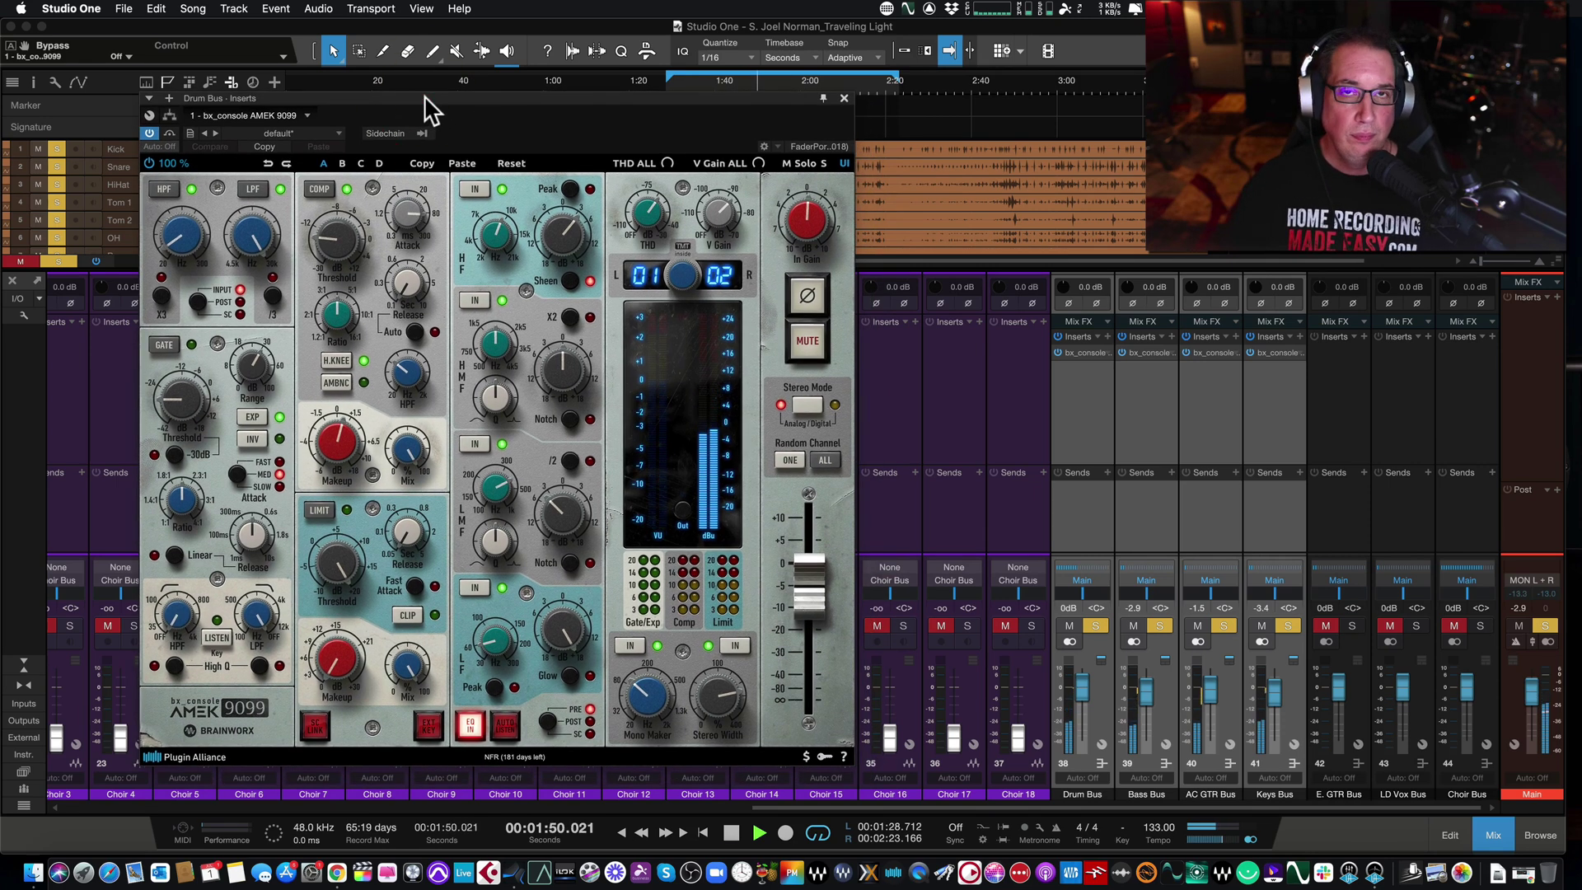
{"action": "key", "text": "space"}
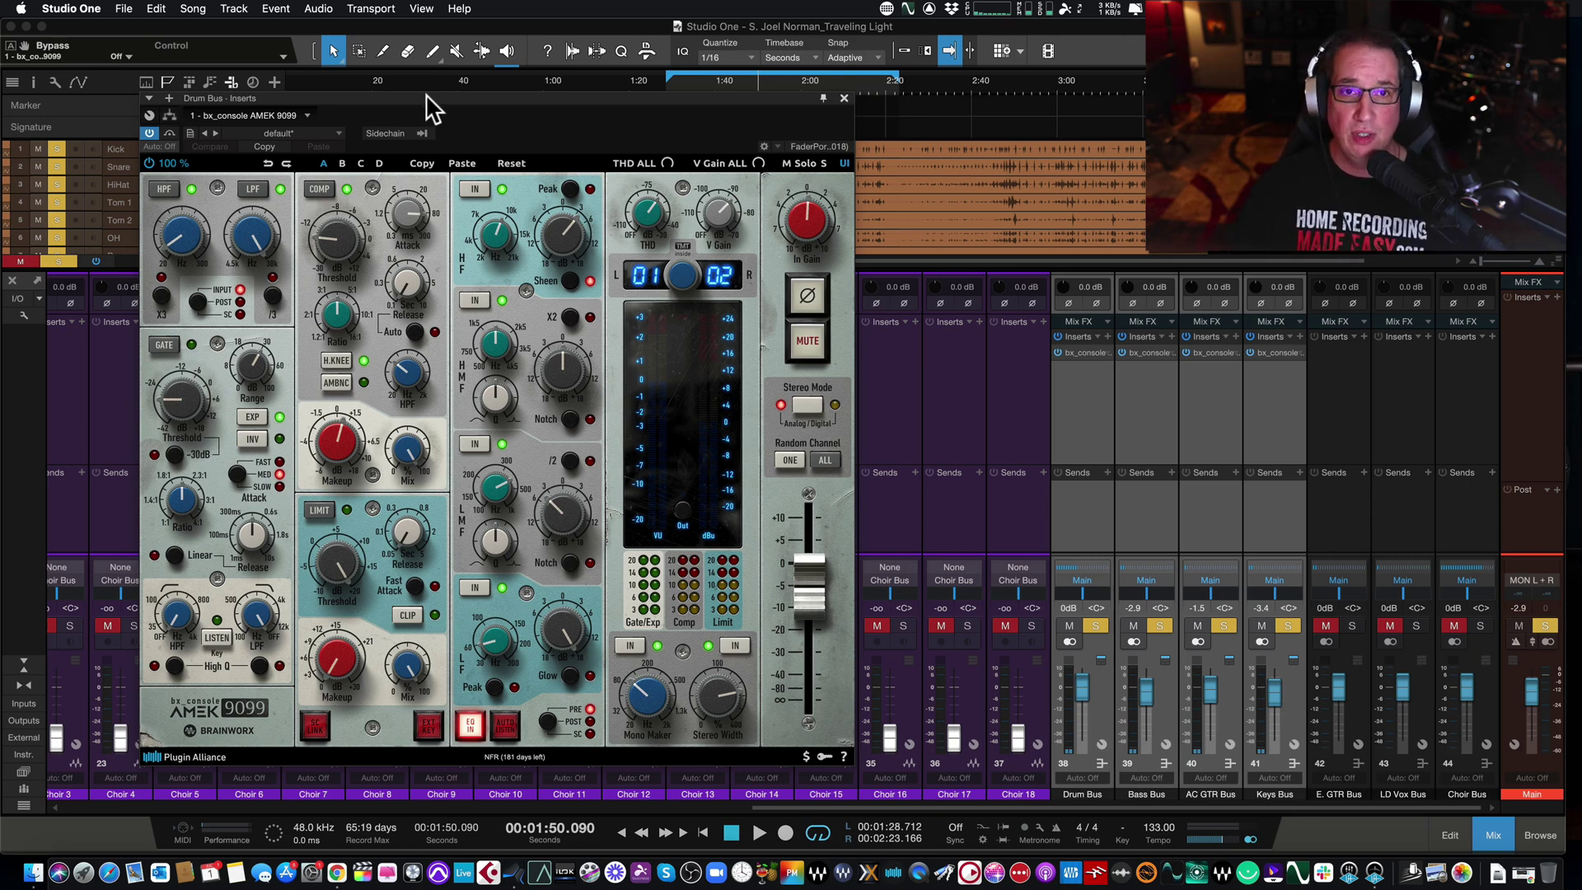
{"action": "left_click_drag", "start_coordinate": [425, 96], "coordinate": [435, 91]}
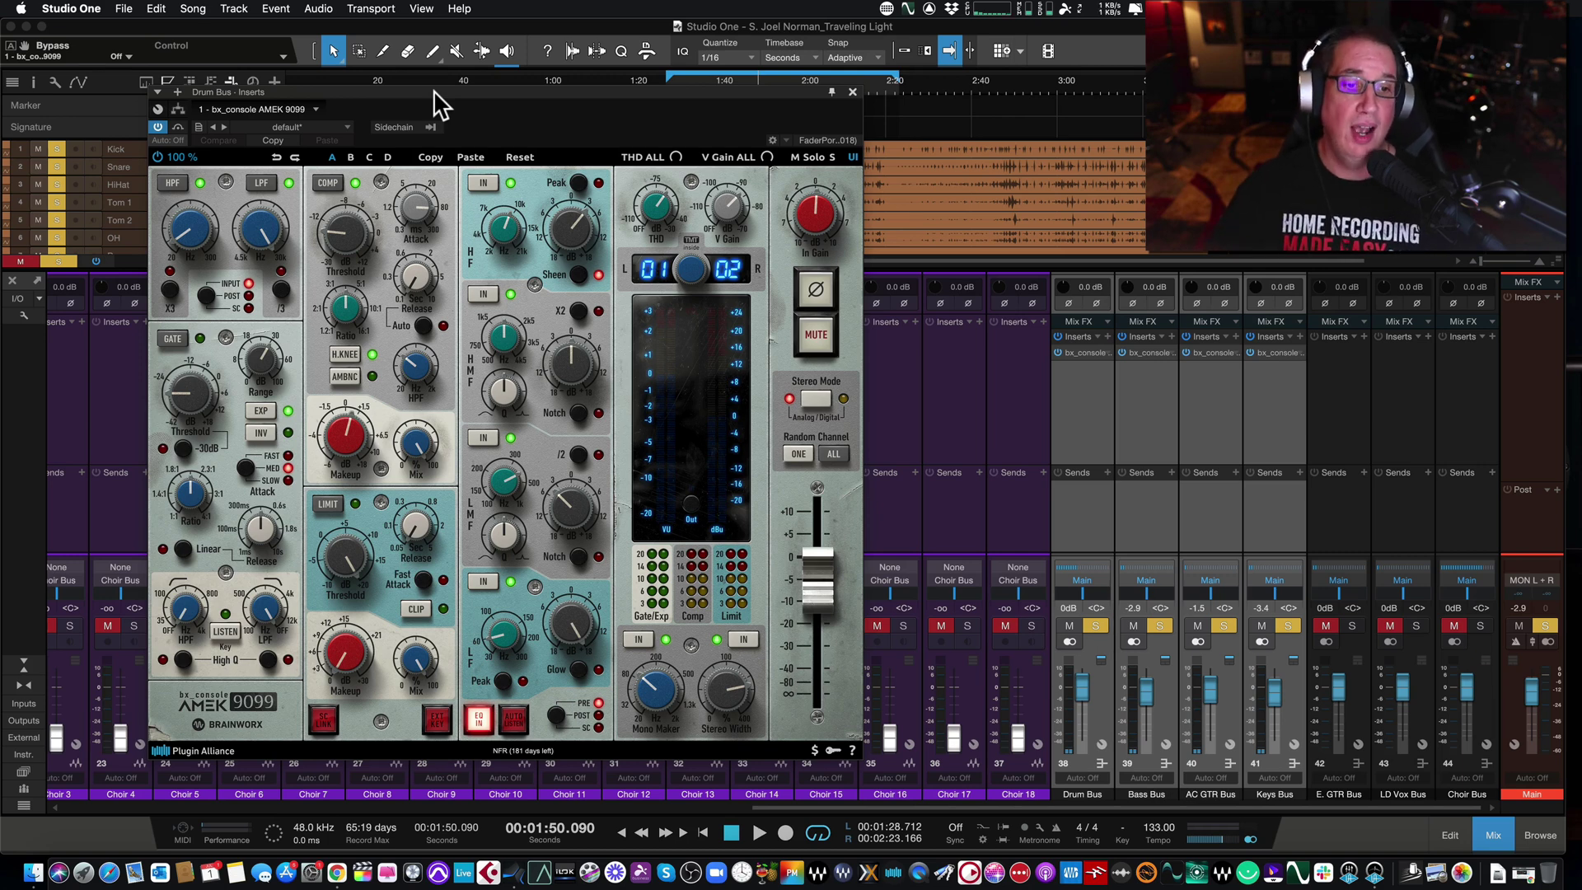
{"action": "left_click_drag", "start_coordinate": [433, 91], "coordinate": [420, 69]}
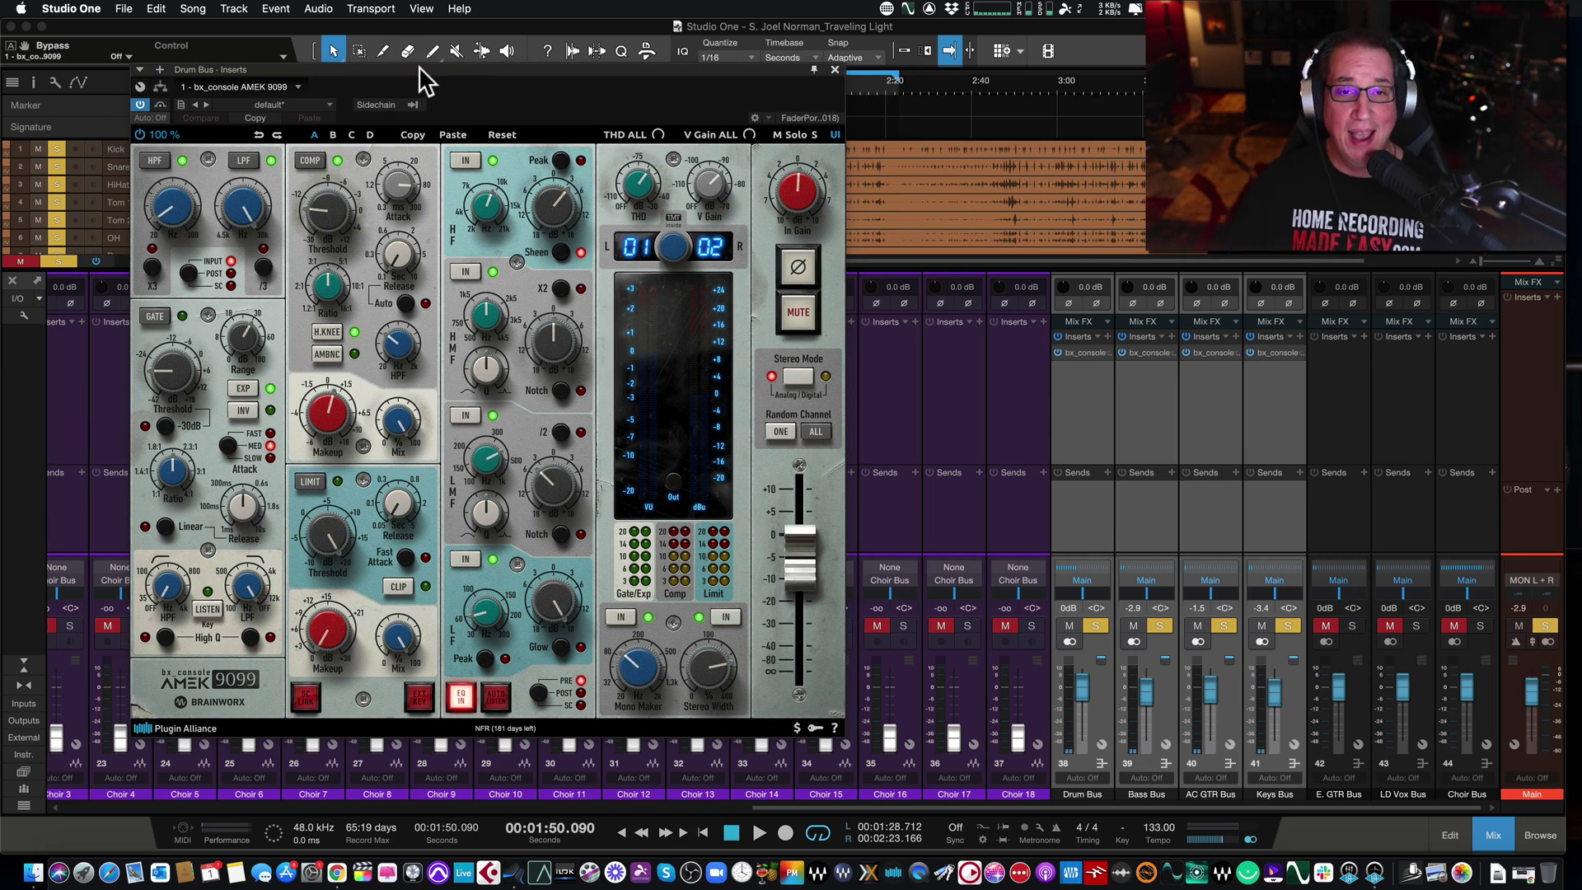
{"action": "left_click", "coordinate": [834, 70]}
{"action": "left_click", "coordinate": [372, 8]}
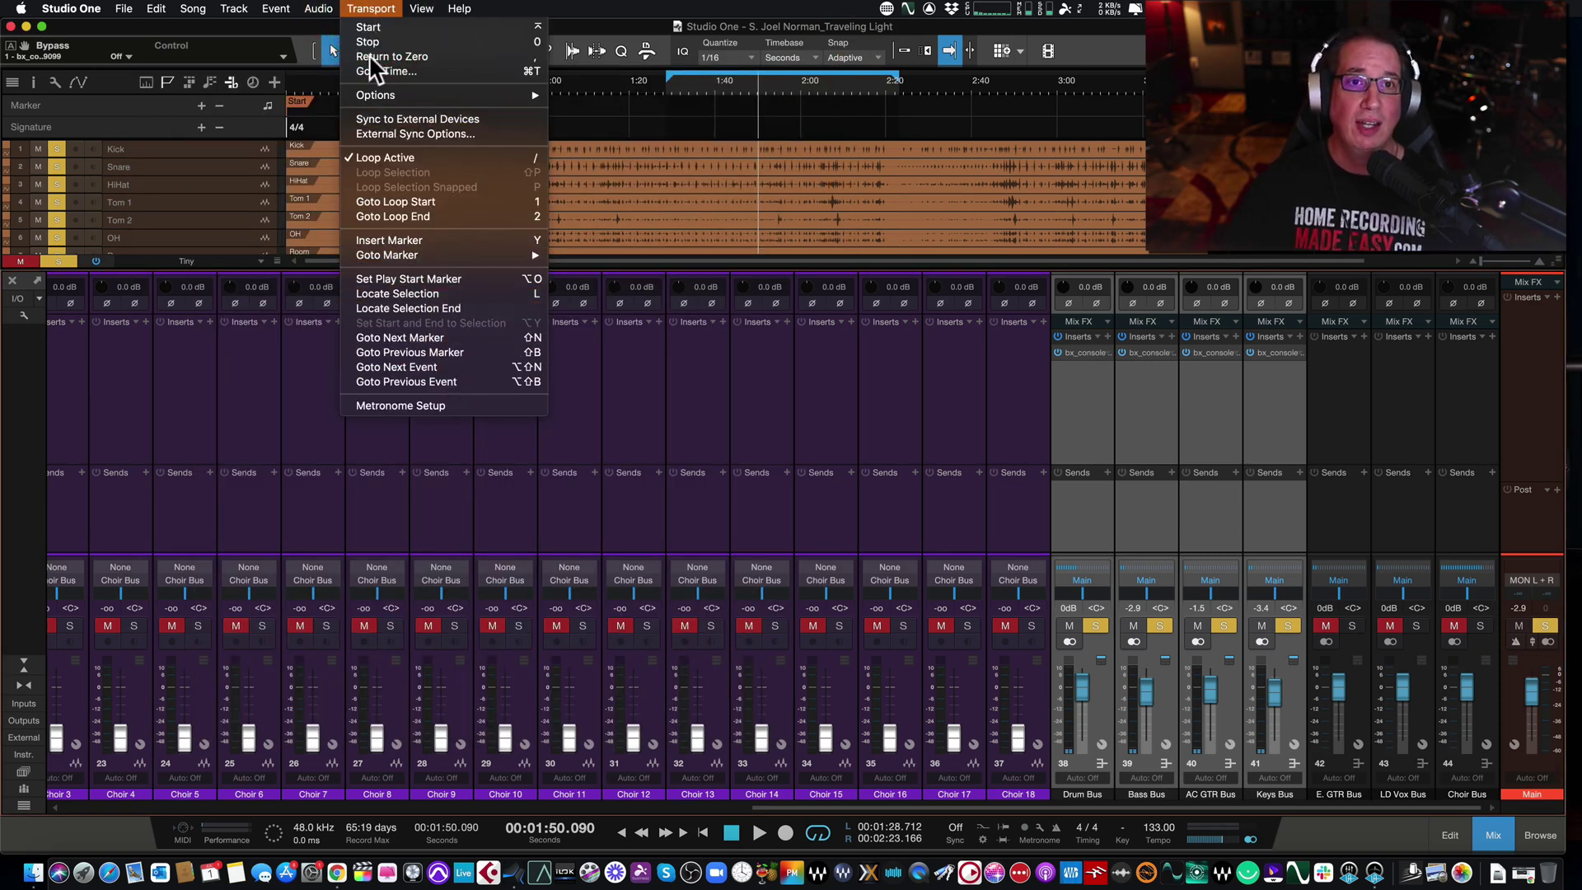
{"action": "mouse_move", "coordinate": [421, 8]}
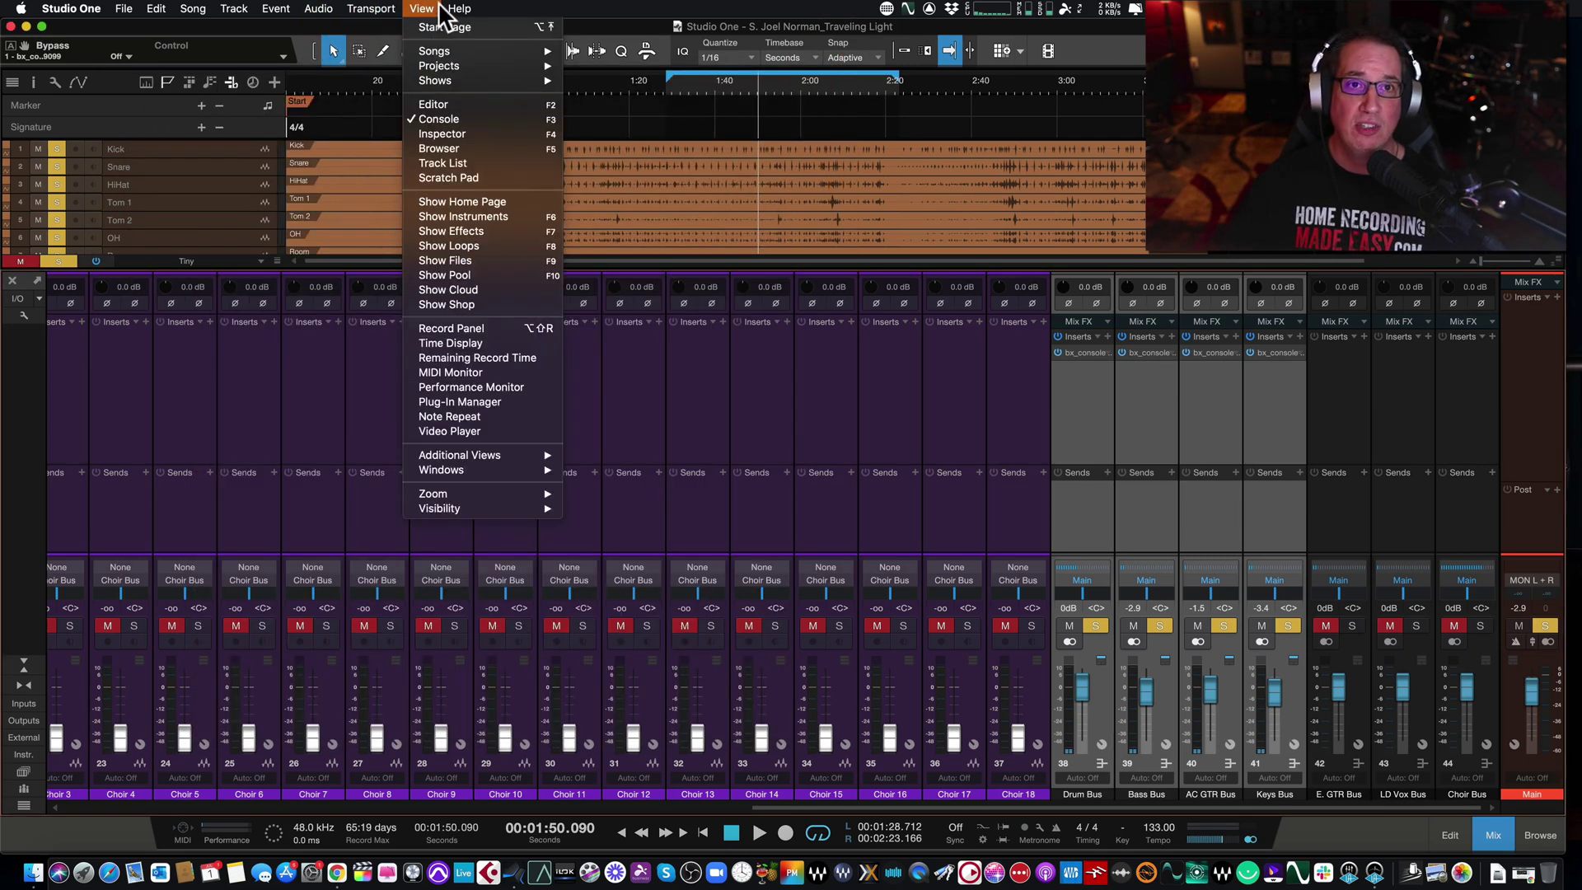
{"action": "left_click", "coordinate": [467, 388]}
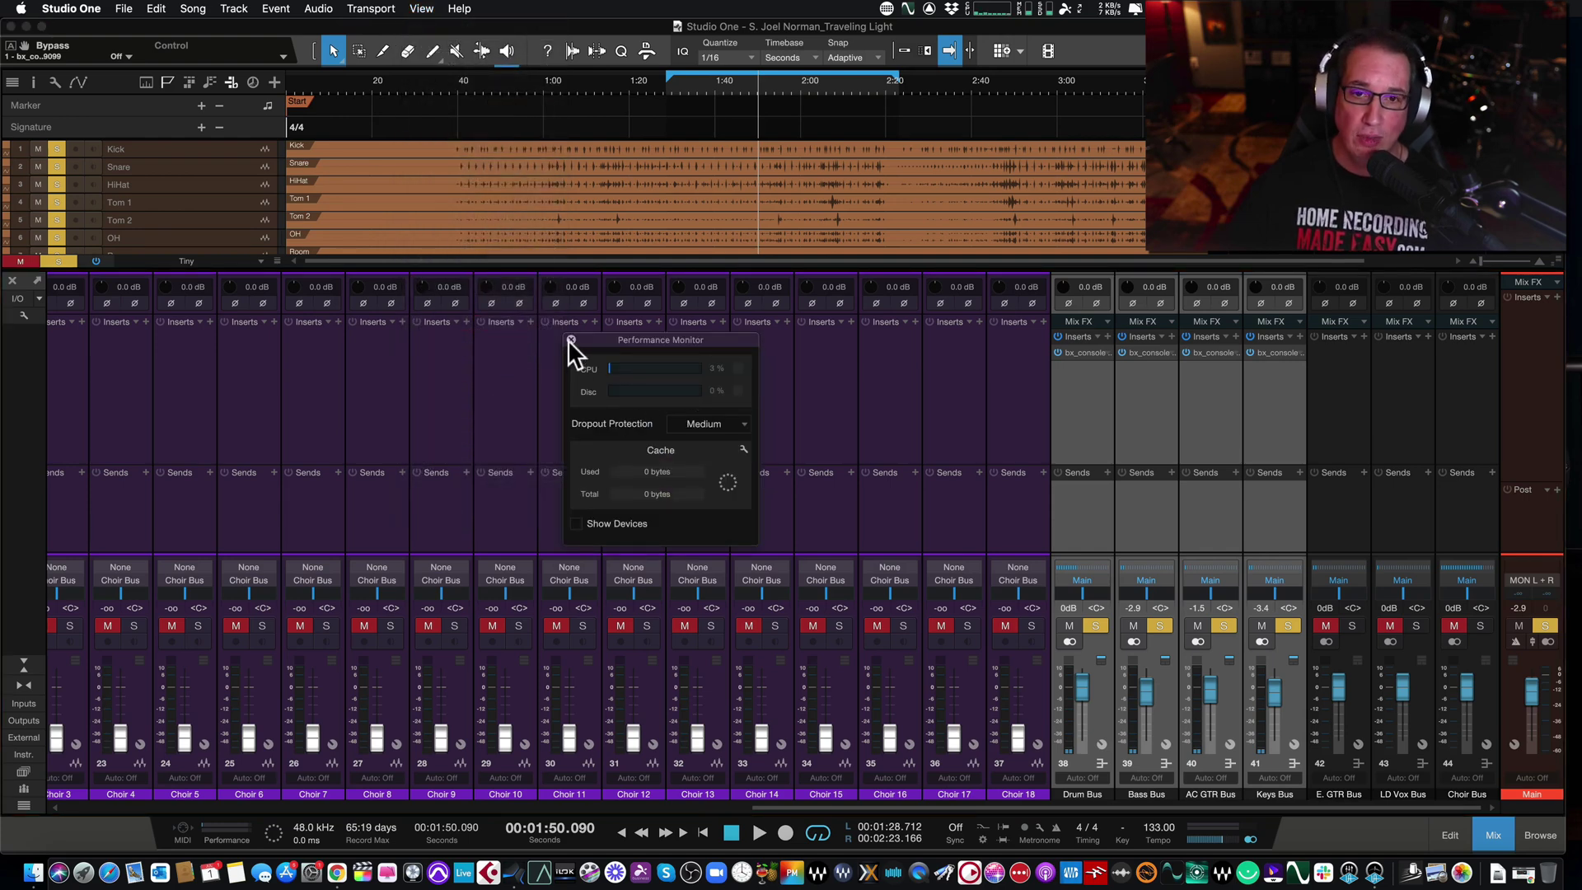
{"action": "left_click", "coordinate": [570, 339]}
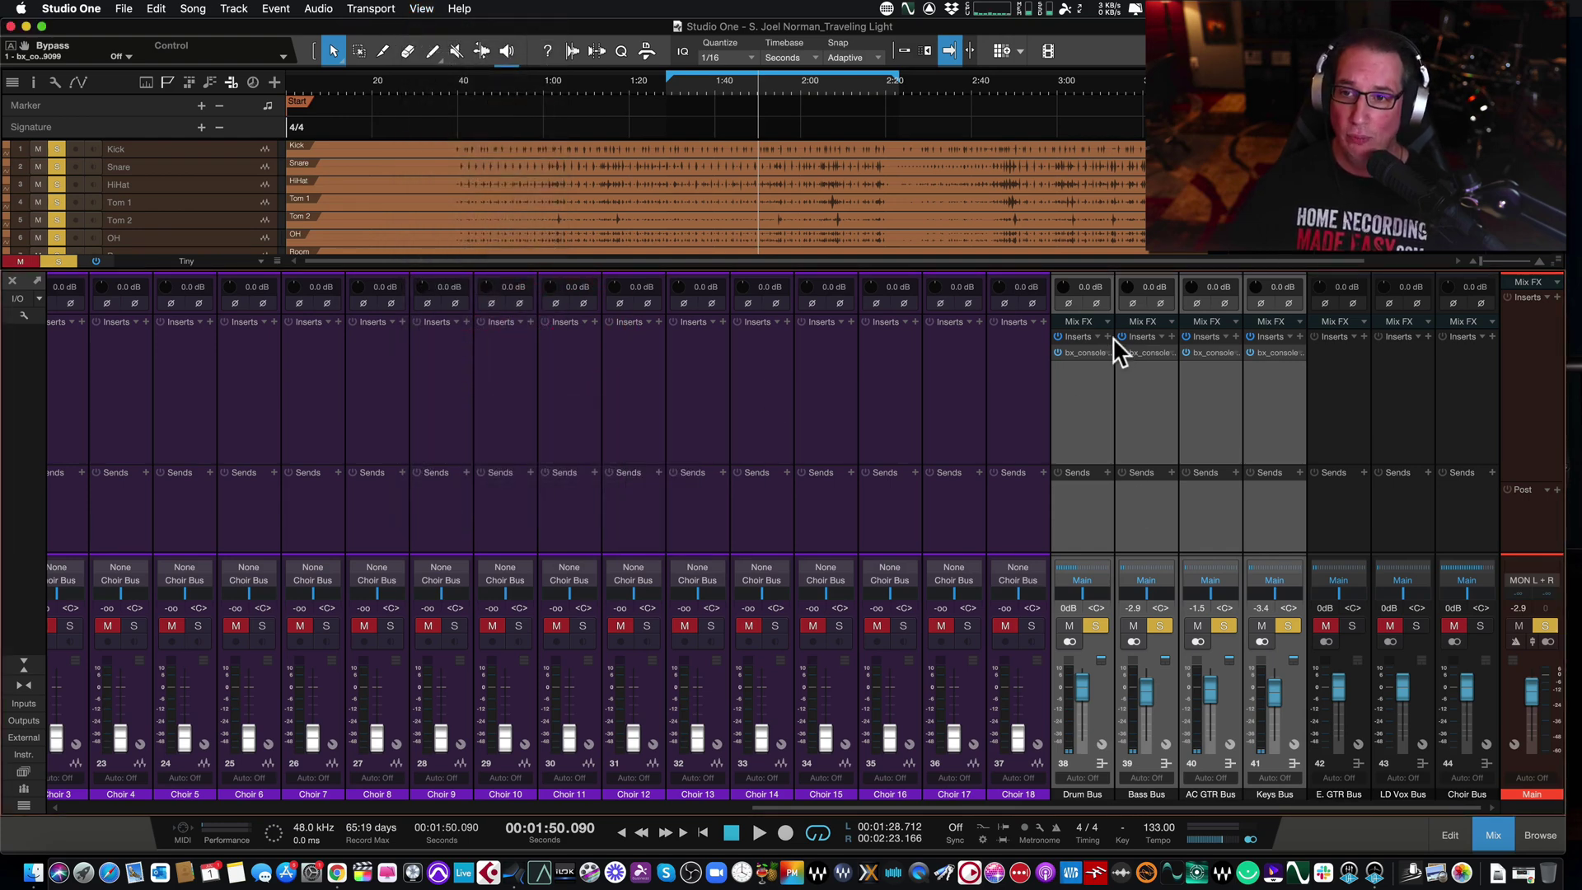
Reopen the Drum Bus's bx_console AMEK 9099 and reposition its window over the arrangement and console.
{"action": "left_click", "coordinate": [1090, 352]}
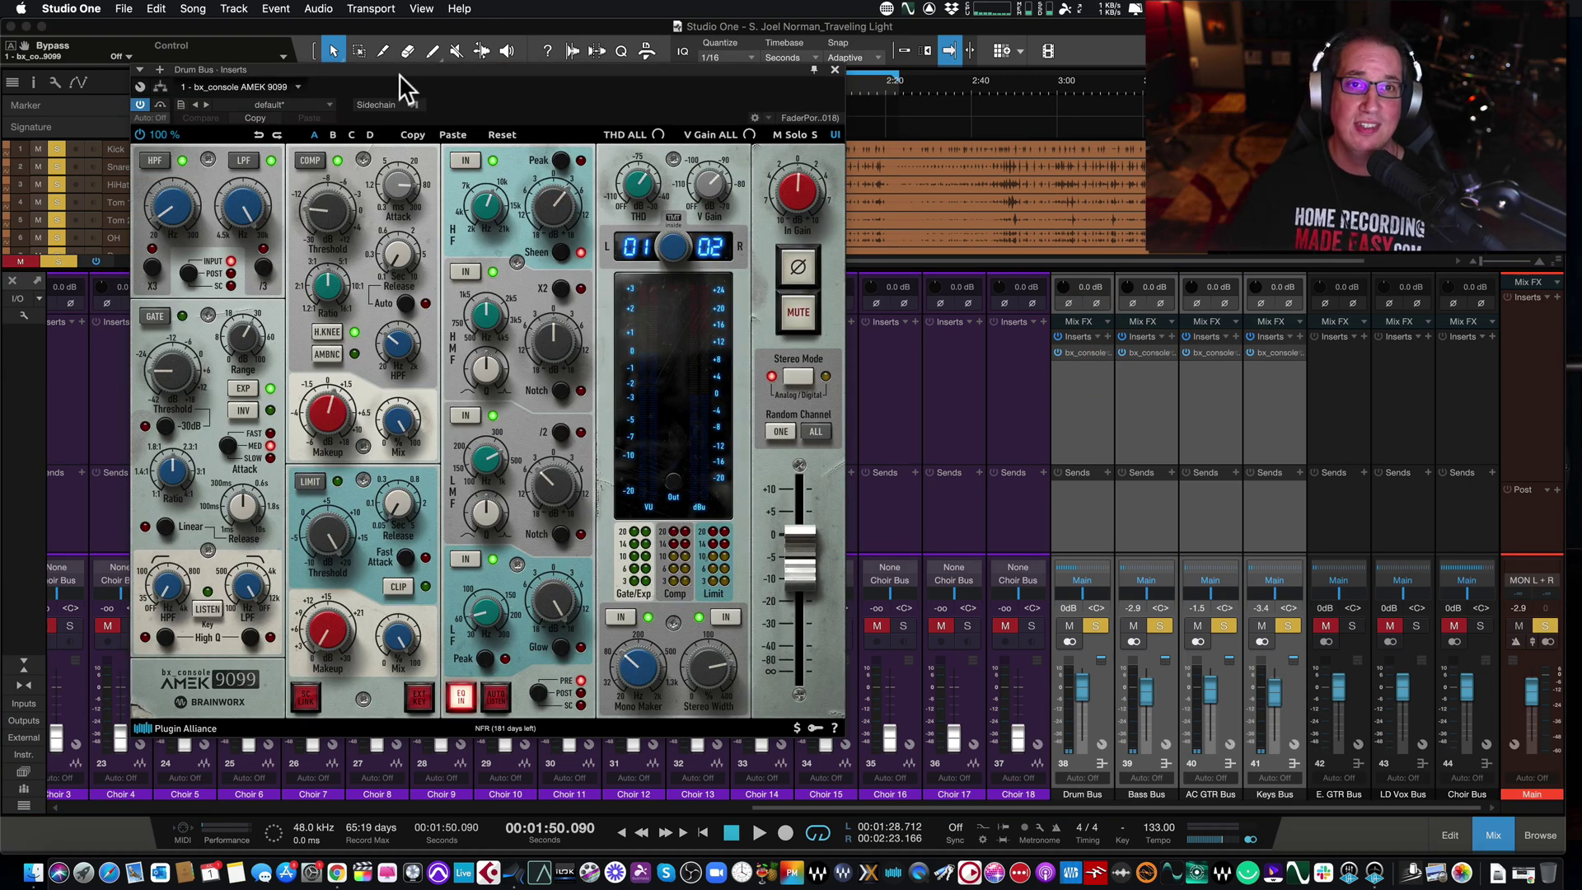
{"action": "left_click_drag", "start_coordinate": [398, 73], "coordinate": [425, 83]}
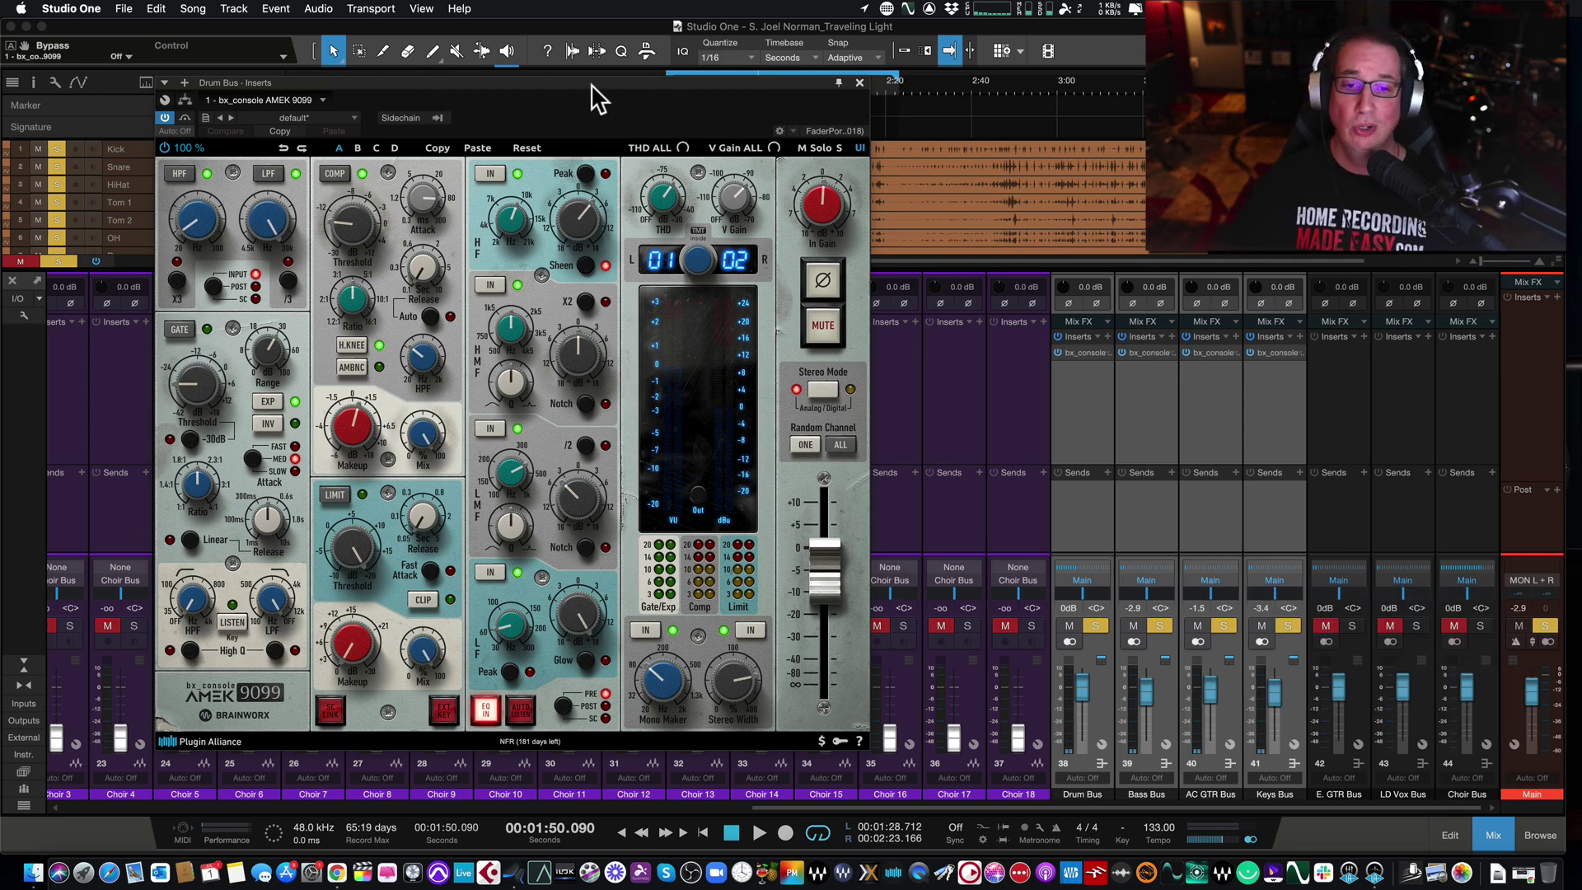
{"action": "left_click_drag", "start_coordinate": [574, 81], "coordinate": [559, 74]}
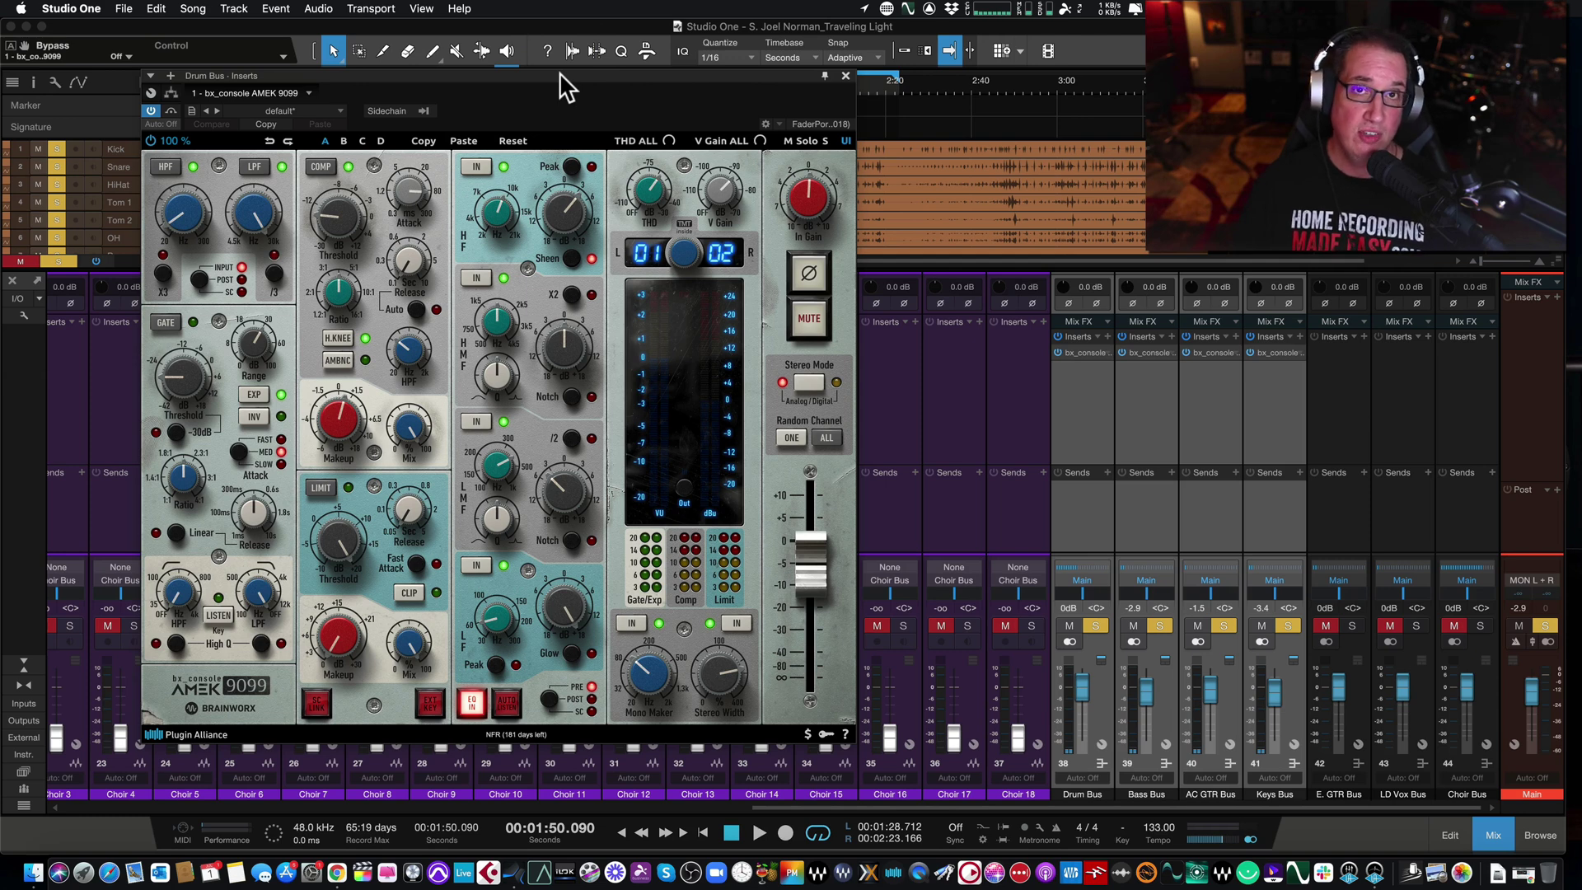